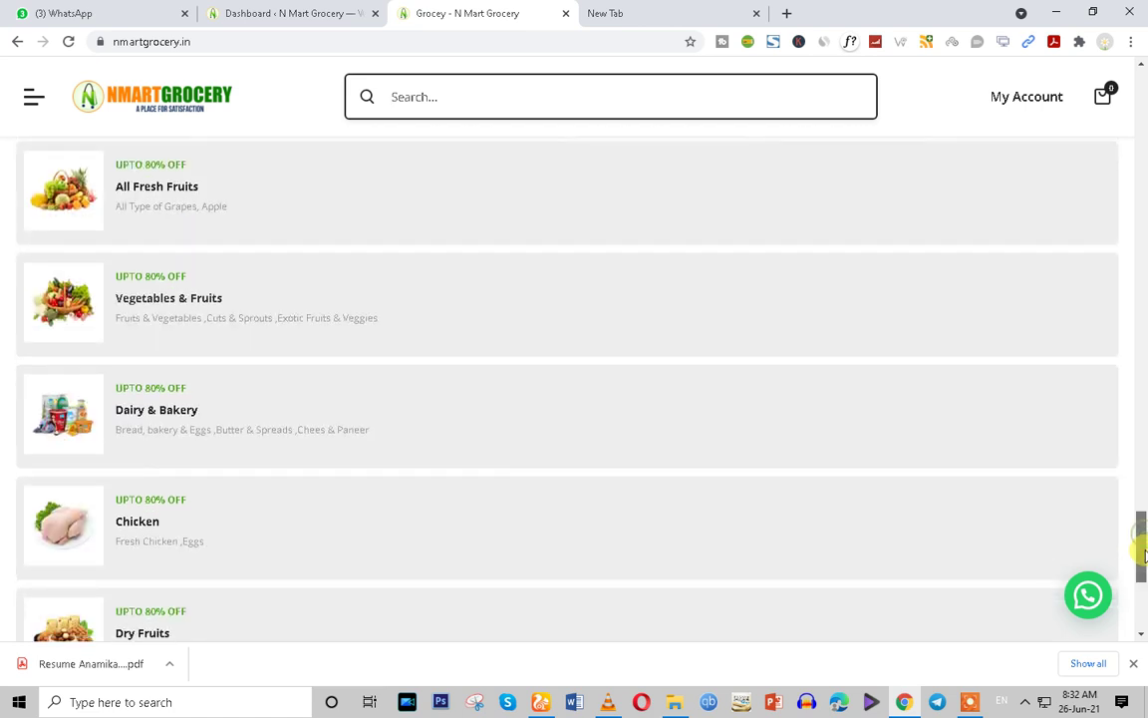
Expand the All Fresh Fruits, Vegetables & Fruits, Dairy & Bakery and Chicken categories on the store homepage to examine their subcategories
{"action": "left_click", "coordinate": [471, 215]}
{"action": "scroll", "coordinate": [428, 359], "scroll_direction": "down", "scroll_amount": 1}
{"action": "left_click", "coordinate": [423, 361]}
{"action": "scroll", "coordinate": [422, 361], "scroll_direction": "down", "scroll_amount": 3}
{"action": "left_click", "coordinate": [412, 346]}
{"action": "scroll", "coordinate": [449, 418], "scroll_direction": "down", "scroll_amount": 3}
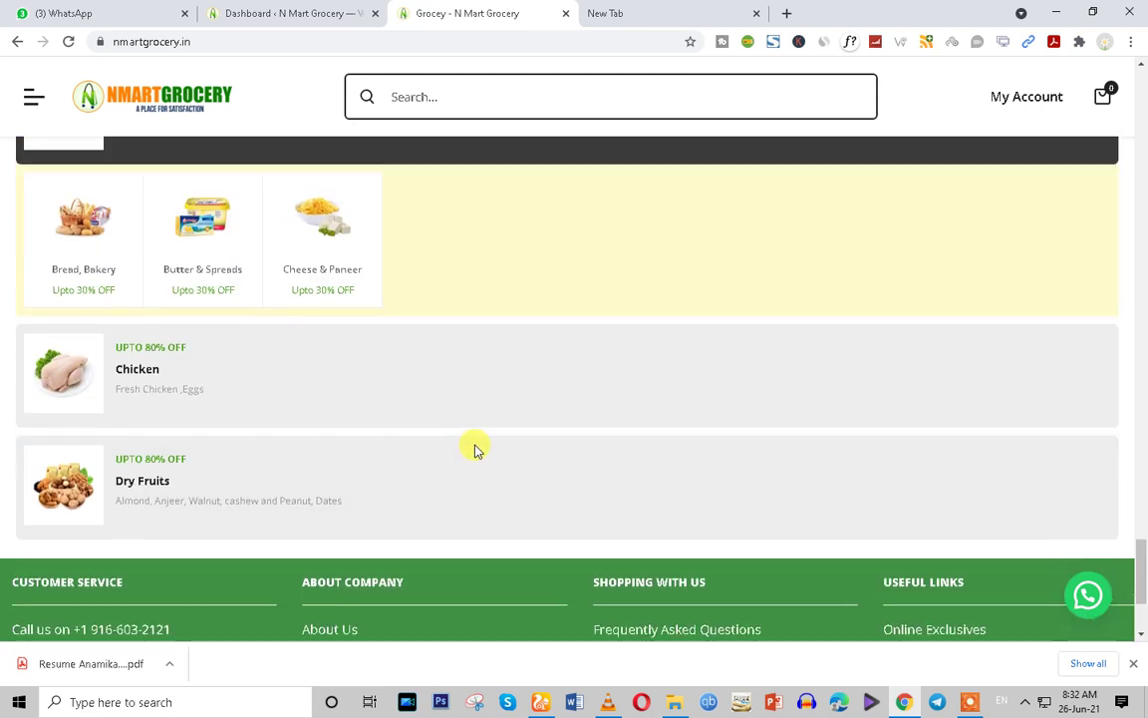
{"action": "left_click", "coordinate": [418, 393]}
{"action": "scroll", "coordinate": [653, 498], "scroll_direction": "up", "scroll_amount": 6}
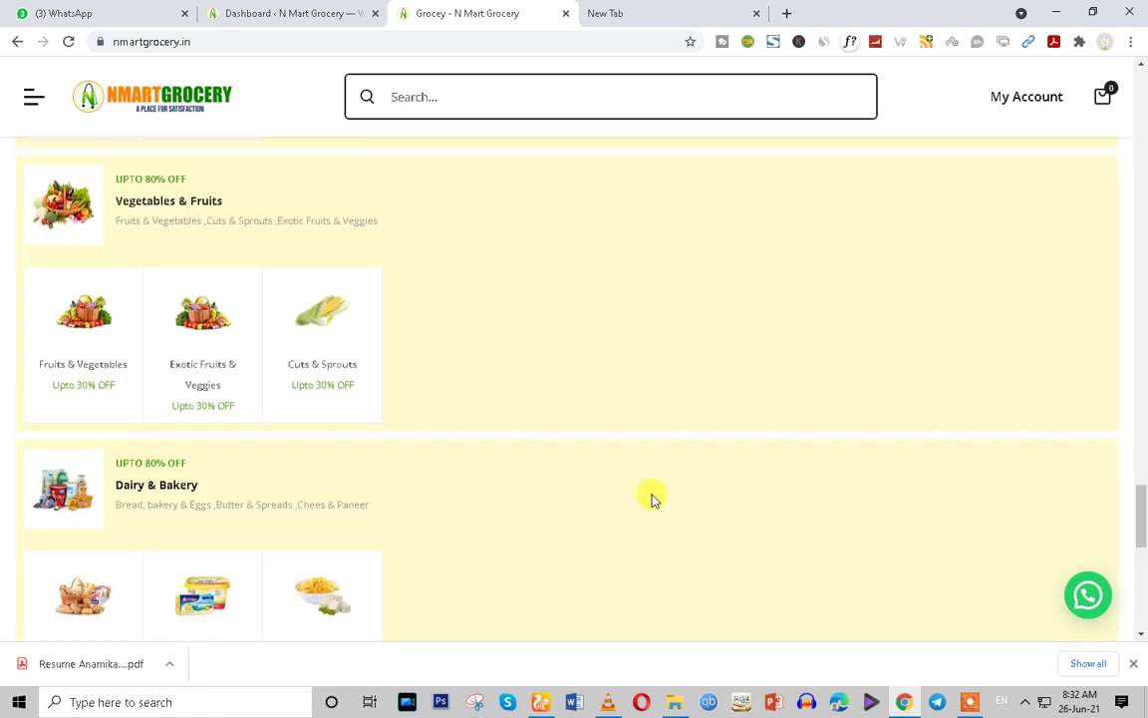
{"action": "scroll", "coordinate": [653, 499], "scroll_direction": "up", "scroll_amount": 2}
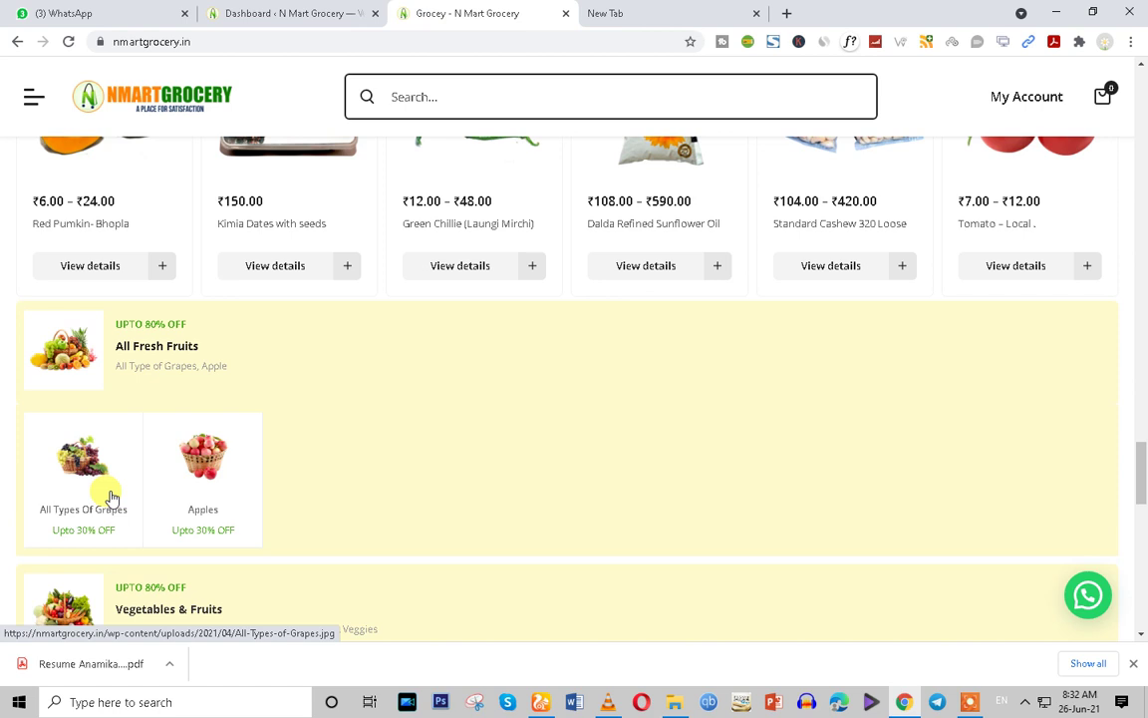
{"action": "scroll", "coordinate": [274, 487], "scroll_direction": "up", "scroll_amount": 3}
Open the Baby Corn product, choose the 500 gm quantity option, and add it to the cart
{"action": "left_click_drag", "start_coordinate": [1142, 468], "coordinate": [1139, 200]}
{"action": "left_click", "coordinate": [430, 556]}
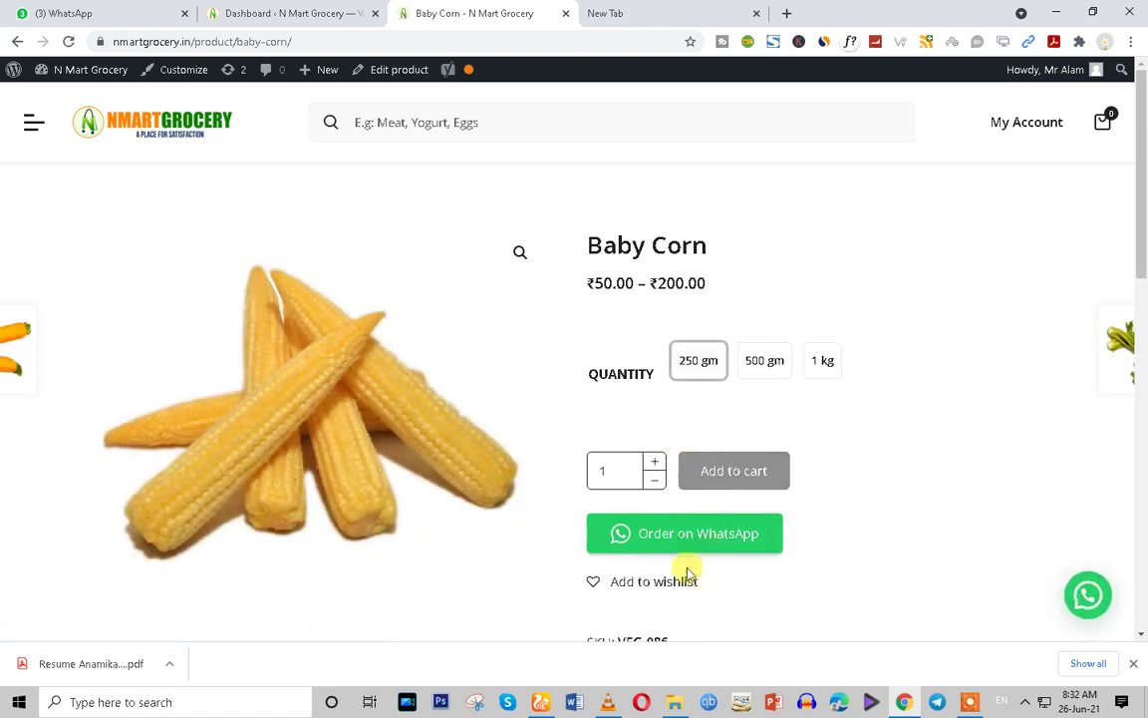
{"action": "left_click", "coordinate": [759, 363]}
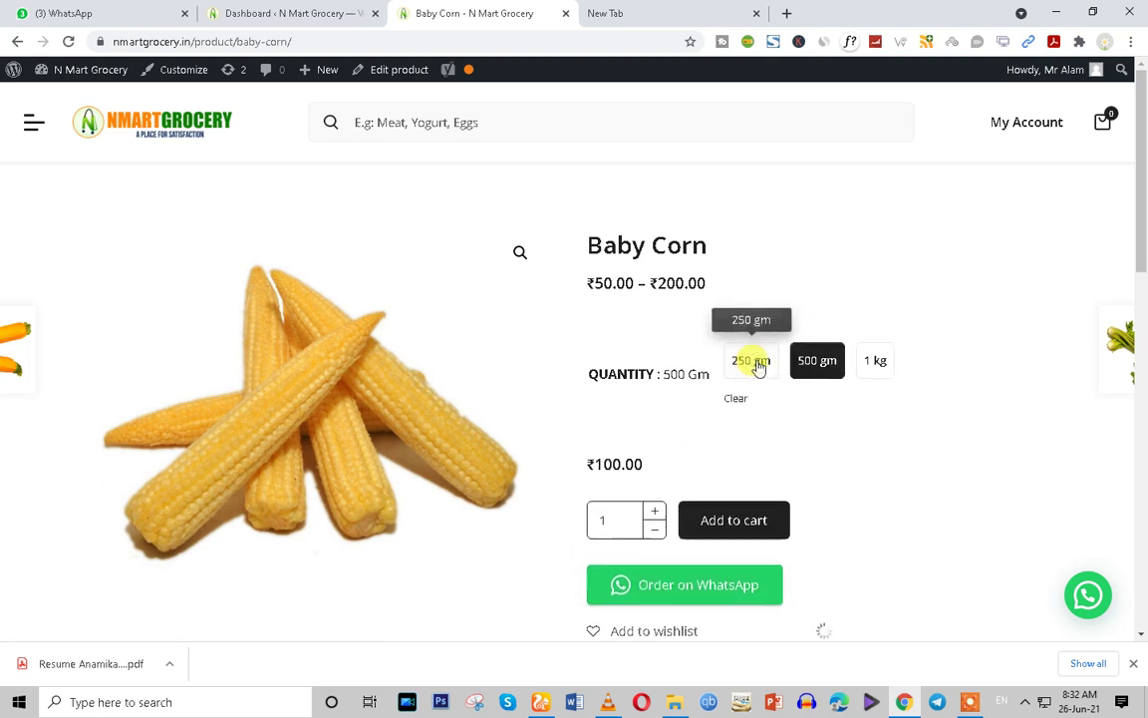
{"action": "left_click", "coordinate": [735, 525]}
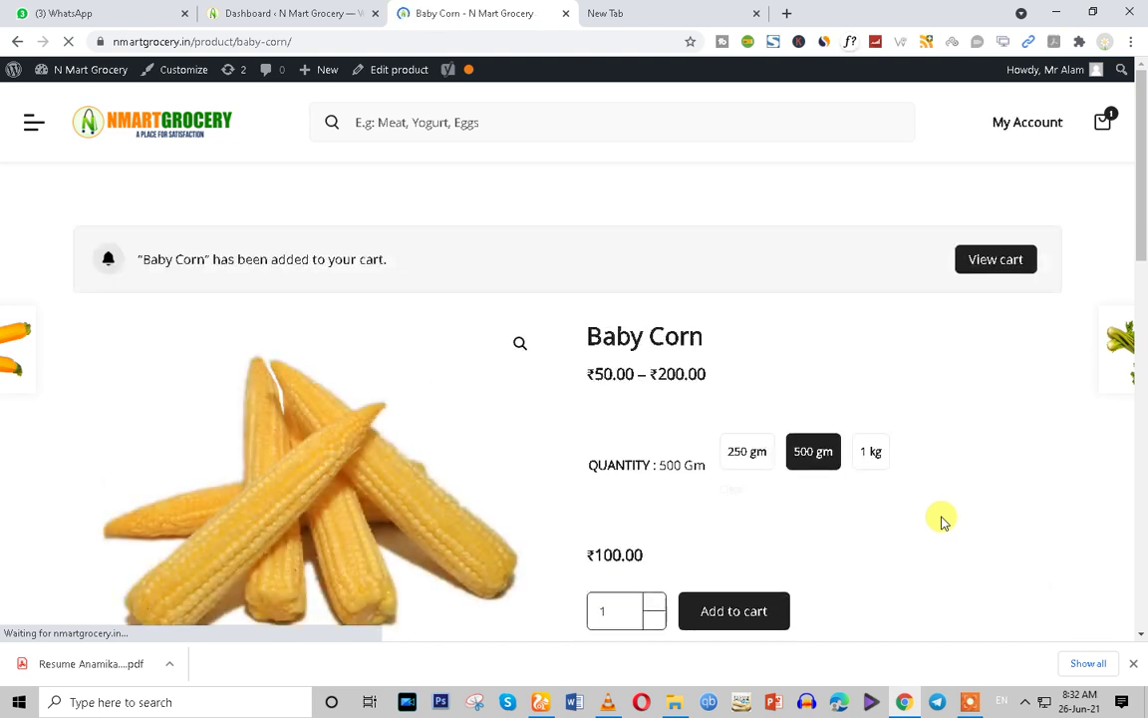
View the cart and examine its totals and the coupon code field
{"action": "left_click", "coordinate": [982, 267]}
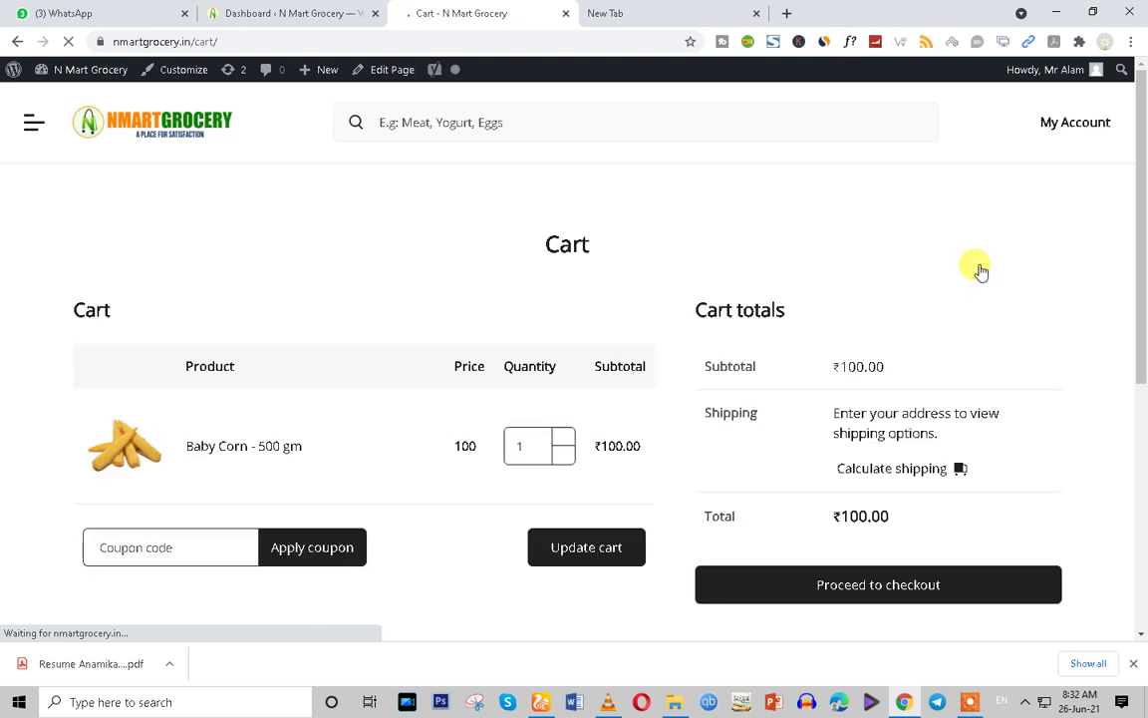
{"action": "scroll", "coordinate": [464, 515], "scroll_direction": "down", "scroll_amount": 3}
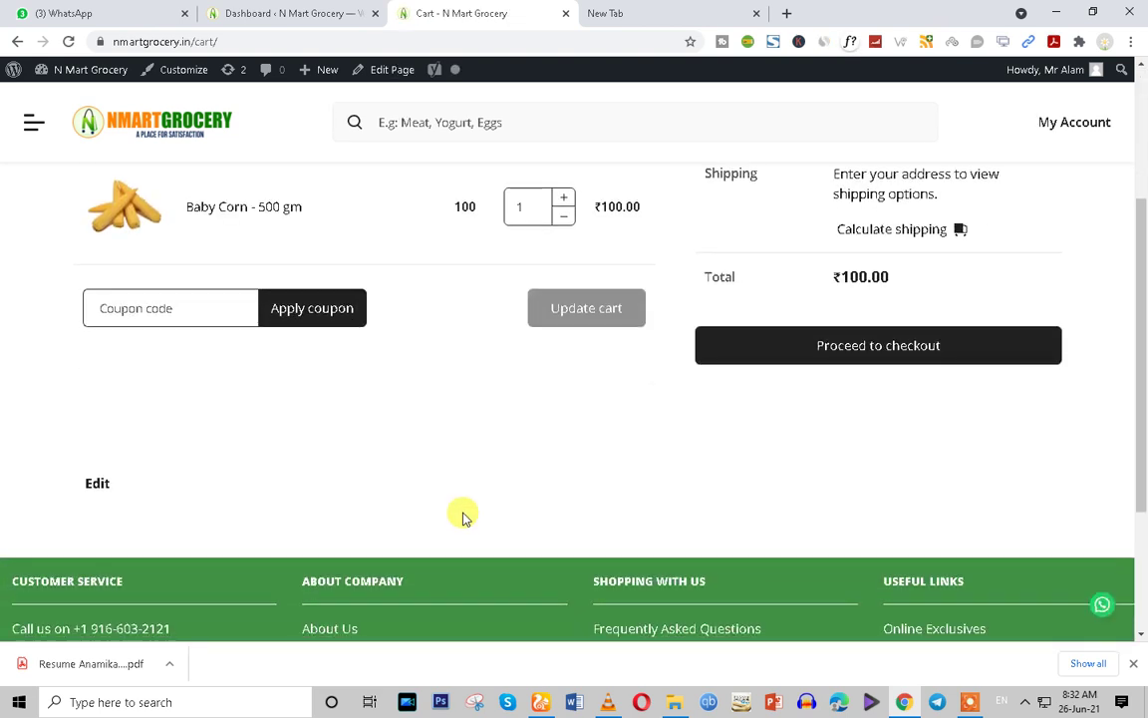
{"action": "scroll", "coordinate": [463, 515], "scroll_direction": "up", "scroll_amount": 2}
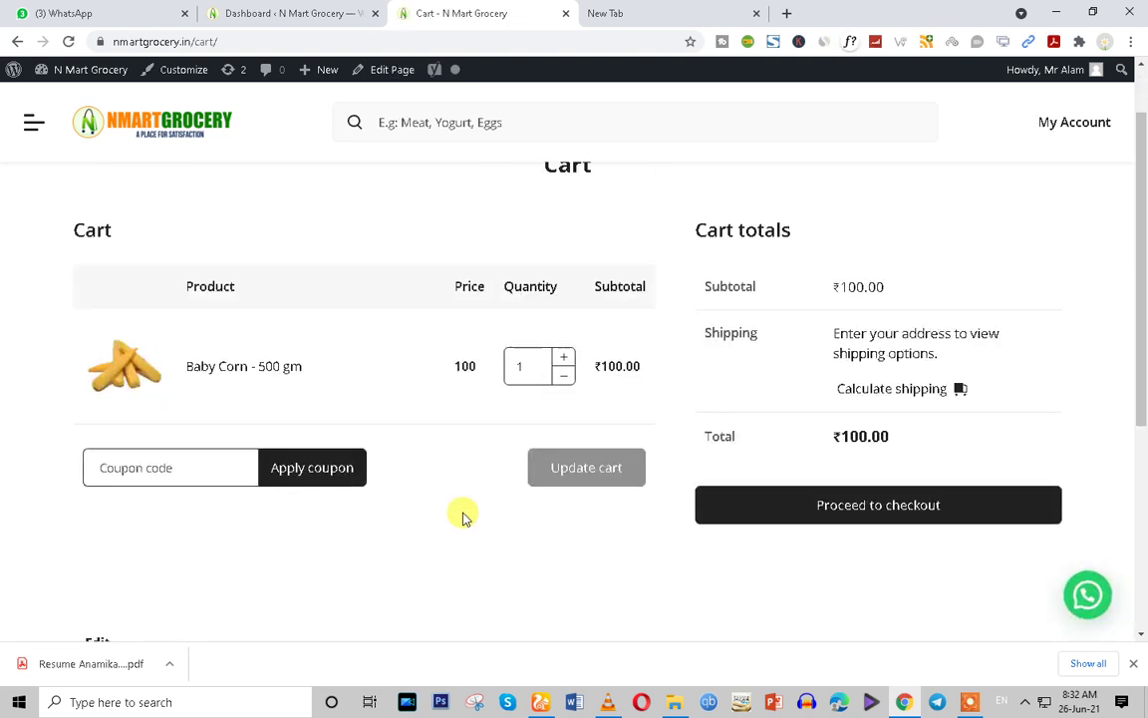
{"action": "left_click", "coordinate": [117, 472]}
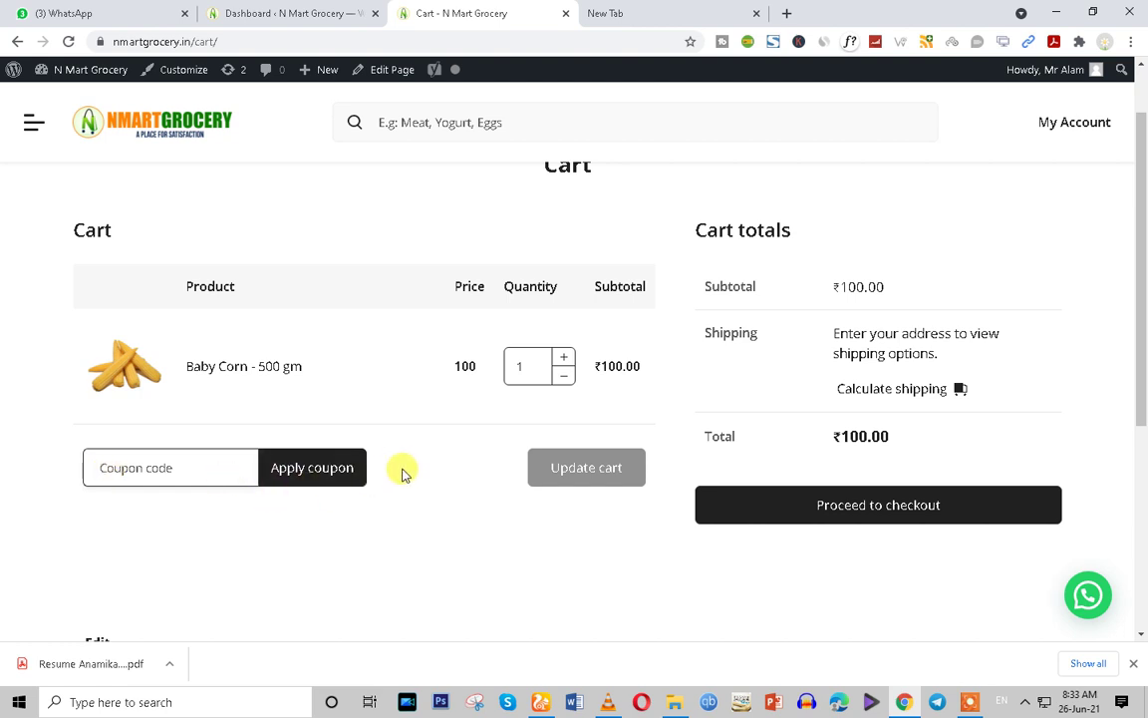
Open the WooCommerce coupons list in the site's admin dashboard and start a new coupon
{"action": "left_click", "coordinate": [255, 12]}
{"action": "mouse_move", "coordinate": [86, 525]}
{"action": "mouse_move", "coordinate": [80, 428]}
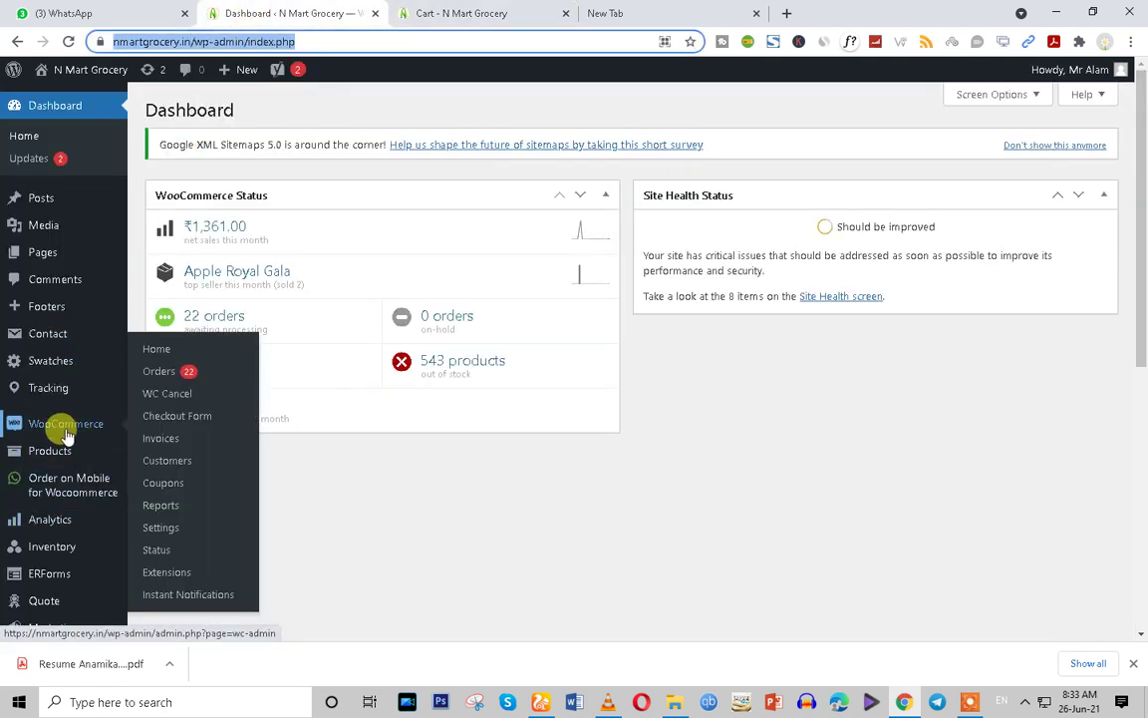
{"action": "left_click", "coordinate": [170, 488]}
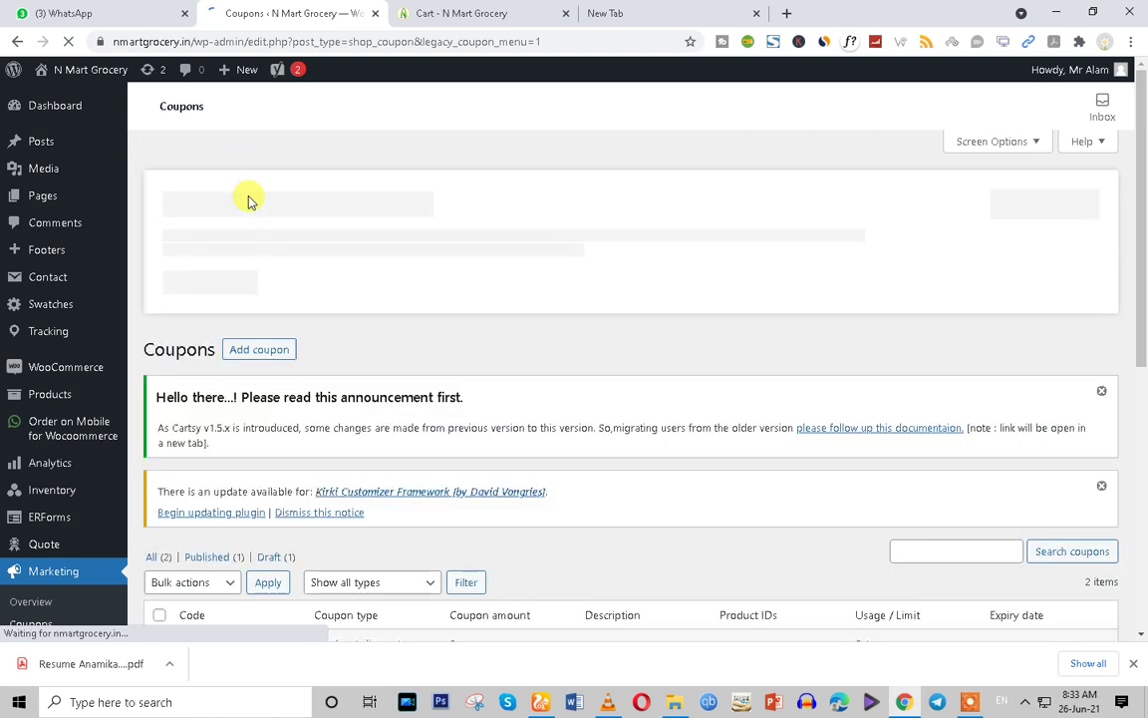
{"action": "left_click", "coordinate": [256, 351]}
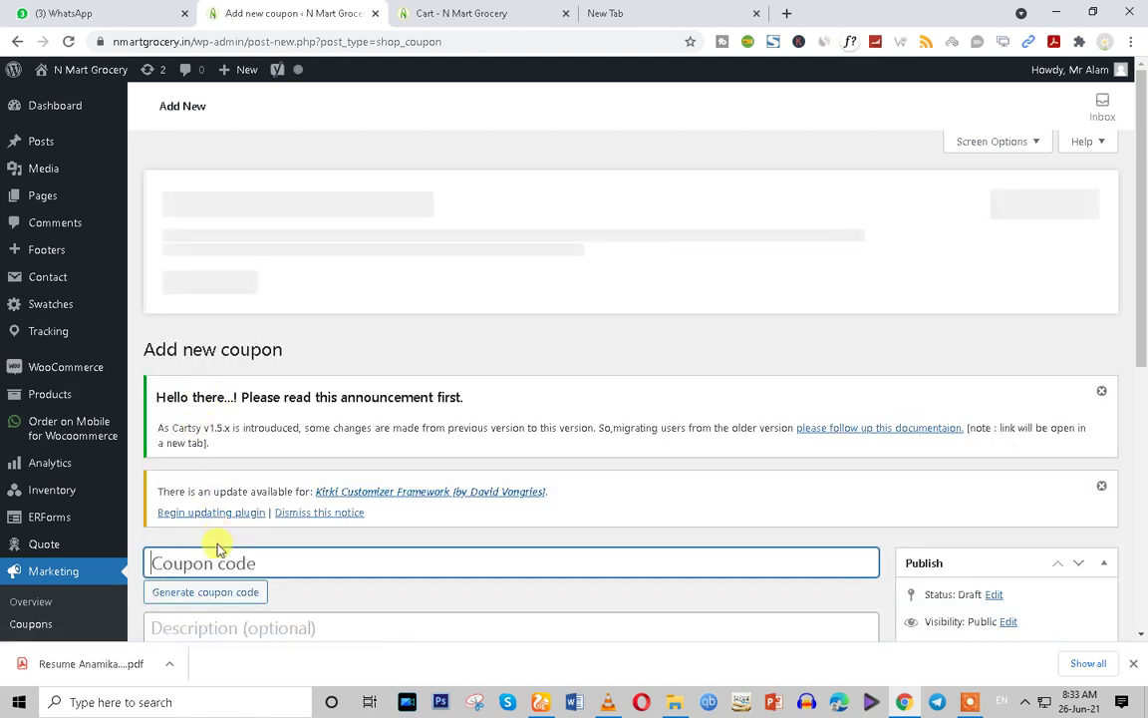
Enter NEW20 as the coupon code and First Order as its description
{"action": "type", "text": "NEW20"}
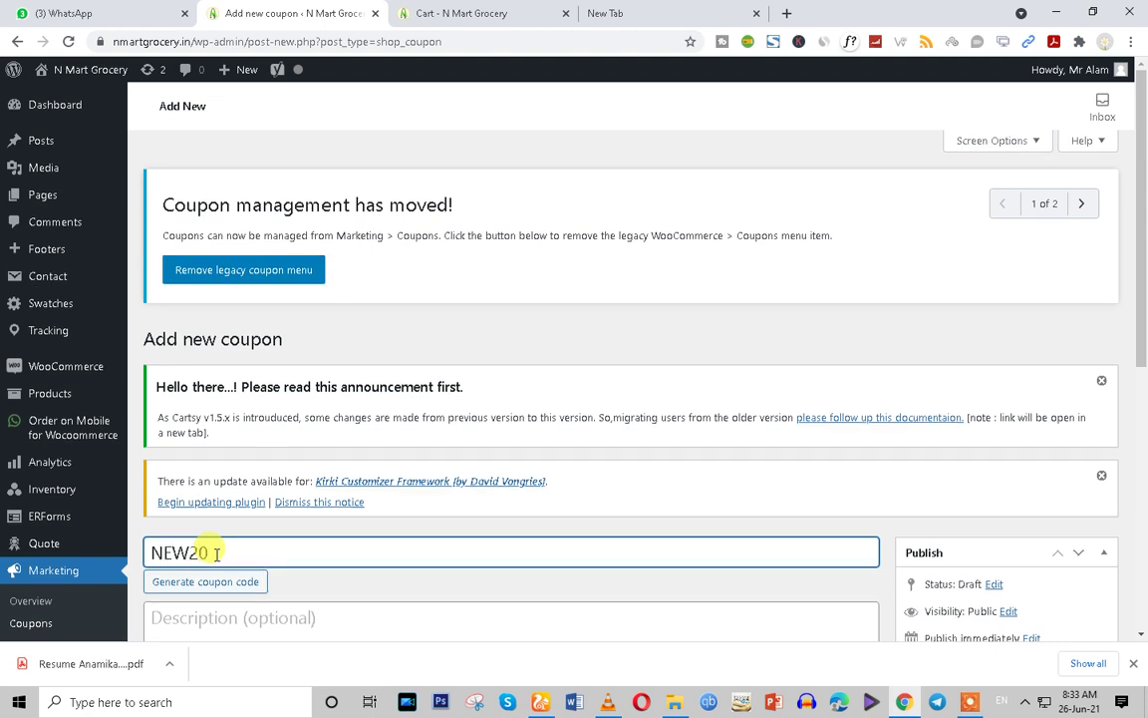
{"action": "scroll", "coordinate": [210, 549], "scroll_direction": "down", "scroll_amount": 2}
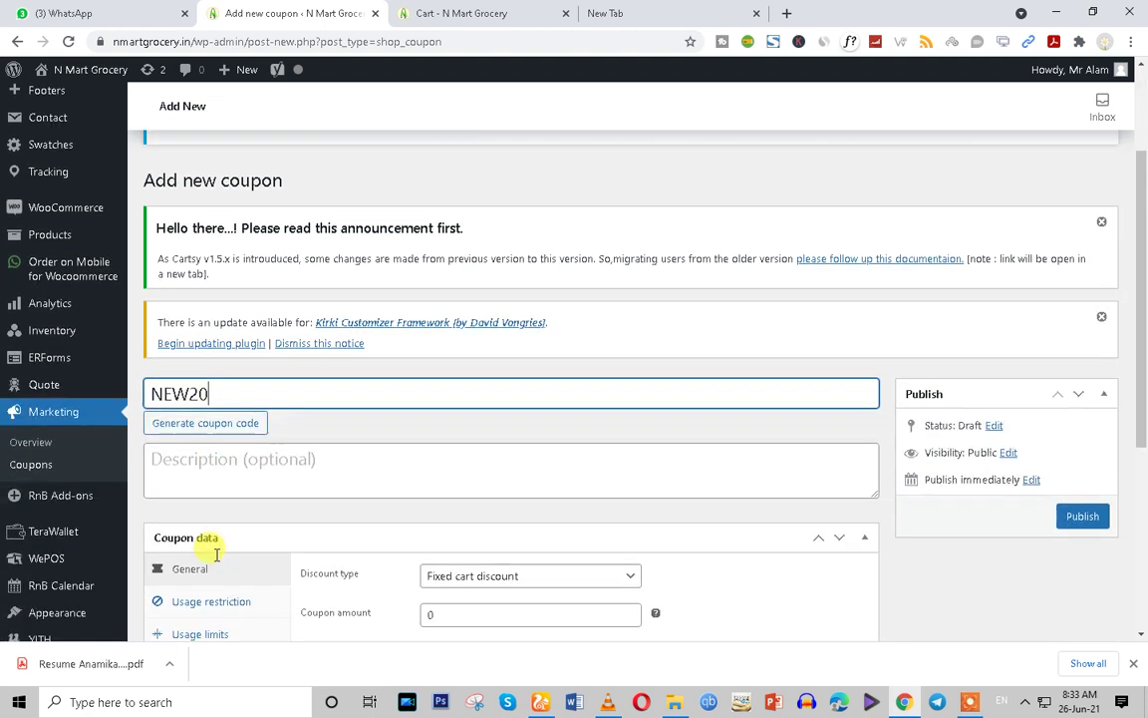
{"action": "left_click_drag", "start_coordinate": [241, 391], "coordinate": [111, 384]}
{"action": "left_click", "coordinate": [198, 461]}
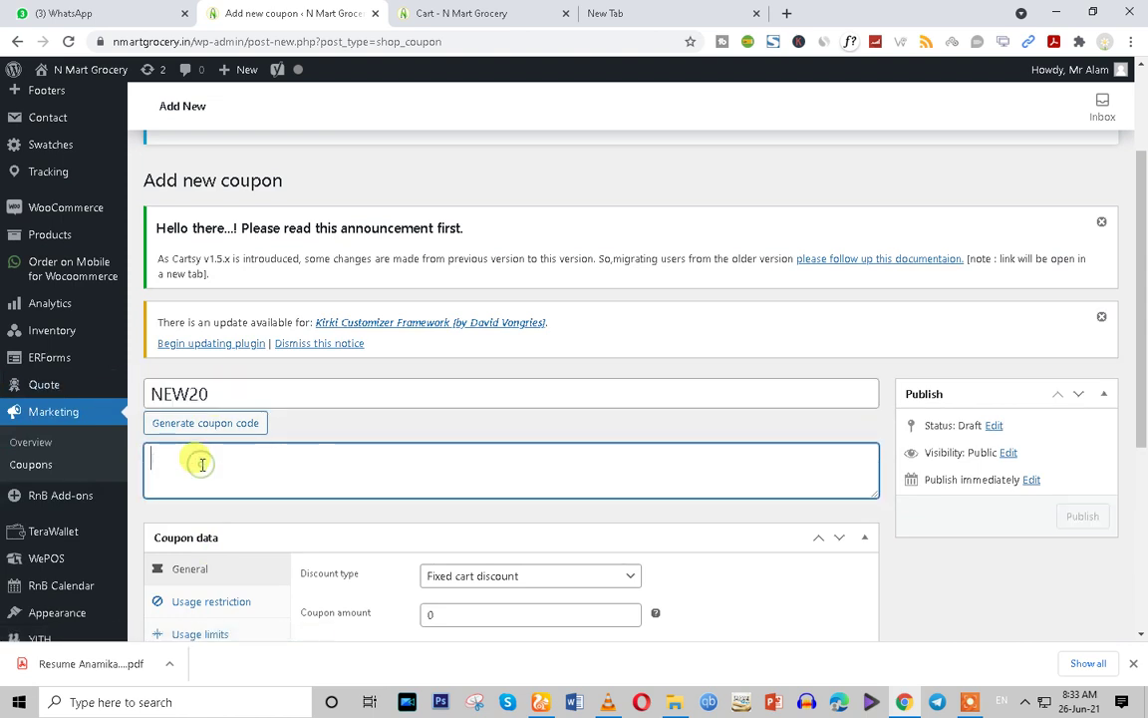
{"action": "type", "text": "First"}
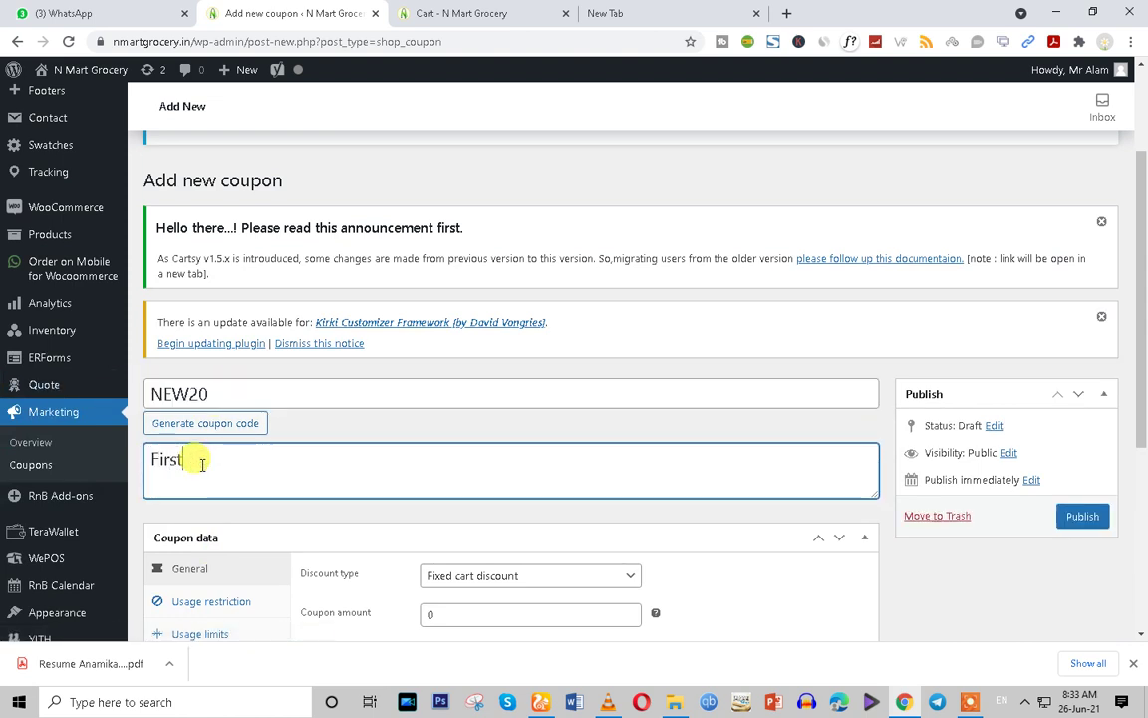
{"action": "type", "text": " Order"}
Keep the discount type as Fixed cart discount and set the coupon amount to 20
{"action": "scroll", "coordinate": [259, 466], "scroll_direction": "down", "scroll_amount": 3}
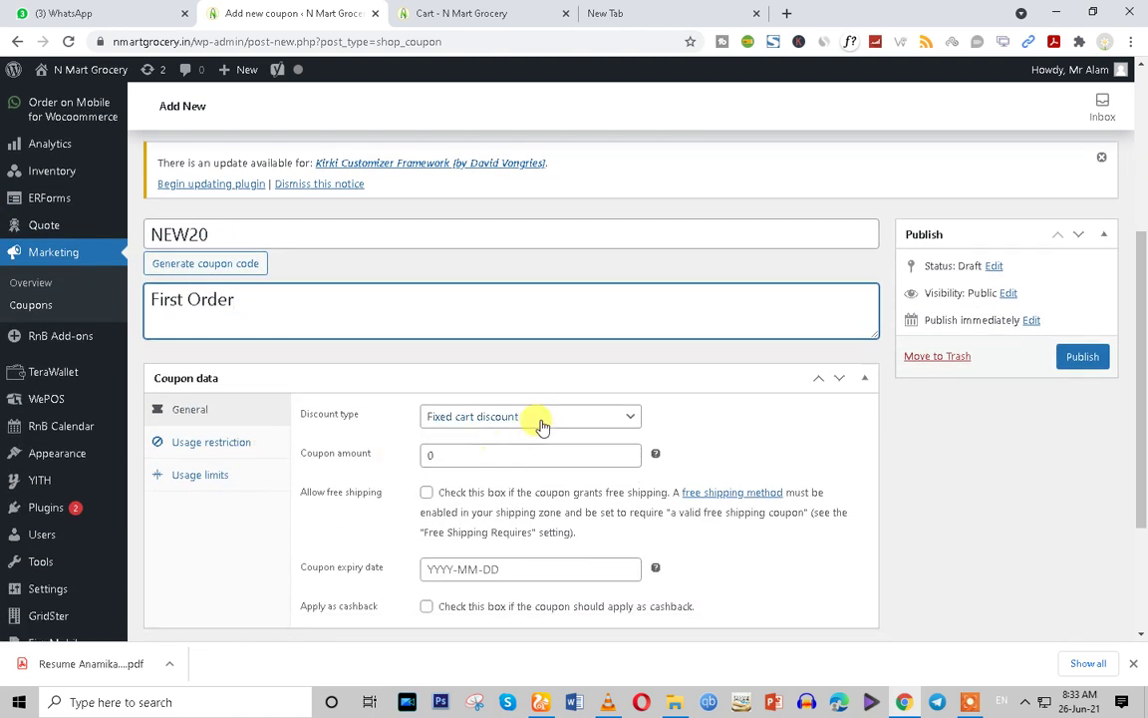
{"action": "left_click", "coordinate": [544, 417]}
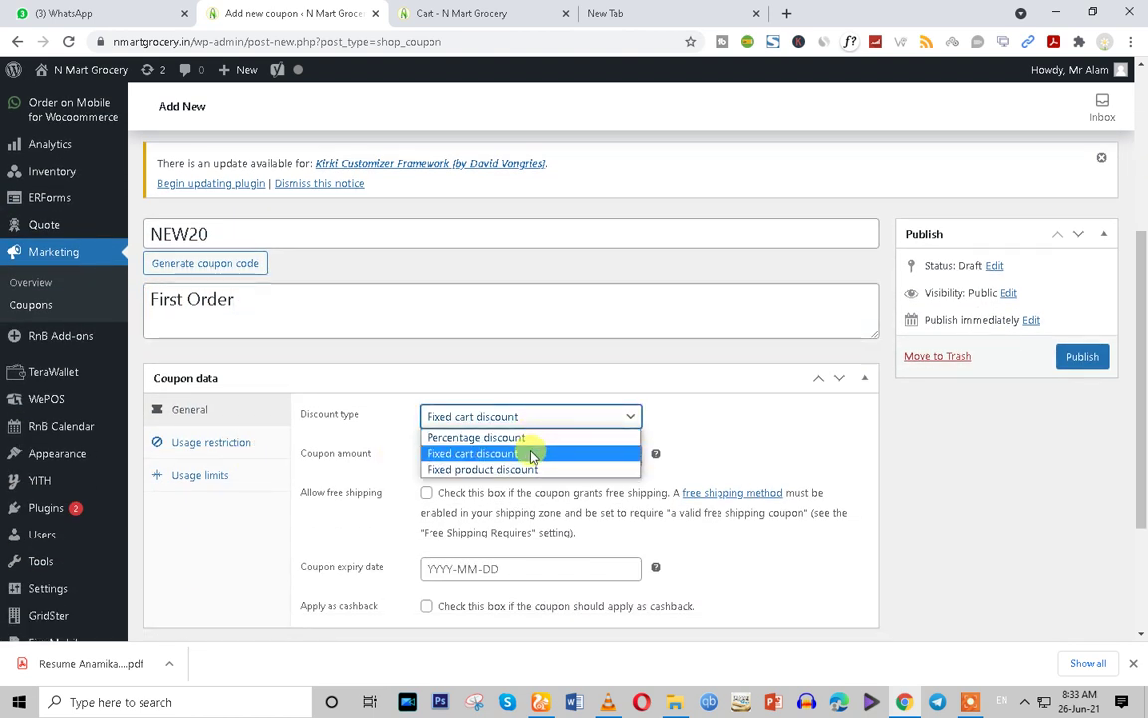
{"action": "left_click", "coordinate": [730, 427]}
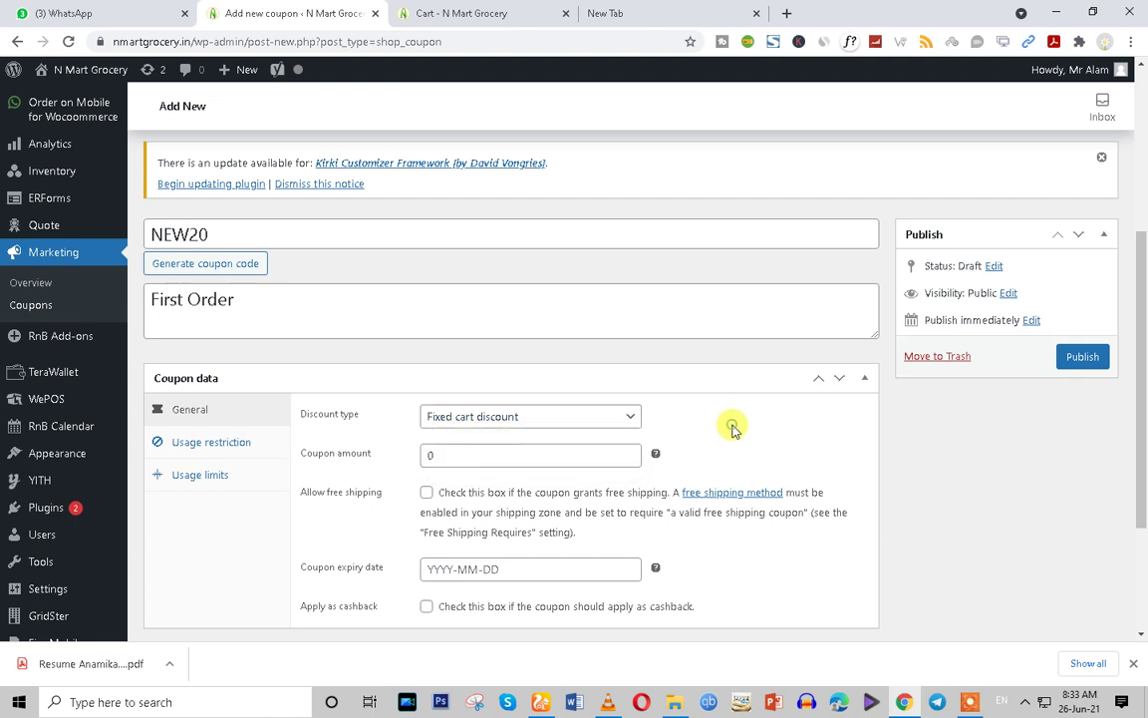
{"action": "left_click", "coordinate": [470, 416]}
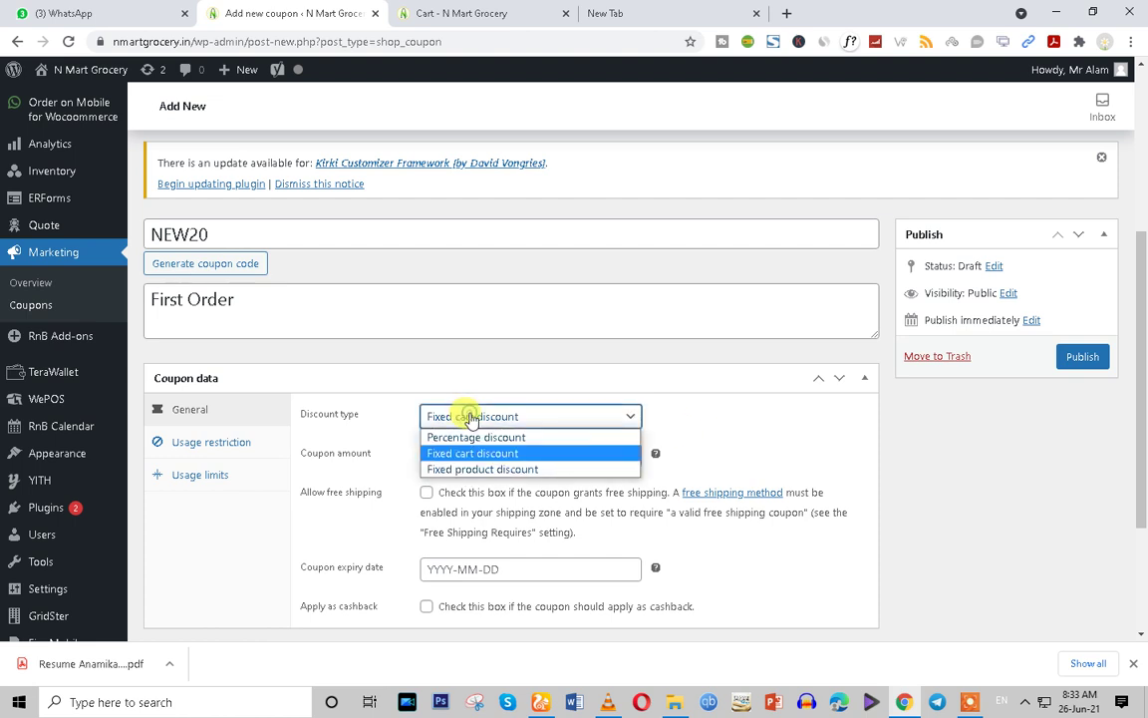
{"action": "left_click", "coordinate": [505, 455]}
{"action": "scroll", "coordinate": [479, 449], "scroll_direction": "down", "scroll_amount": 3}
{"action": "double_click", "coordinate": [461, 297]}
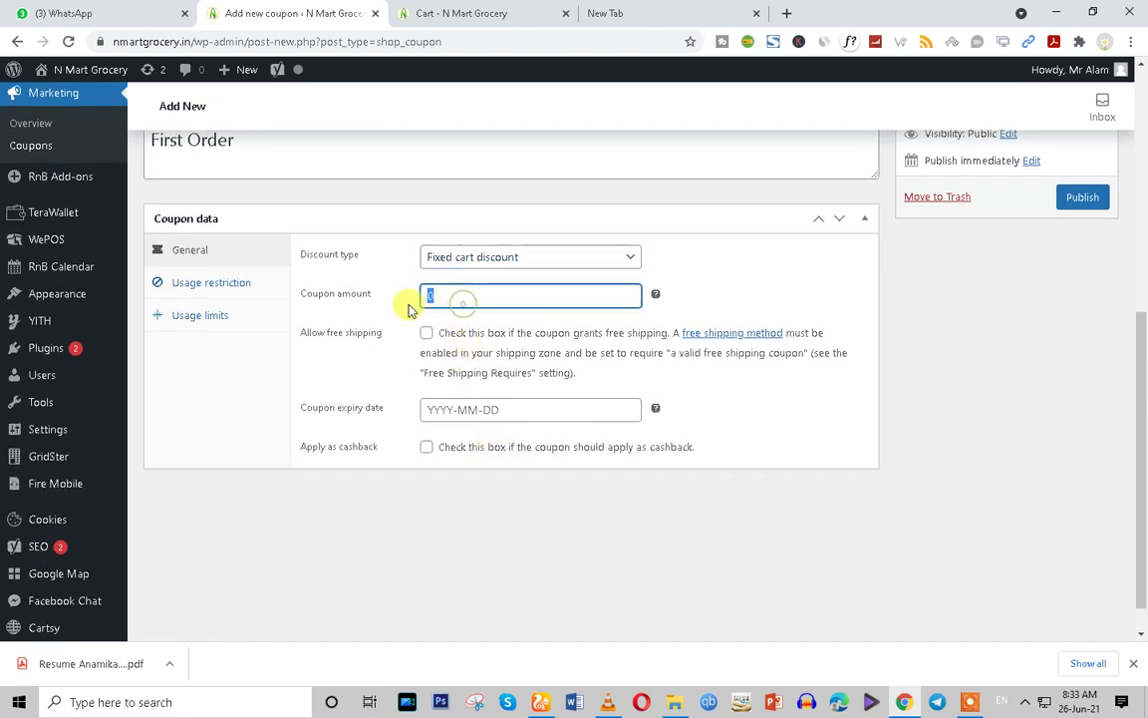
{"action": "type", "text": "20"}
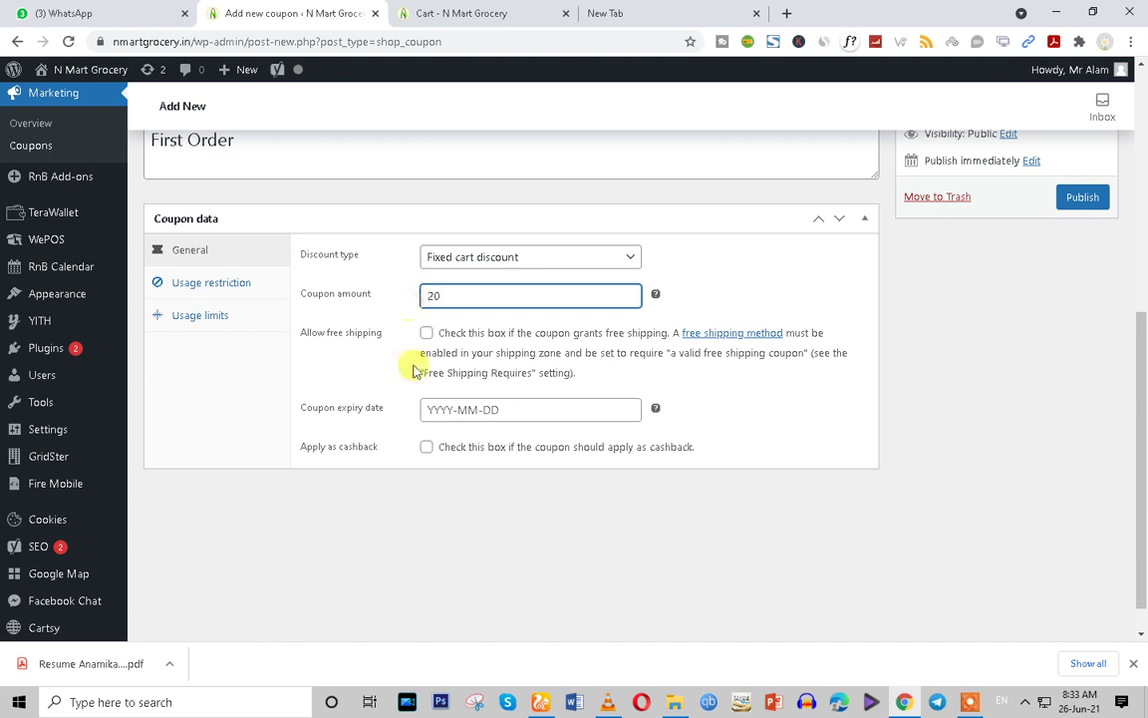
Allow free shipping for the coupon and set its expiry date to 2021-07-31
{"action": "left_click", "coordinate": [426, 333]}
{"action": "scroll", "coordinate": [356, 429], "scroll_direction": "up", "scroll_amount": 3}
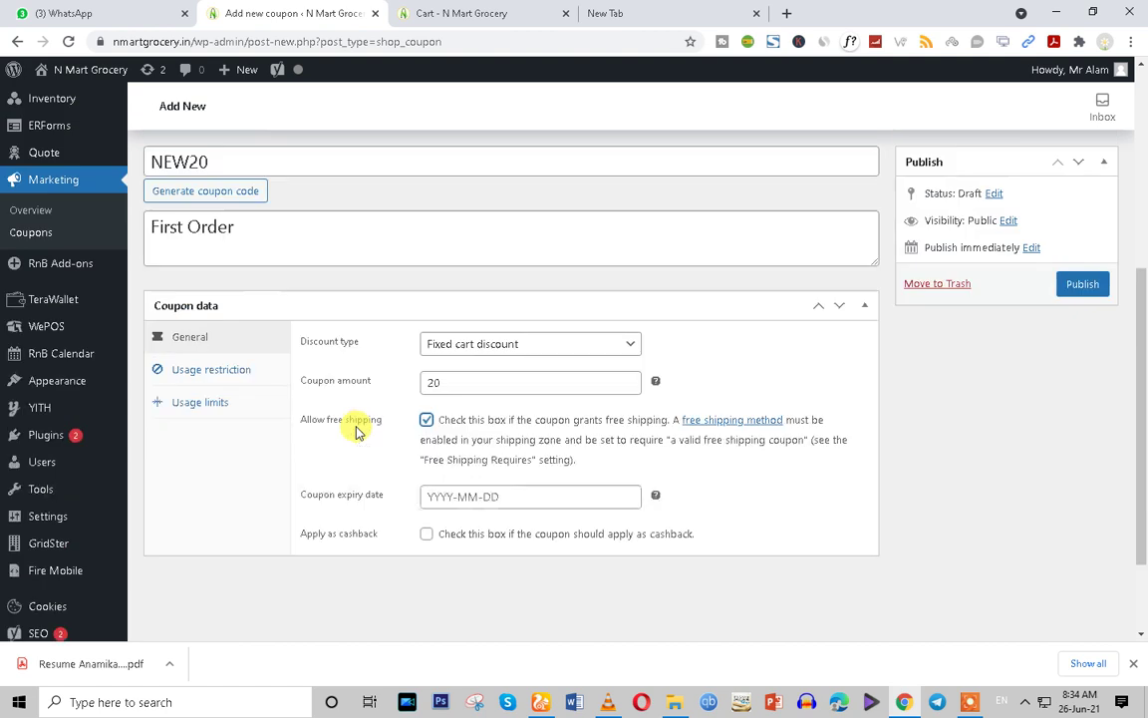
{"action": "double_click", "coordinate": [241, 235]}
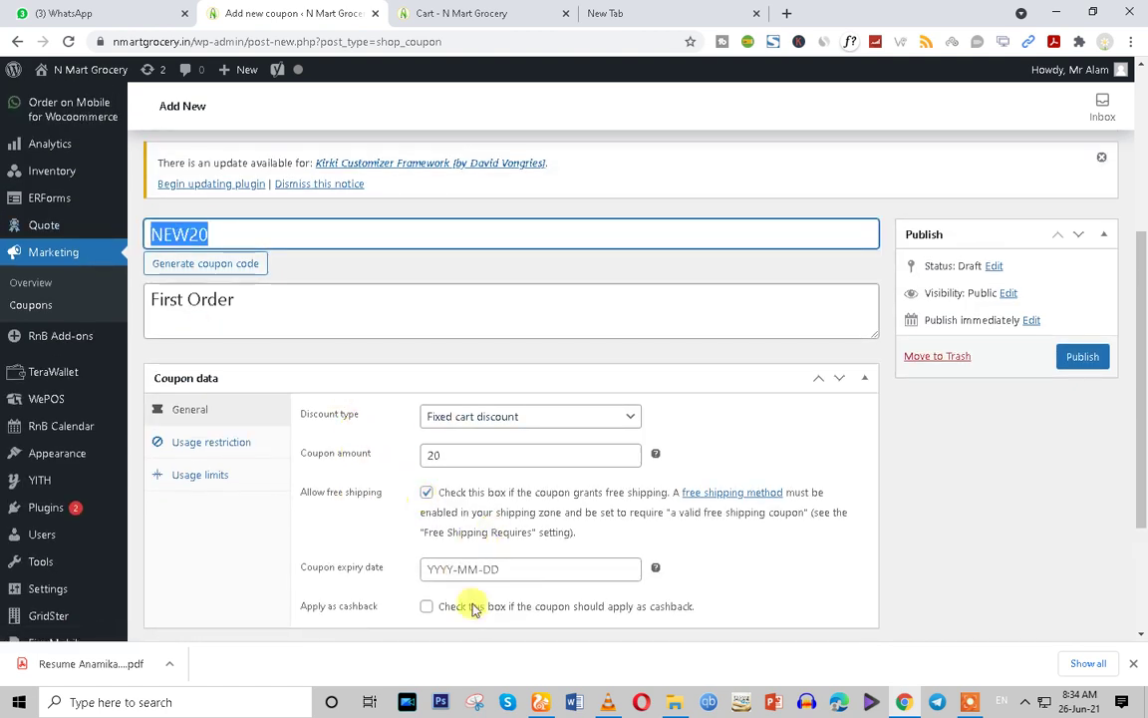
{"action": "left_click", "coordinate": [460, 568]}
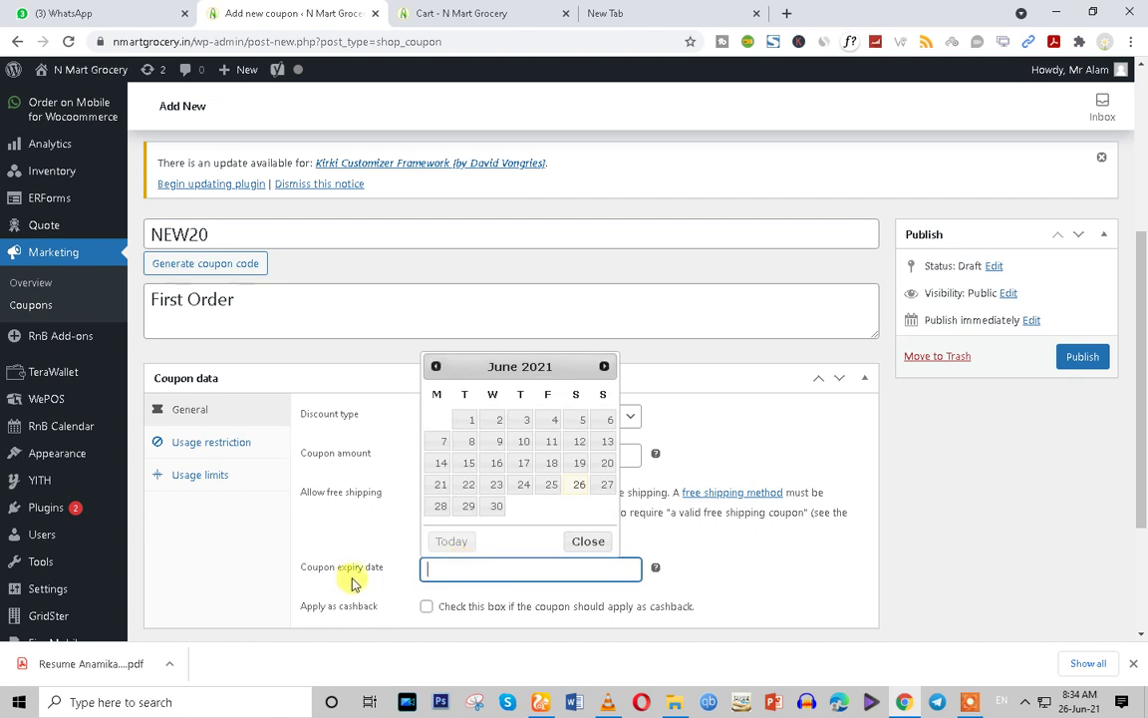
{"action": "left_click", "coordinate": [608, 368]}
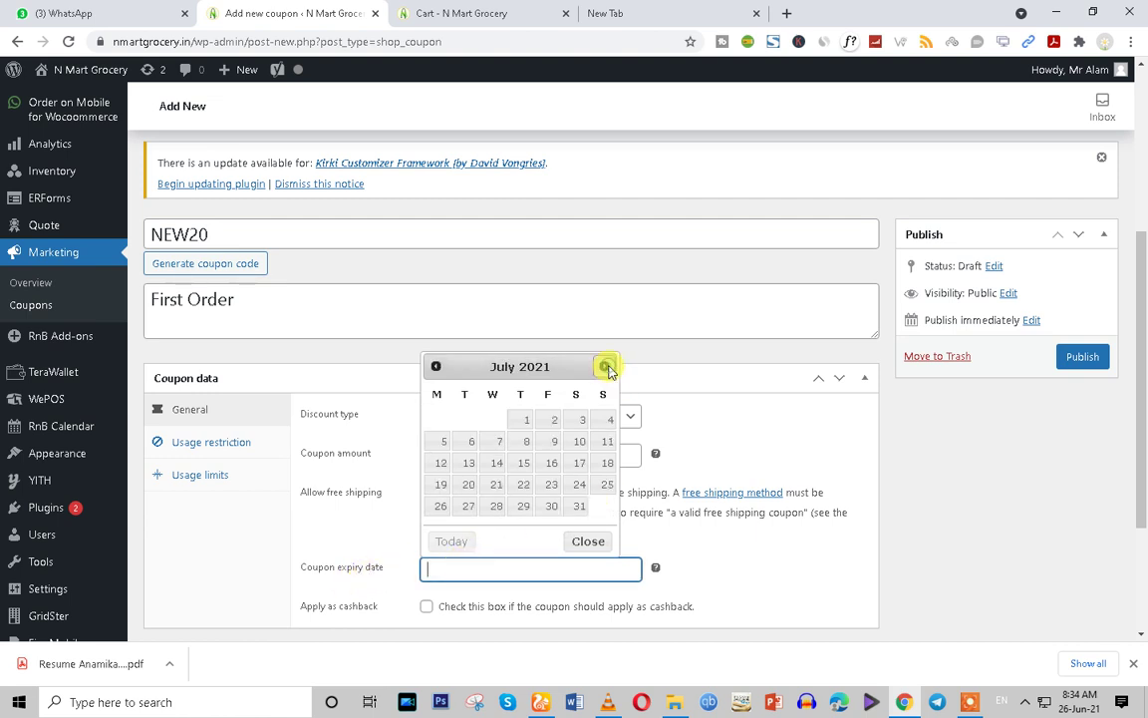
{"action": "left_click", "coordinate": [579, 505]}
{"action": "scroll", "coordinate": [631, 529], "scroll_direction": "down", "scroll_amount": 2}
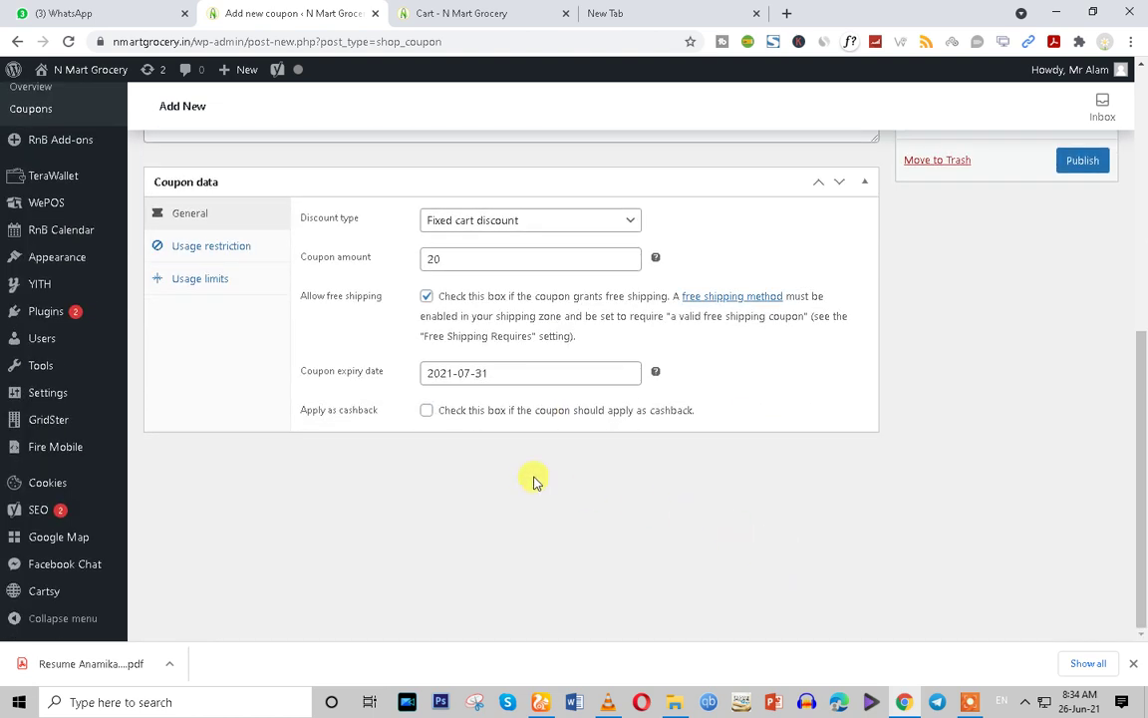
Set the coupon to apply as cashback and review its code, description and general settings
{"action": "left_click", "coordinate": [427, 411]}
{"action": "scroll", "coordinate": [401, 501], "scroll_direction": "up", "scroll_amount": 5}
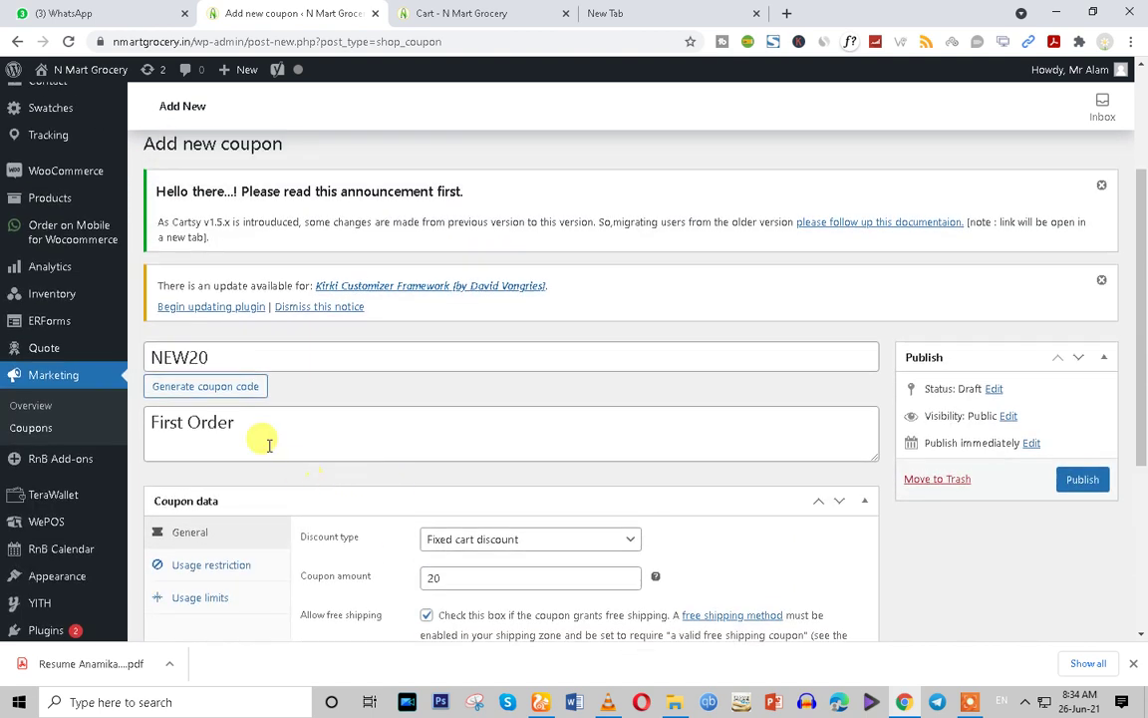
{"action": "left_click_drag", "start_coordinate": [245, 418], "coordinate": [130, 431]}
{"action": "left_click_drag", "start_coordinate": [207, 357], "coordinate": [77, 372]}
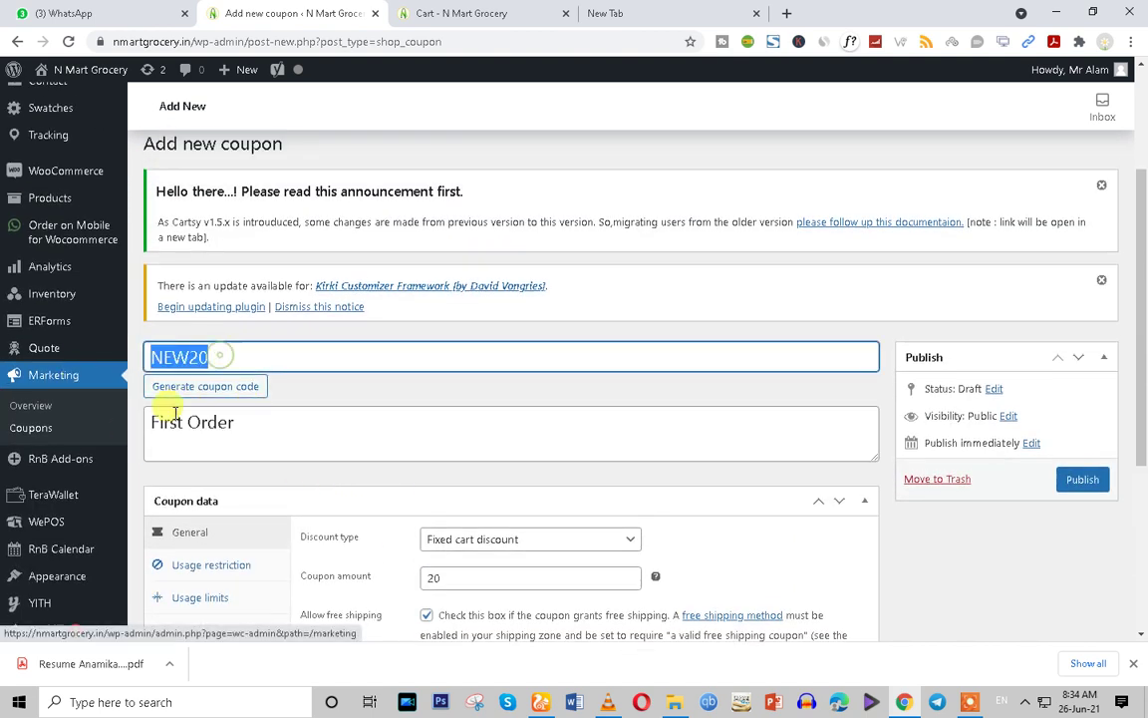
{"action": "scroll", "coordinate": [564, 482], "scroll_direction": "down", "scroll_amount": 3}
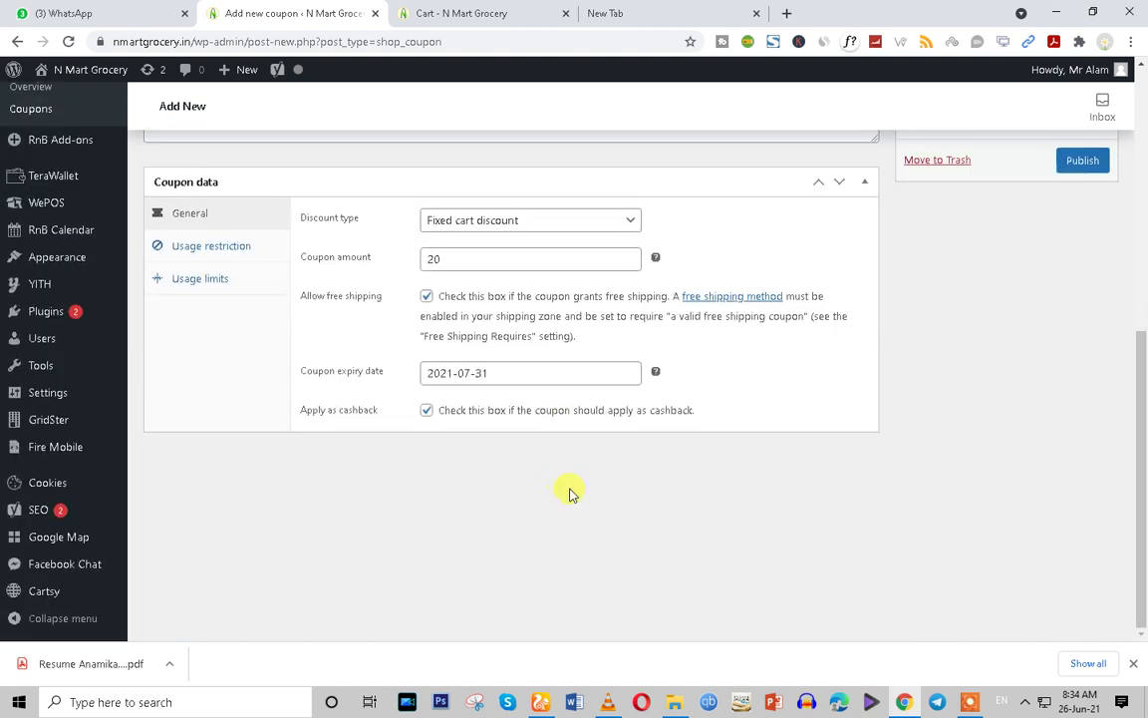
{"action": "triple_click", "coordinate": [449, 410]}
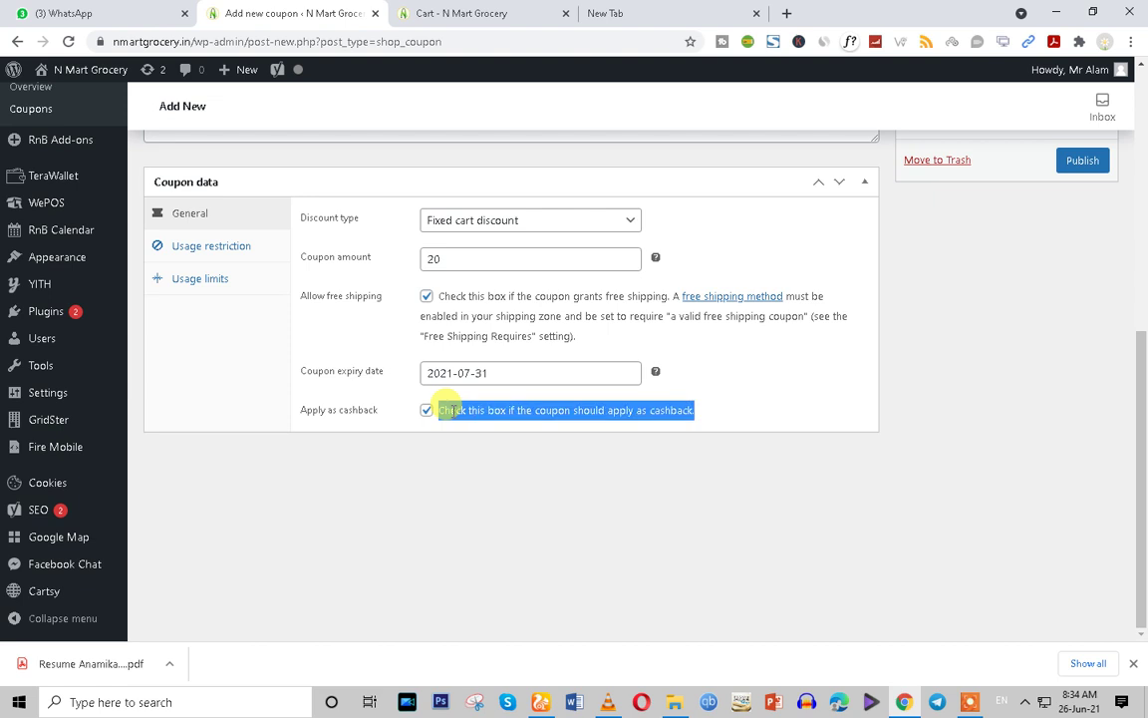
Check the cart page's coupon field and checkout area, and open the new coupon's usage restriction settings
{"action": "left_click", "coordinate": [513, 10]}
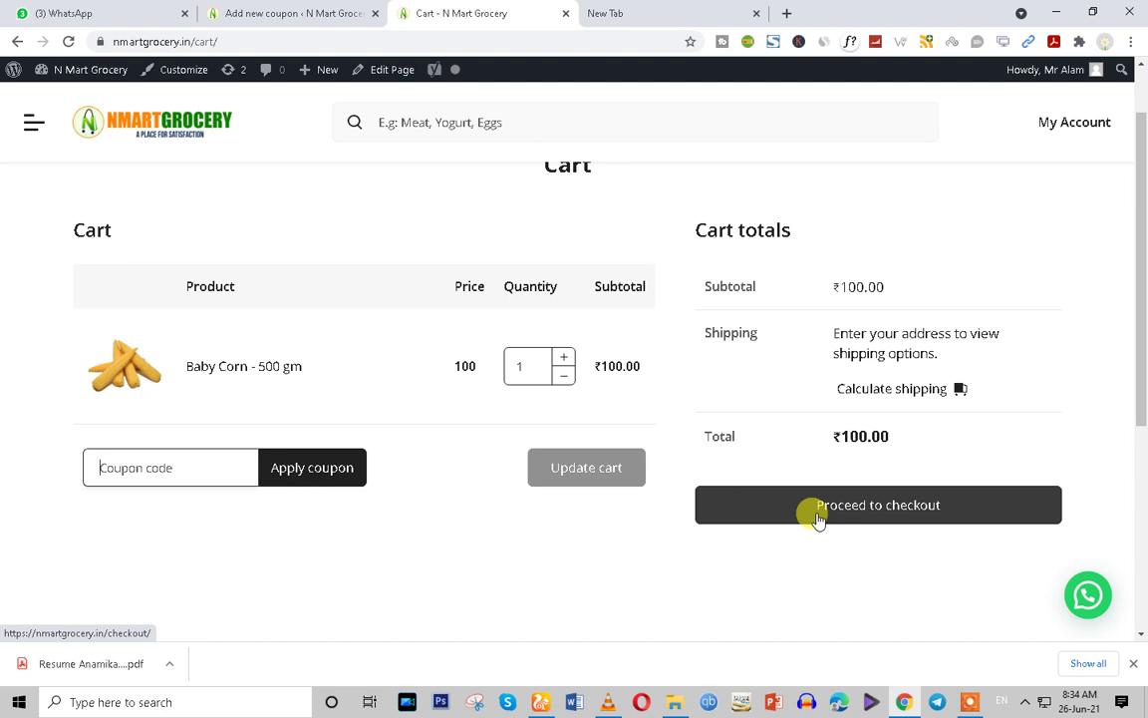
{"action": "left_click", "coordinate": [266, 13]}
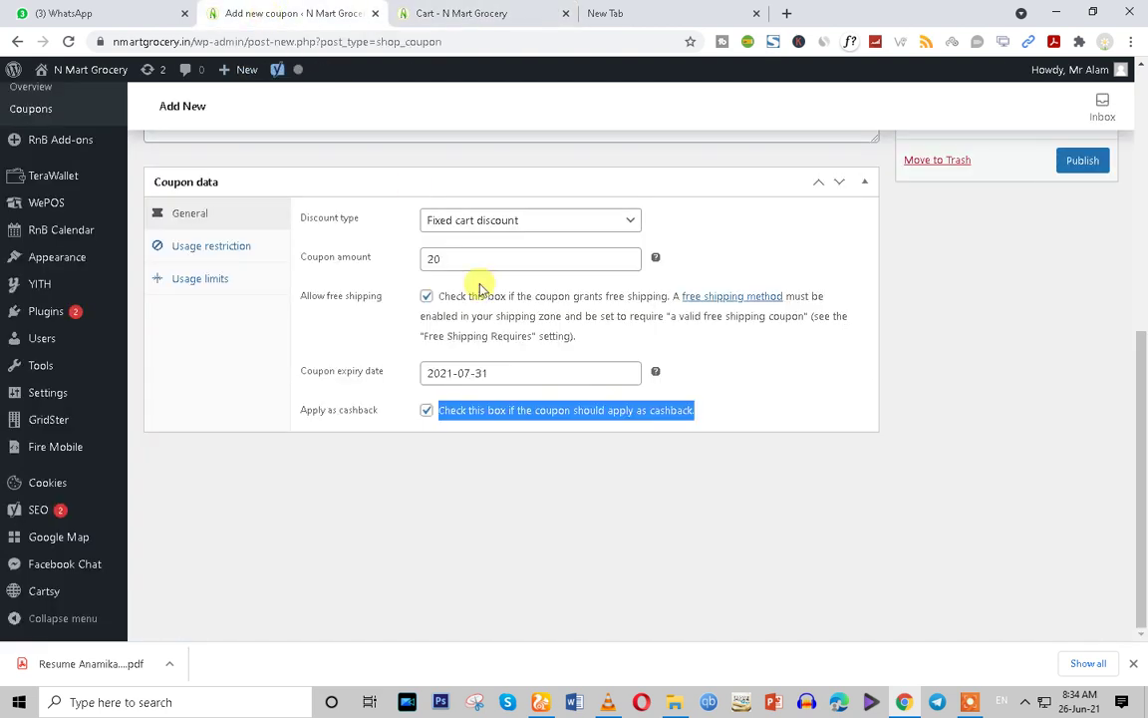
{"action": "left_click", "coordinate": [190, 250]}
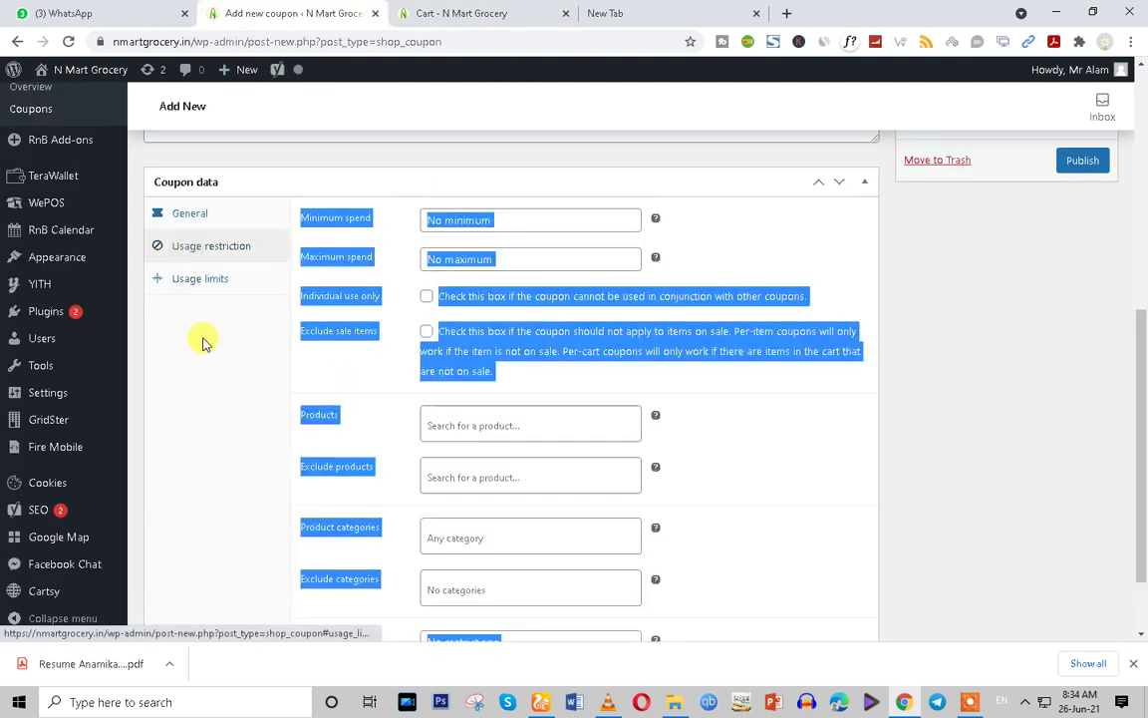
Set the coupon's minimum spend to 500 and its maximum spend to 1000
{"action": "left_click", "coordinate": [202, 417]}
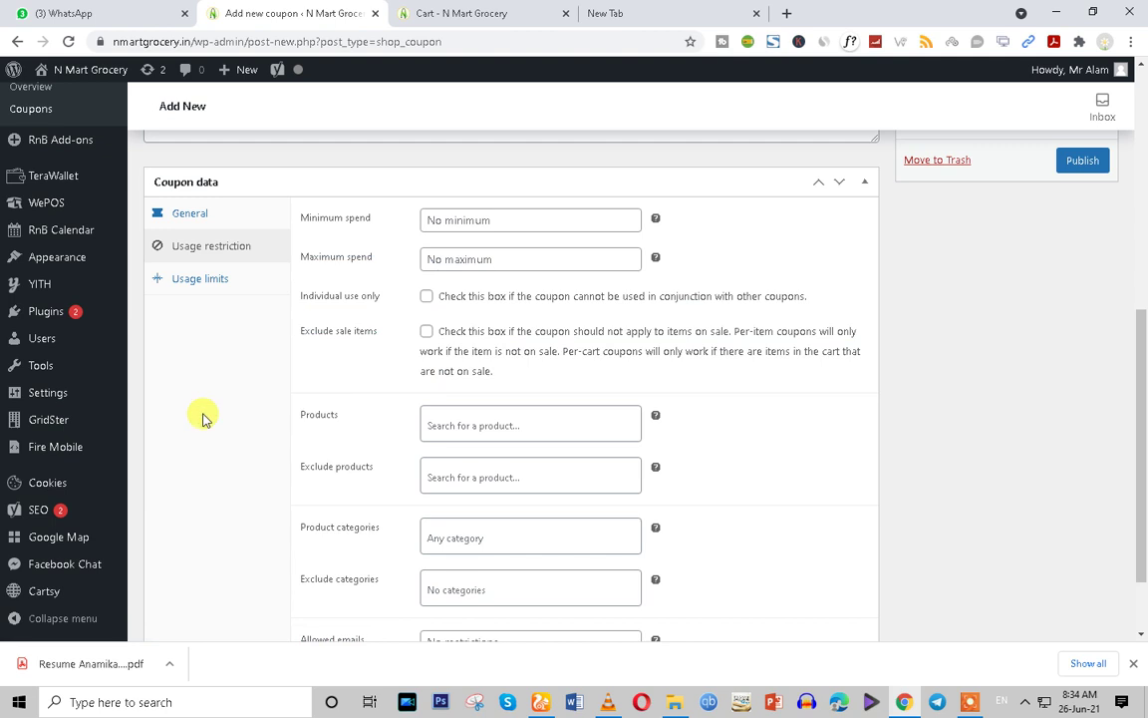
{"action": "left_click", "coordinate": [455, 212]}
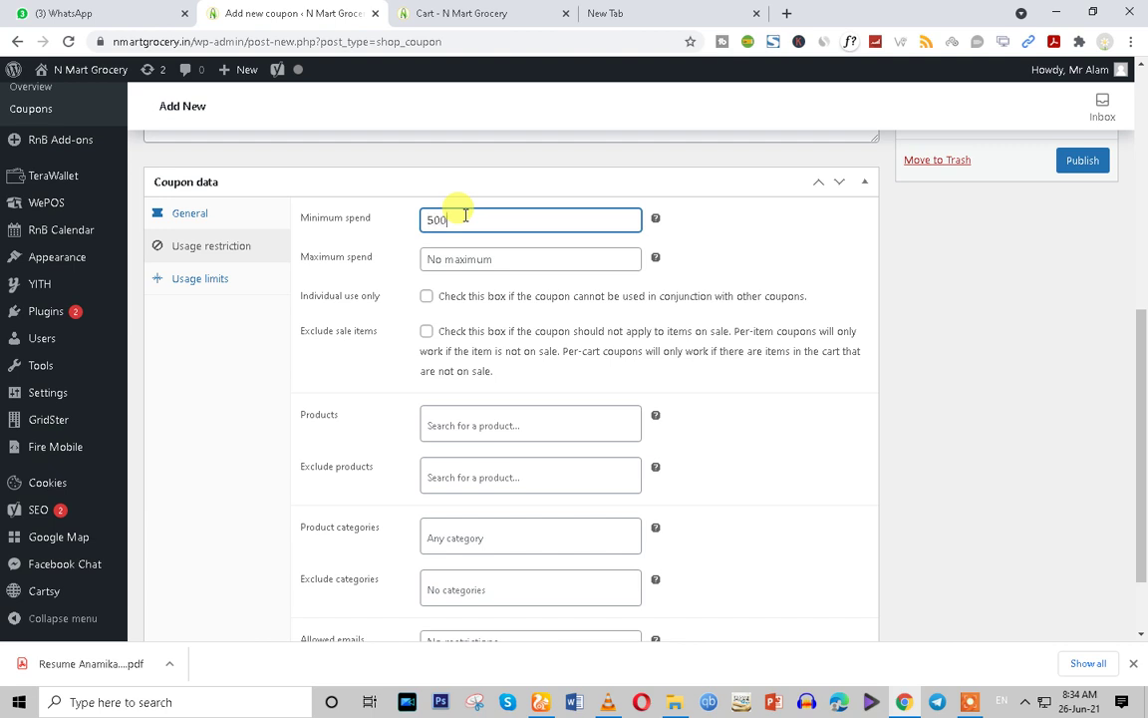
{"action": "left_click", "coordinate": [462, 260]}
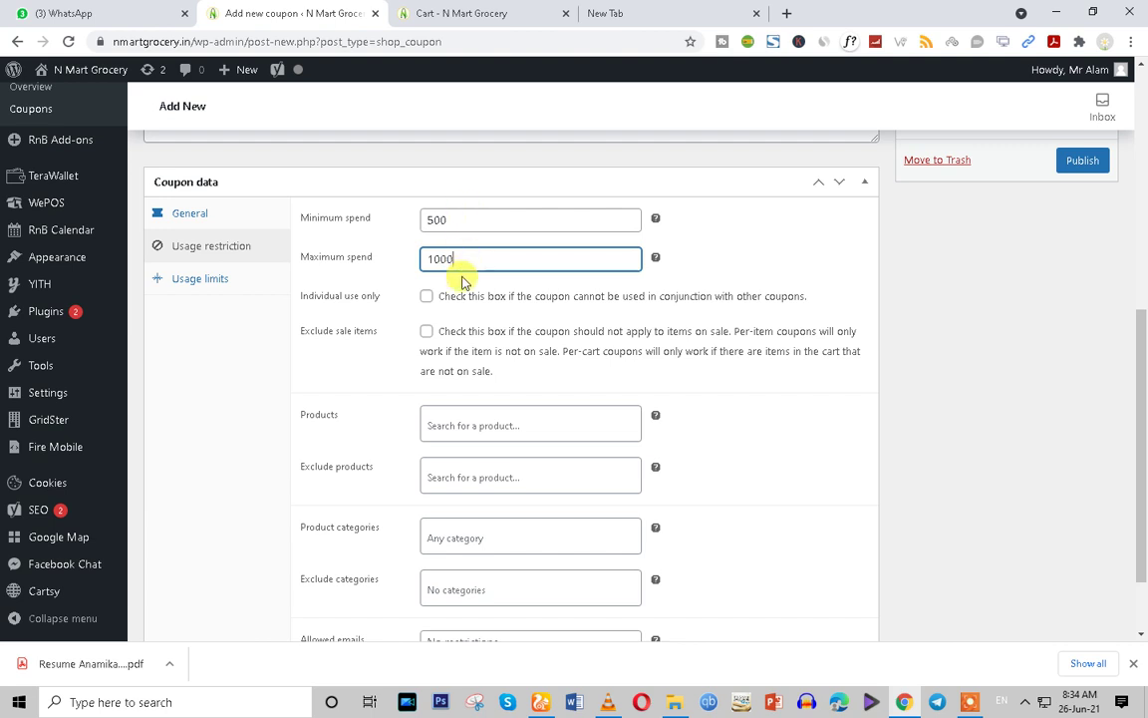
{"action": "left_click", "coordinate": [754, 266]}
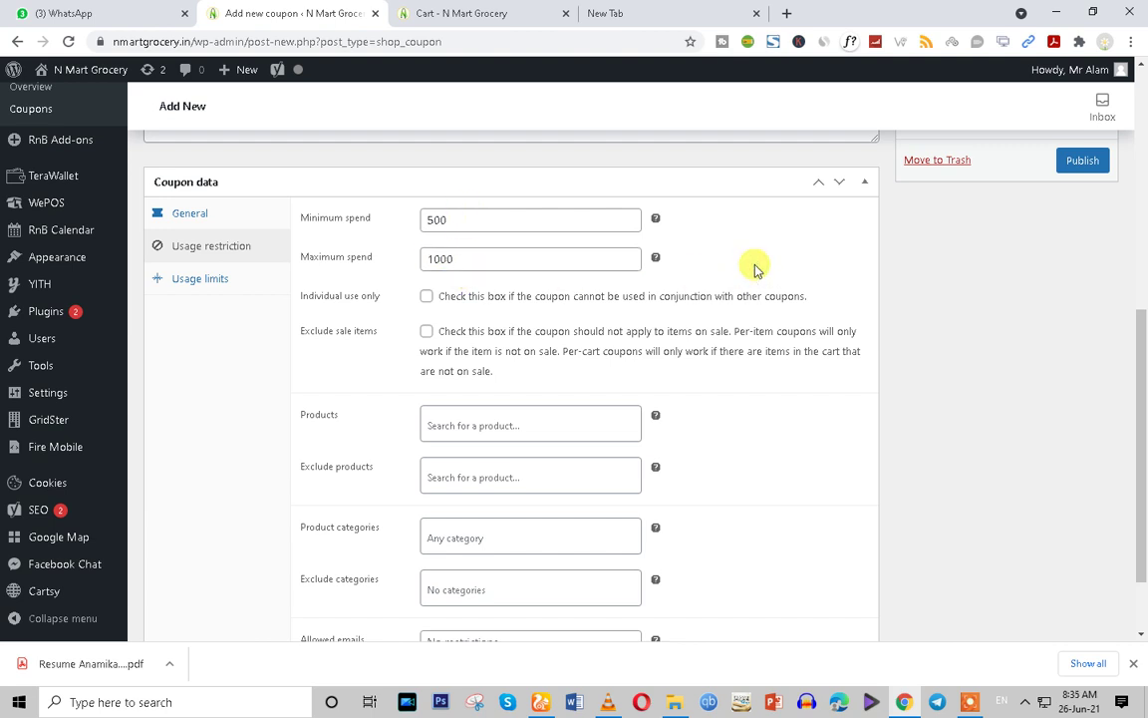
Restrict the coupon to individual use only so it cannot be combined with other coupons
{"action": "left_click", "coordinate": [427, 296]}
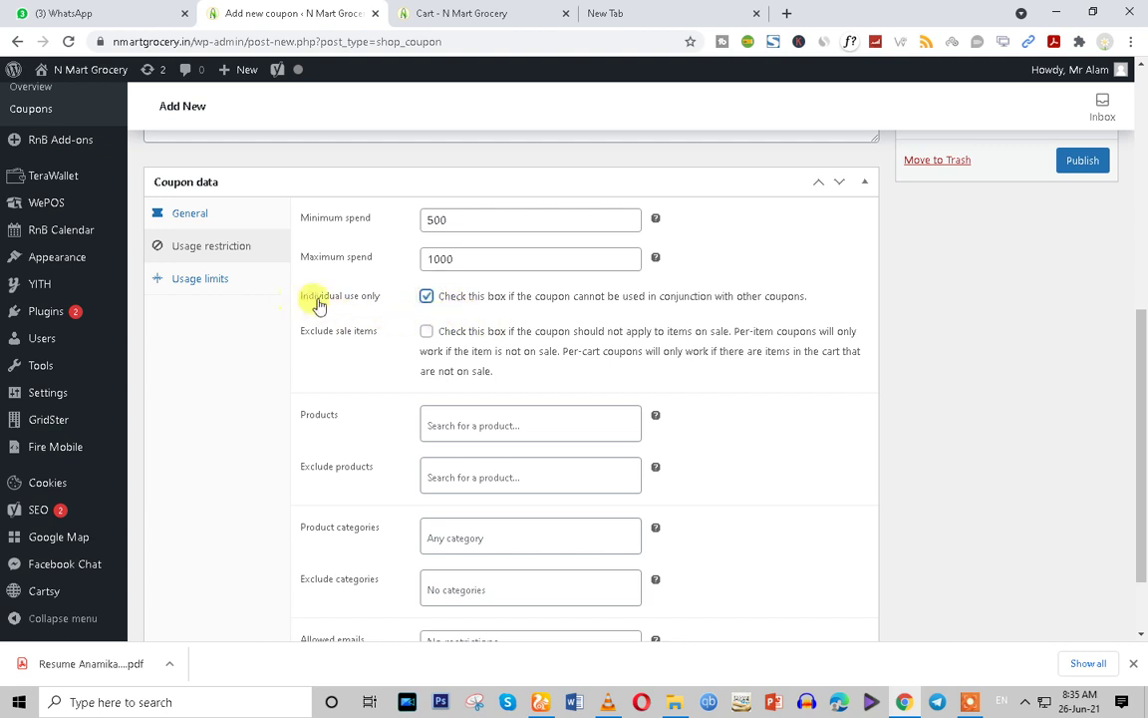
{"action": "left_click", "coordinate": [426, 296]}
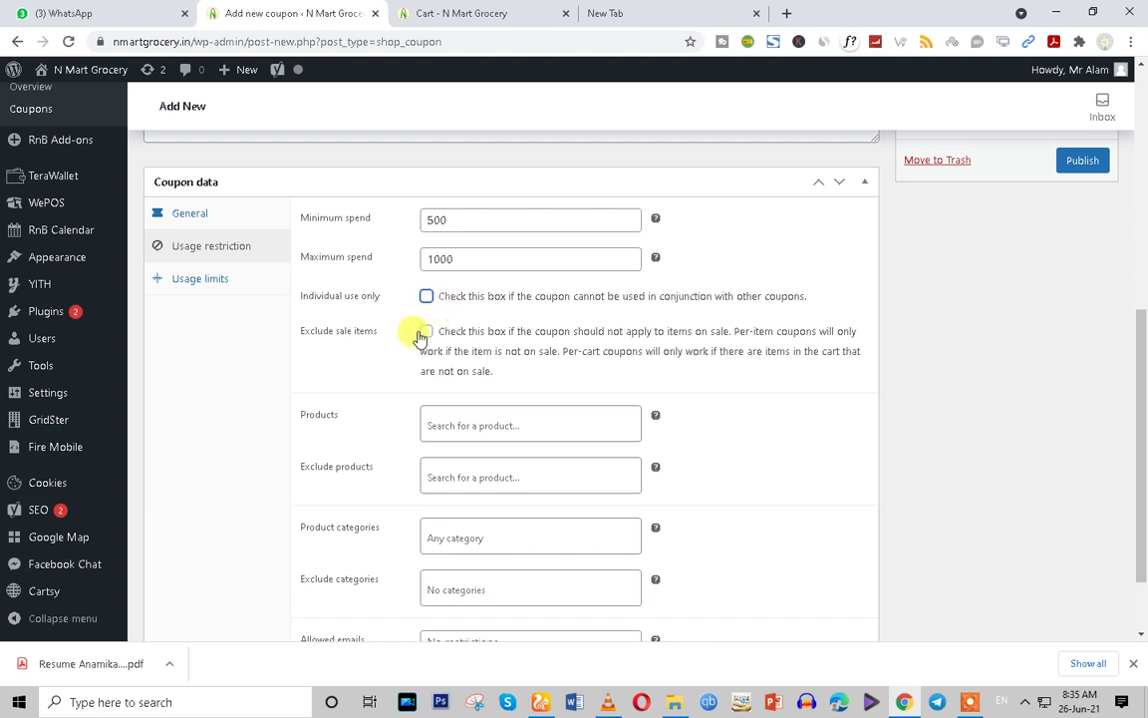
{"action": "left_click", "coordinate": [426, 296]}
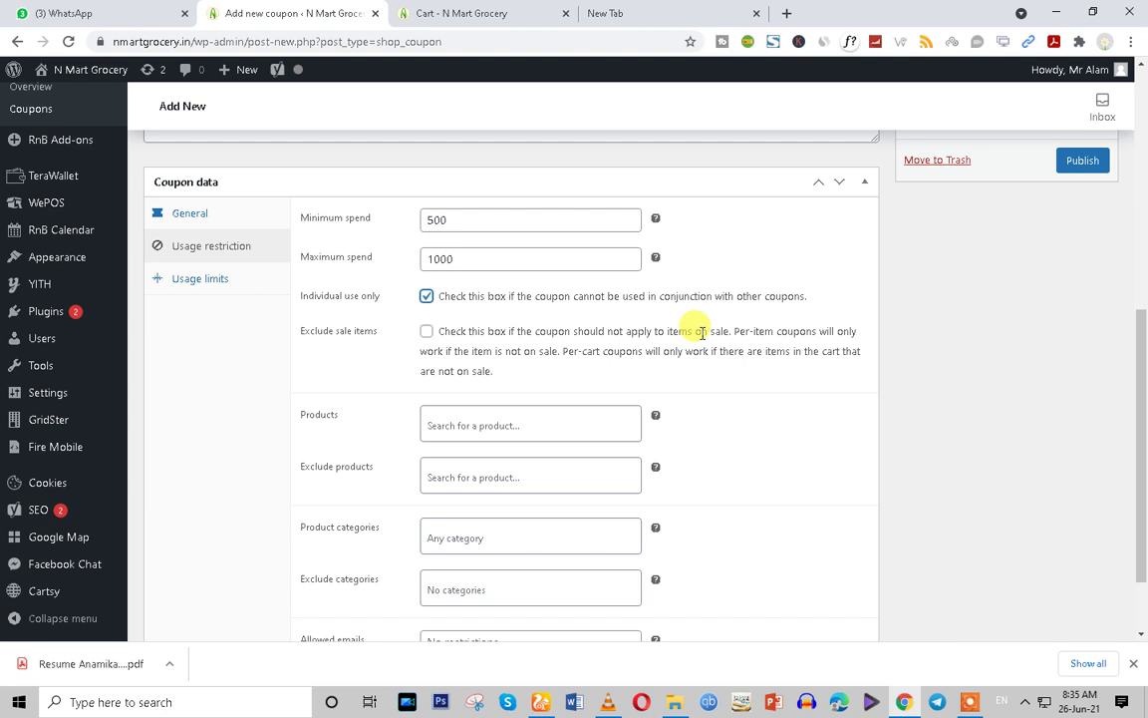
Search for apple among the coupon's allowed products without choosing any, and check the allowed emails restriction
{"action": "scroll", "coordinate": [702, 333], "scroll_direction": "down", "scroll_amount": 2}
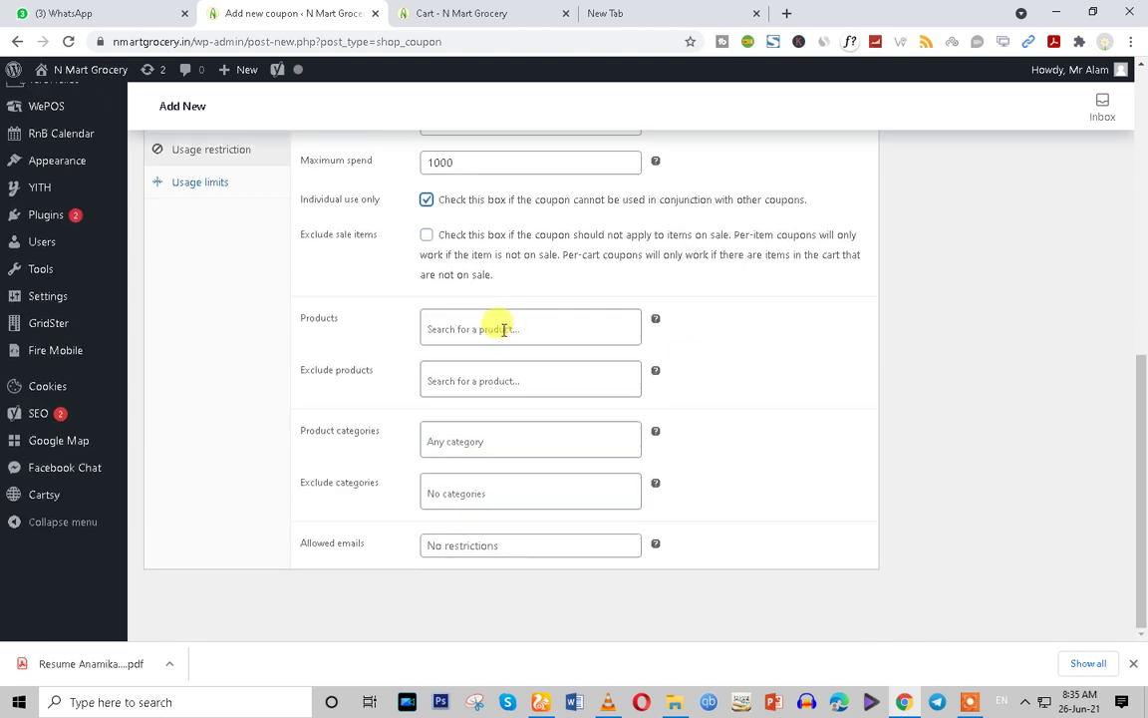
{"action": "left_click_drag", "start_coordinate": [282, 313], "coordinate": [351, 326]}
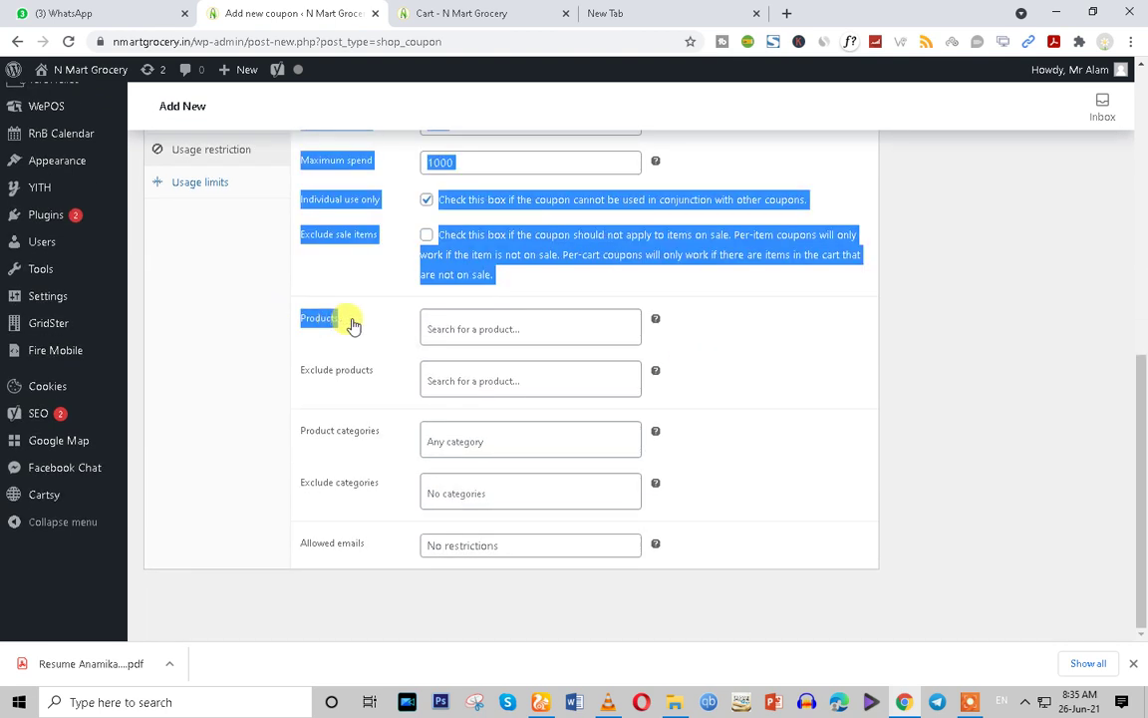
{"action": "left_click", "coordinate": [279, 337]}
{"action": "left_click", "coordinate": [474, 331]}
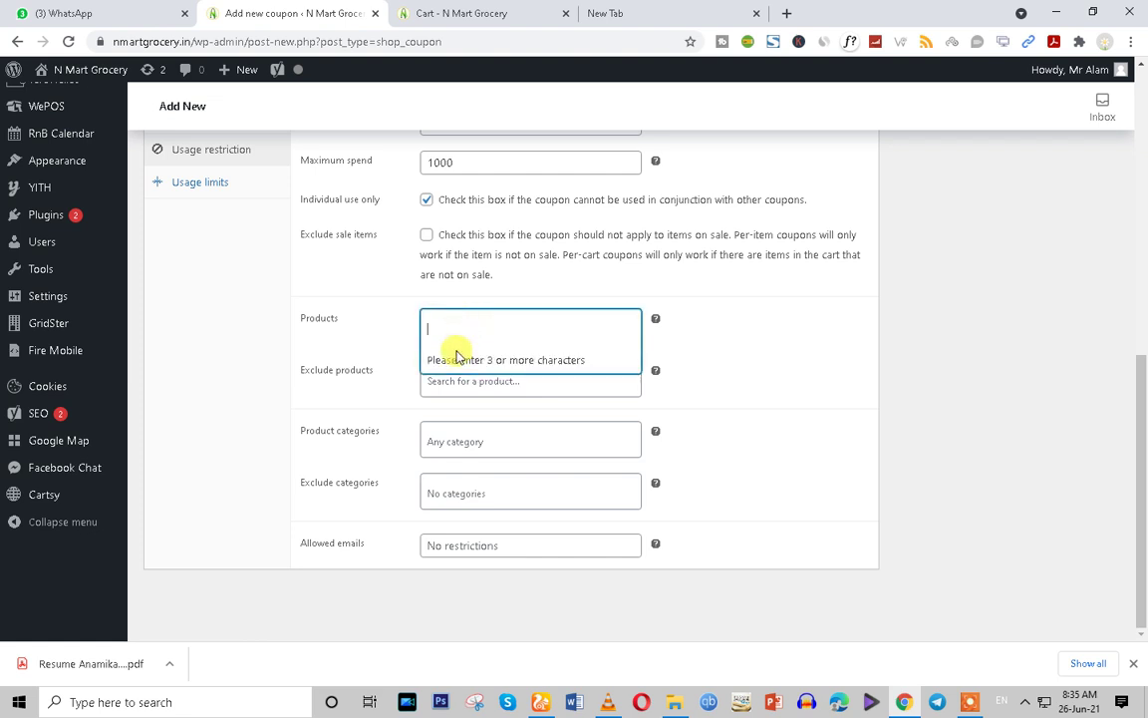
{"action": "type", "text": "apple"}
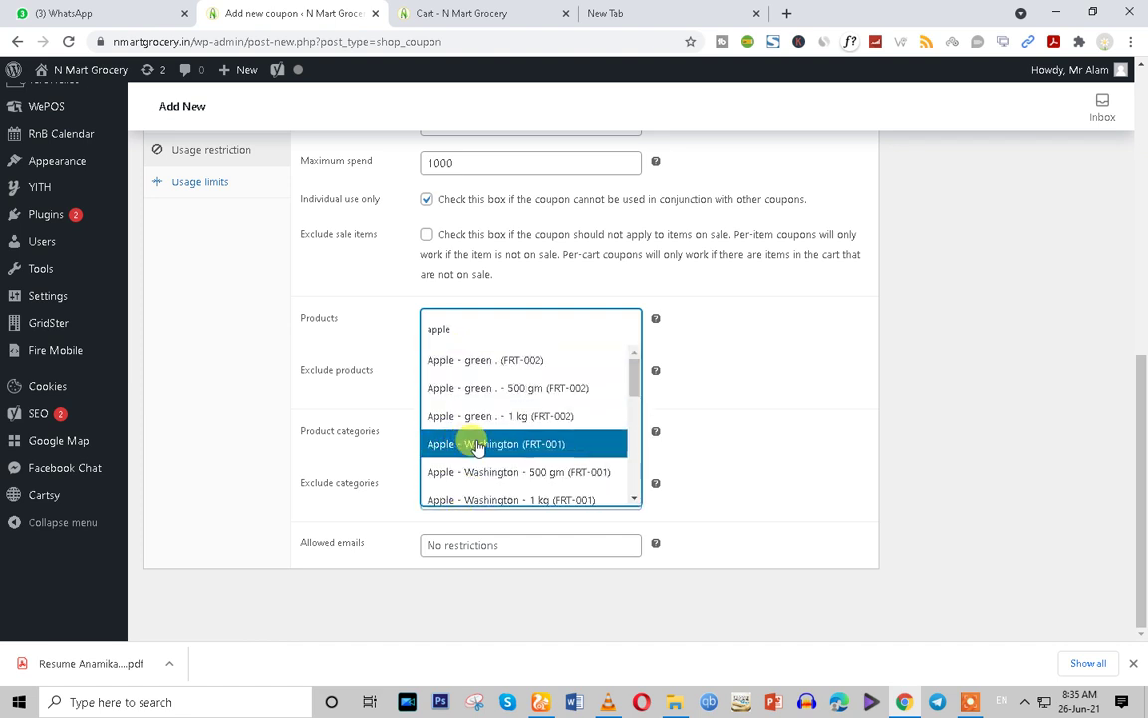
{"action": "left_click", "coordinate": [749, 341]}
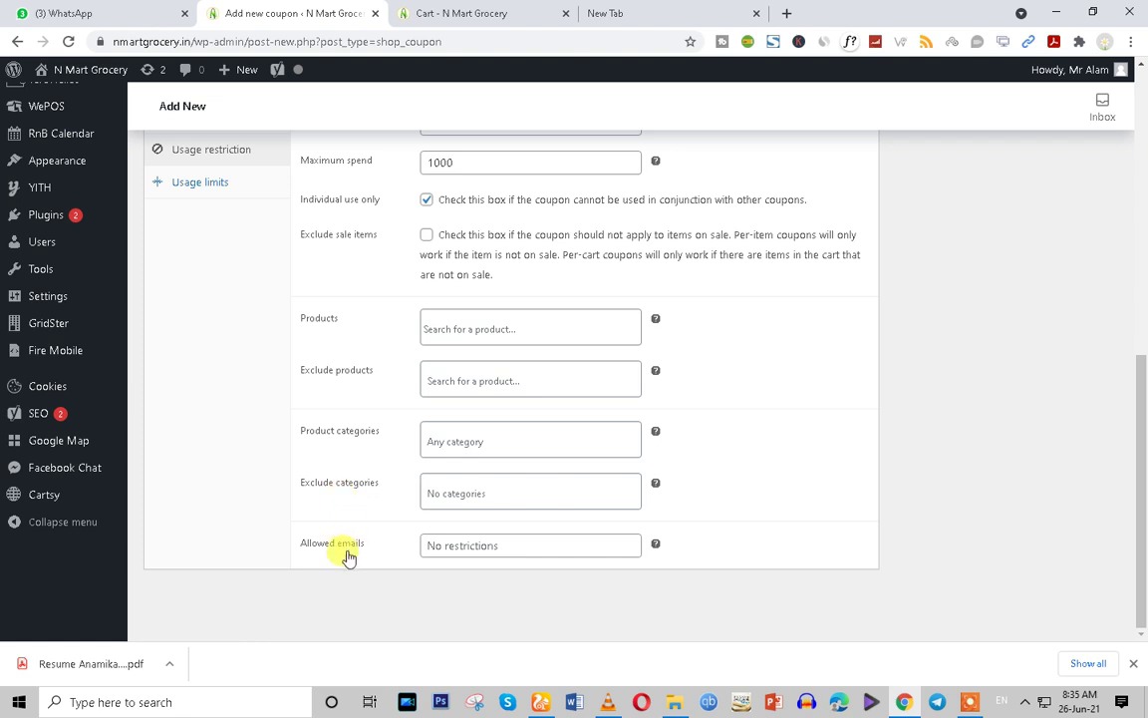
{"action": "left_click", "coordinate": [447, 548]}
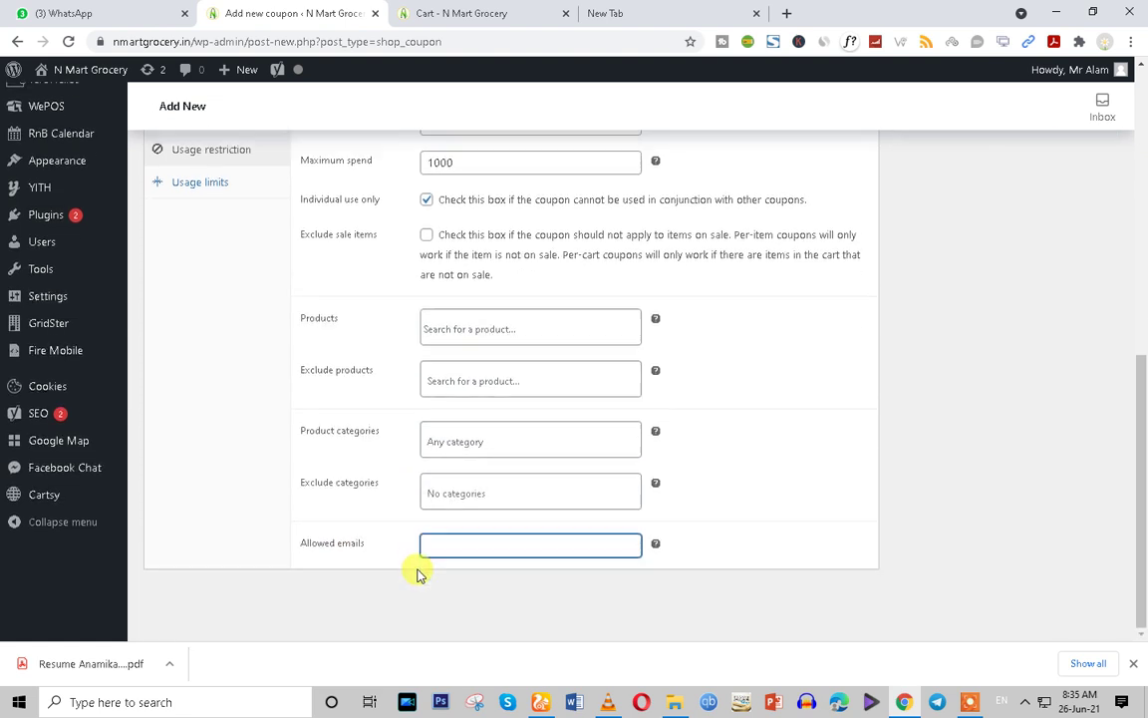
{"action": "scroll", "coordinate": [412, 550], "scroll_direction": "up", "scroll_amount": 2}
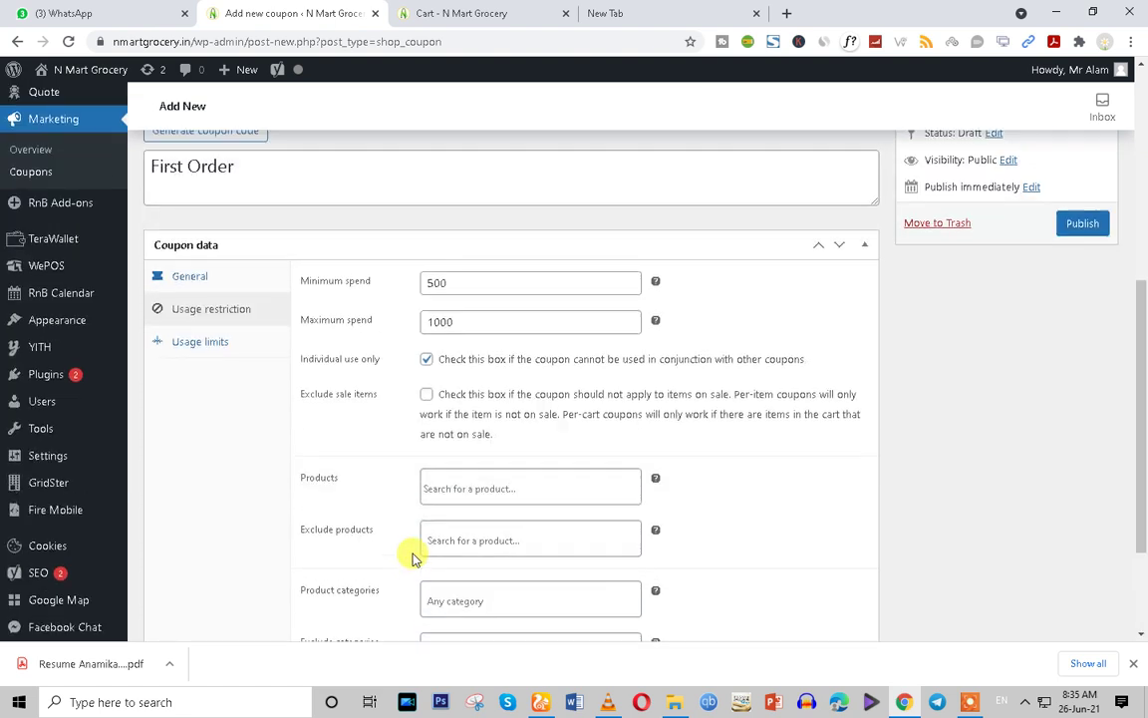
Set the coupon's usage limit to 100 per coupon and 1 per user
{"action": "left_click", "coordinate": [210, 349]}
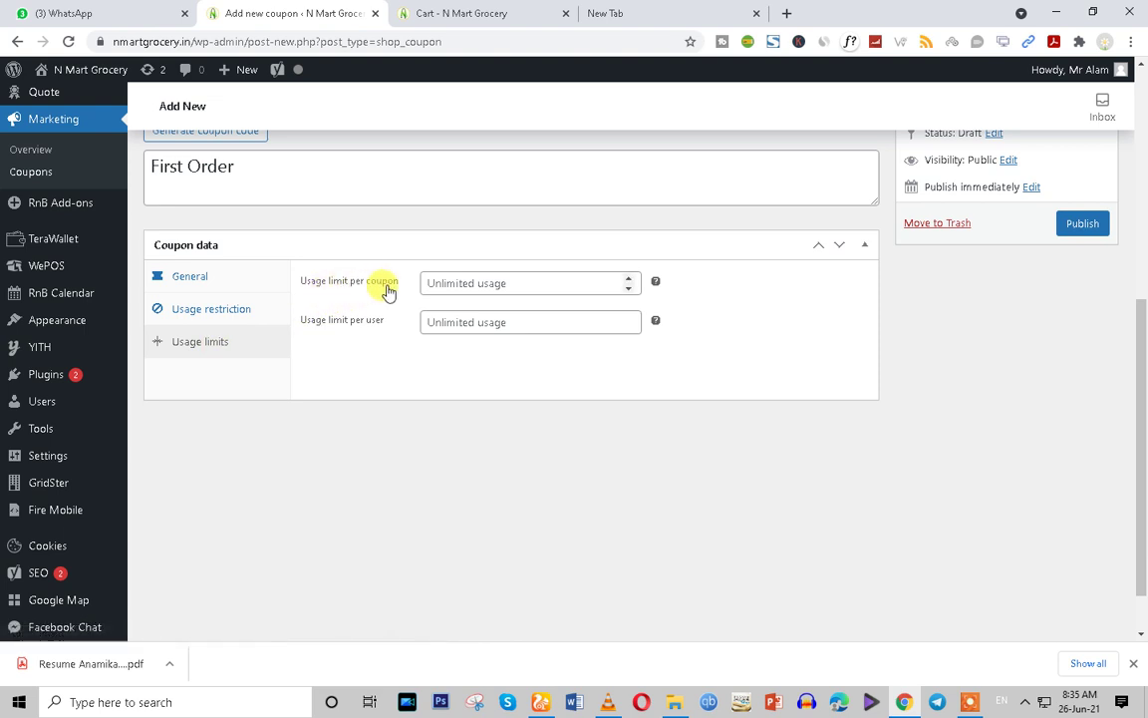
{"action": "left_click", "coordinate": [453, 283]}
{"action": "left_click", "coordinate": [461, 323]}
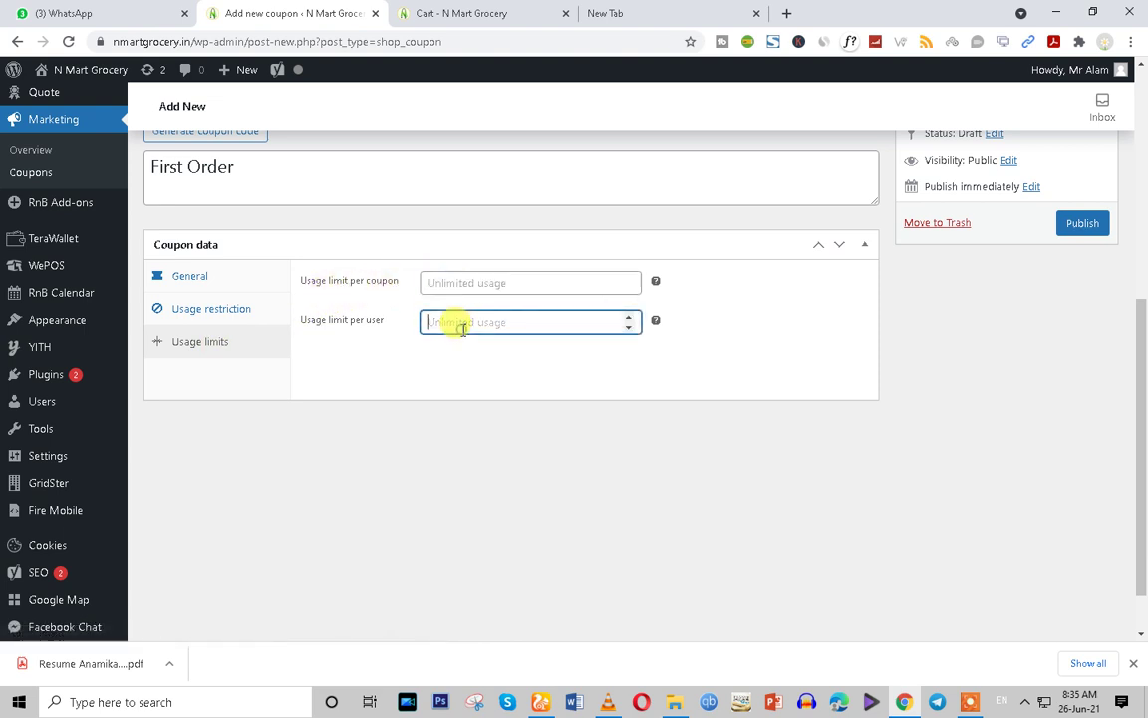
{"action": "left_click", "coordinate": [436, 282]}
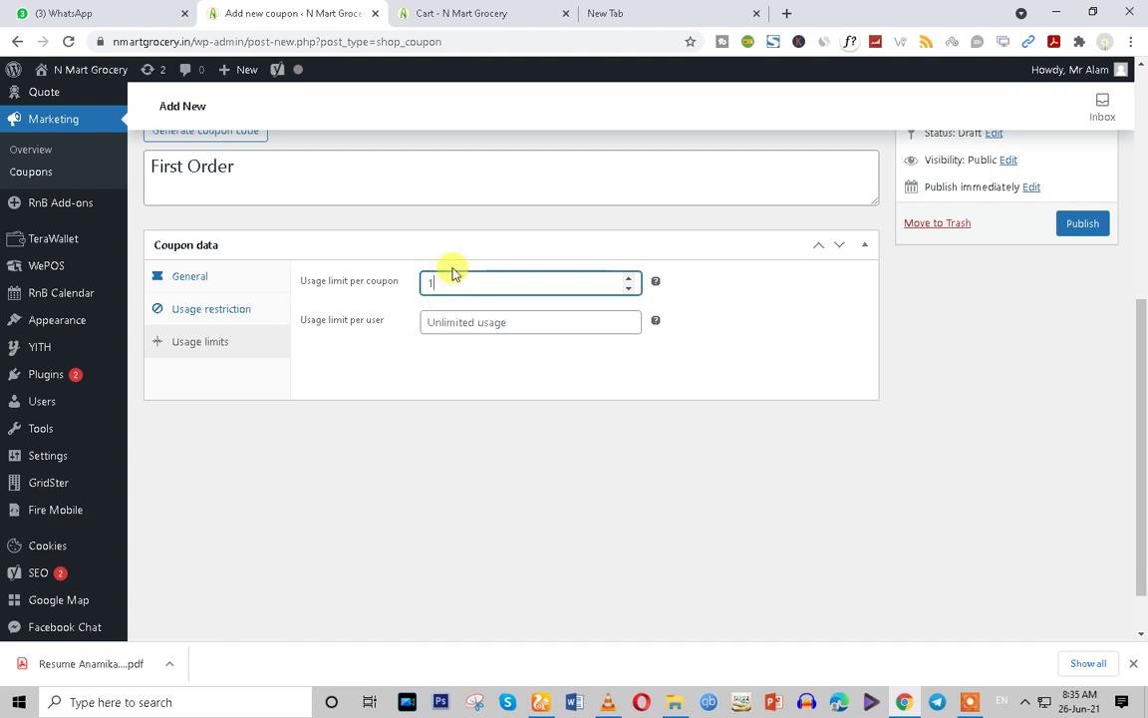
{"action": "left_click", "coordinate": [469, 329]}
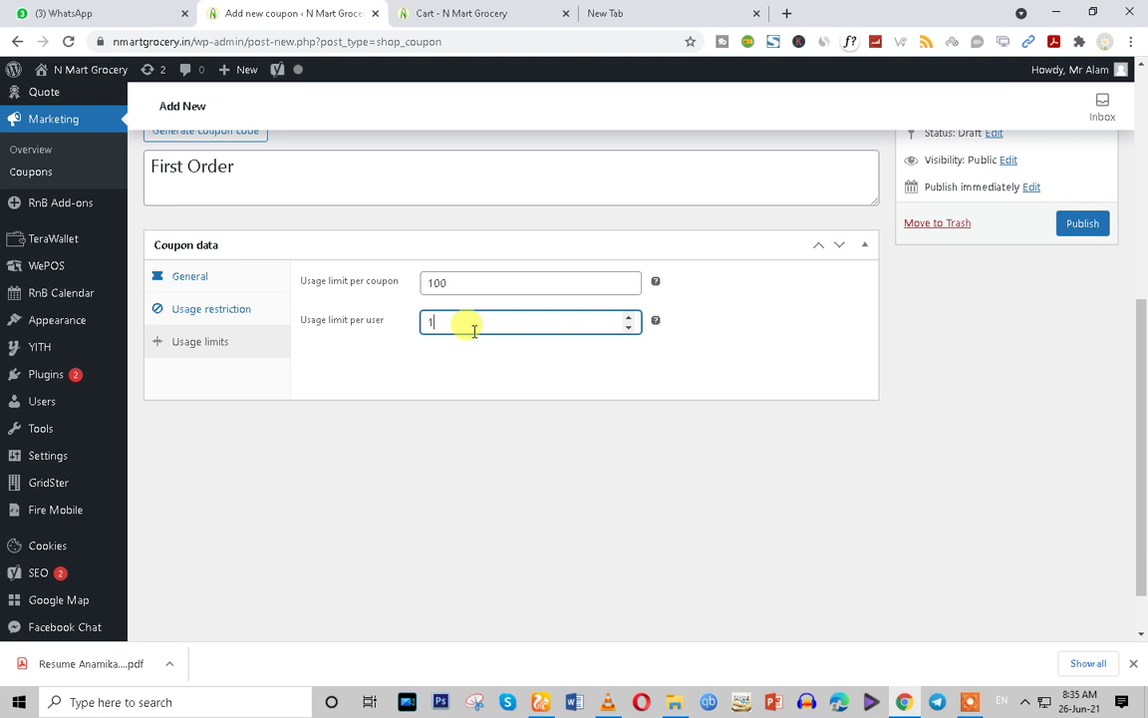
{"action": "left_click", "coordinate": [406, 345]}
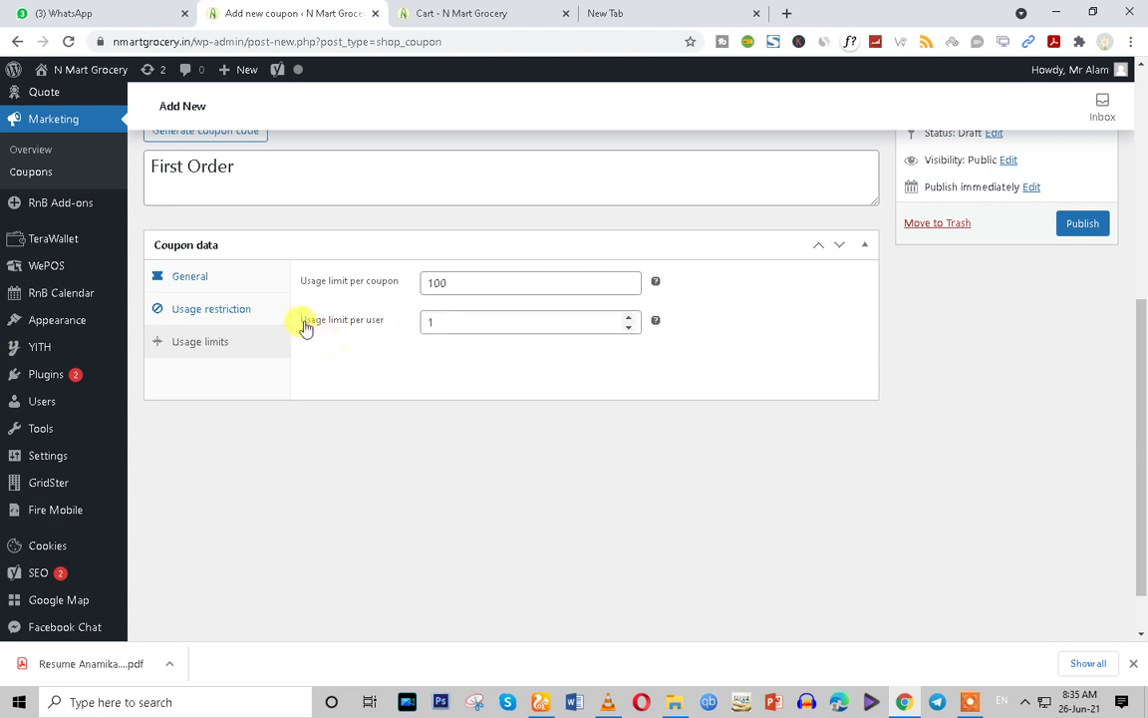
Recheck the coupon's usage restrictions, code and general settings, keeping the minimum spend at 500, and publish the coupon
{"action": "left_click", "coordinate": [245, 317]}
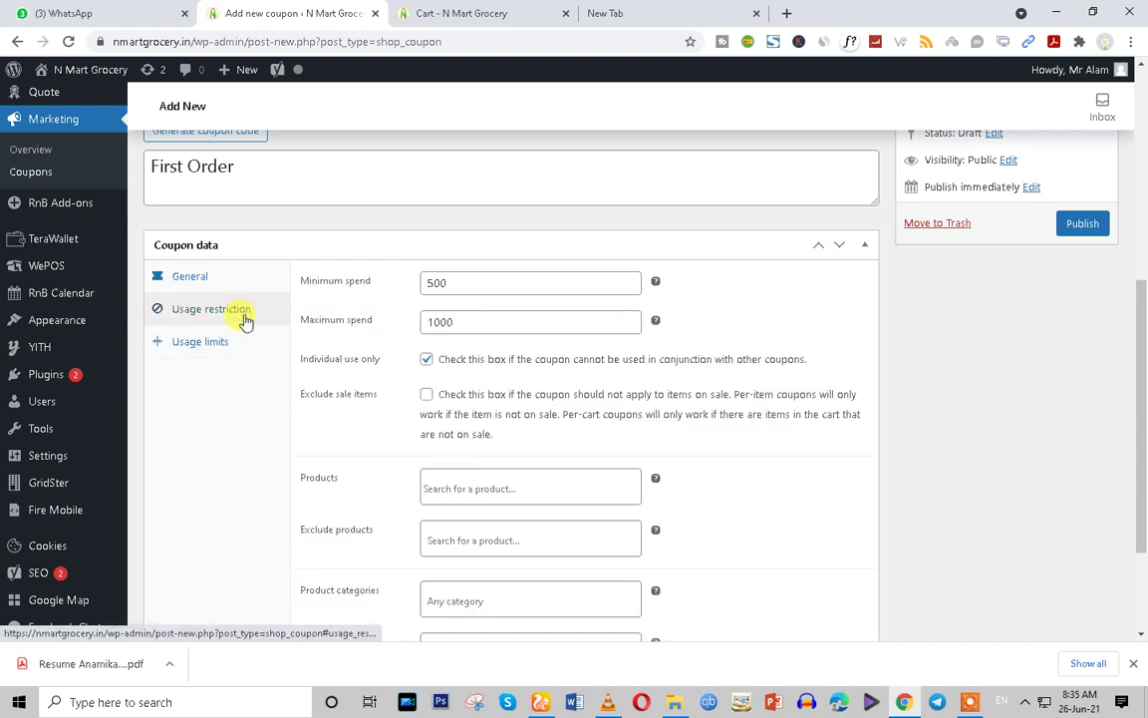
{"action": "left_click_drag", "start_coordinate": [465, 284], "coordinate": [383, 293]}
{"action": "type", "text": "10"}
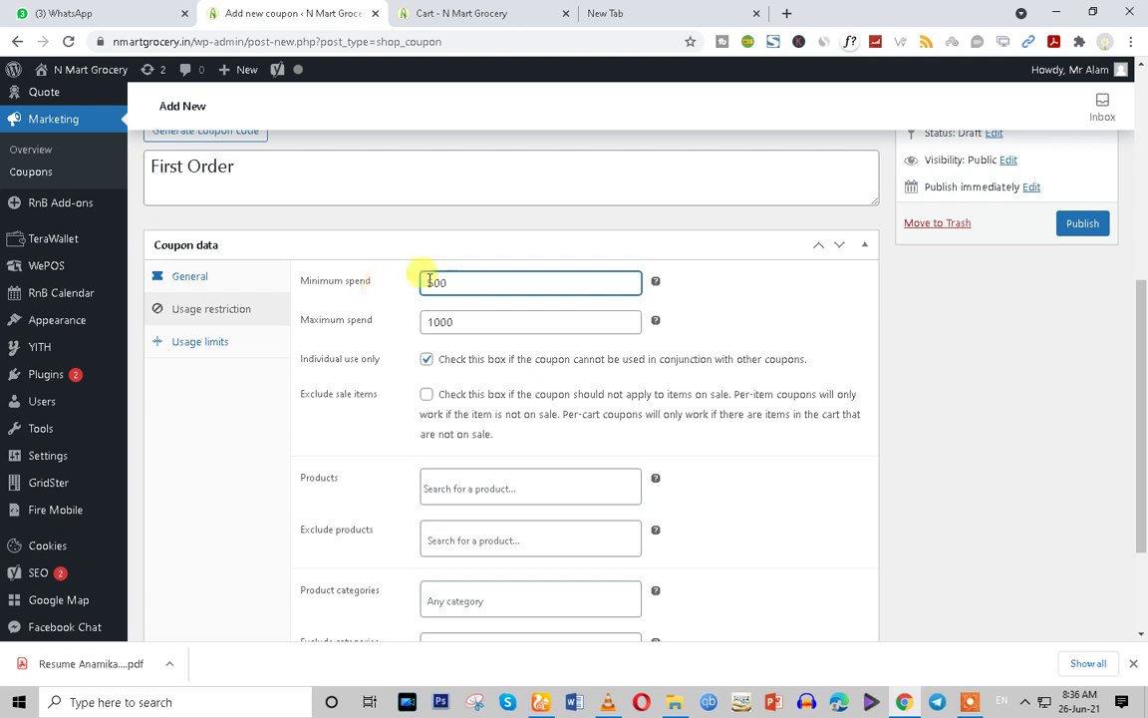
{"action": "scroll", "coordinate": [589, 418], "scroll_direction": "up", "scroll_amount": 3}
{"action": "left_click_drag", "start_coordinate": [244, 263], "coordinate": [69, 269]}
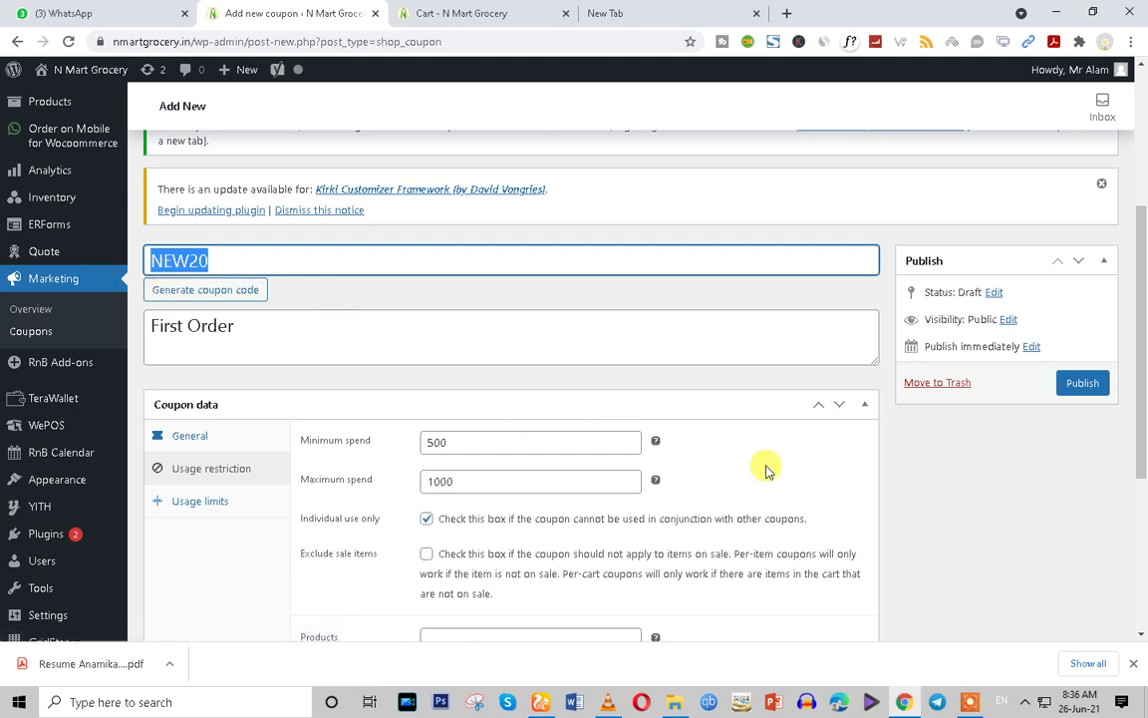
{"action": "left_click", "coordinate": [199, 439]}
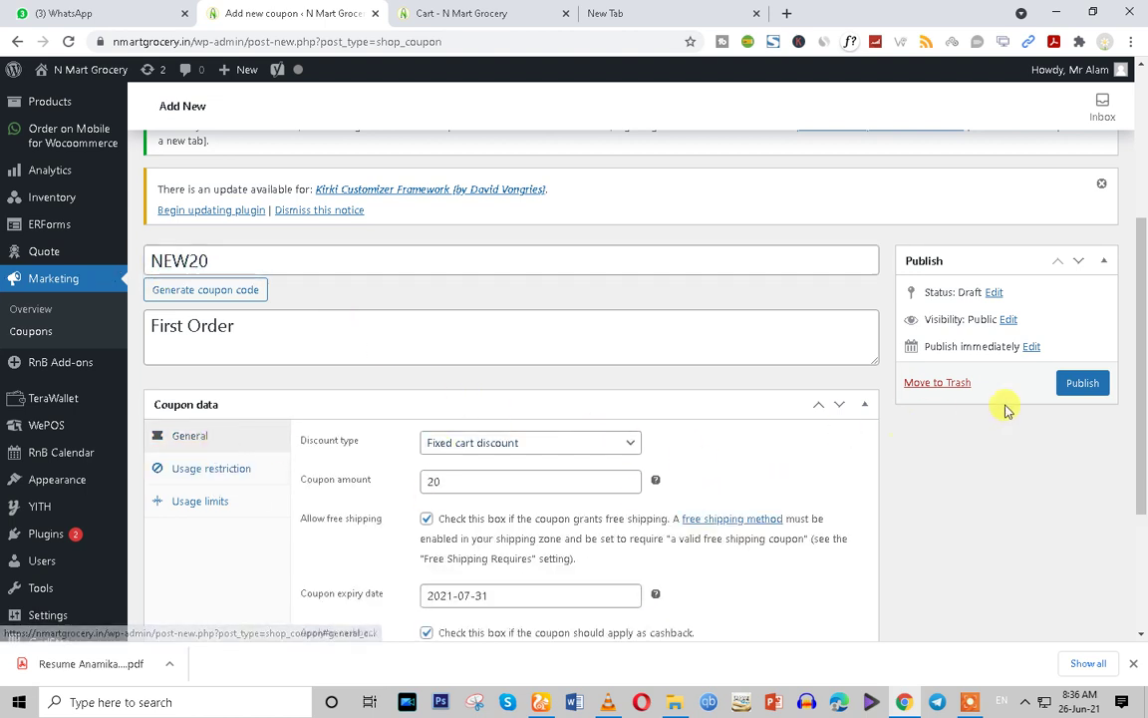
{"action": "left_click", "coordinate": [1077, 385]}
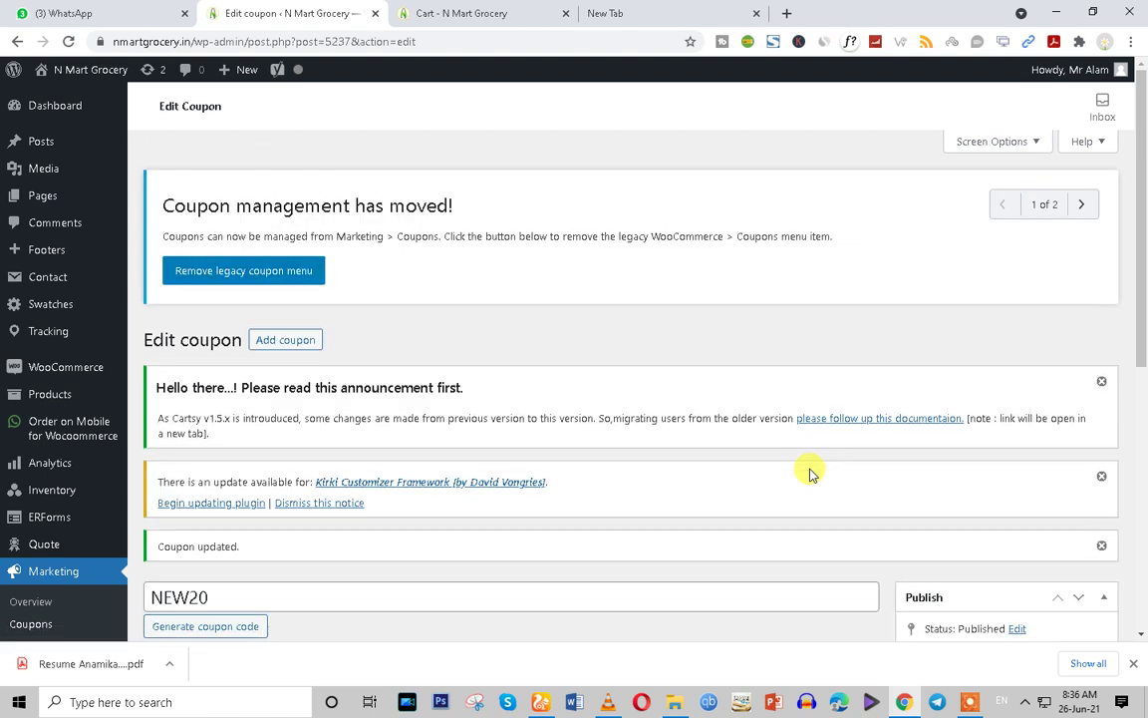
Try to apply coupon NEW20 on the store's cart page, and compare its minimum spend requirement with the cart total
{"action": "left_click", "coordinate": [487, 12]}
{"action": "left_click", "coordinate": [133, 465]}
{"action": "type", "text": "NEW20"}
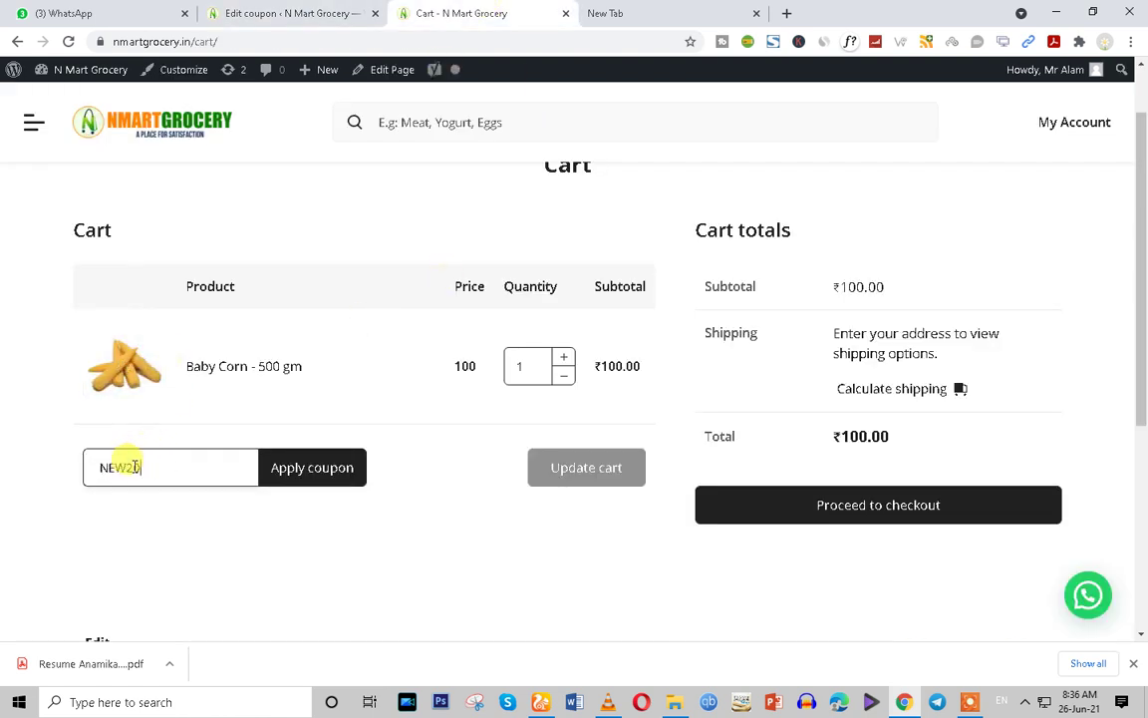
{"action": "left_click", "coordinate": [290, 471]}
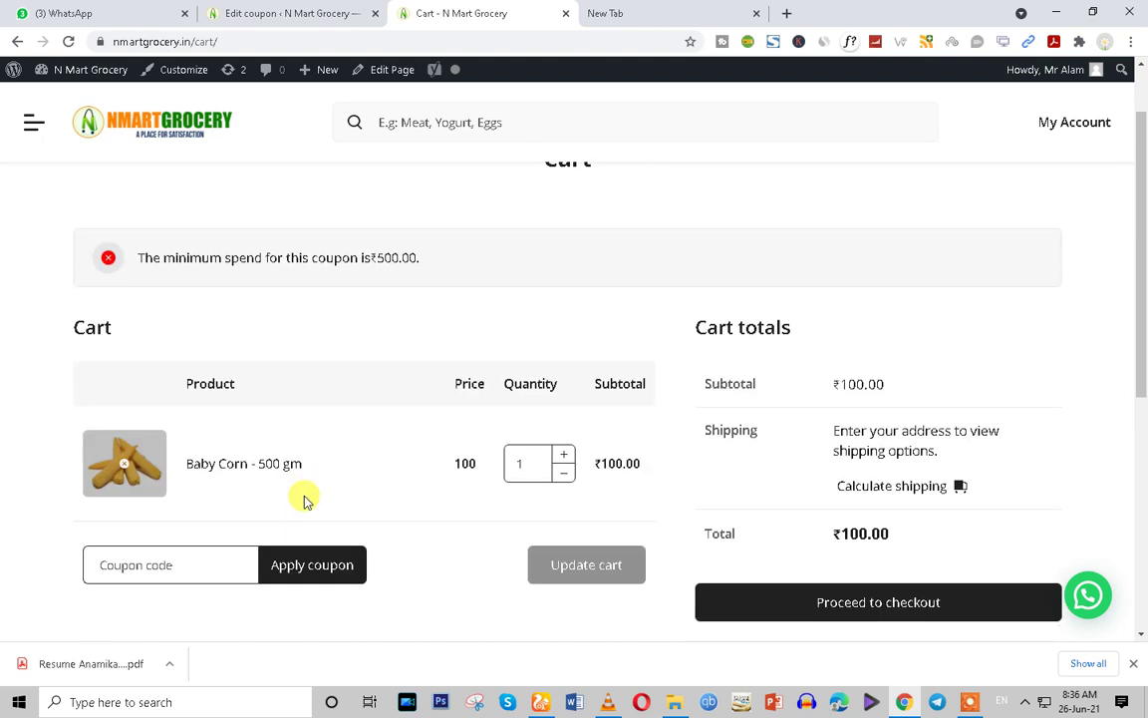
{"action": "scroll", "coordinate": [306, 501], "scroll_direction": "up", "scroll_amount": 1}
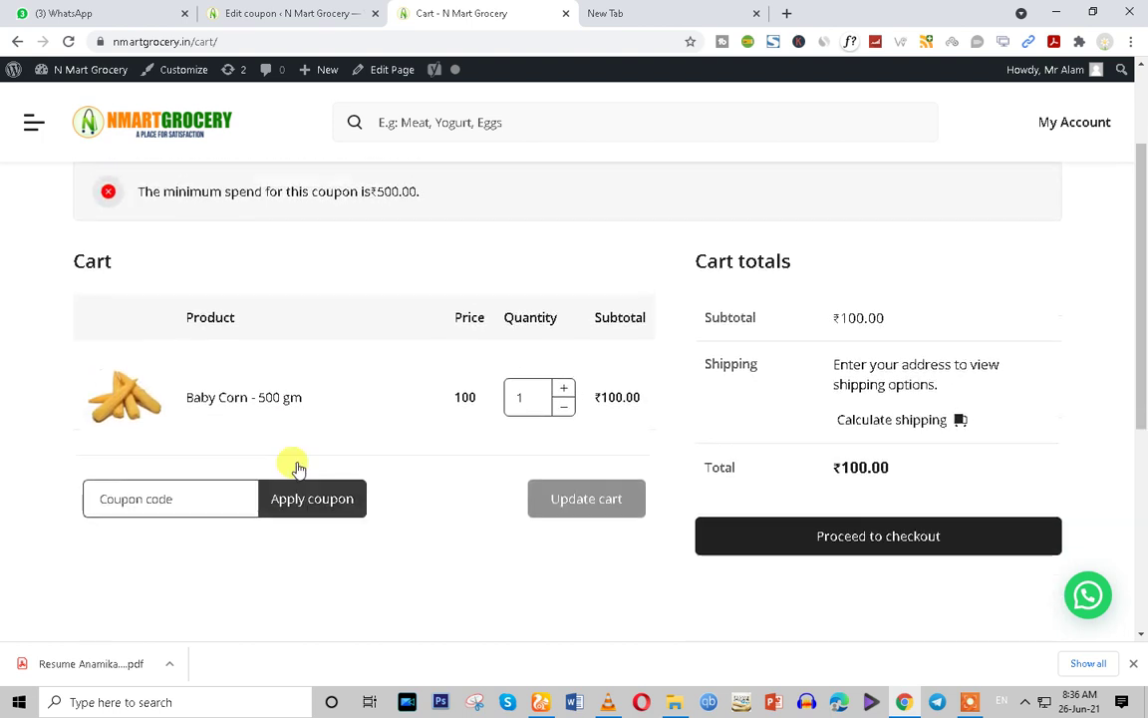
{"action": "left_click_drag", "start_coordinate": [145, 247], "coordinate": [375, 262]}
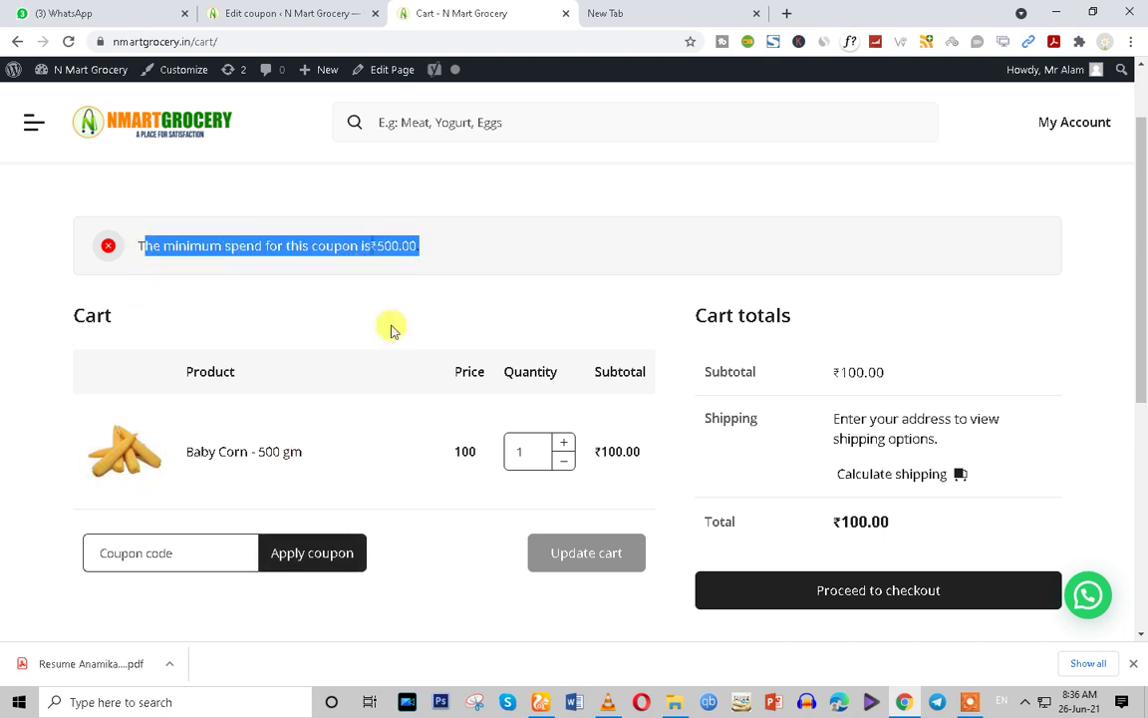
{"action": "left_click_drag", "start_coordinate": [992, 512], "coordinate": [854, 512]}
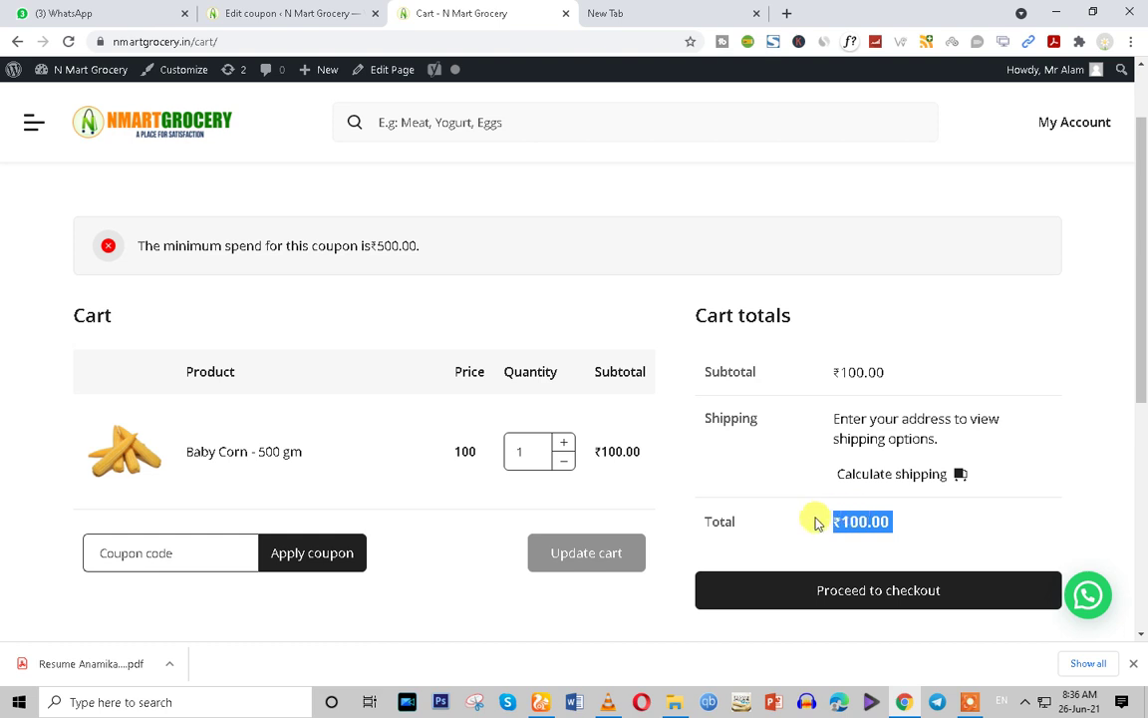
Set the quantity of Baby Corn - 500 gm to 5 and update the cart
{"action": "double_click", "coordinate": [511, 456]}
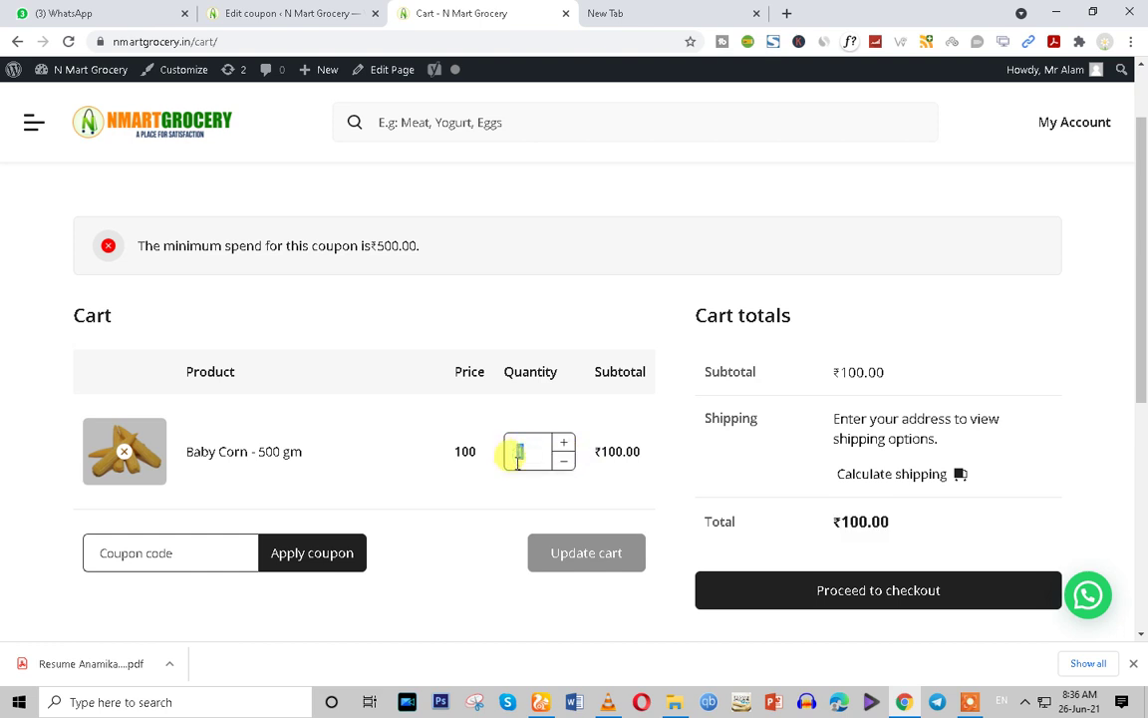
{"action": "type", "text": "5"}
{"action": "left_click", "coordinate": [563, 554]}
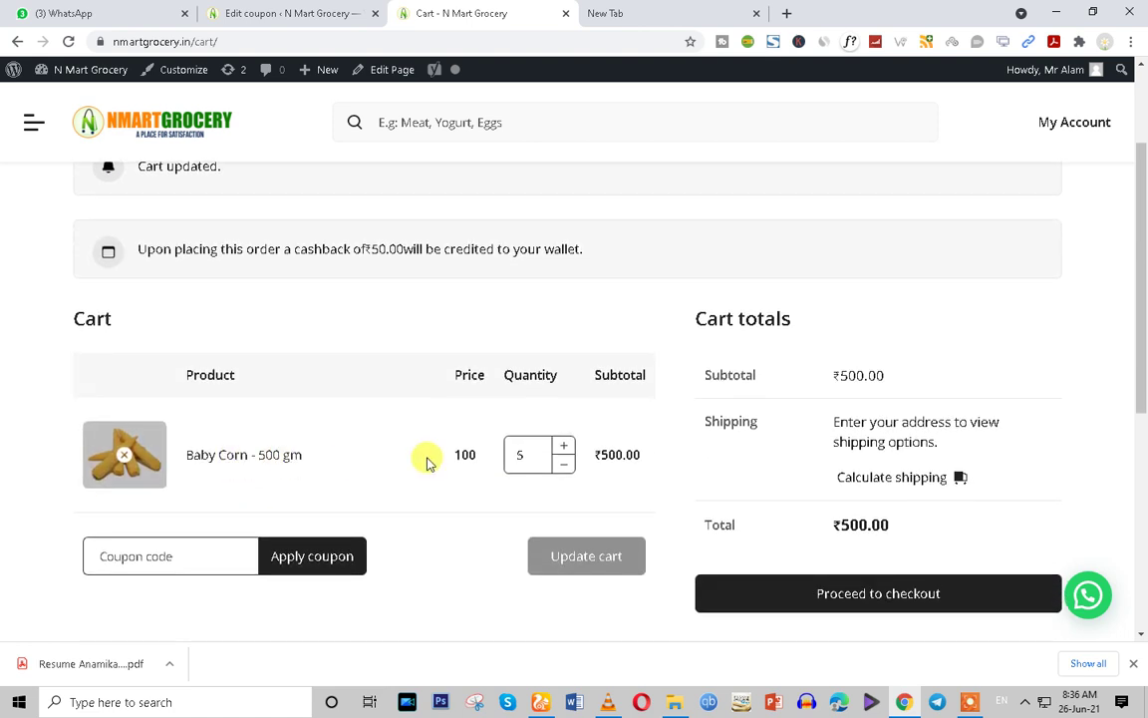
Apply coupon NEW20 to the updated cart and check its cashback line in the cart totals
{"action": "left_click", "coordinate": [186, 561]}
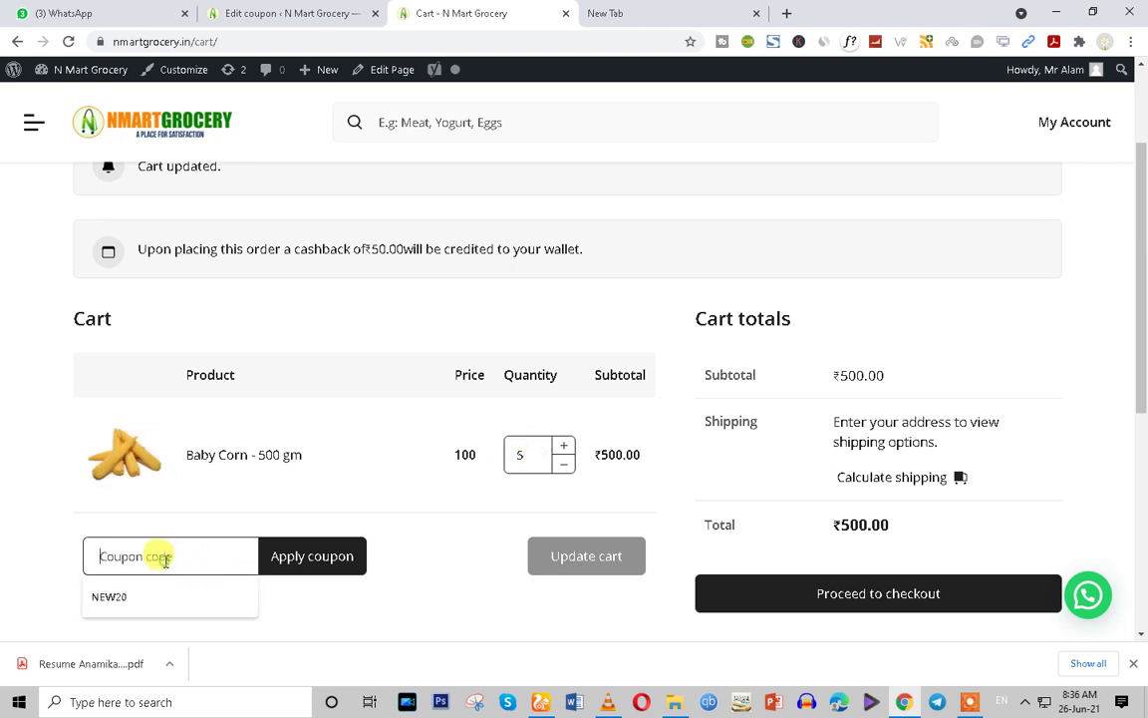
{"action": "left_click", "coordinate": [147, 595]}
{"action": "left_click", "coordinate": [302, 556]}
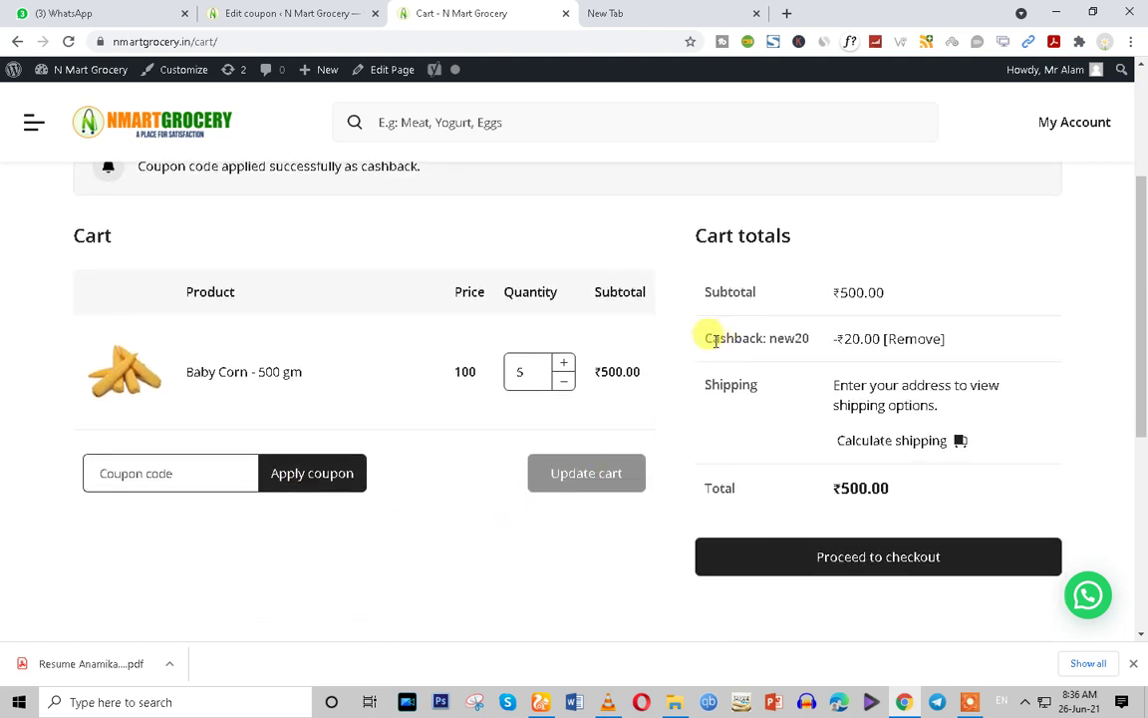
{"action": "left_click_drag", "start_coordinate": [706, 339], "coordinate": [835, 349]}
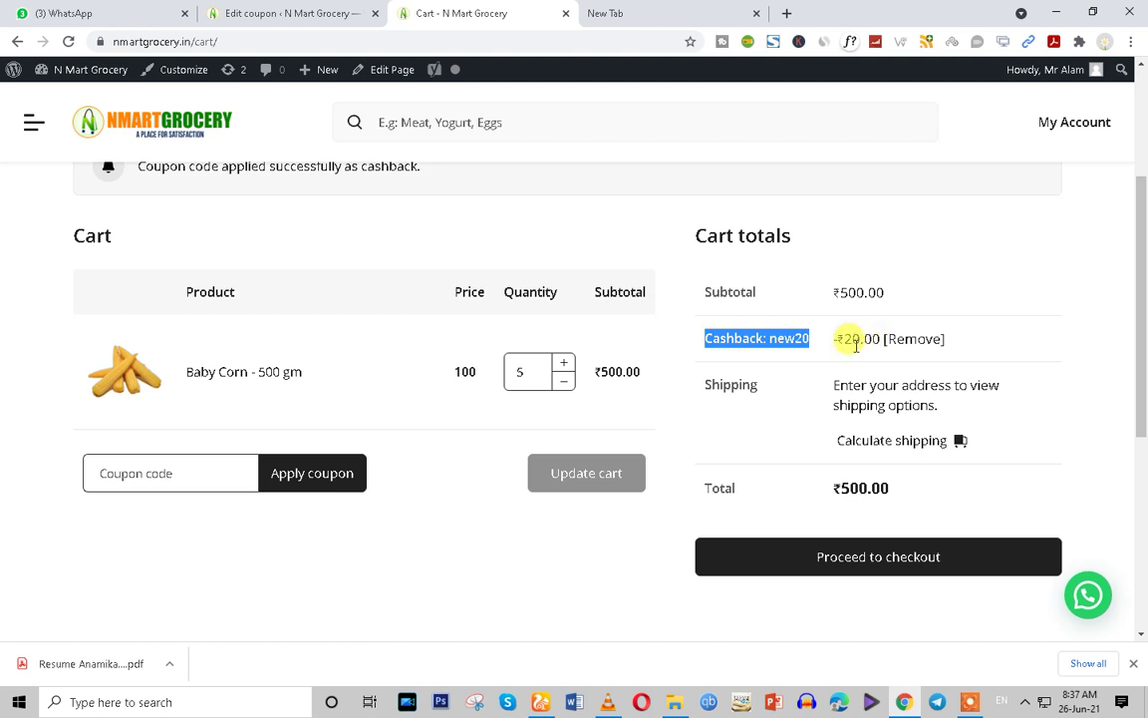
{"action": "triple_click", "coordinate": [787, 337]}
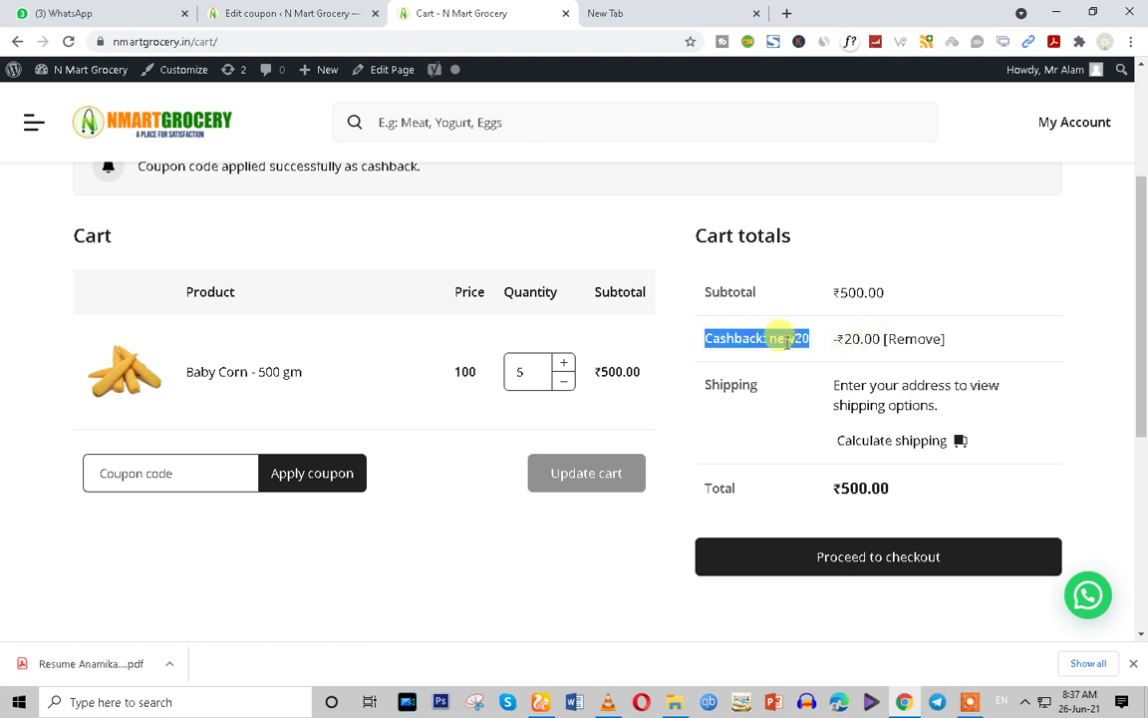
Turn off the option to apply the NEW20 coupon as cashback and update the coupon
{"action": "left_click", "coordinate": [299, 13]}
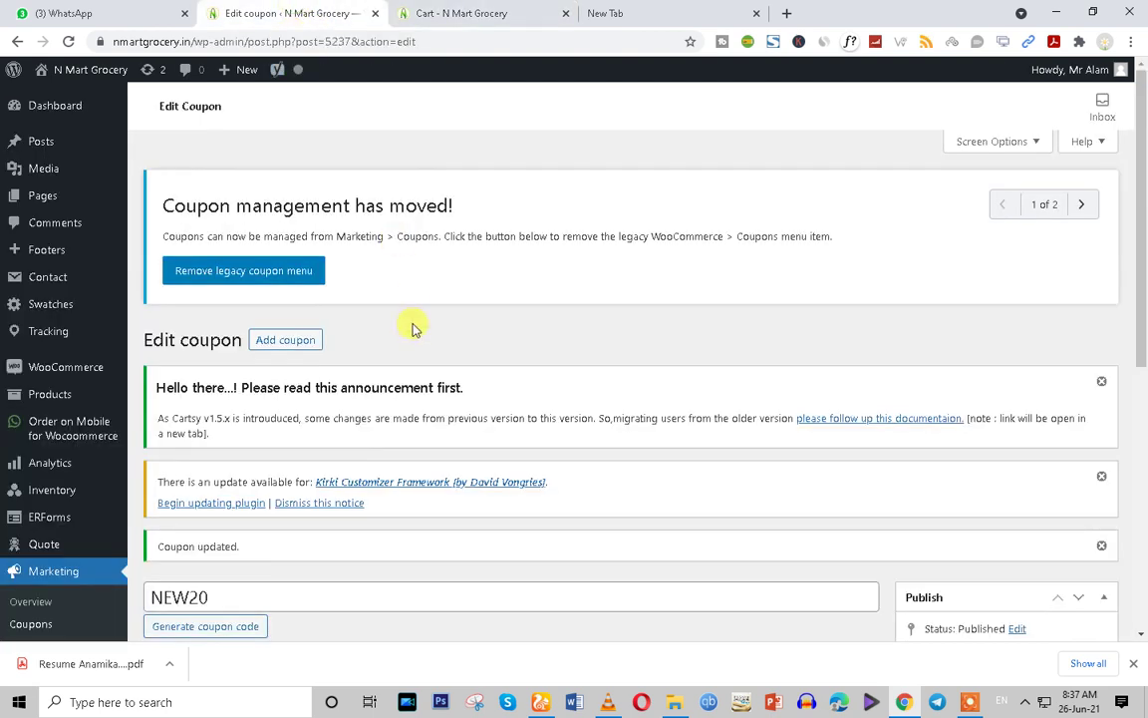
{"action": "scroll", "coordinate": [428, 418], "scroll_direction": "down", "scroll_amount": 3}
{"action": "scroll", "coordinate": [435, 465], "scroll_direction": "down", "scroll_amount": 2}
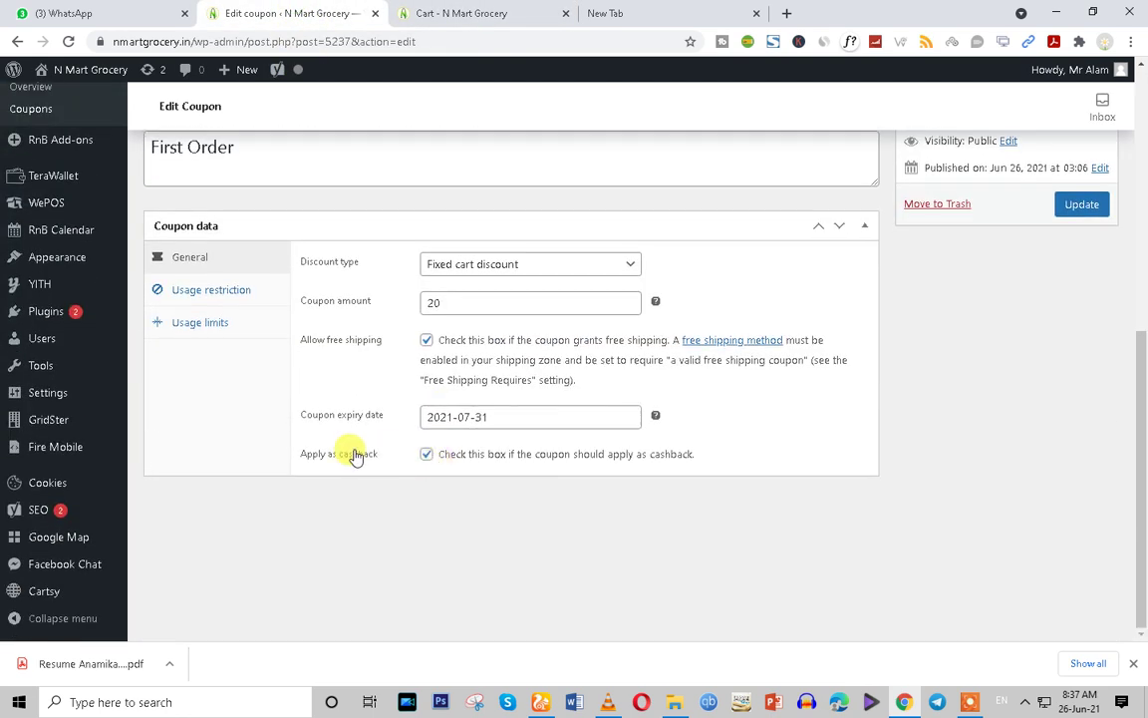
{"action": "left_click_drag", "start_coordinate": [290, 454], "coordinate": [397, 463]}
{"action": "left_click", "coordinate": [426, 454]}
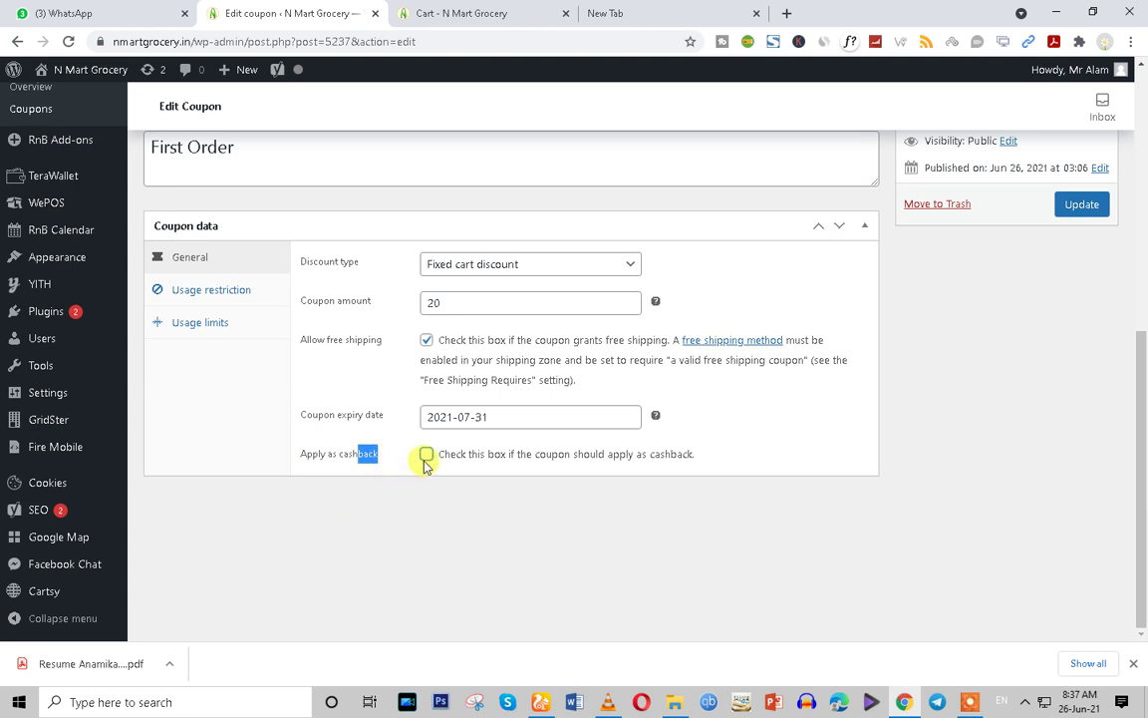
{"action": "left_click", "coordinate": [1080, 204]}
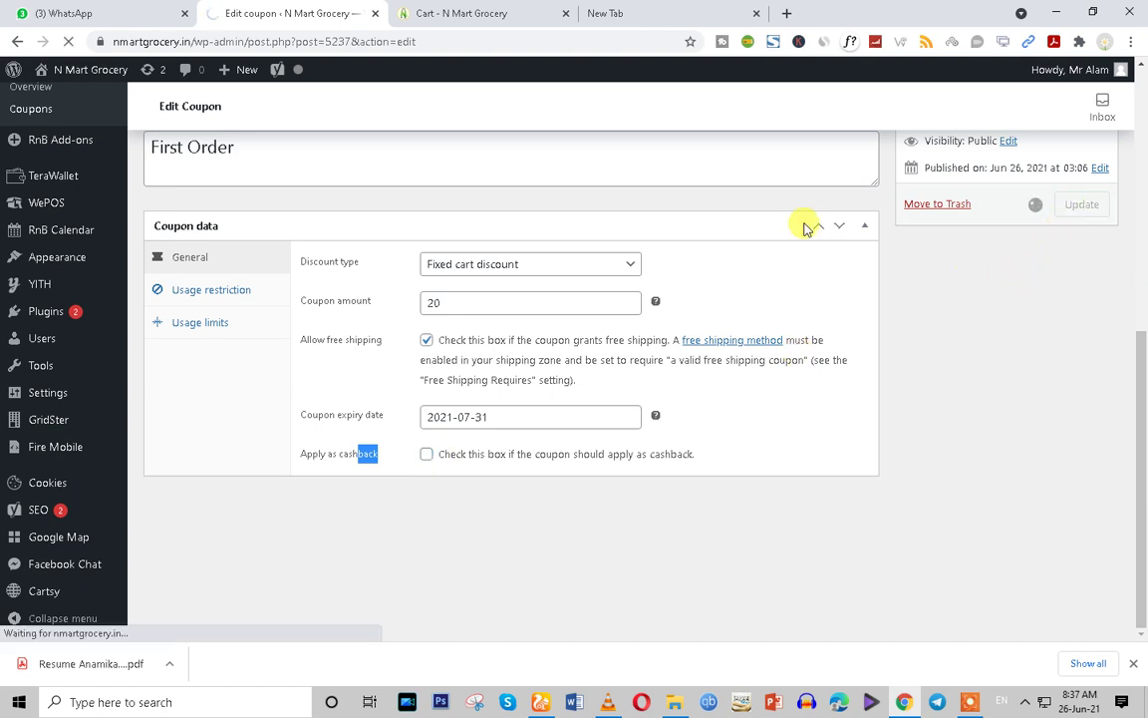
Return to the store's cart with the Baby Corn order and proceed to checkout
{"action": "left_click", "coordinate": [469, 13]}
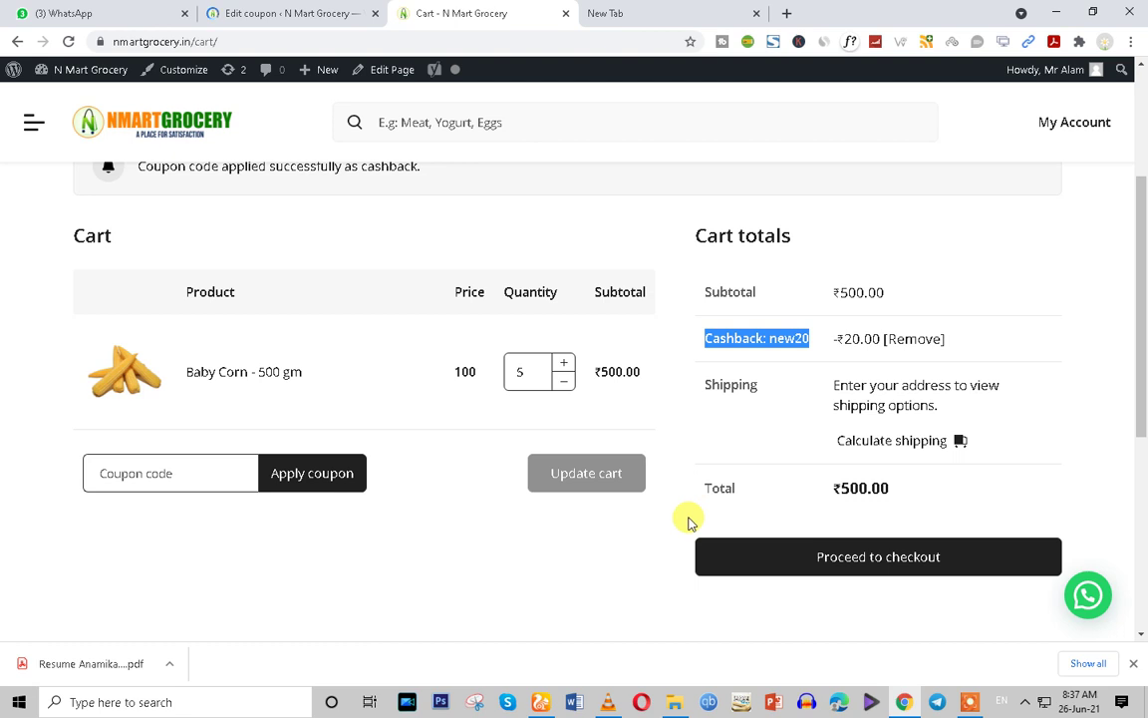
{"action": "left_click", "coordinate": [244, 8]}
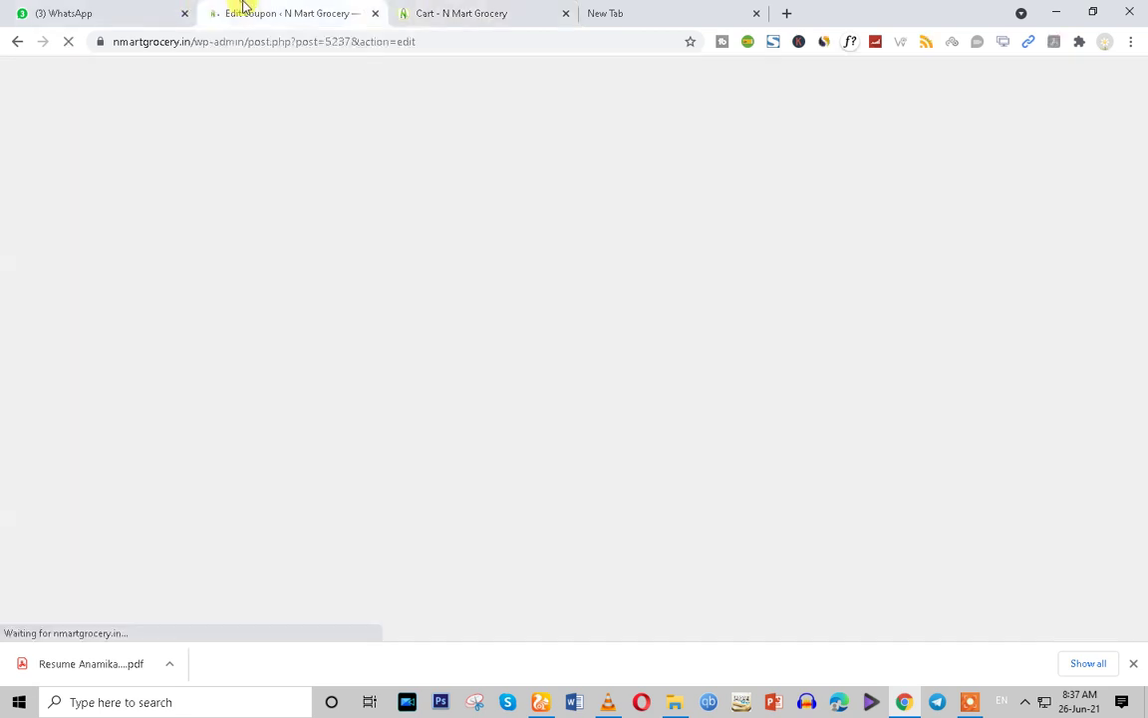
{"action": "left_click", "coordinate": [444, 10]}
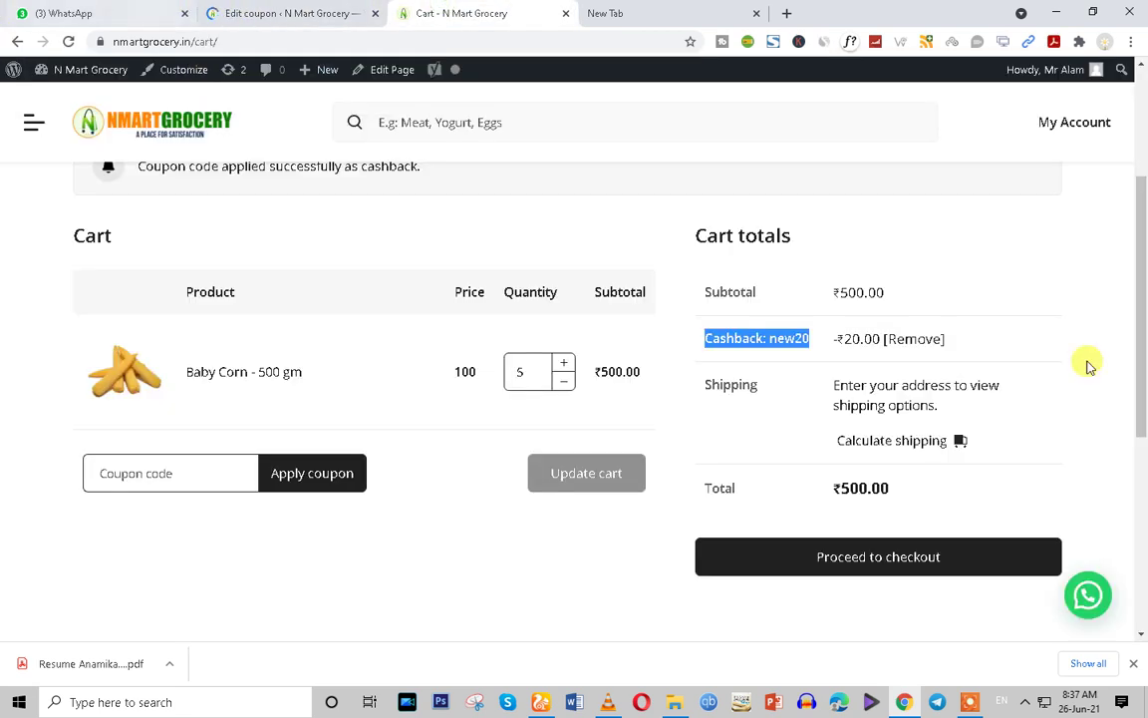
{"action": "left_click", "coordinate": [859, 572]}
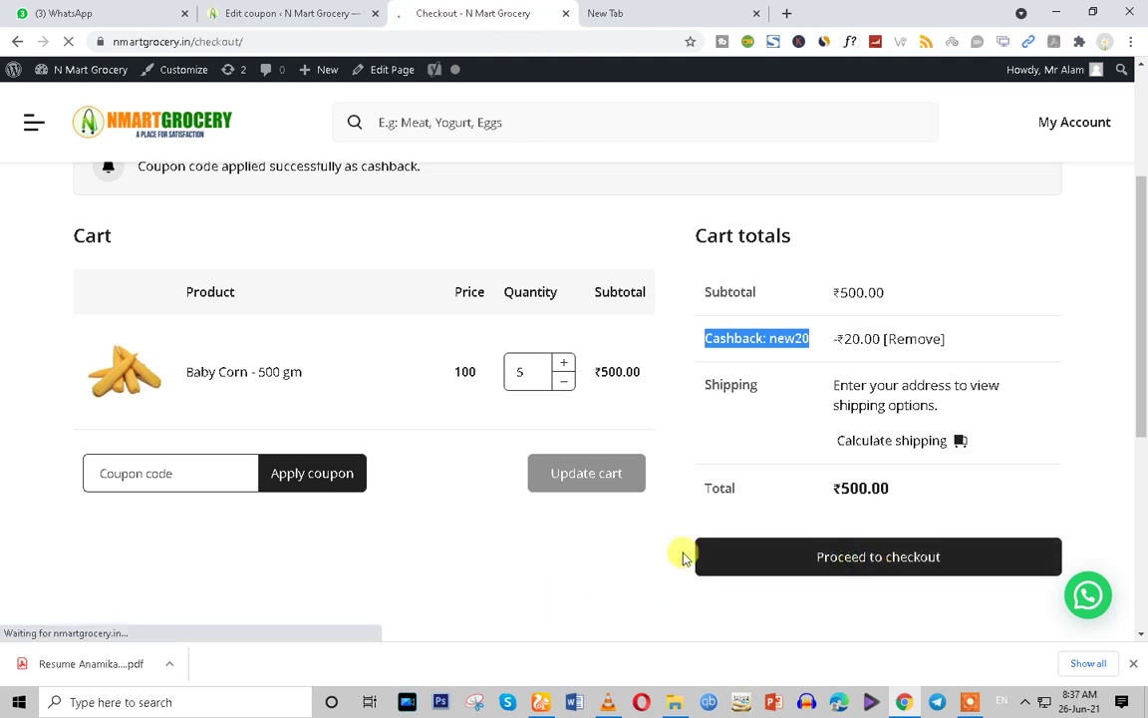
Compare the order's subtotal with its total after the new20 coupon on the checkout page
{"action": "scroll", "coordinate": [787, 471], "scroll_direction": "down", "scroll_amount": 4}
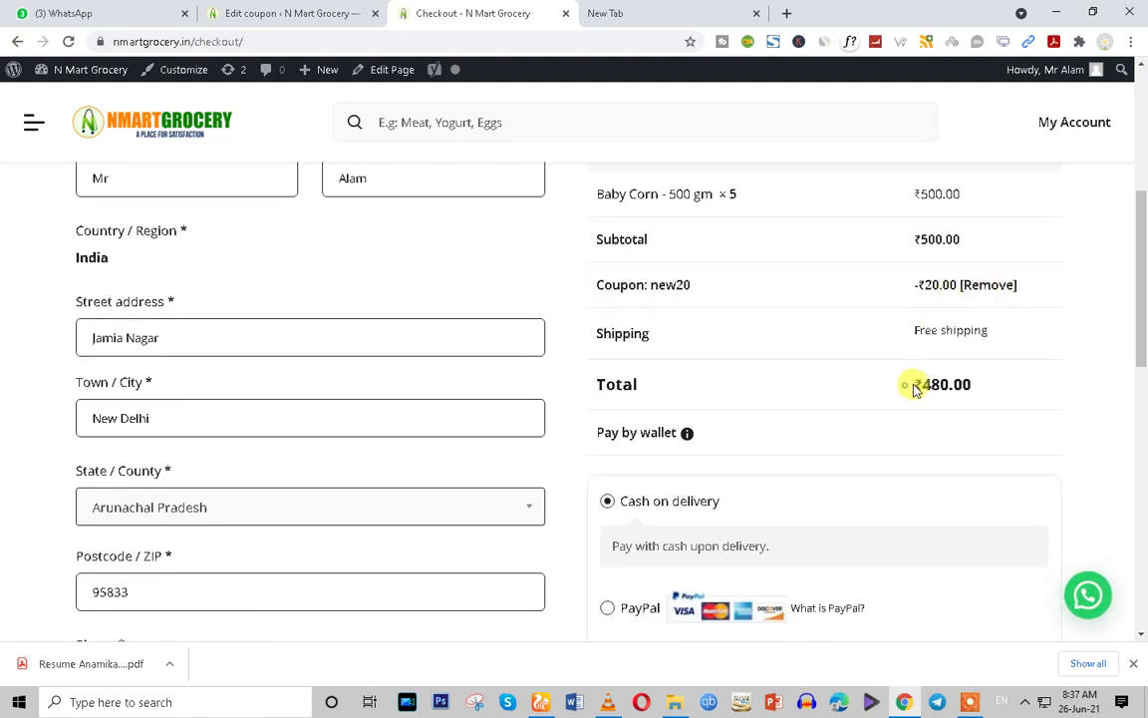
{"action": "left_click_drag", "start_coordinate": [912, 385], "coordinate": [984, 388]}
{"action": "left_click", "coordinate": [927, 232]}
{"action": "double_click", "coordinate": [937, 239]}
{"action": "left_click", "coordinate": [942, 385]}
{"action": "double_click", "coordinate": [942, 385]}
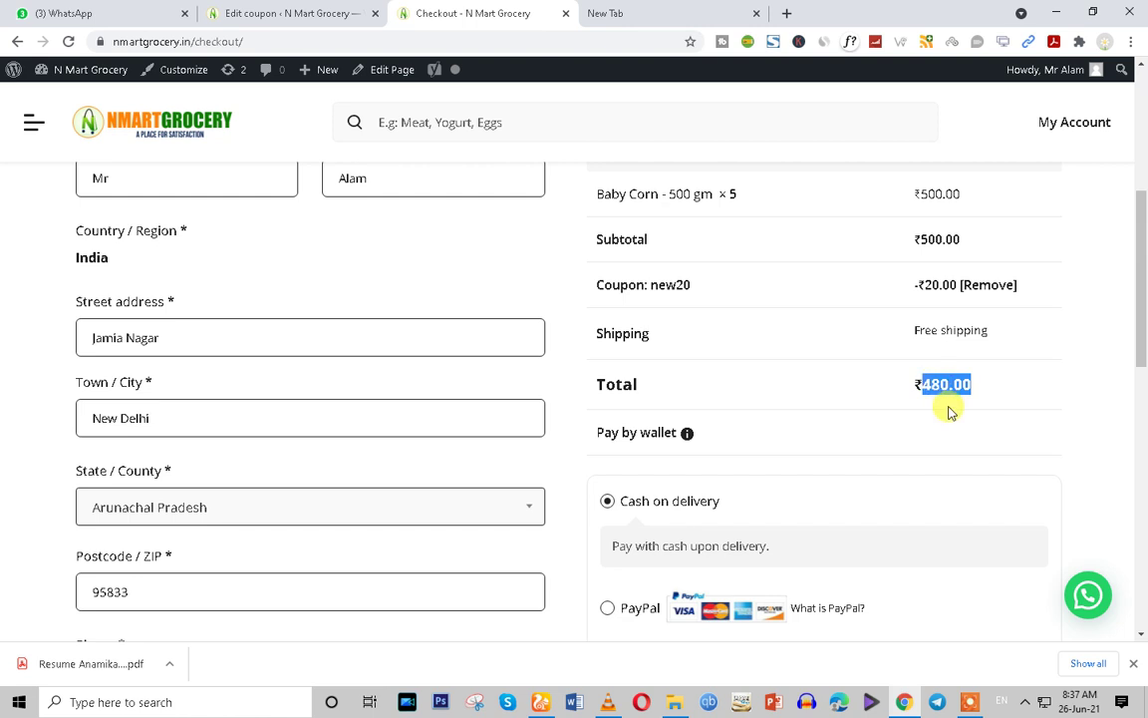
Review the checkout's billing form and payment options, and check the shipping line in the order summary
{"action": "scroll", "coordinate": [948, 406], "scroll_direction": "down", "scroll_amount": 2}
{"action": "scroll", "coordinate": [948, 405], "scroll_direction": "up", "scroll_amount": 2}
{"action": "scroll", "coordinate": [85, 349], "scroll_direction": "up", "scroll_amount": 2}
{"action": "scroll", "coordinate": [215, 405], "scroll_direction": "down", "scroll_amount": 8}
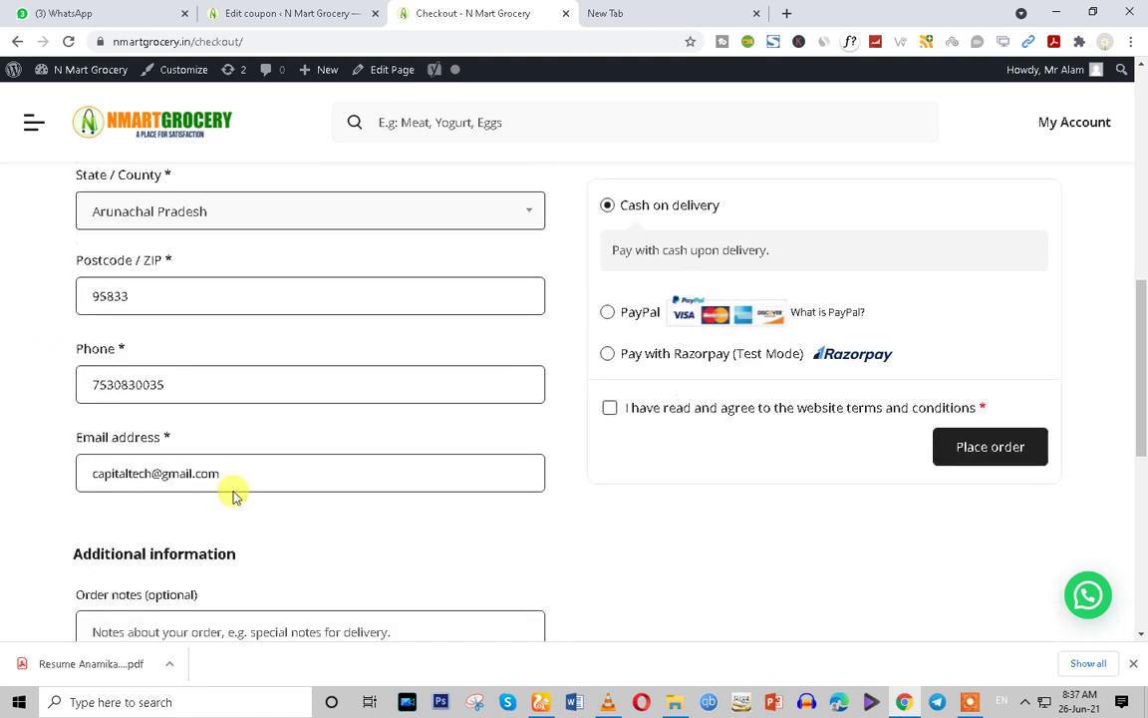
{"action": "scroll", "coordinate": [231, 515], "scroll_direction": "down", "scroll_amount": 1}
{"action": "scroll", "coordinate": [230, 515], "scroll_direction": "up", "scroll_amount": 6}
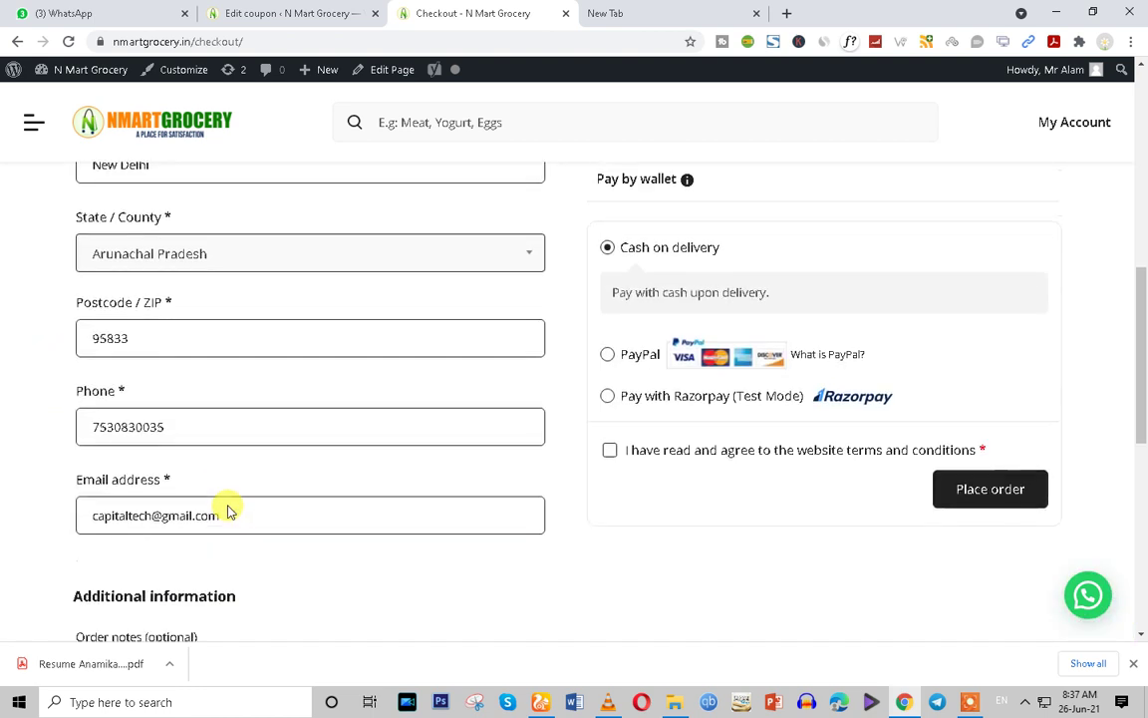
{"action": "scroll", "coordinate": [588, 463], "scroll_direction": "up", "scroll_amount": 2}
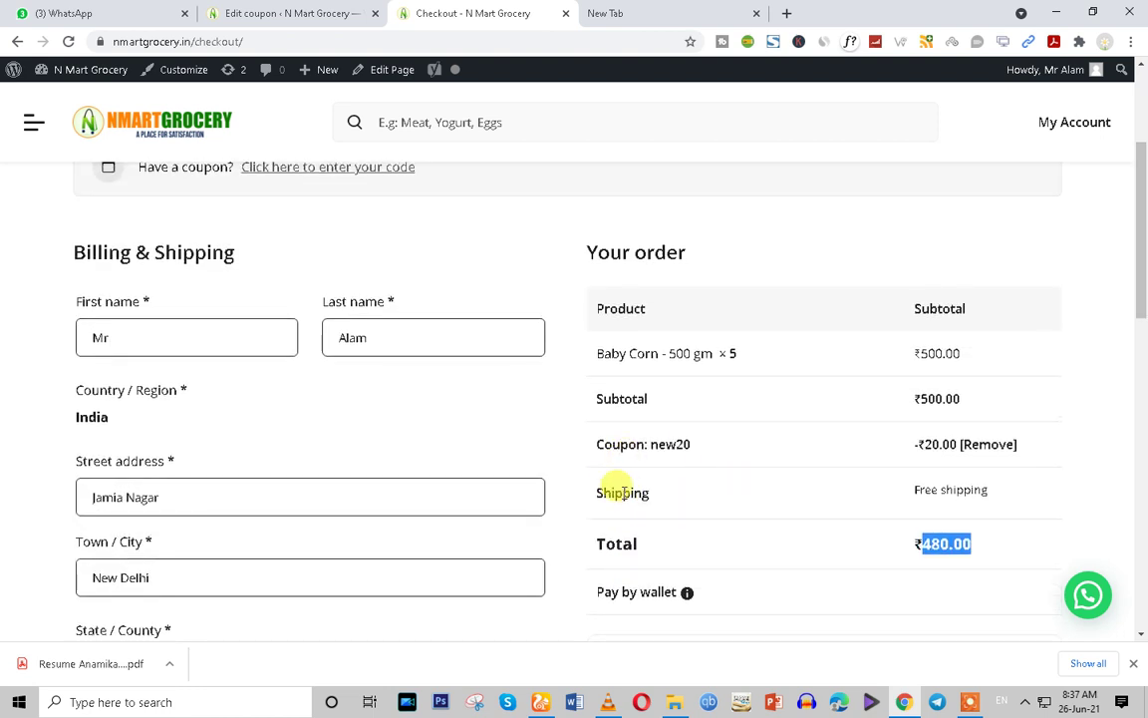
{"action": "double_click", "coordinate": [618, 488]}
{"action": "triple_click", "coordinate": [962, 489]}
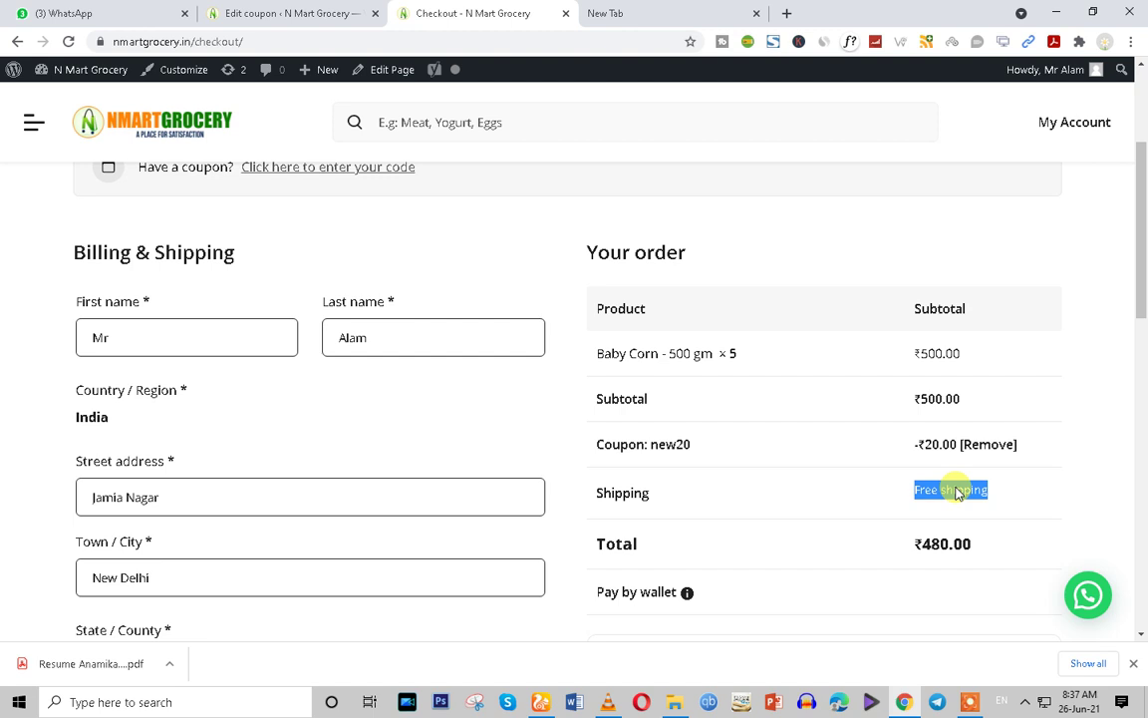
Recheck the NEW20 coupon's general settings and open the WooCommerce settings in a separate browser tab
{"action": "left_click", "coordinate": [289, 13]}
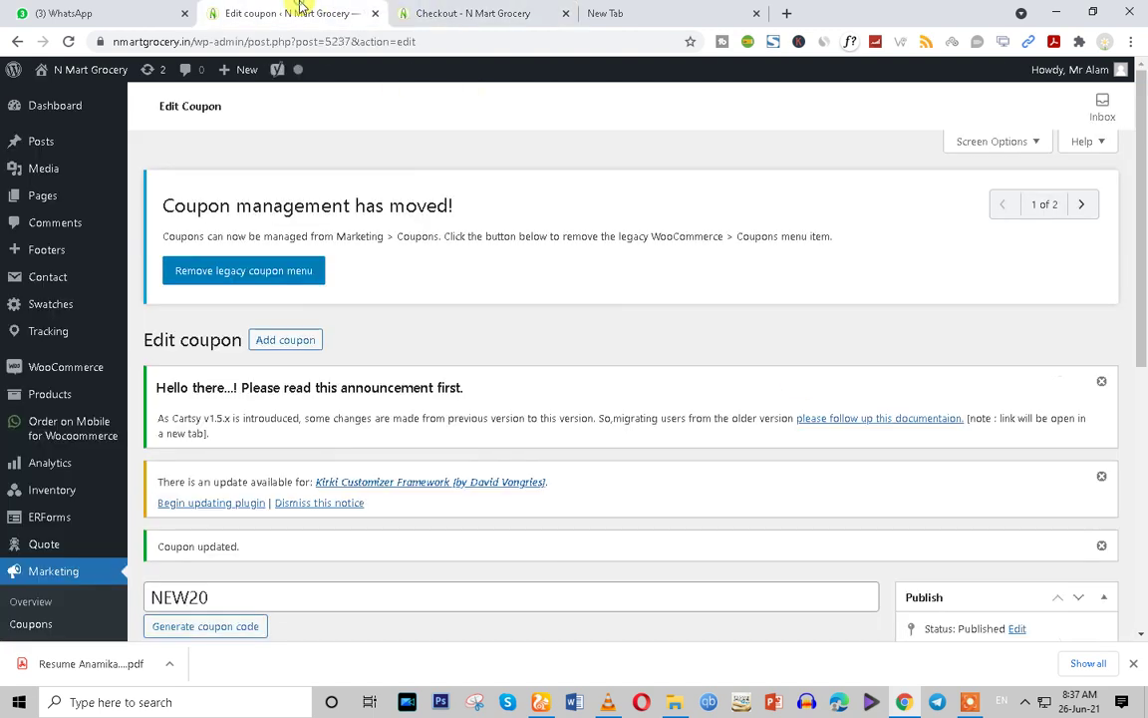
{"action": "scroll", "coordinate": [474, 399], "scroll_direction": "down", "scroll_amount": 4}
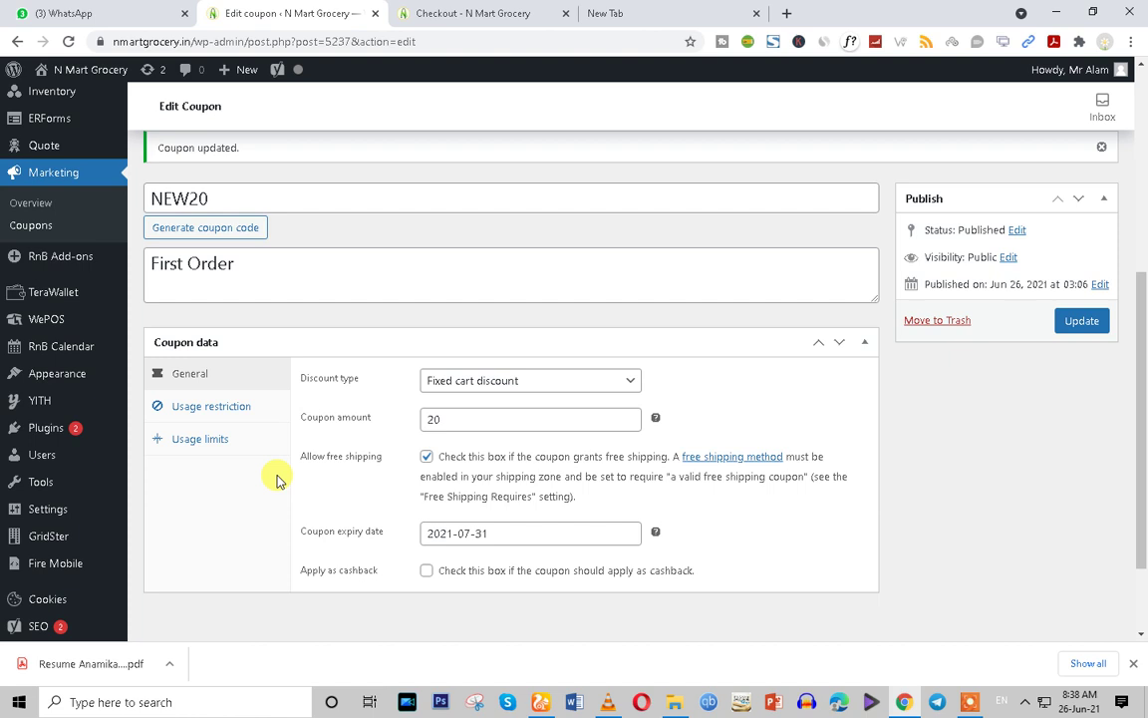
{"action": "scroll", "coordinate": [133, 359], "scroll_direction": "up", "scroll_amount": 1}
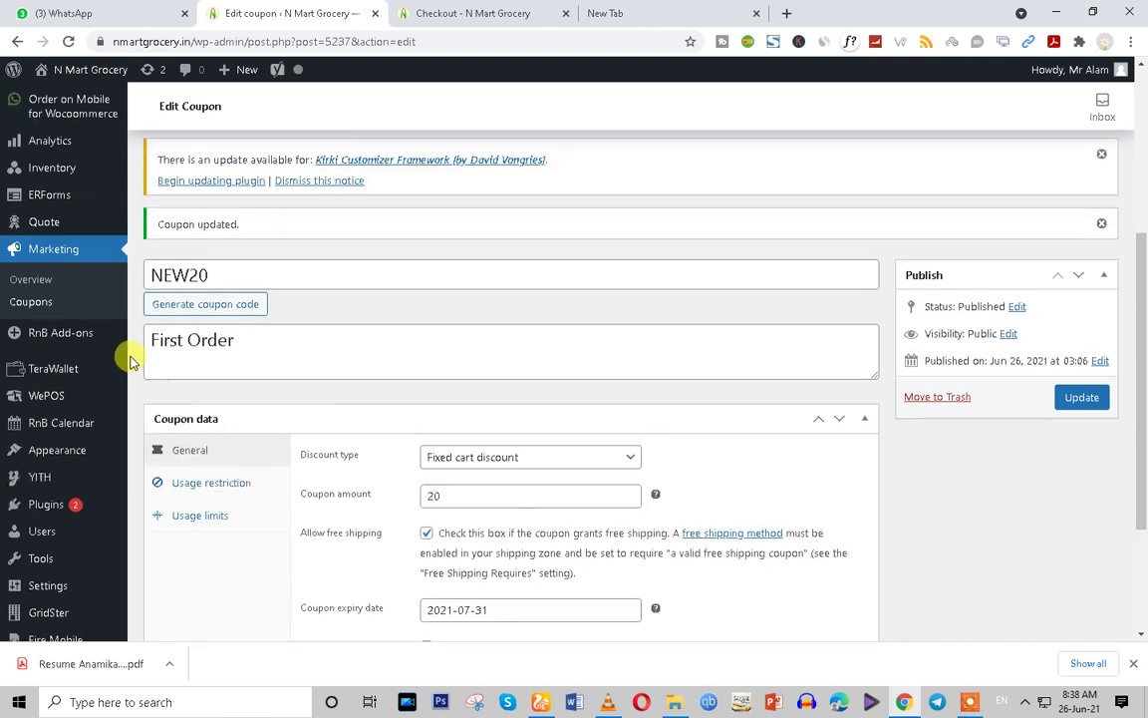
{"action": "scroll", "coordinate": [133, 360], "scroll_direction": "down", "scroll_amount": 2}
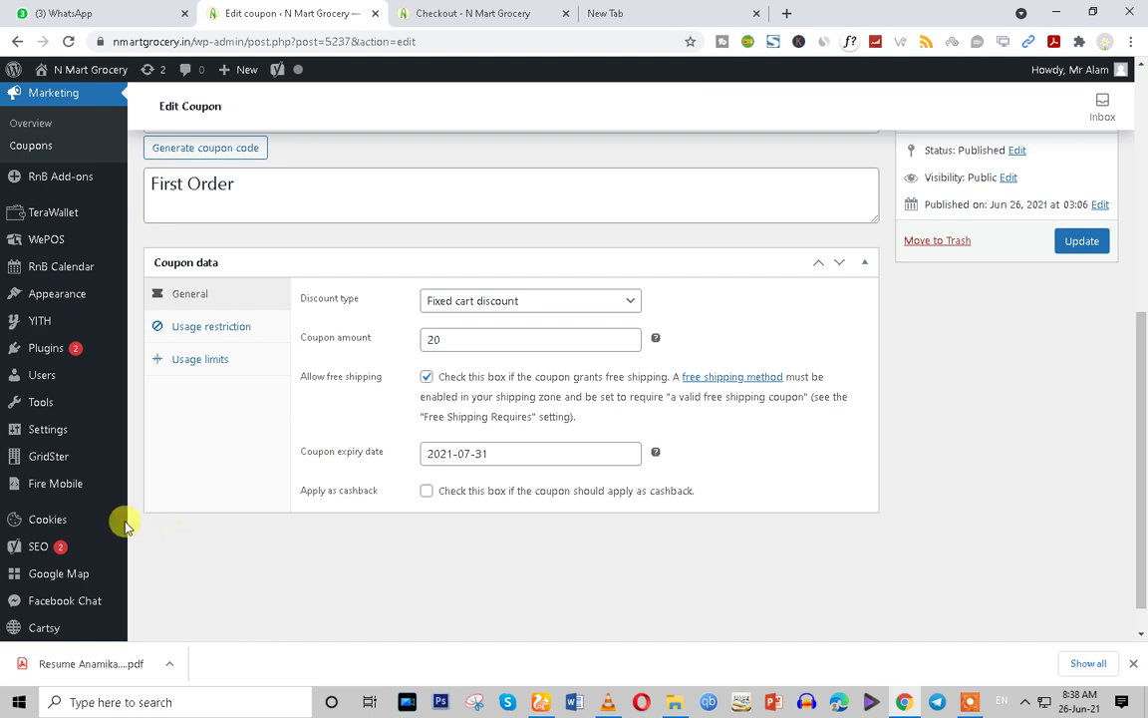
{"action": "scroll", "coordinate": [71, 498], "scroll_direction": "up", "scroll_amount": 4}
{"action": "mouse_move", "coordinate": [65, 207]}
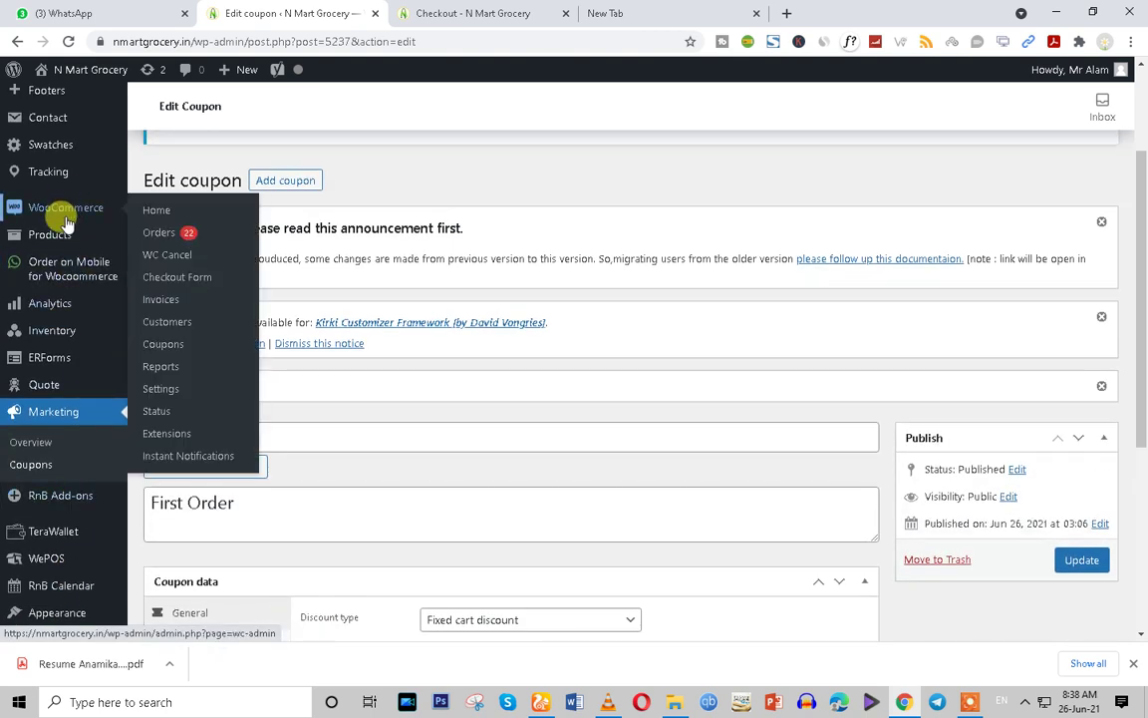
{"action": "right_click", "coordinate": [166, 390]}
{"action": "left_click", "coordinate": [198, 400]}
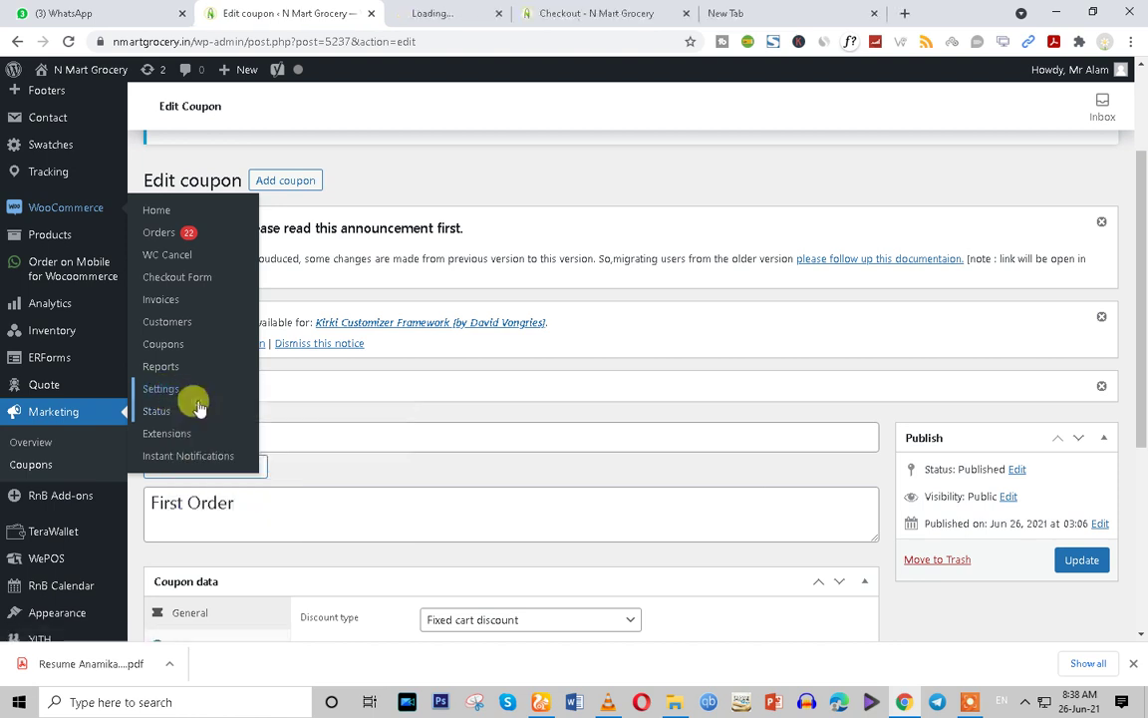
{"action": "left_click", "coordinate": [463, 12]}
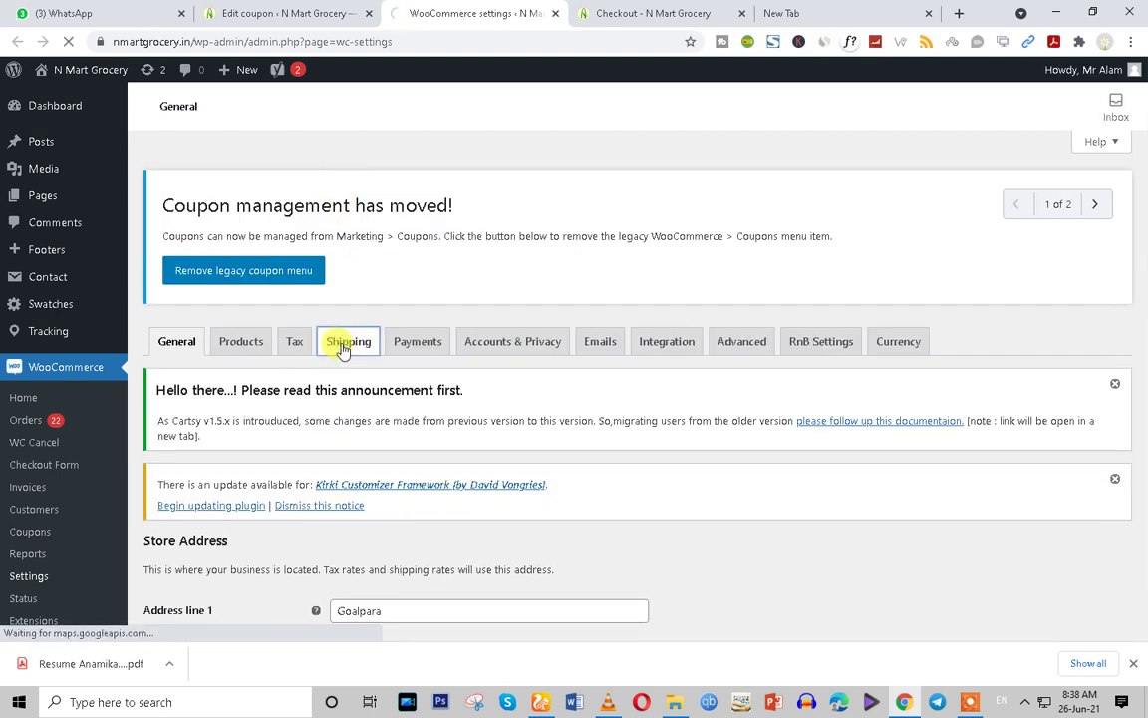
Add a new shipping zone in the store's shipping settings and name it Asam
{"action": "left_click", "coordinate": [344, 344]}
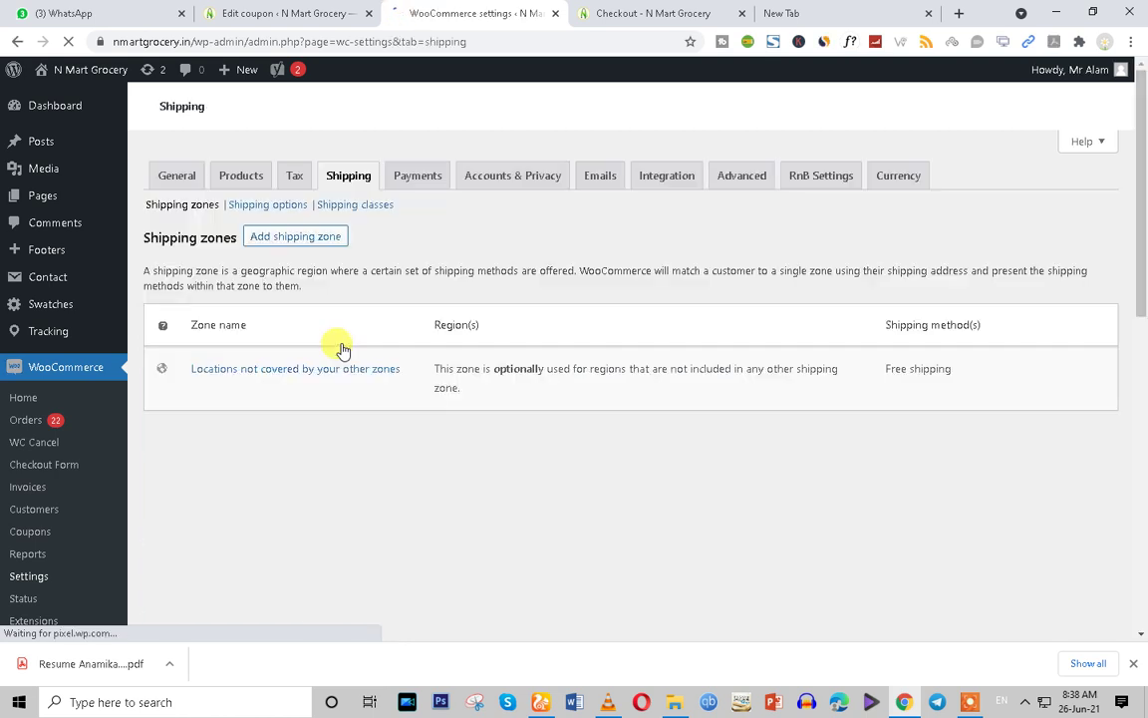
{"action": "scroll", "coordinate": [349, 374], "scroll_direction": "down", "scroll_amount": 4}
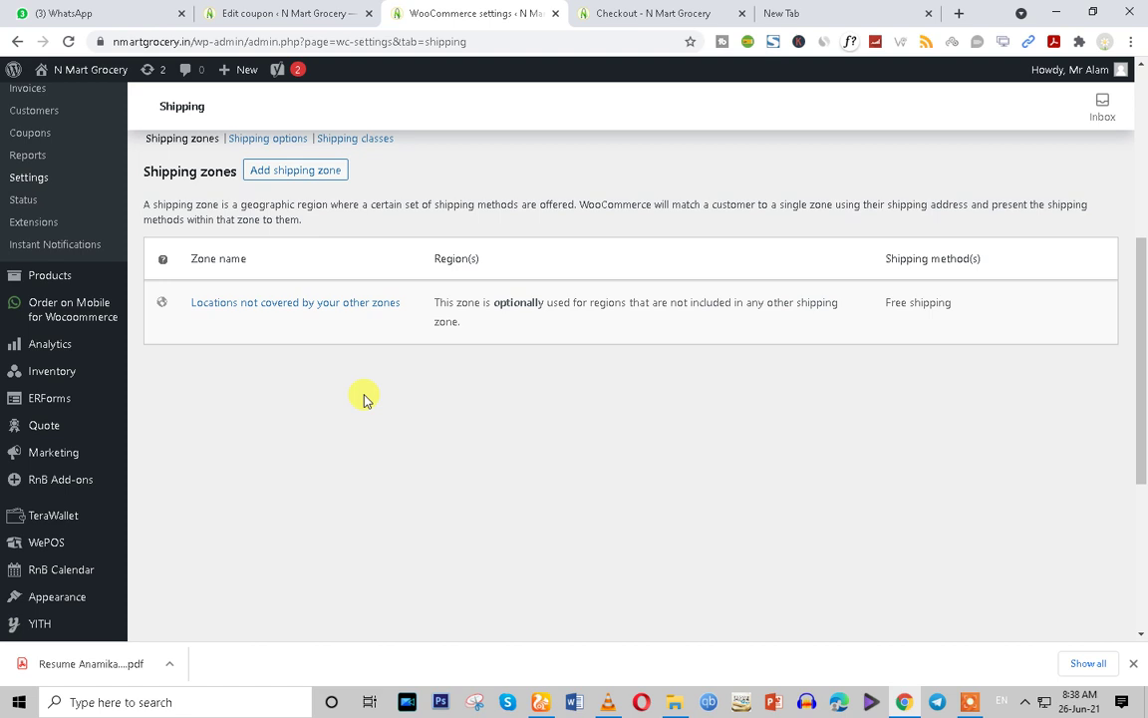
{"action": "scroll", "coordinate": [365, 397], "scroll_direction": "down", "scroll_amount": 1}
{"action": "scroll", "coordinate": [363, 394], "scroll_direction": "up", "scroll_amount": 2}
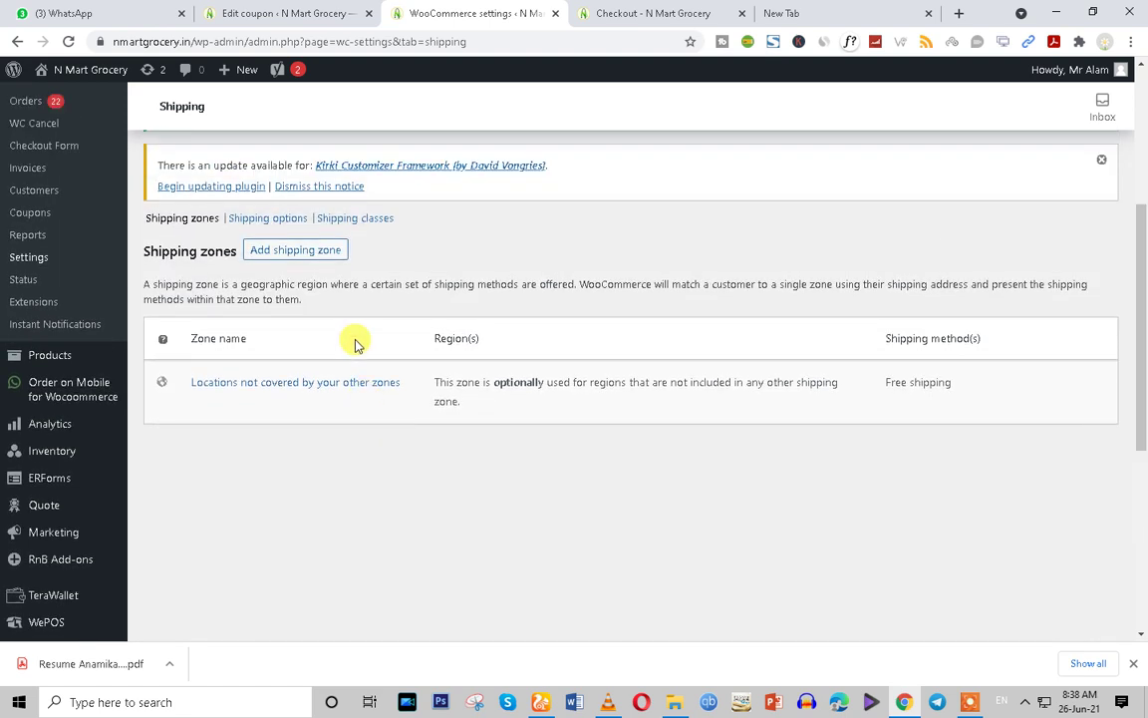
{"action": "left_click", "coordinate": [289, 259]}
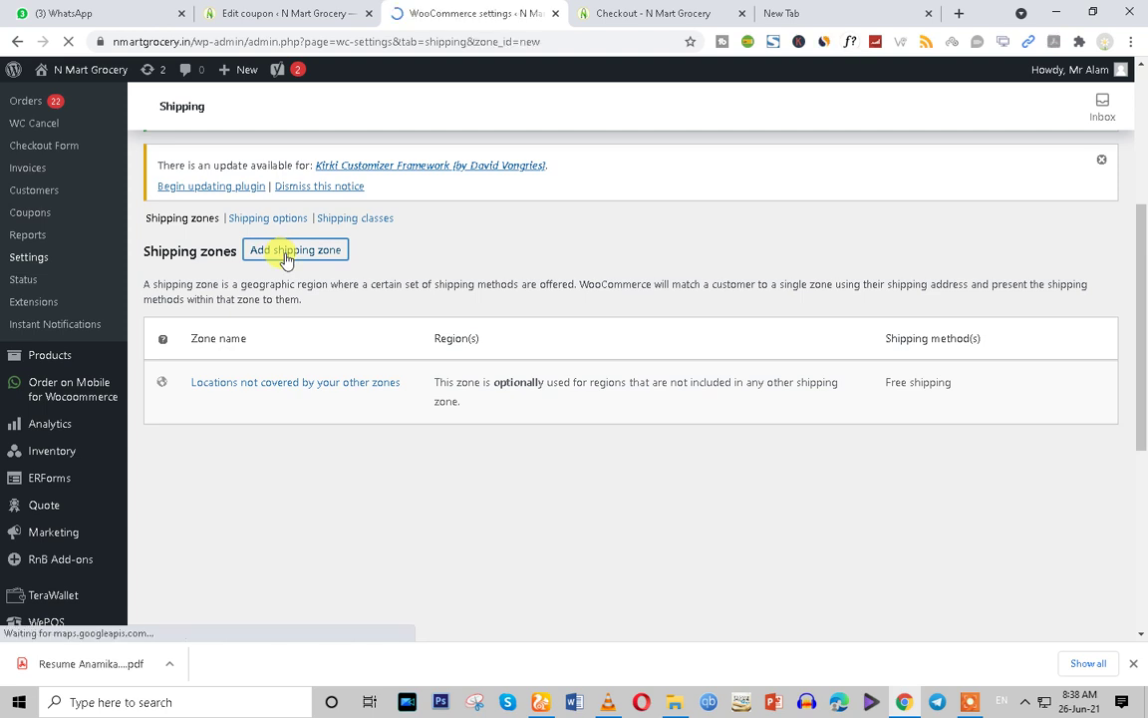
{"action": "scroll", "coordinate": [719, 451], "scroll_direction": "down", "scroll_amount": 3}
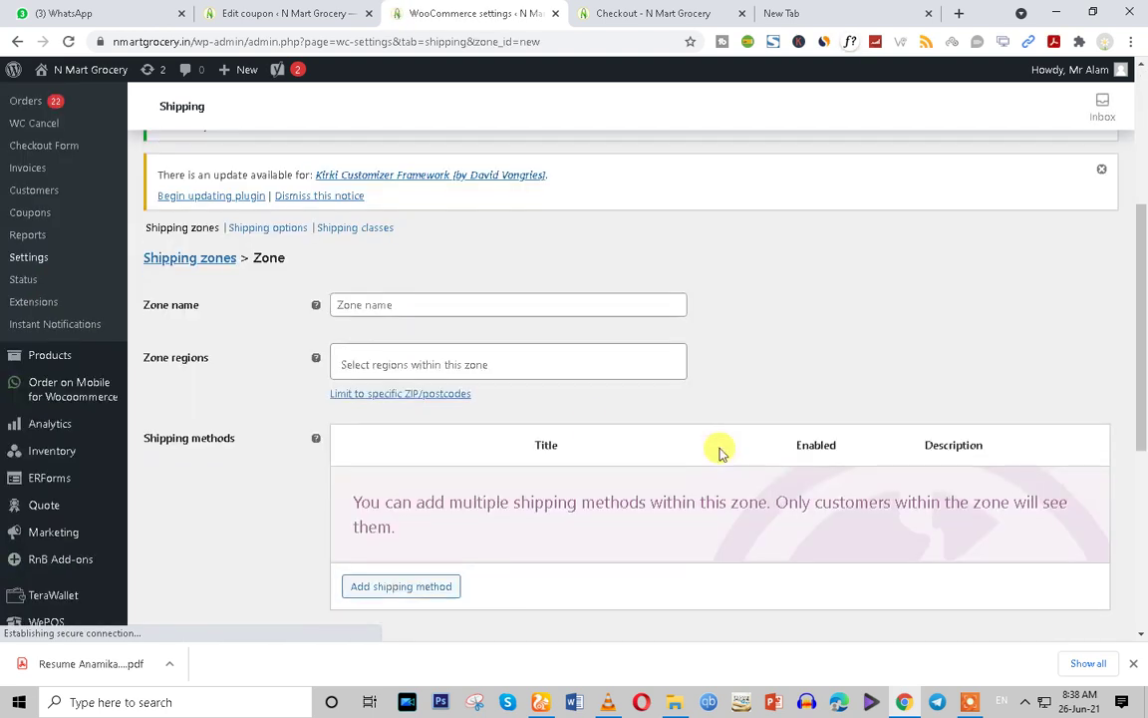
{"action": "left_click", "coordinate": [380, 301]}
{"action": "type", "text": "Asam"}
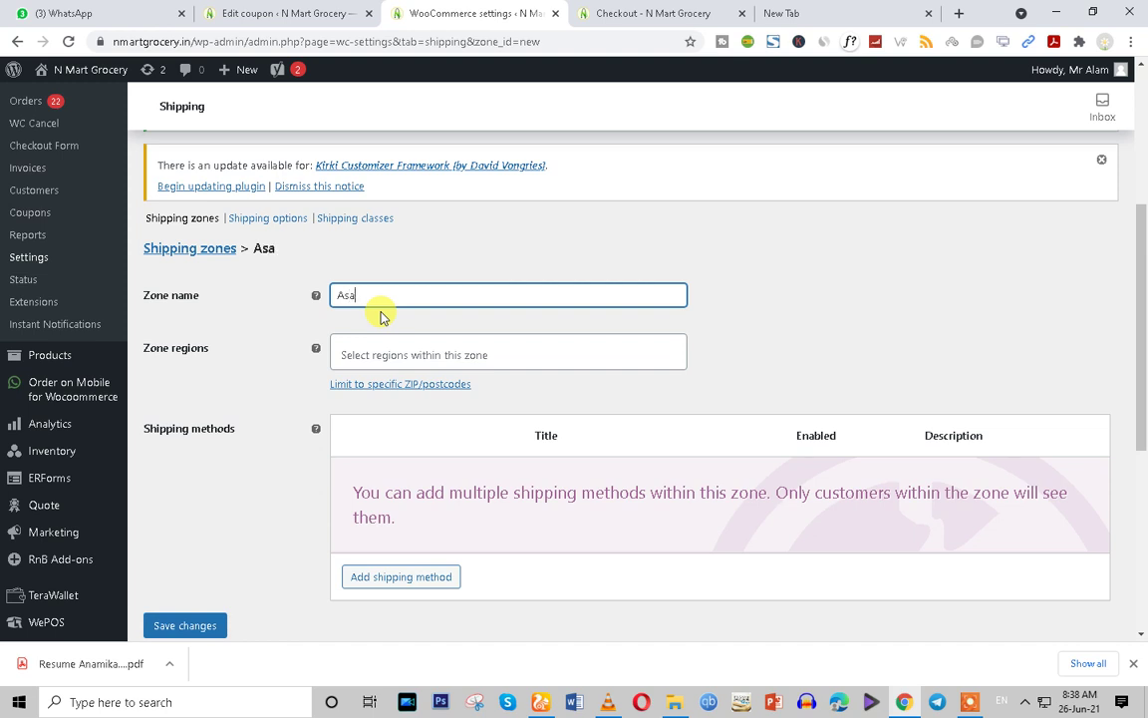
Set the zone's only region to Assam, India, and correct the zone name's spelling to Assam
{"action": "left_click", "coordinate": [357, 362]}
{"action": "left_click", "coordinate": [354, 421]}
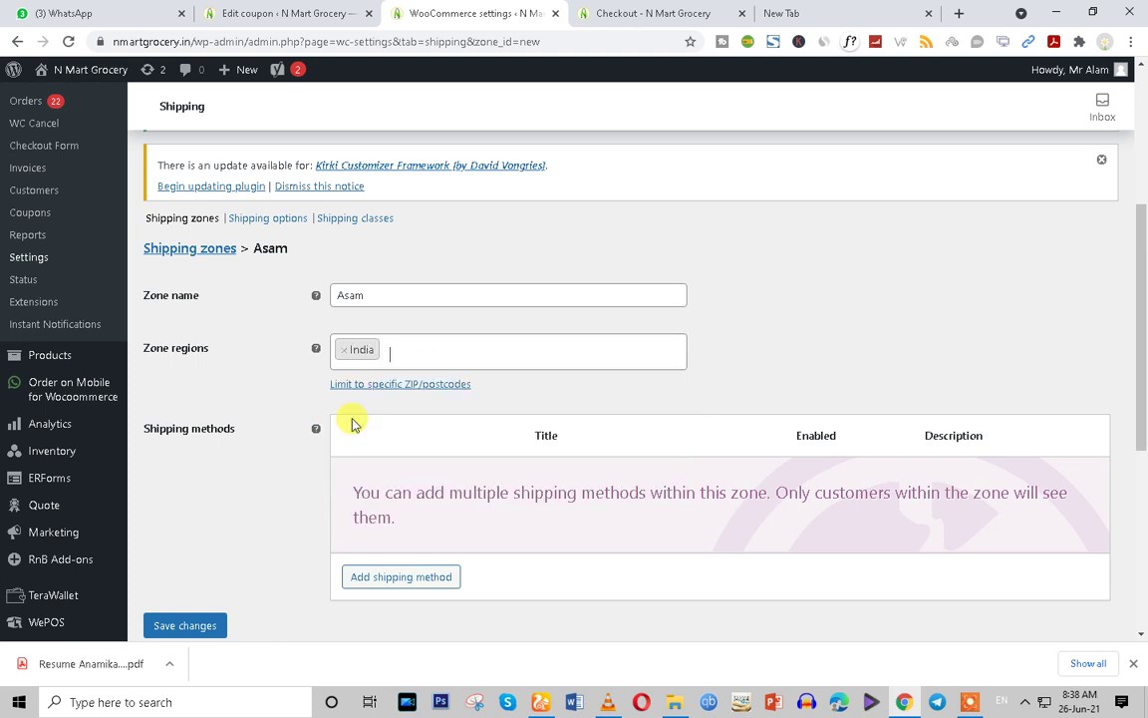
{"action": "left_click", "coordinate": [345, 348]}
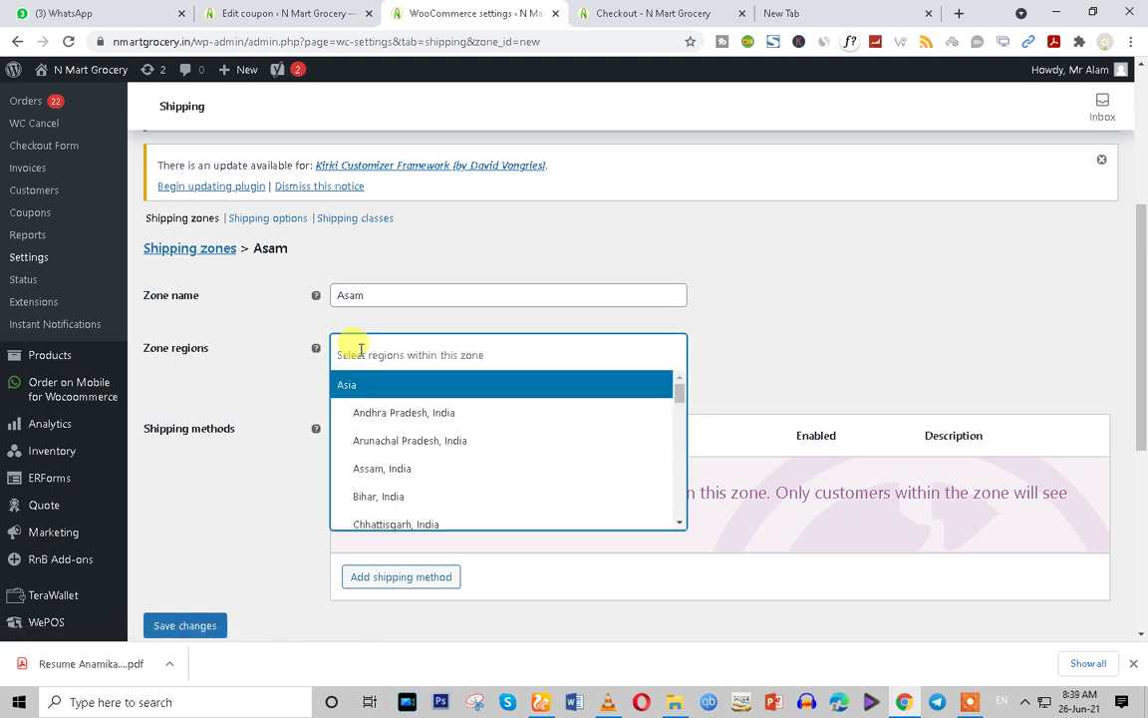
{"action": "left_click", "coordinate": [412, 477]}
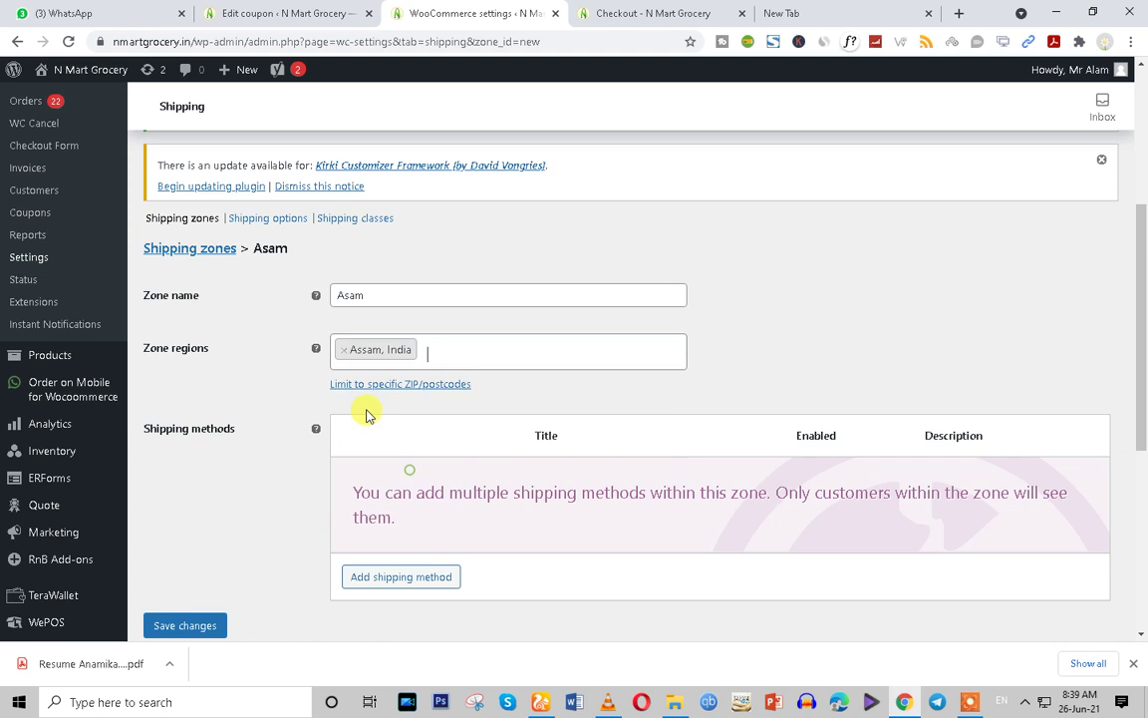
{"action": "left_click", "coordinate": [351, 297]}
{"action": "type", "text": "s"}
{"action": "scroll", "coordinate": [684, 356], "scroll_direction": "down", "scroll_amount": 1}
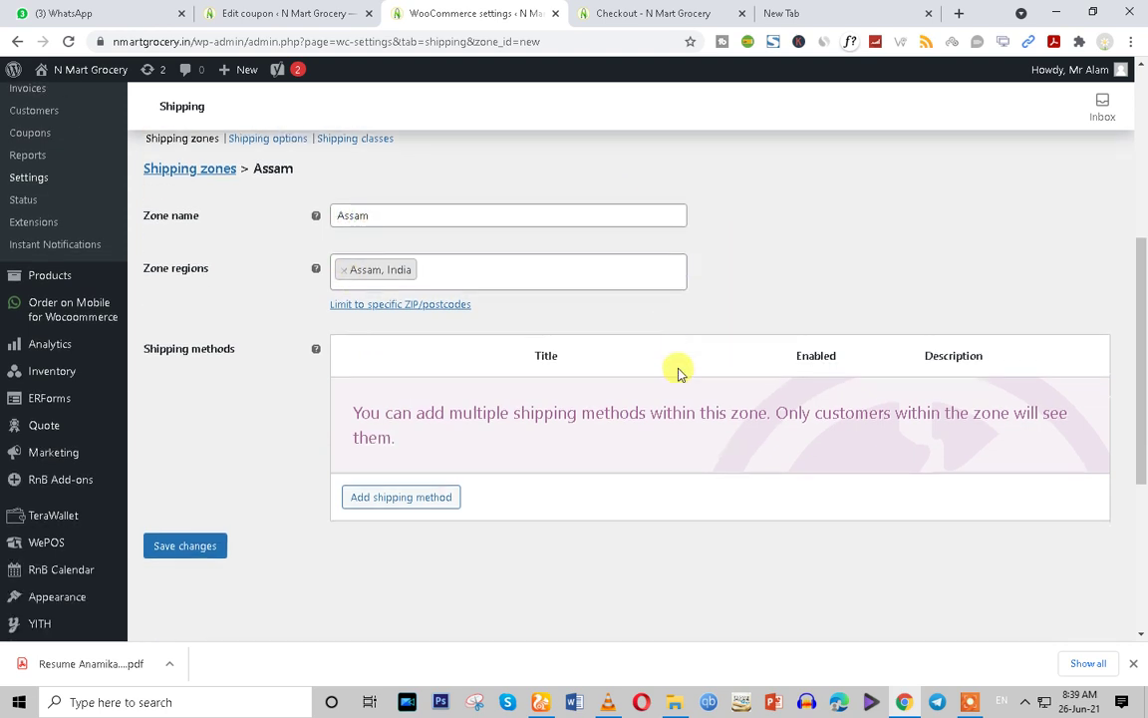
Add a Flat rate shipping method to the Assam zone
{"action": "left_click", "coordinate": [389, 497]}
{"action": "left_click", "coordinate": [396, 354]}
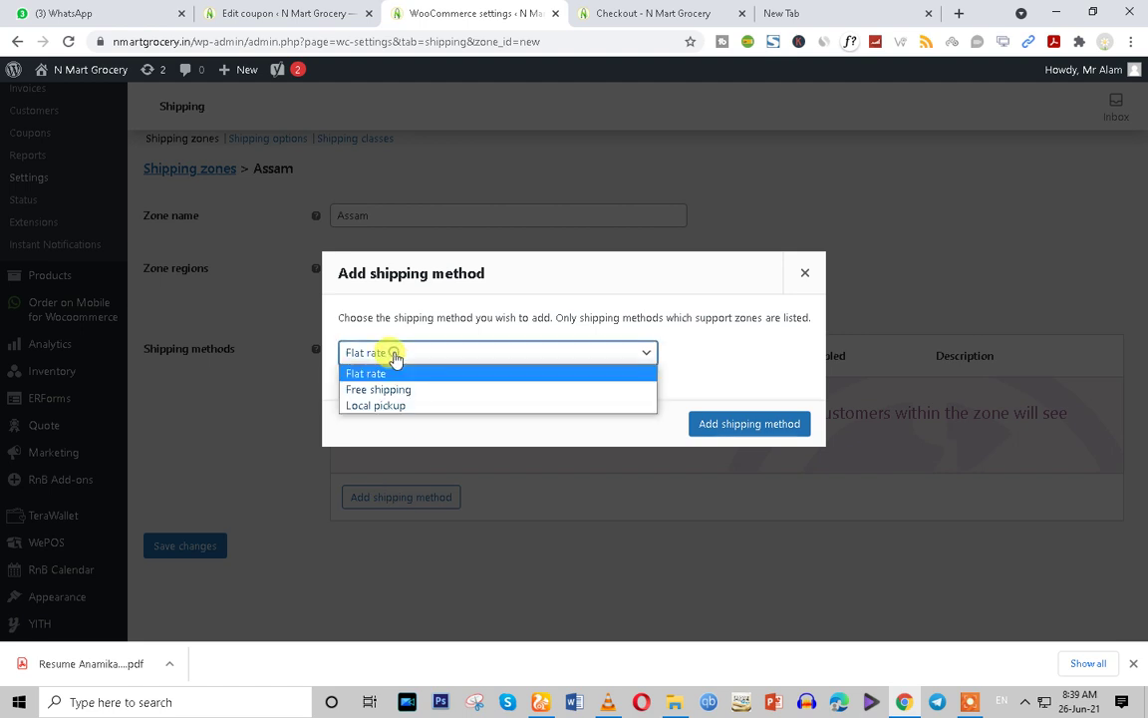
{"action": "left_click", "coordinate": [441, 373]}
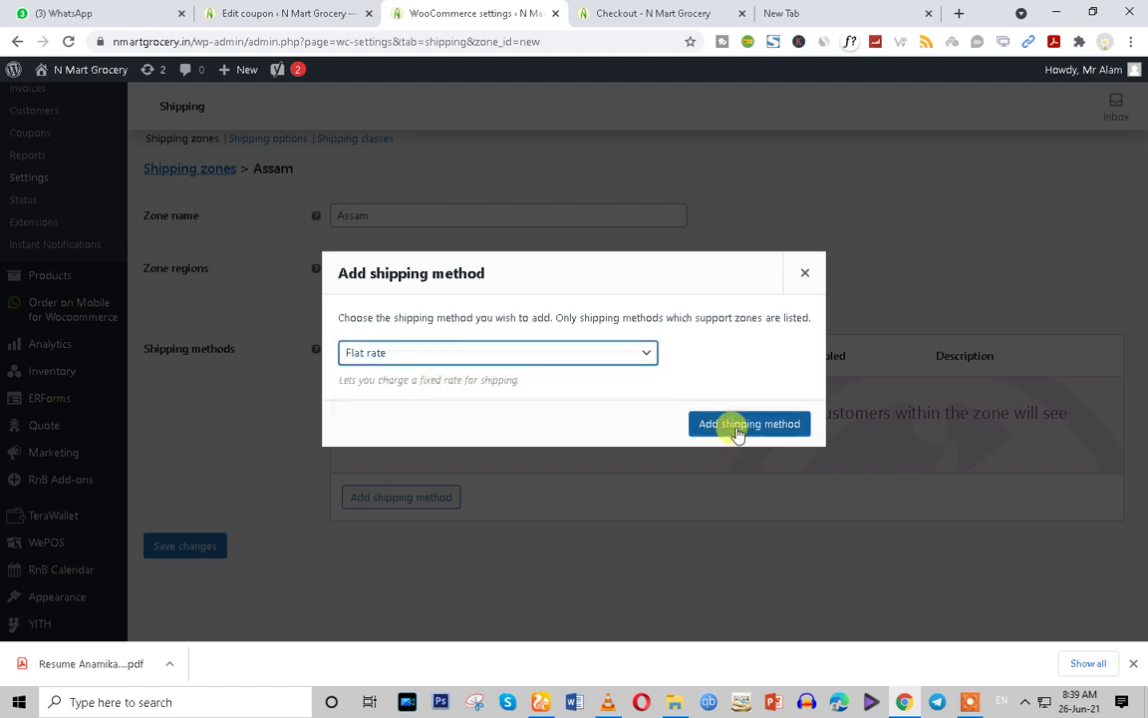
{"action": "left_click", "coordinate": [737, 428]}
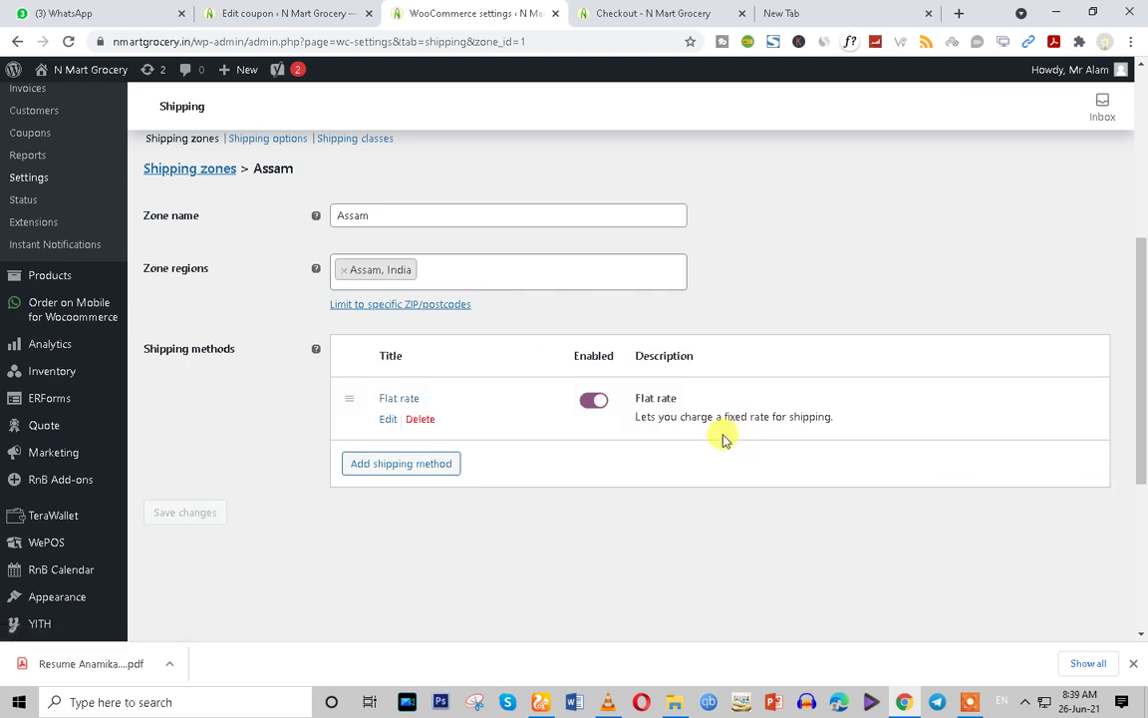
Configure the Assam zone's flat rate with the title Shipping Charge, tax status None and cost 20, and save it
{"action": "left_click", "coordinate": [388, 420]}
{"action": "left_click", "coordinate": [439, 396]}
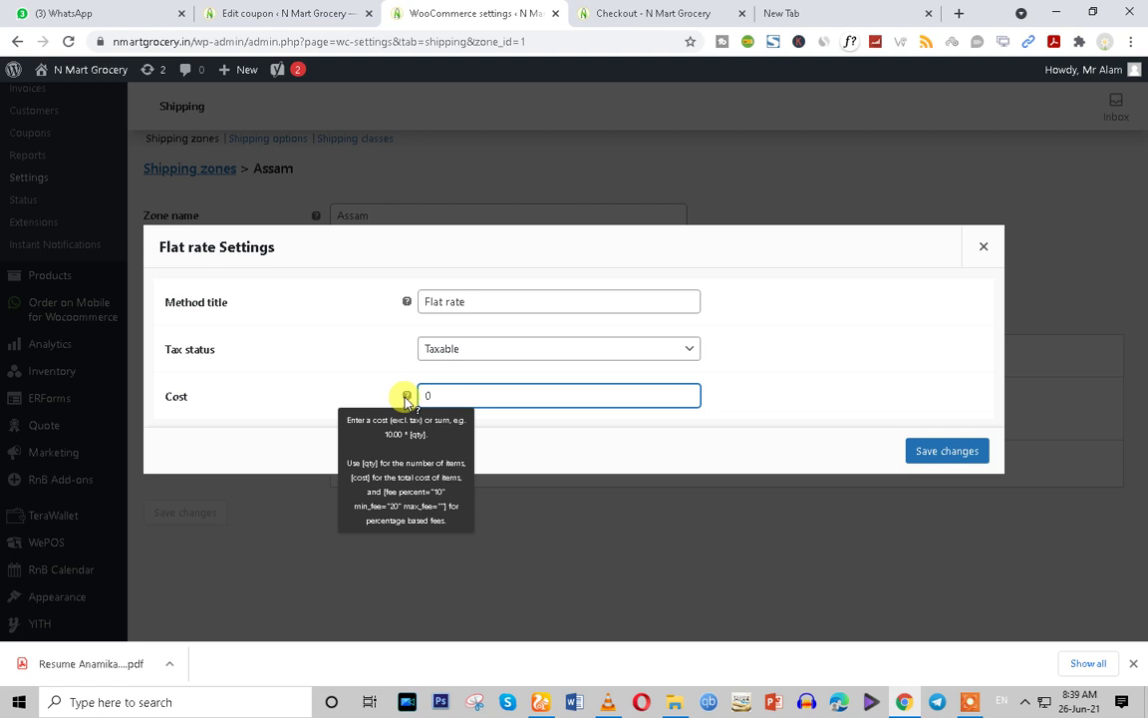
{"action": "double_click", "coordinate": [424, 395]}
{"action": "left_click", "coordinate": [459, 350]}
{"action": "left_click", "coordinate": [453, 385]}
{"action": "left_click", "coordinate": [451, 394]}
{"action": "left_click_drag", "start_coordinate": [440, 396], "coordinate": [405, 394]}
{"action": "left_click", "coordinate": [464, 300]}
{"action": "left_click_drag", "start_coordinate": [476, 301], "coordinate": [377, 319]}
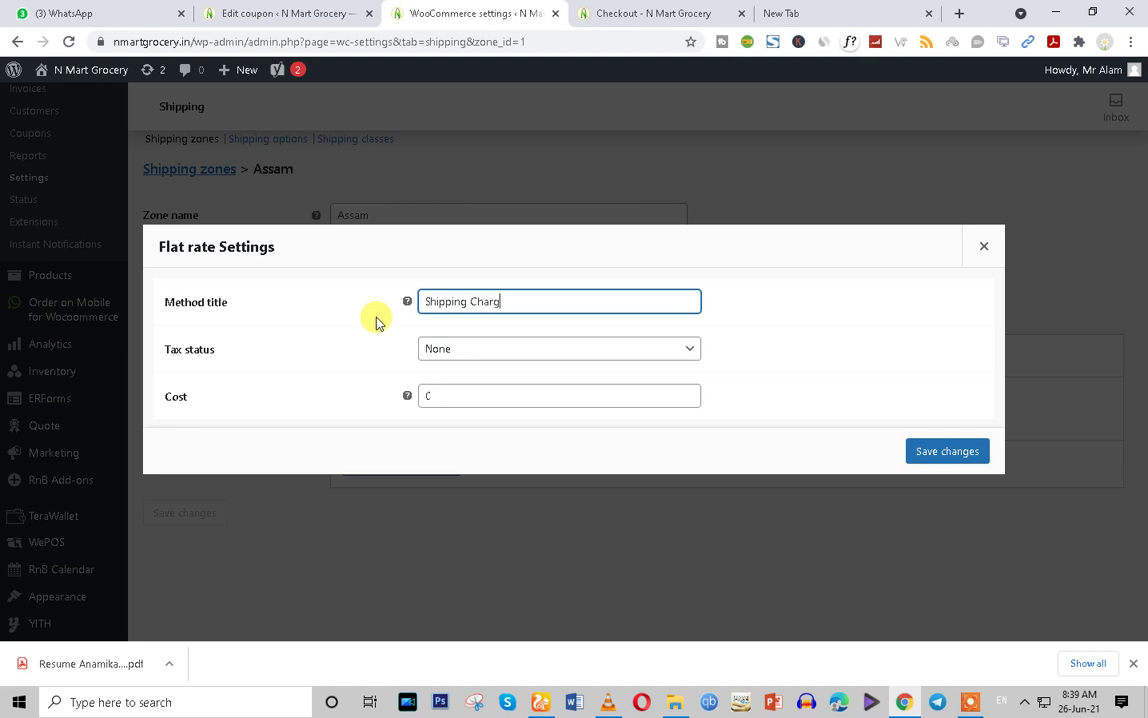
{"action": "double_click", "coordinate": [429, 395]}
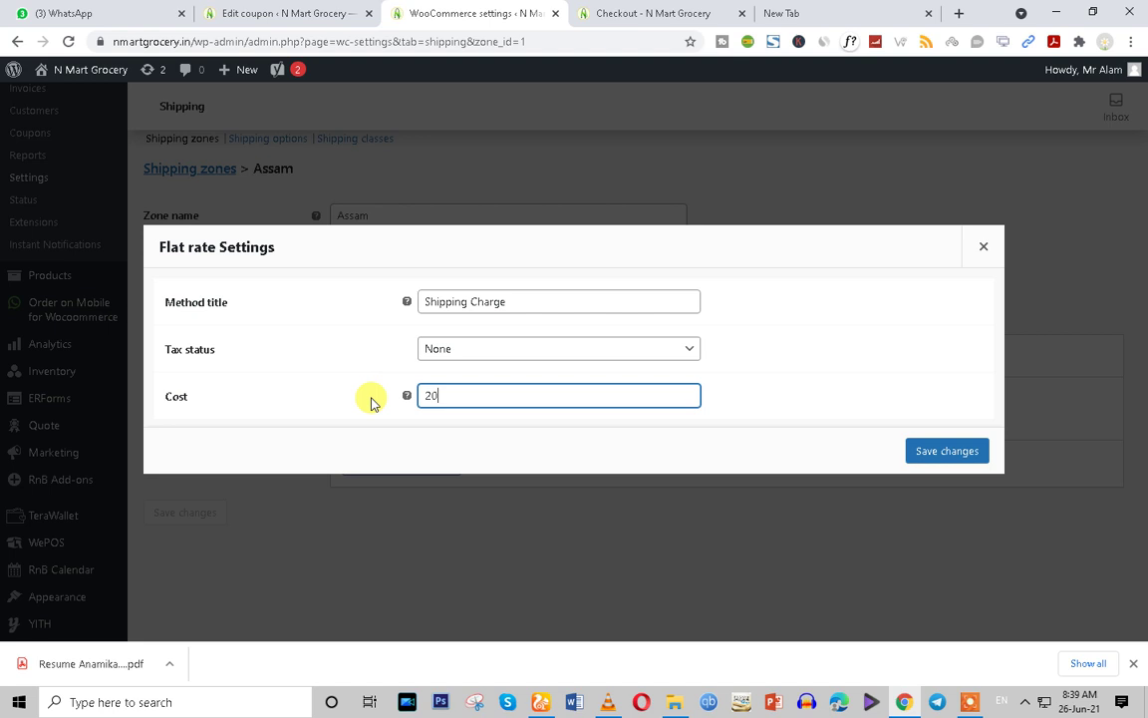
{"action": "left_click", "coordinate": [923, 457]}
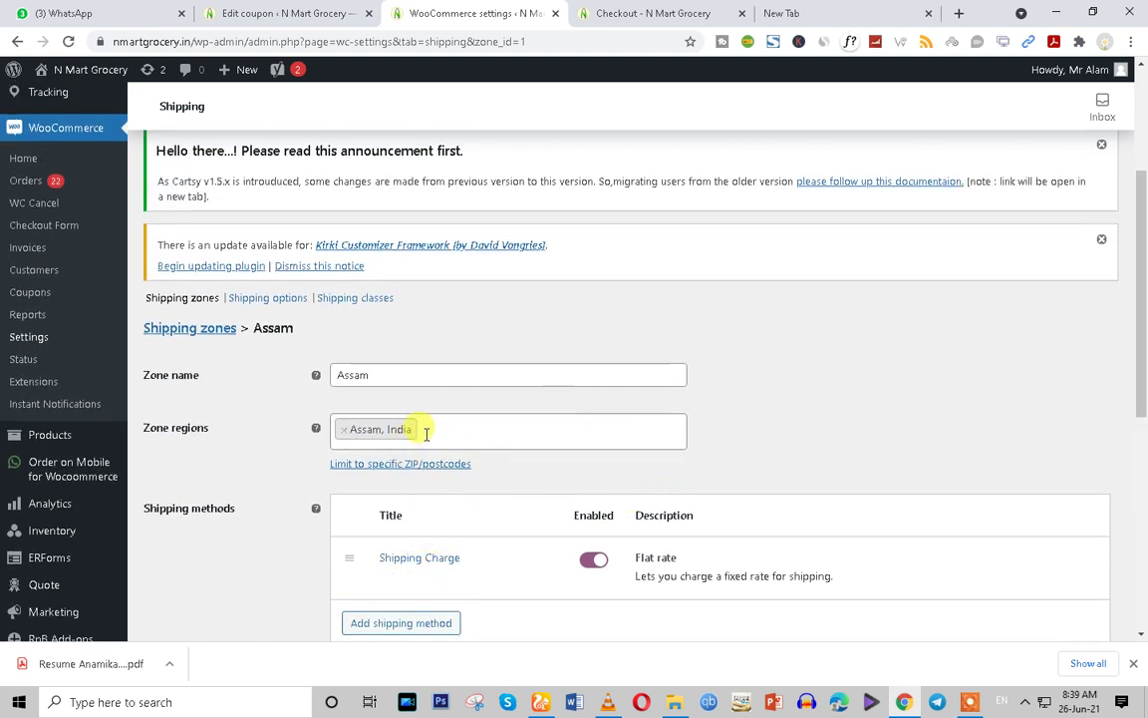
Open the postcode restriction field under the Assam zone's regions and review the zone's settings
{"action": "left_click", "coordinate": [360, 465]}
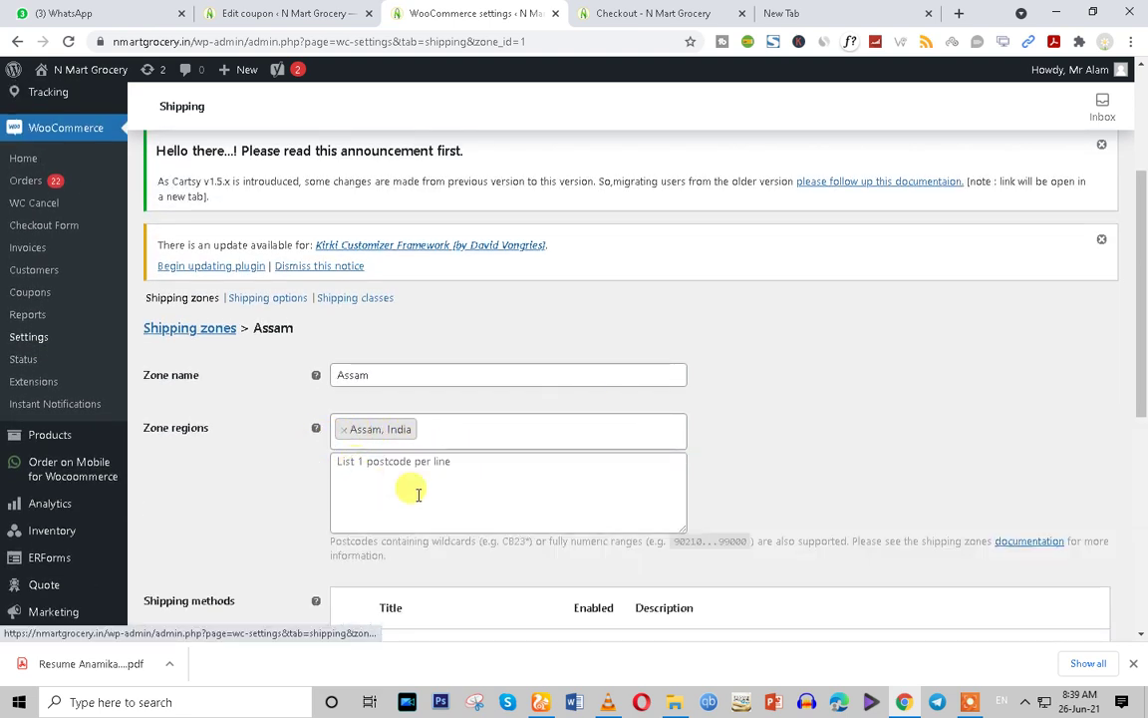
{"action": "left_click", "coordinate": [366, 472]}
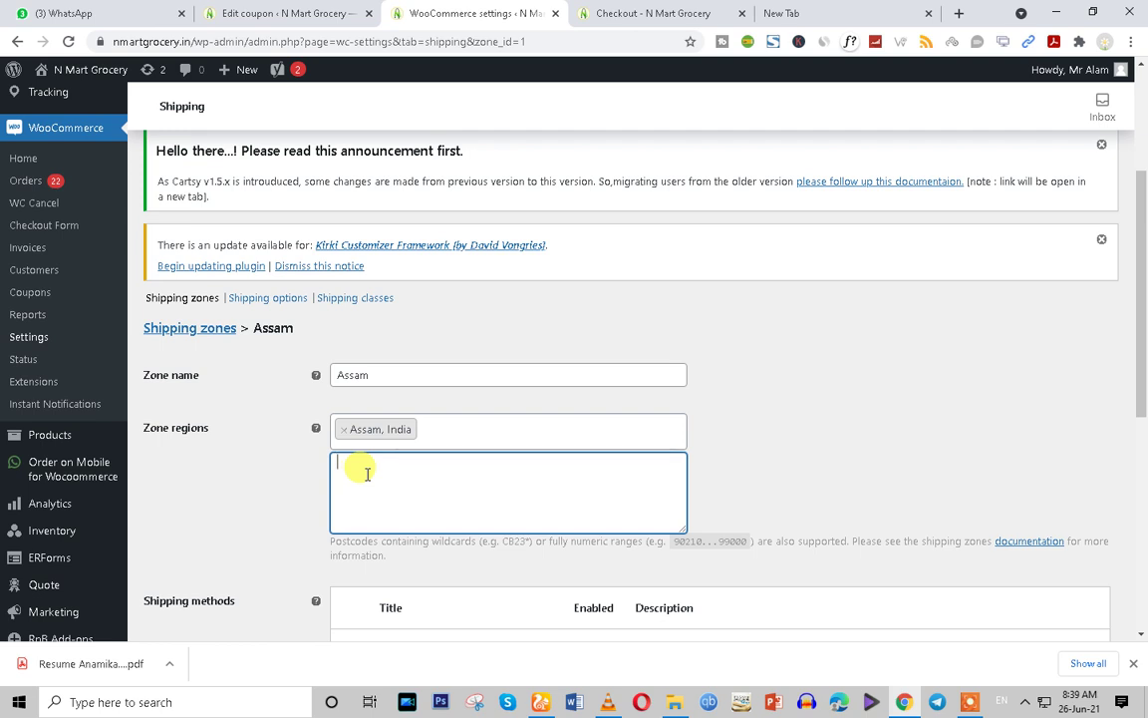
{"action": "scroll", "coordinate": [404, 486], "scroll_direction": "down", "scroll_amount": 1}
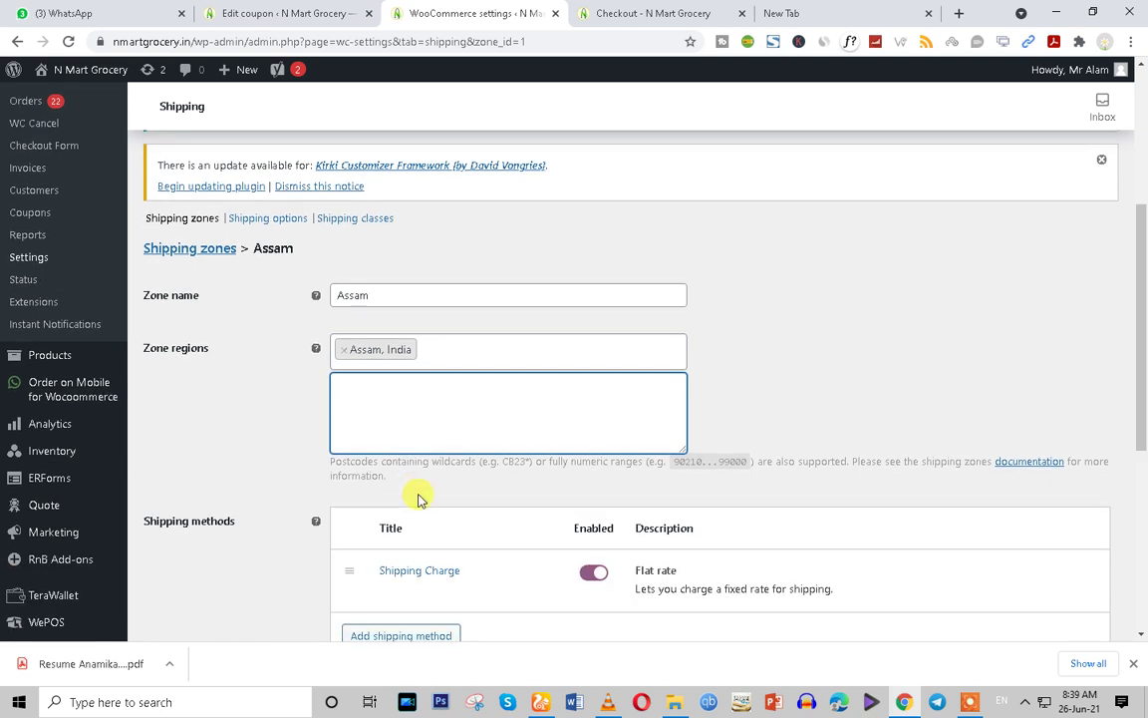
{"action": "scroll", "coordinate": [419, 498], "scroll_direction": "up", "scroll_amount": 3}
Reload the store's checkout page and check the shipping entry in the order summary
{"action": "left_click", "coordinate": [653, 12]}
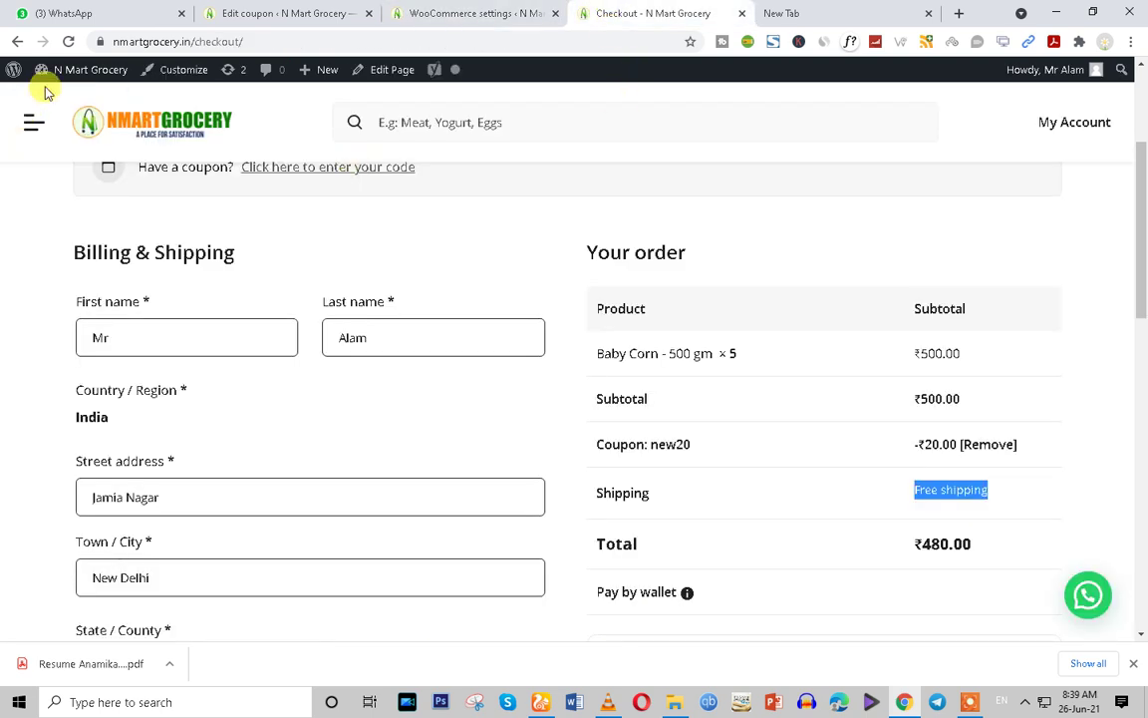
{"action": "left_click", "coordinate": [69, 43]}
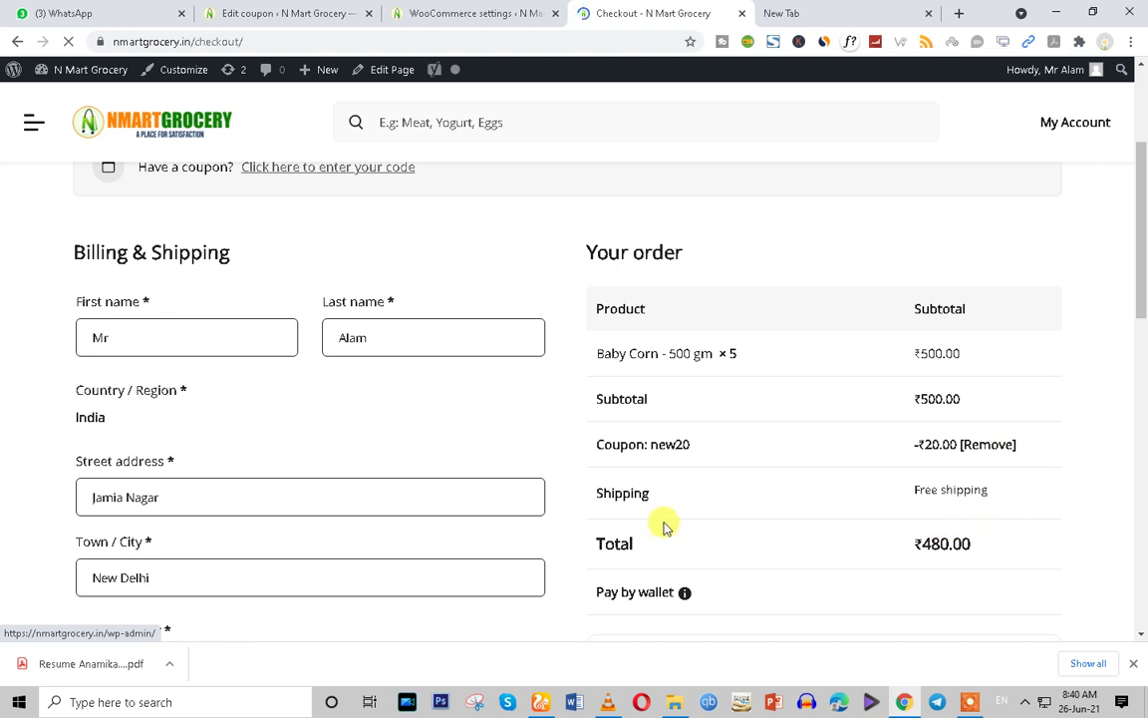
{"action": "left_click_drag", "start_coordinate": [902, 490], "coordinate": [869, 491]}
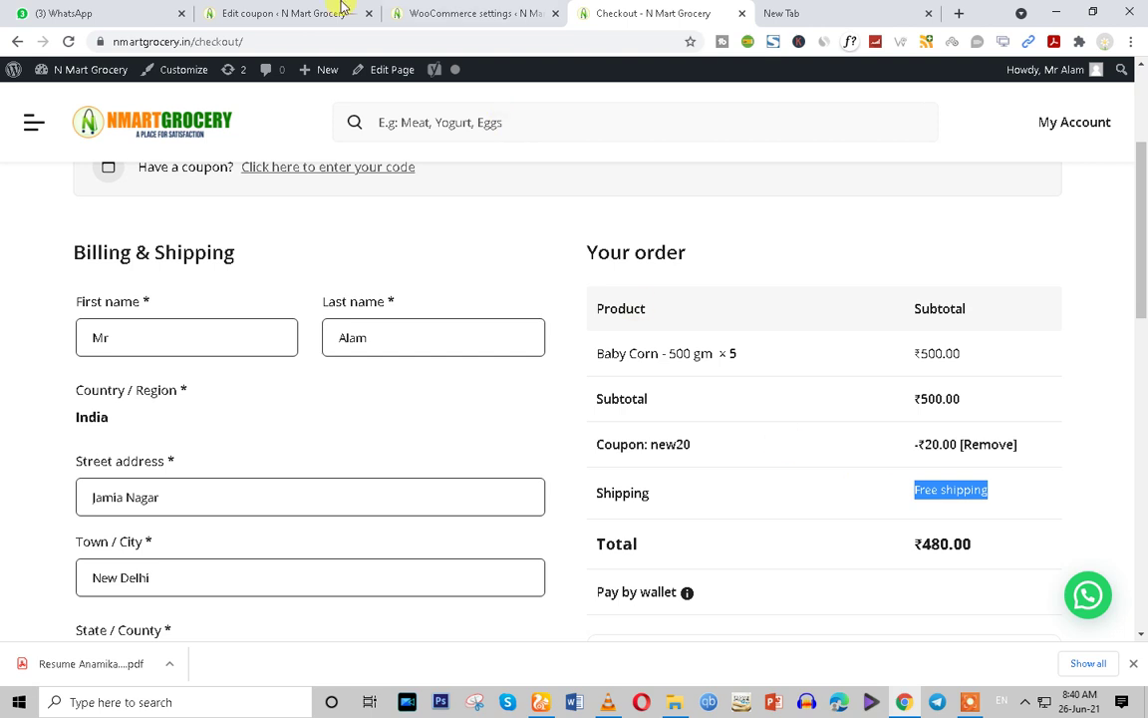
Disable free shipping for the NEW20 coupon and update the coupon
{"action": "left_click", "coordinate": [280, 10]}
{"action": "scroll", "coordinate": [633, 481], "scroll_direction": "down", "scroll_amount": 4}
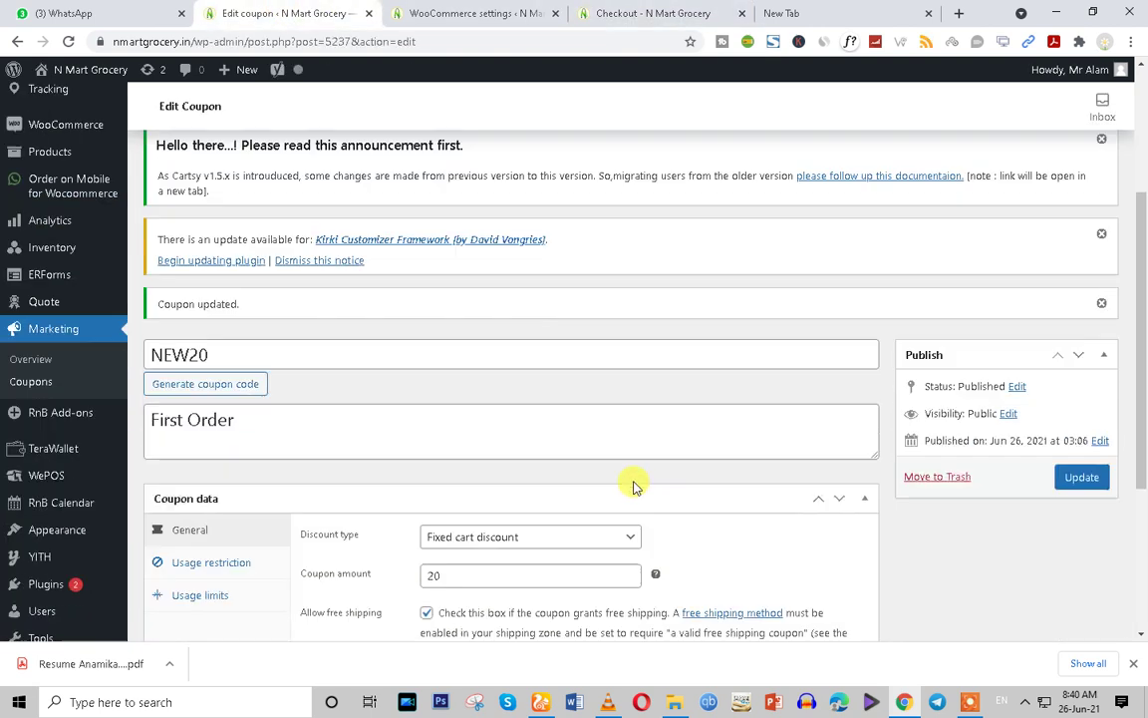
{"action": "left_click", "coordinate": [427, 380]}
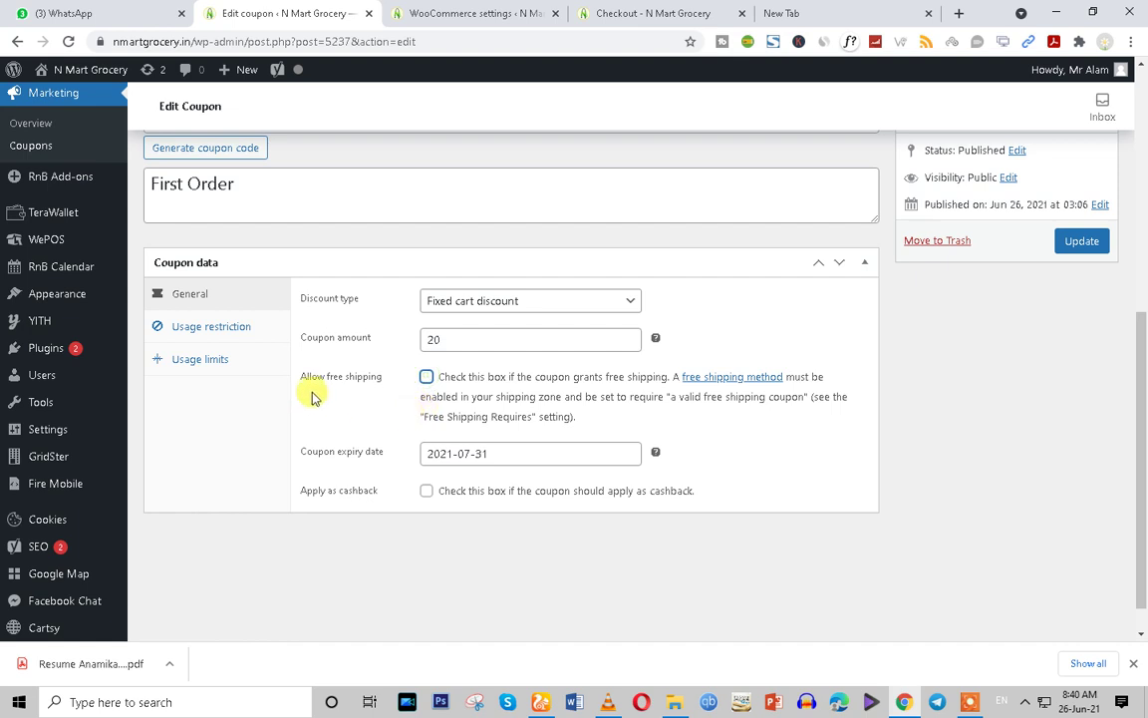
{"action": "left_click", "coordinate": [1072, 248]}
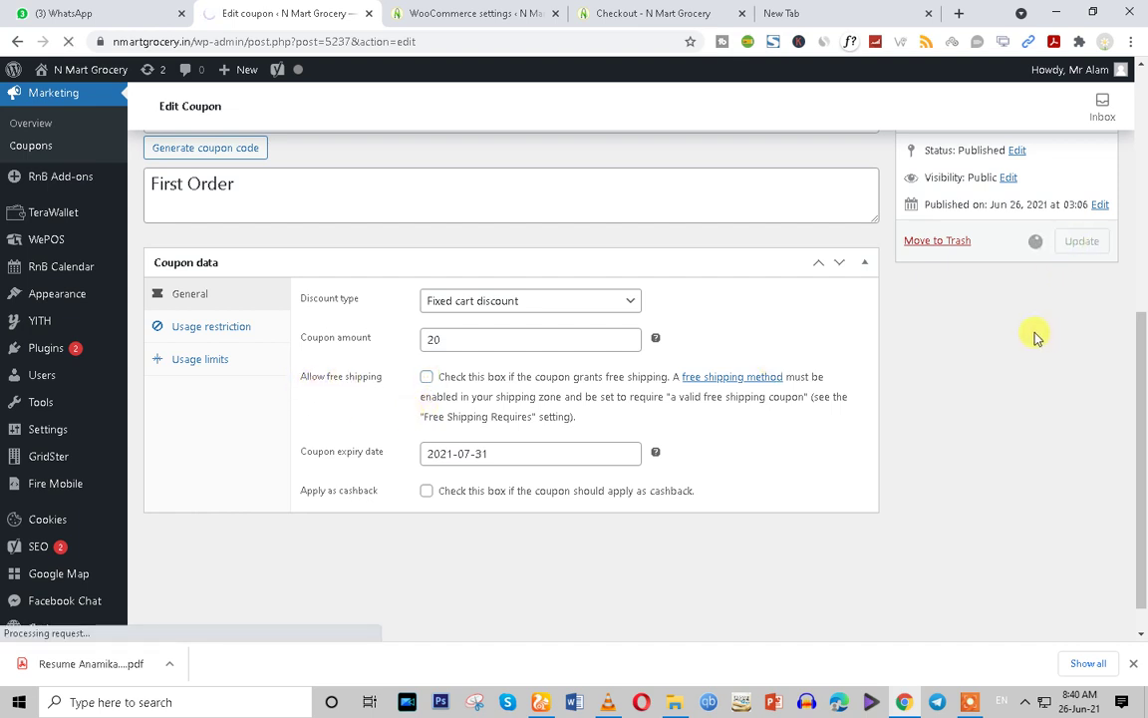
Reload the checkout page after the coupon update and recheck the order's shipping and state details
{"action": "left_click", "coordinate": [653, 13]}
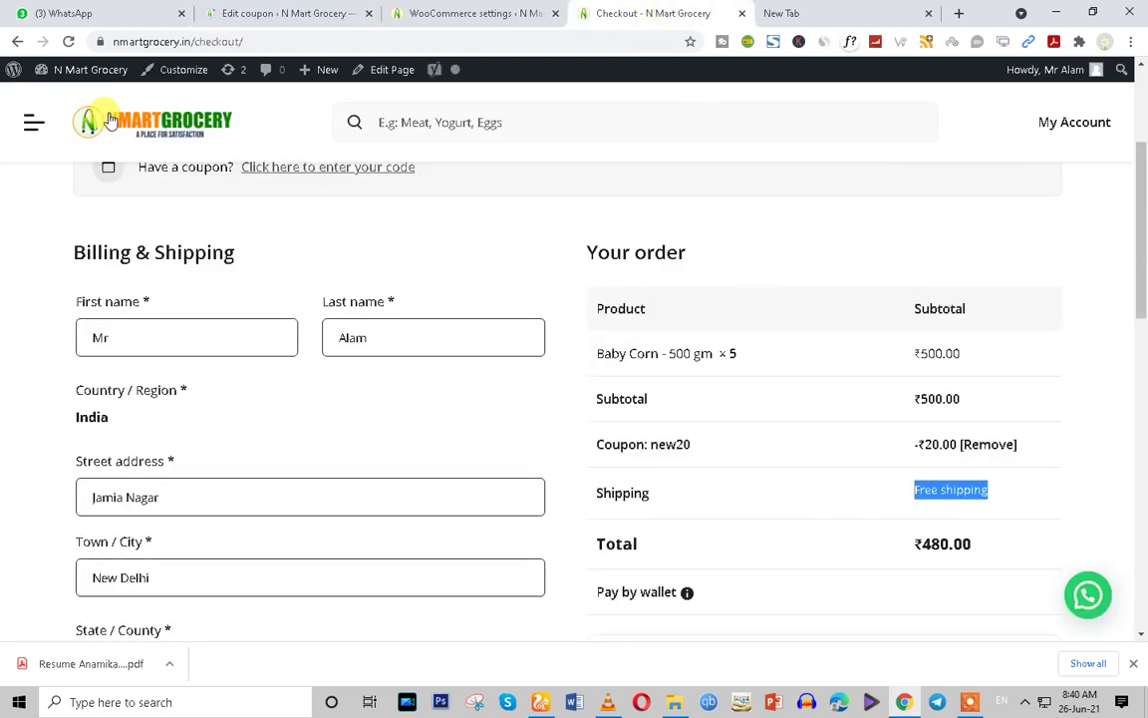
{"action": "left_click", "coordinate": [68, 42]}
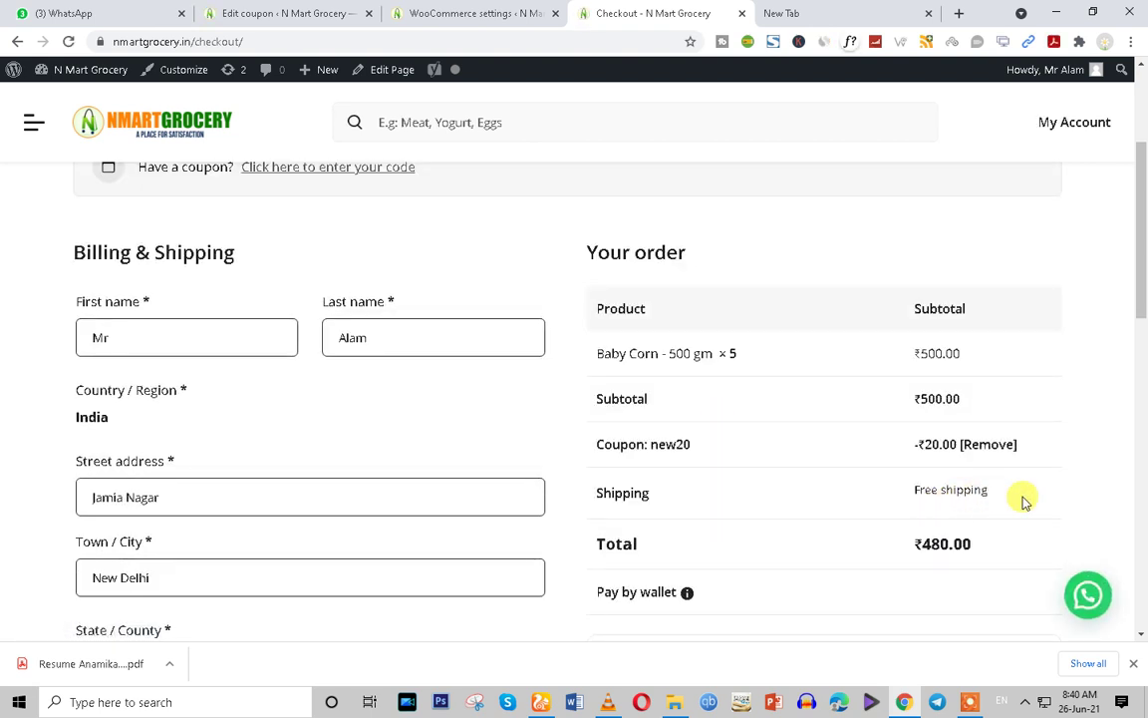
{"action": "left_click", "coordinate": [68, 42]}
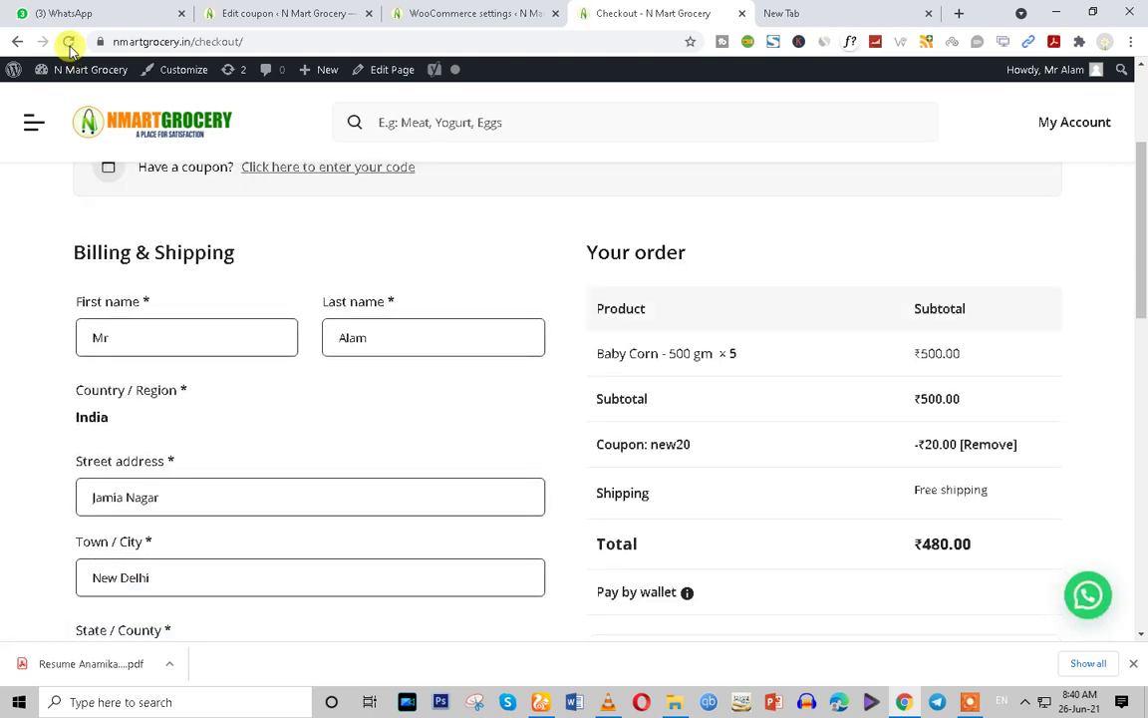
{"action": "scroll", "coordinate": [1095, 581], "scroll_direction": "down", "scroll_amount": 2}
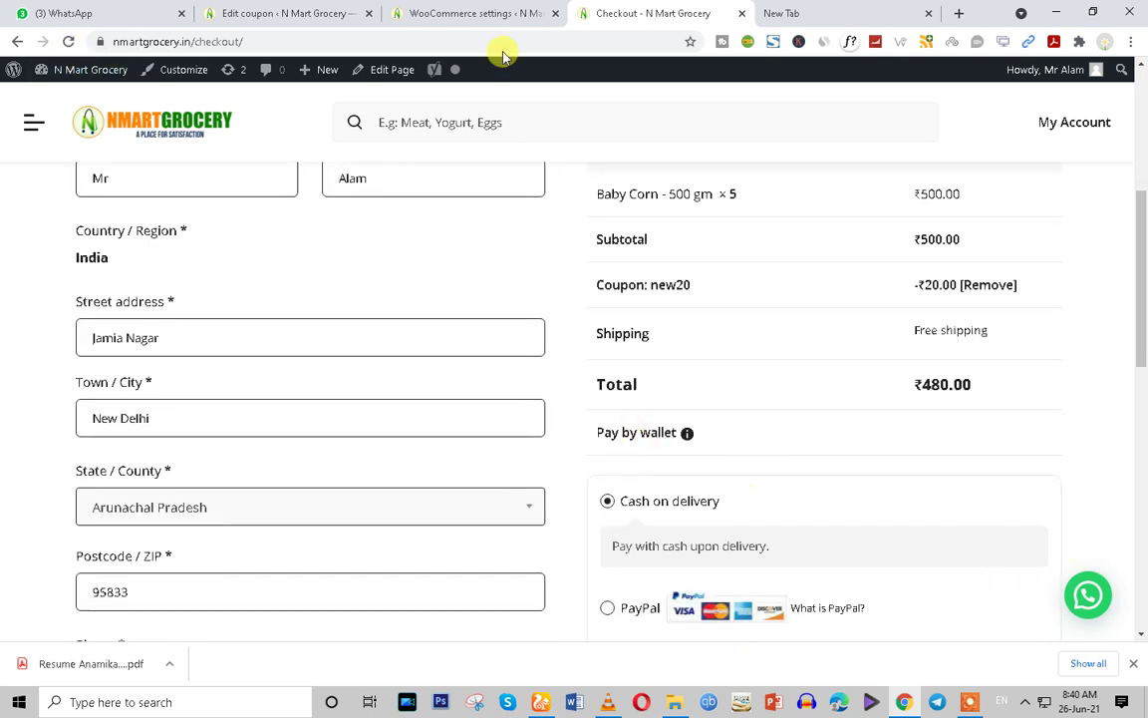
Set the Assam zone's Shipping Charge tax status to Taxable, save it, and reload the checkout page to check shipping
{"action": "left_click", "coordinate": [398, 13]}
{"action": "scroll", "coordinate": [497, 451], "scroll_direction": "down", "scroll_amount": 3}
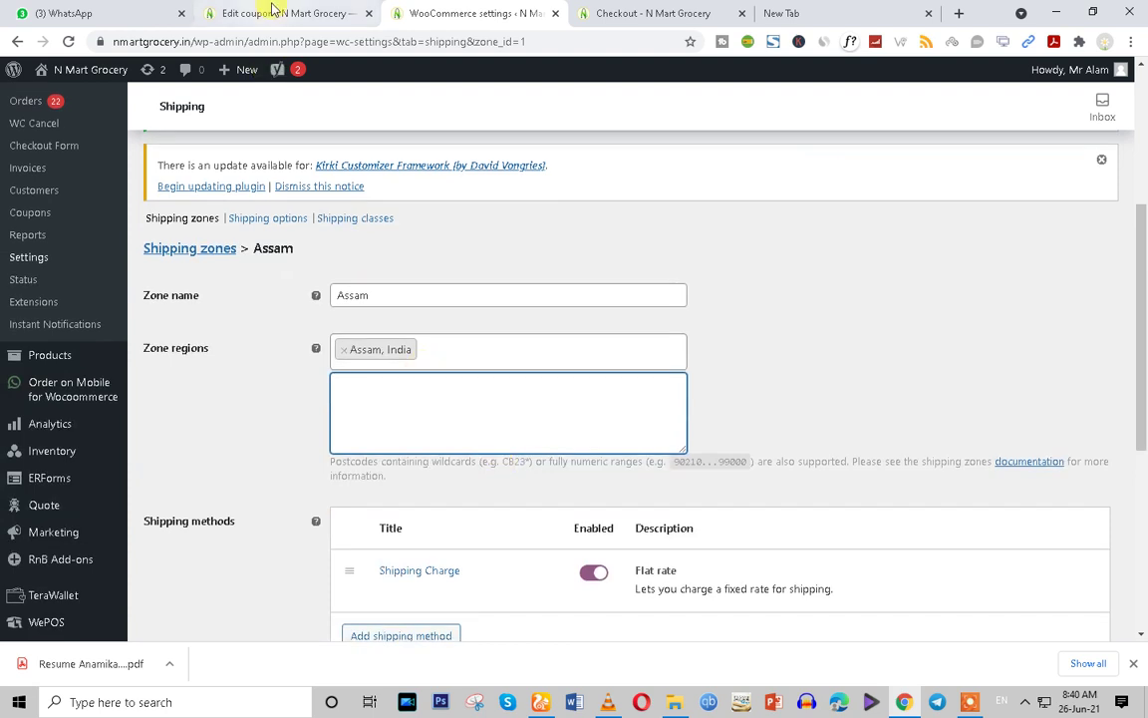
{"action": "scroll", "coordinate": [558, 441], "scroll_direction": "down", "scroll_amount": 1}
{"action": "left_click", "coordinate": [390, 513]}
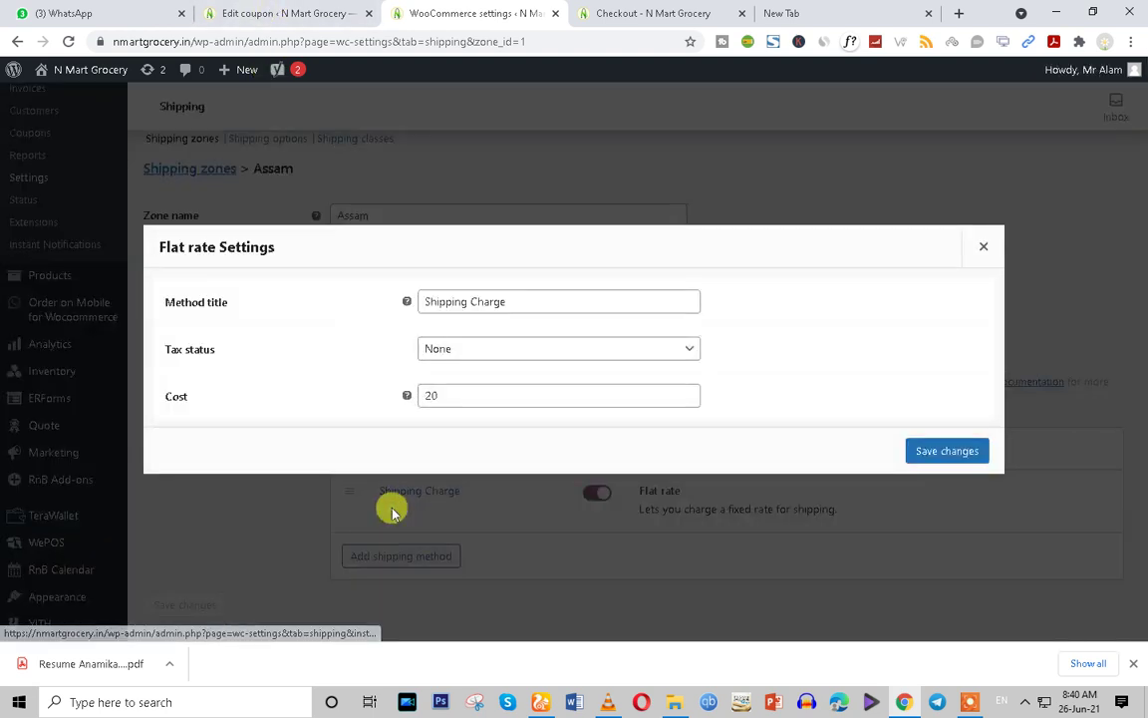
{"action": "left_click", "coordinate": [431, 398]}
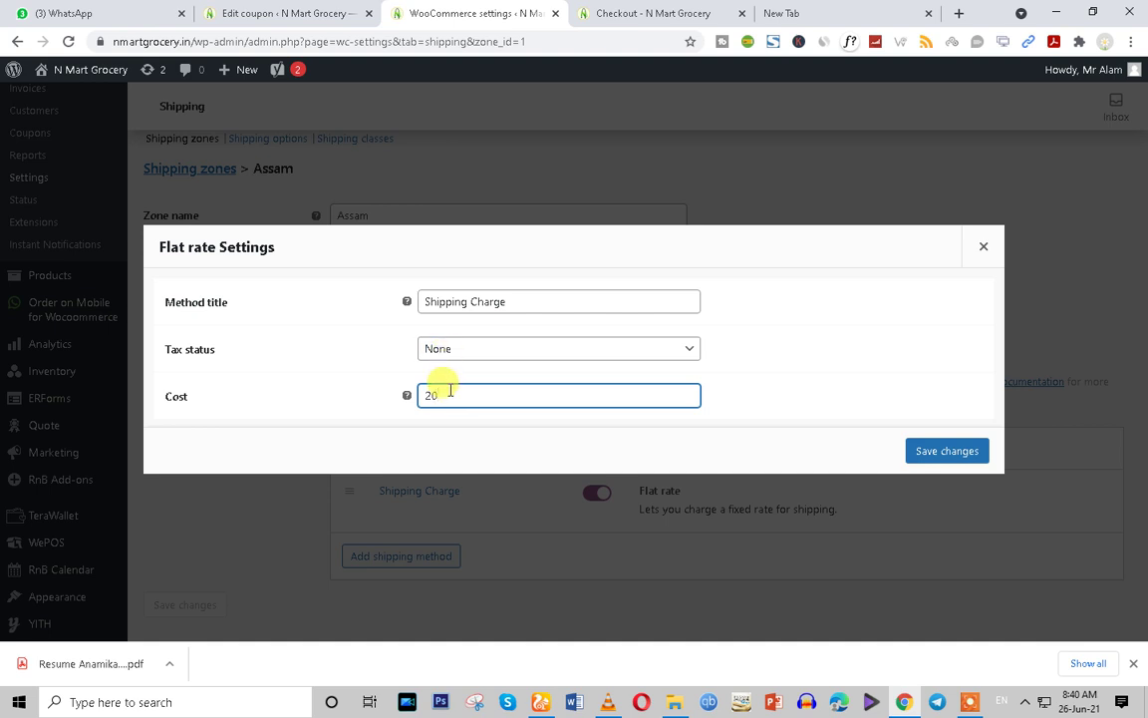
{"action": "left_click", "coordinate": [451, 356]}
{"action": "left_click", "coordinate": [441, 370]}
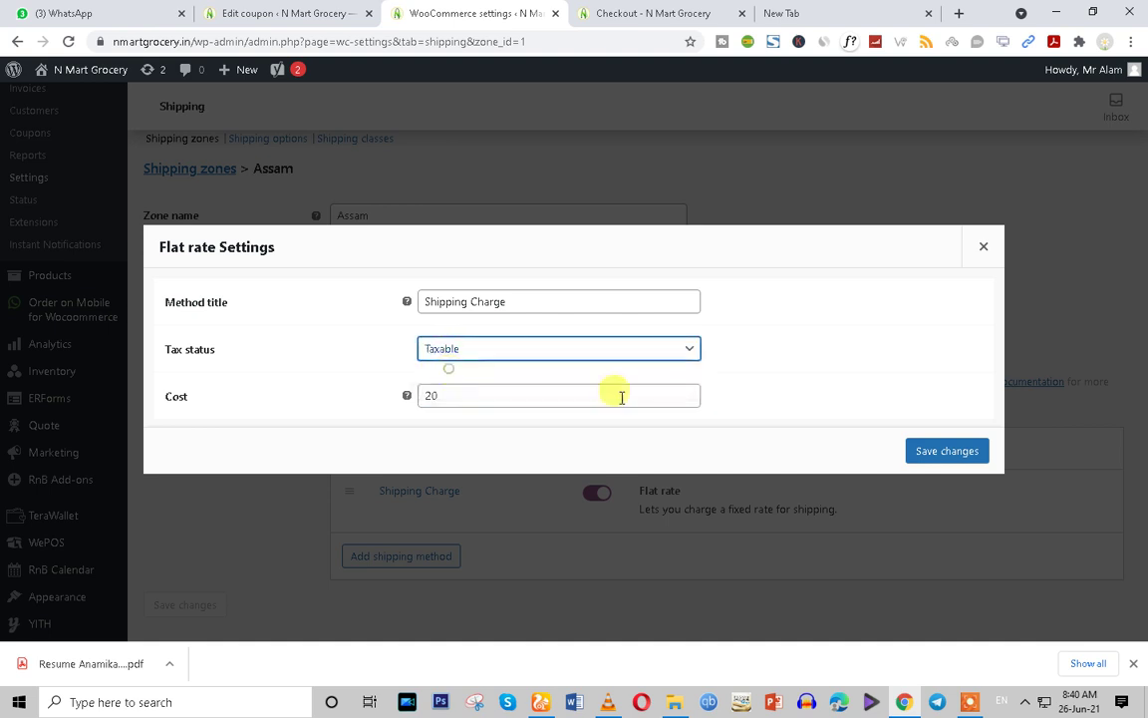
{"action": "left_click", "coordinate": [945, 451]}
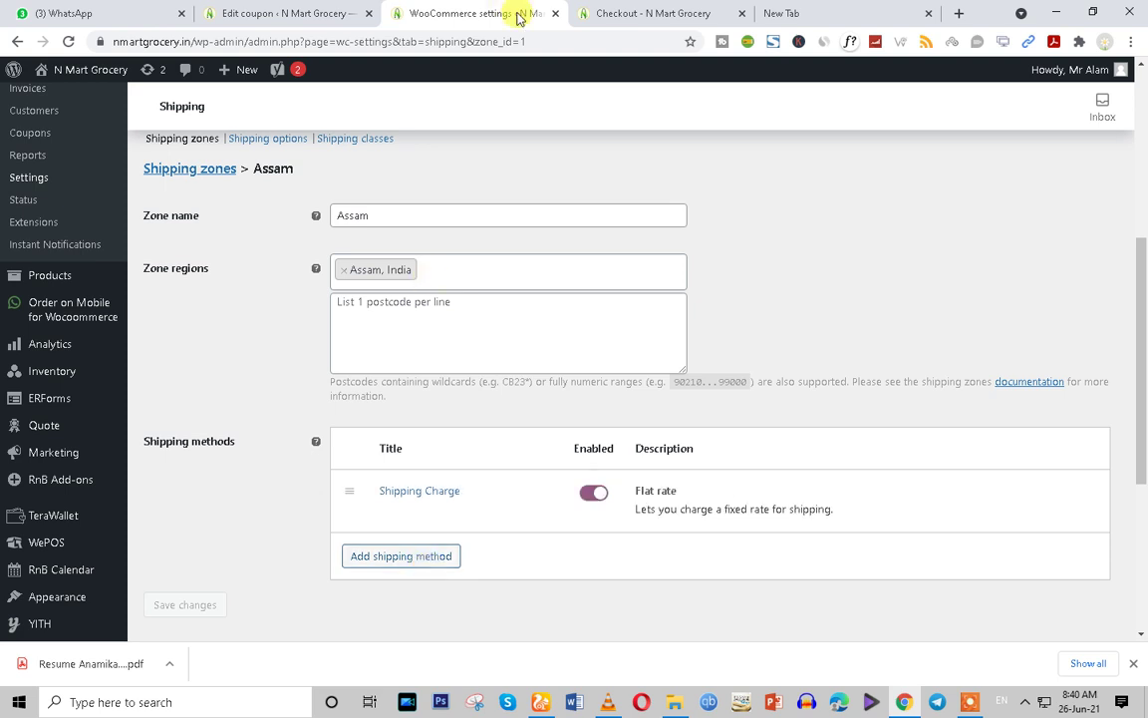
{"action": "left_click", "coordinate": [588, 12]}
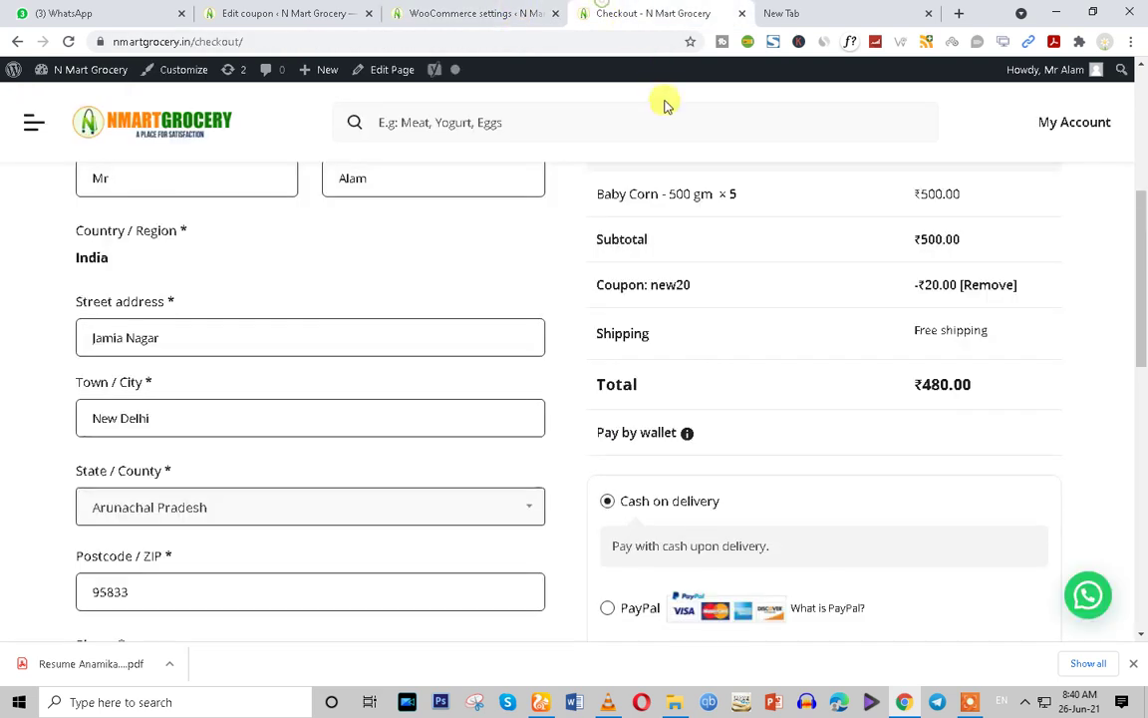
{"action": "left_click", "coordinate": [67, 42]}
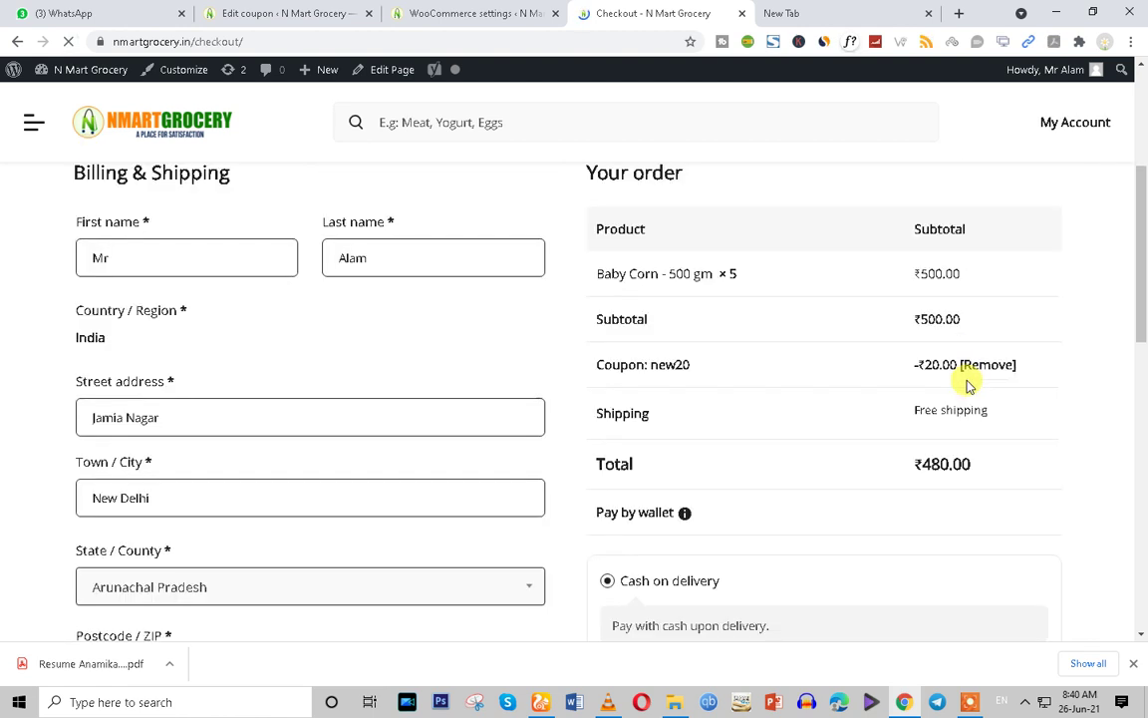
Set the Shipping Charge method's tax status to None and save the flat rate settings
{"action": "left_click", "coordinate": [399, 10]}
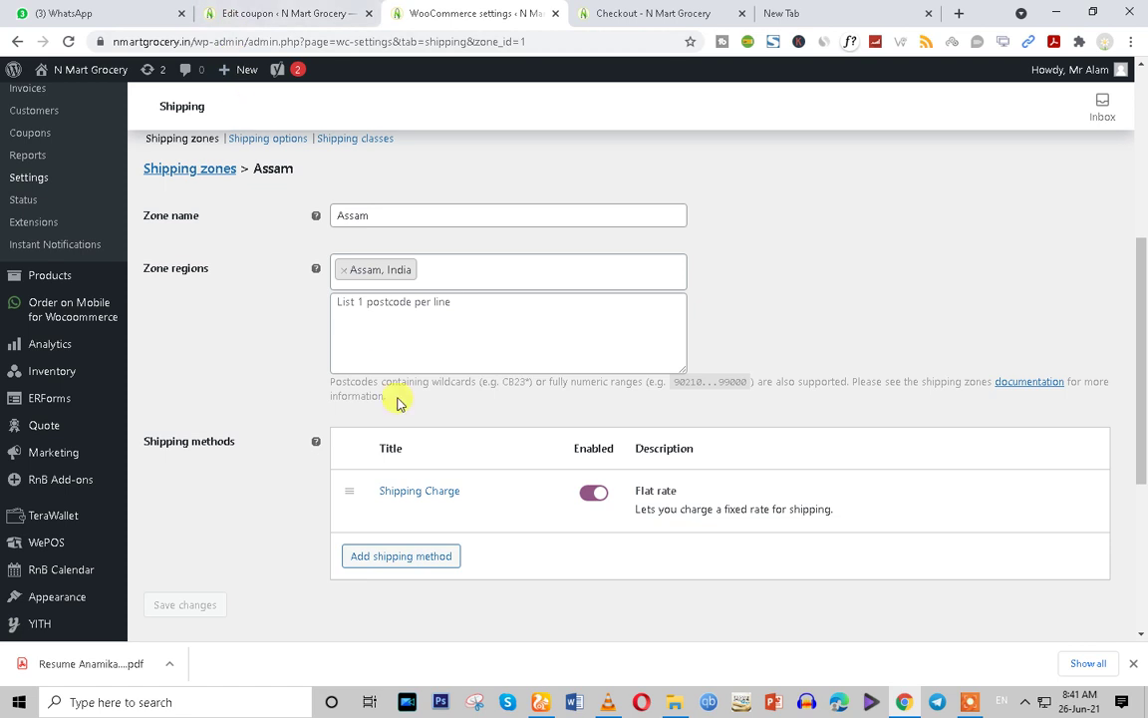
{"action": "left_click", "coordinate": [386, 513]}
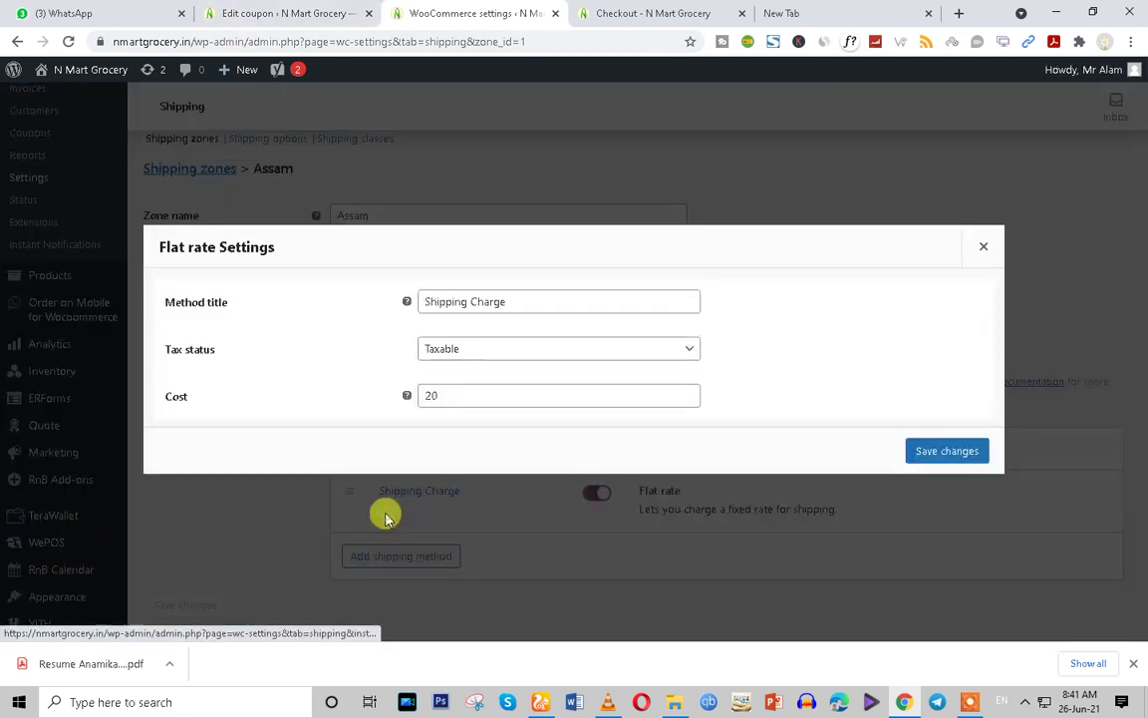
{"action": "left_click", "coordinate": [441, 347]}
{"action": "left_click", "coordinate": [441, 386]}
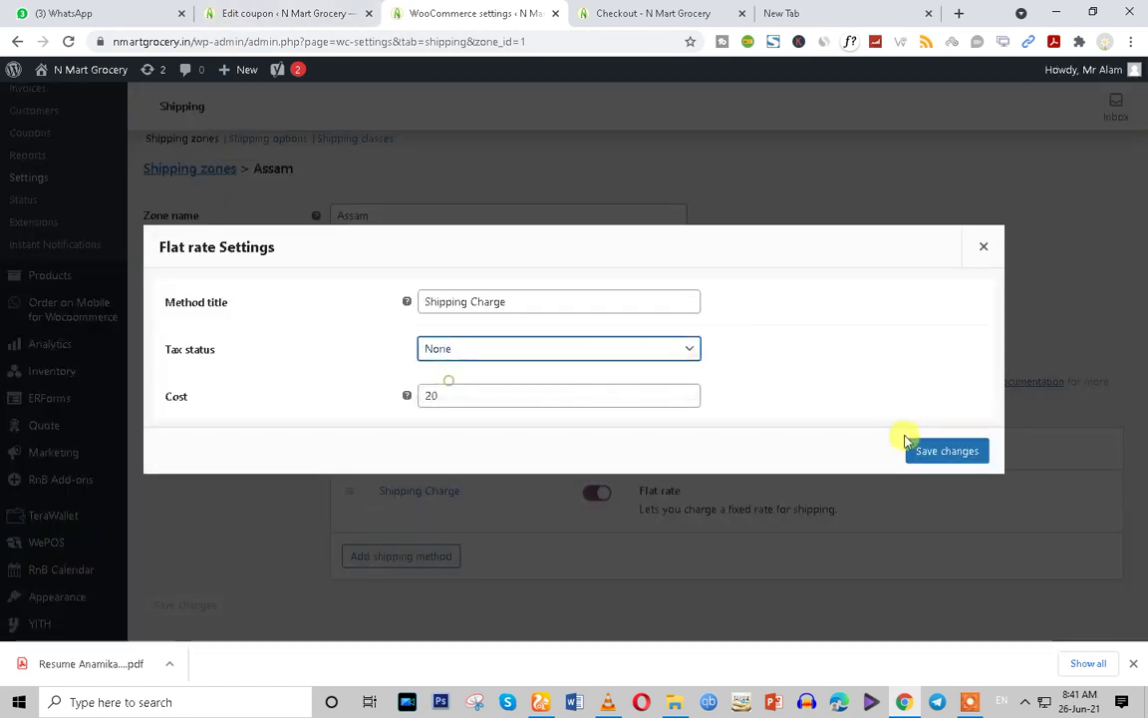
{"action": "left_click", "coordinate": [961, 454]}
Examine the checkout page's order summary, coupon discount, shipping entry, billing fields and payment section
{"action": "left_click", "coordinate": [619, 12]}
{"action": "scroll", "coordinate": [878, 374], "scroll_direction": "up", "scroll_amount": 1}
{"action": "left_click_drag", "start_coordinate": [909, 407], "coordinate": [938, 499]}
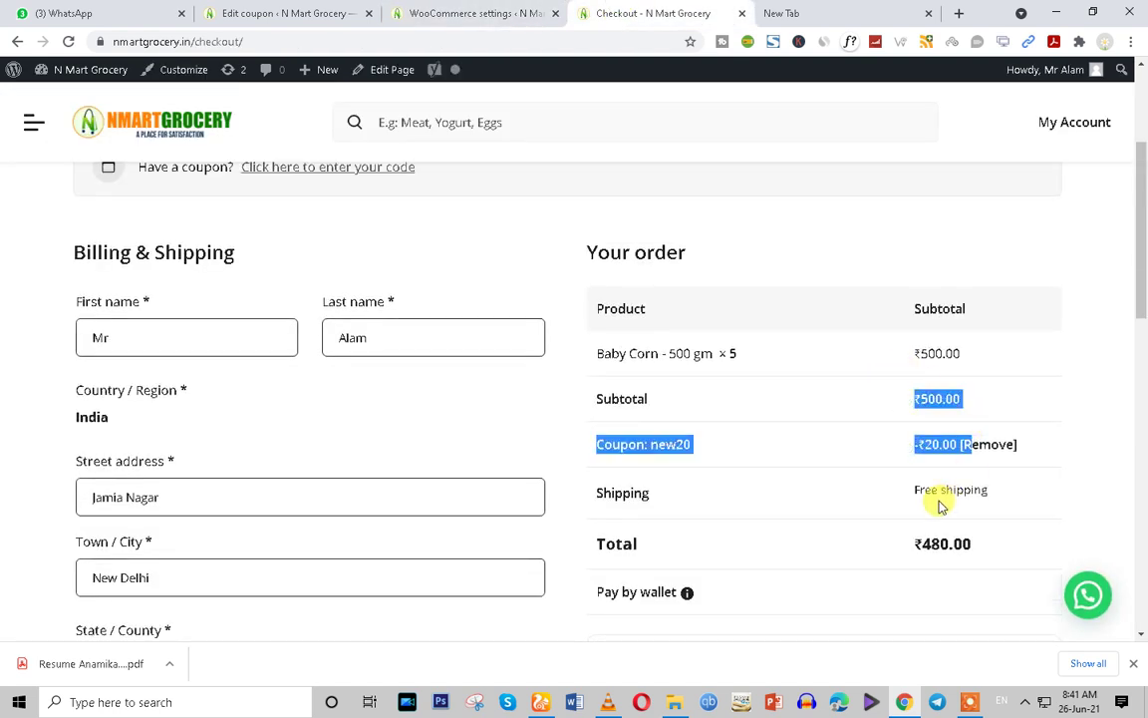
{"action": "left_click", "coordinate": [938, 500]}
{"action": "scroll", "coordinate": [938, 502], "scroll_direction": "down", "scroll_amount": 6}
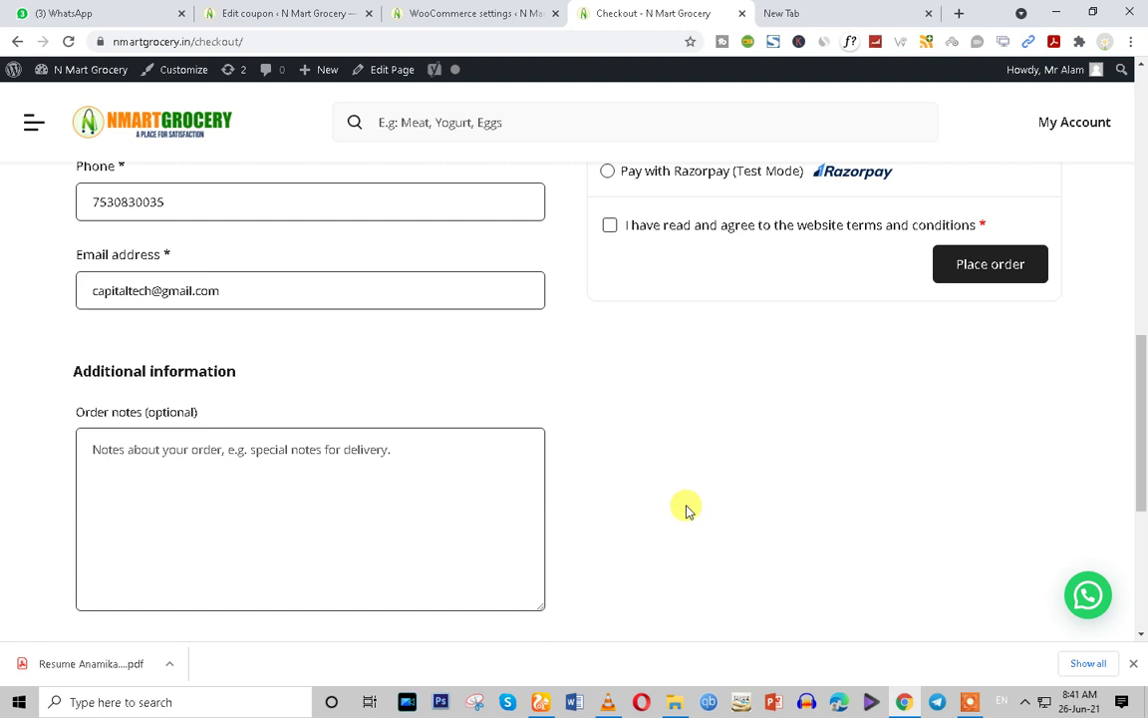
{"action": "scroll", "coordinate": [687, 507], "scroll_direction": "down", "scroll_amount": 2}
{"action": "scroll", "coordinate": [687, 507], "scroll_direction": "up", "scroll_amount": 3}
{"action": "scroll", "coordinate": [687, 507], "scroll_direction": "up", "scroll_amount": 1}
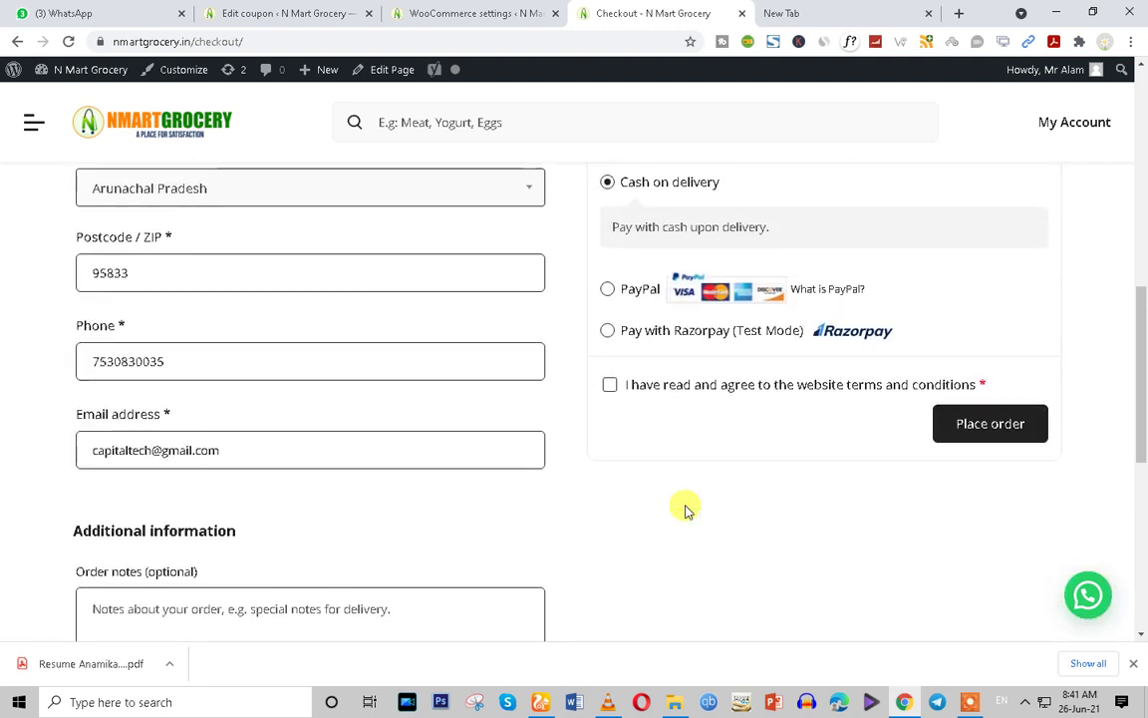
Preview the PayPal and Razorpay payment options at checkout, and reselect Cash on delivery
{"action": "left_click", "coordinate": [606, 290]}
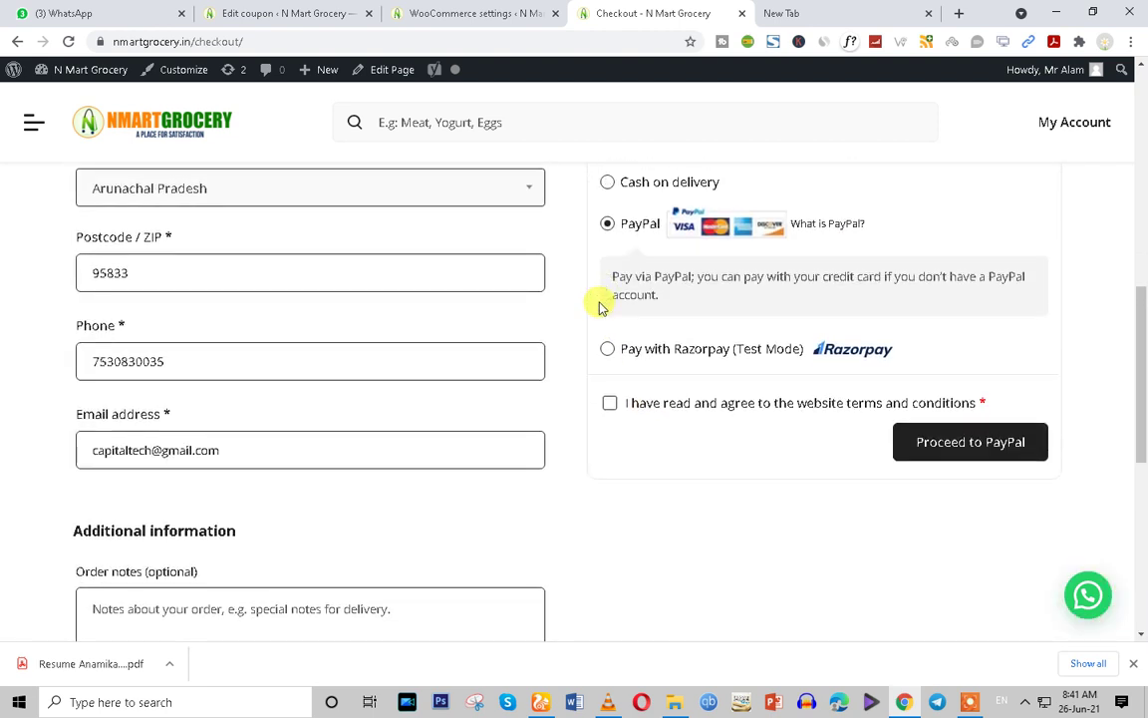
{"action": "left_click", "coordinate": [605, 350]}
{"action": "scroll", "coordinate": [607, 448], "scroll_direction": "up", "scroll_amount": 2}
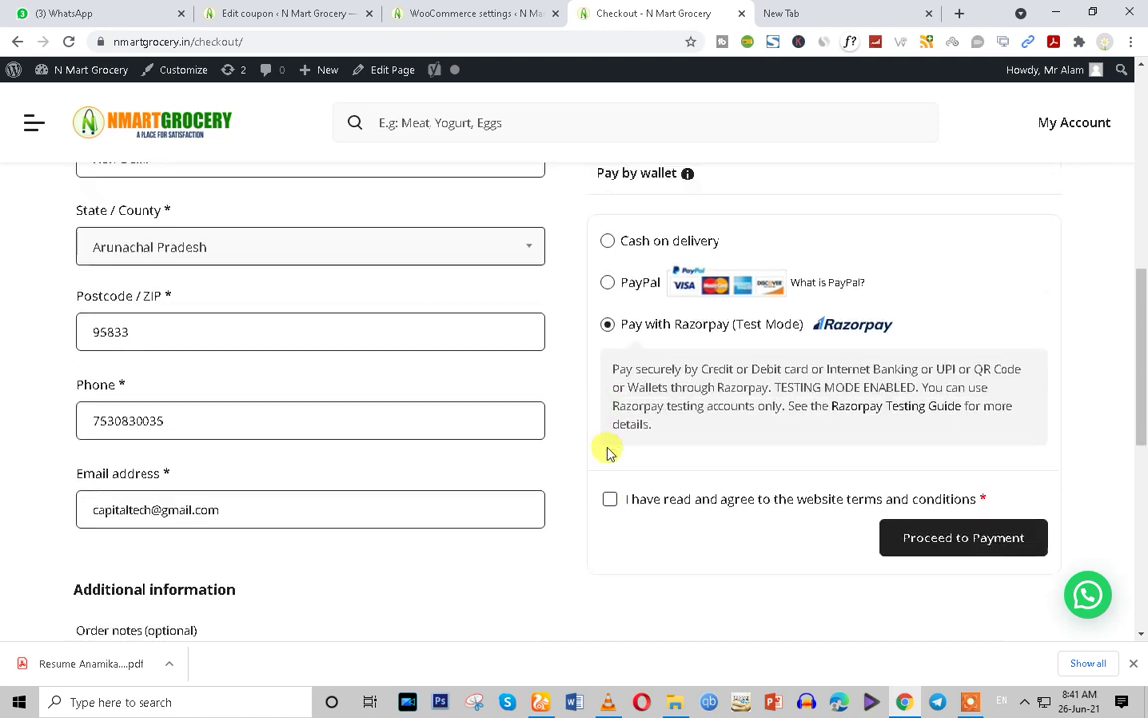
{"action": "left_click", "coordinate": [607, 383]}
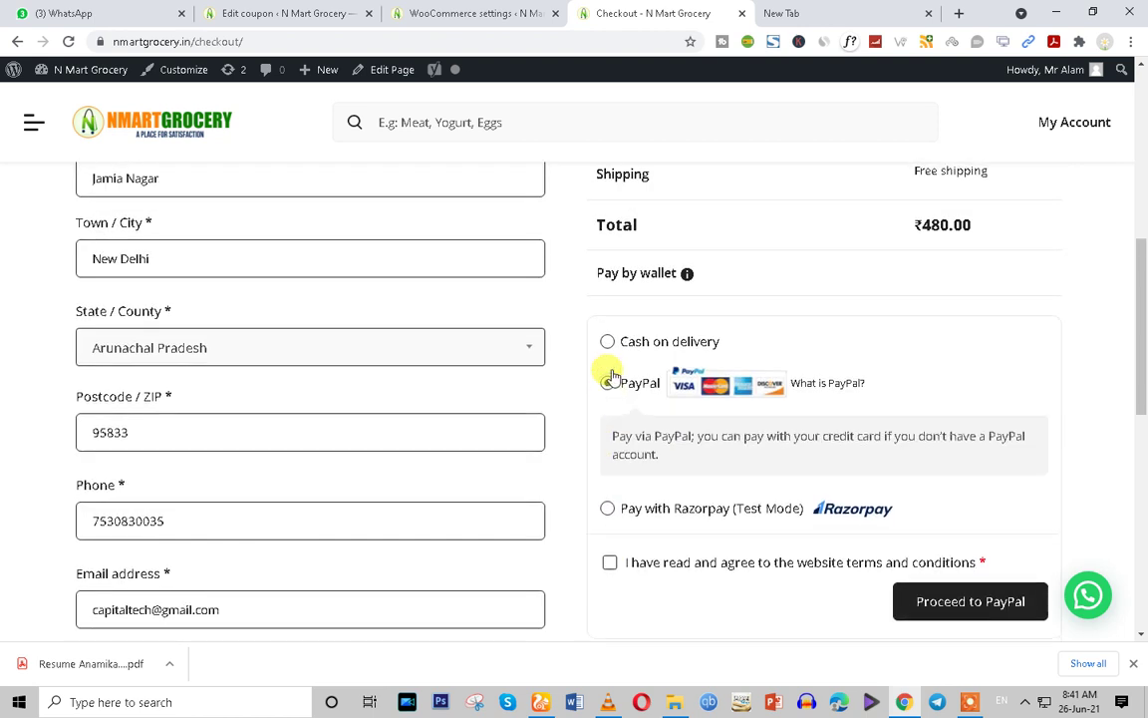
{"action": "left_click", "coordinate": [607, 342]}
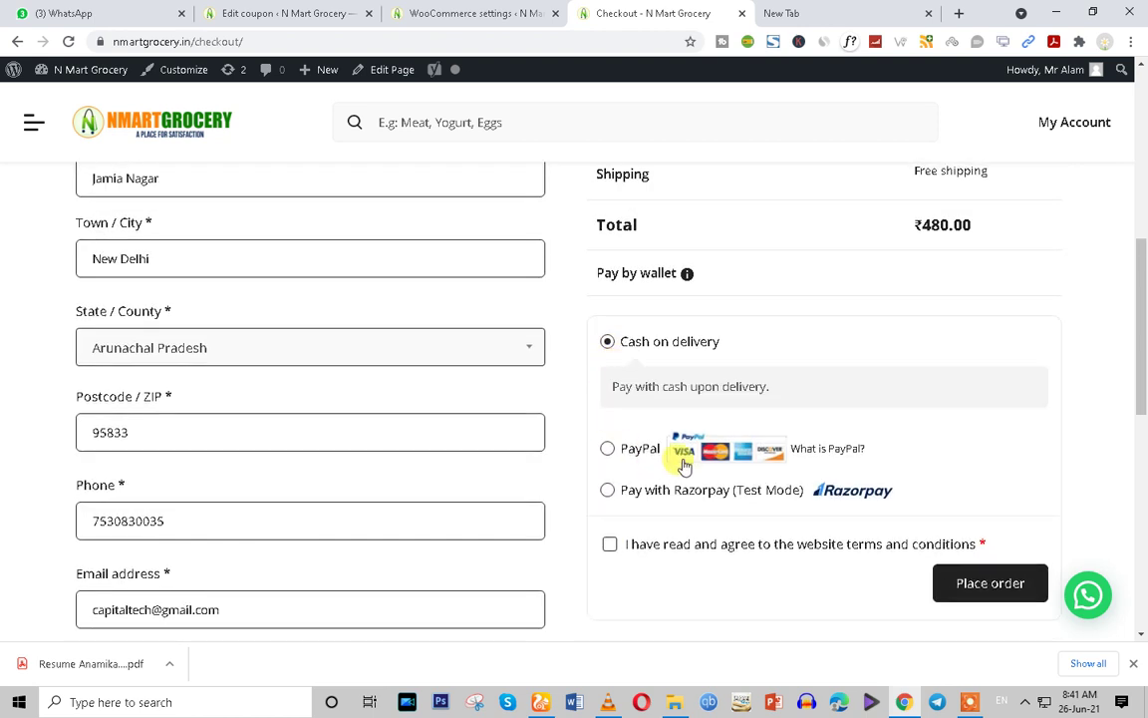
Disable the PayPal Standard payment method in the WooCommerce payment settings and save the changes
{"action": "left_click", "coordinate": [299, 12]}
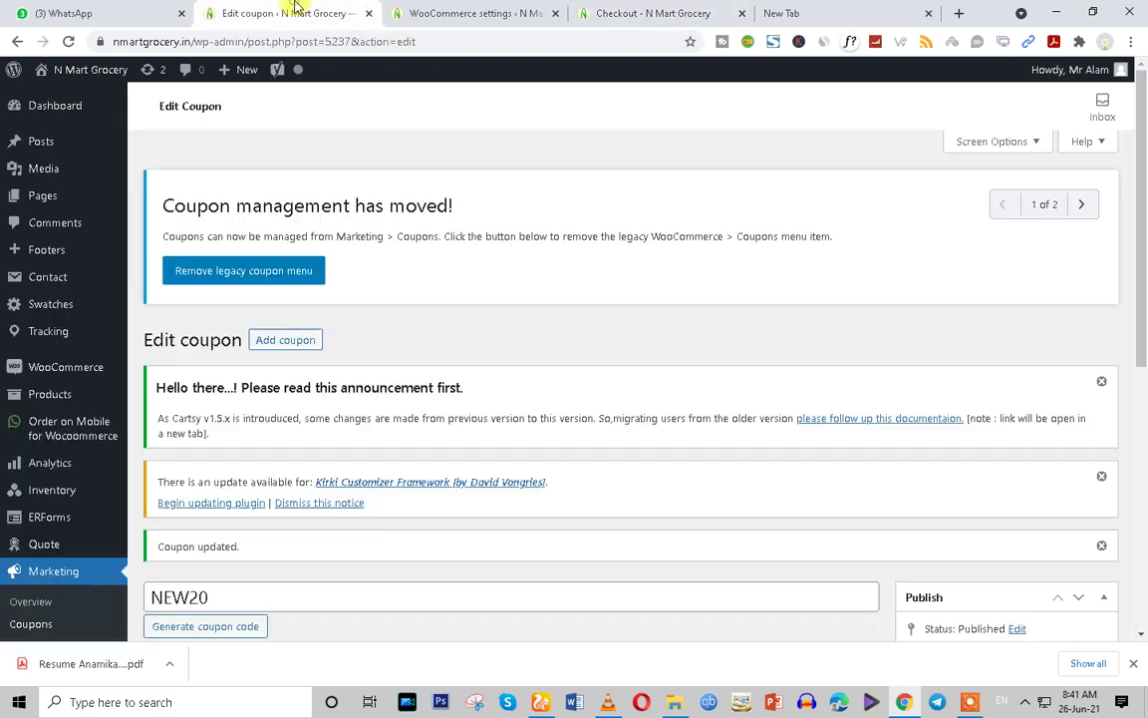
{"action": "left_click", "coordinate": [428, 13]}
{"action": "scroll", "coordinate": [300, 372], "scroll_direction": "up", "scroll_amount": 5}
{"action": "scroll", "coordinate": [300, 372], "scroll_direction": "up", "scroll_amount": 1}
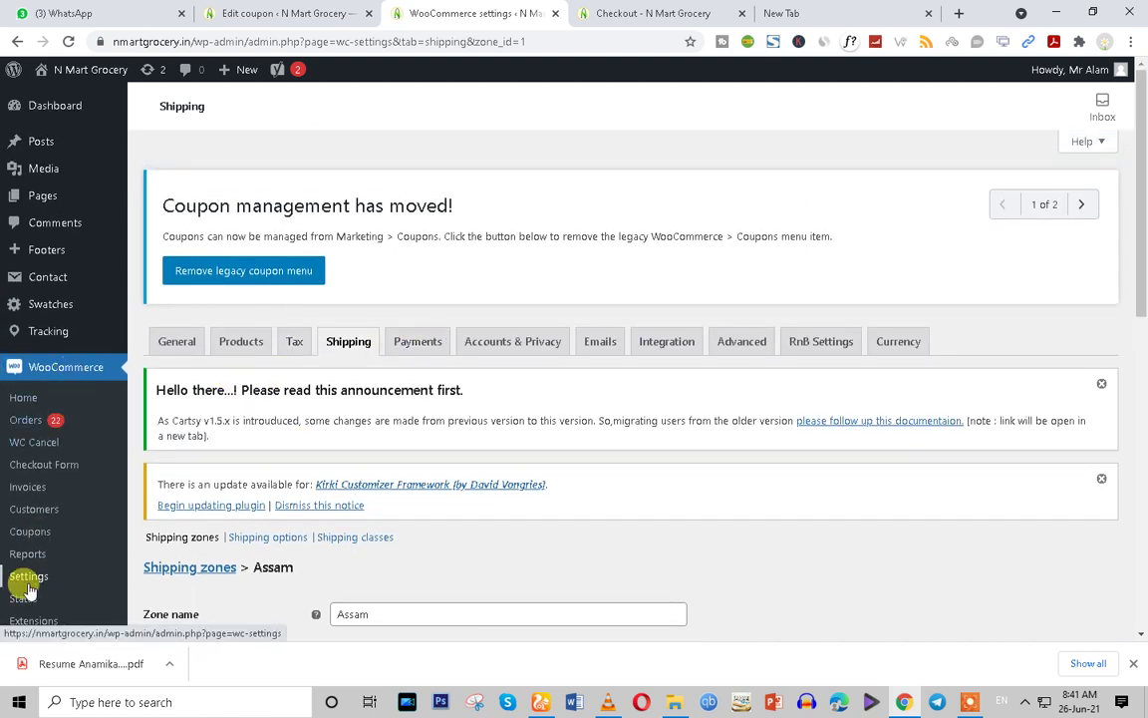
{"action": "left_click", "coordinate": [417, 345]}
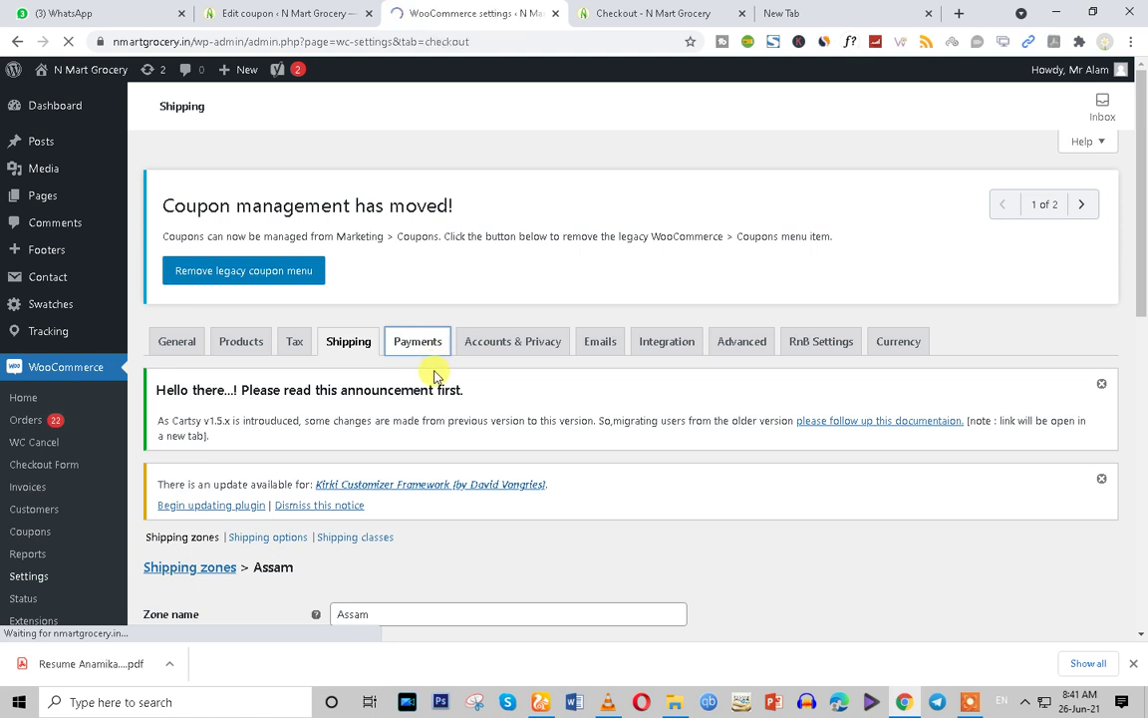
{"action": "scroll", "coordinate": [433, 375], "scroll_direction": "down", "scroll_amount": 2}
{"action": "scroll", "coordinate": [434, 376], "scroll_direction": "down", "scroll_amount": 1}
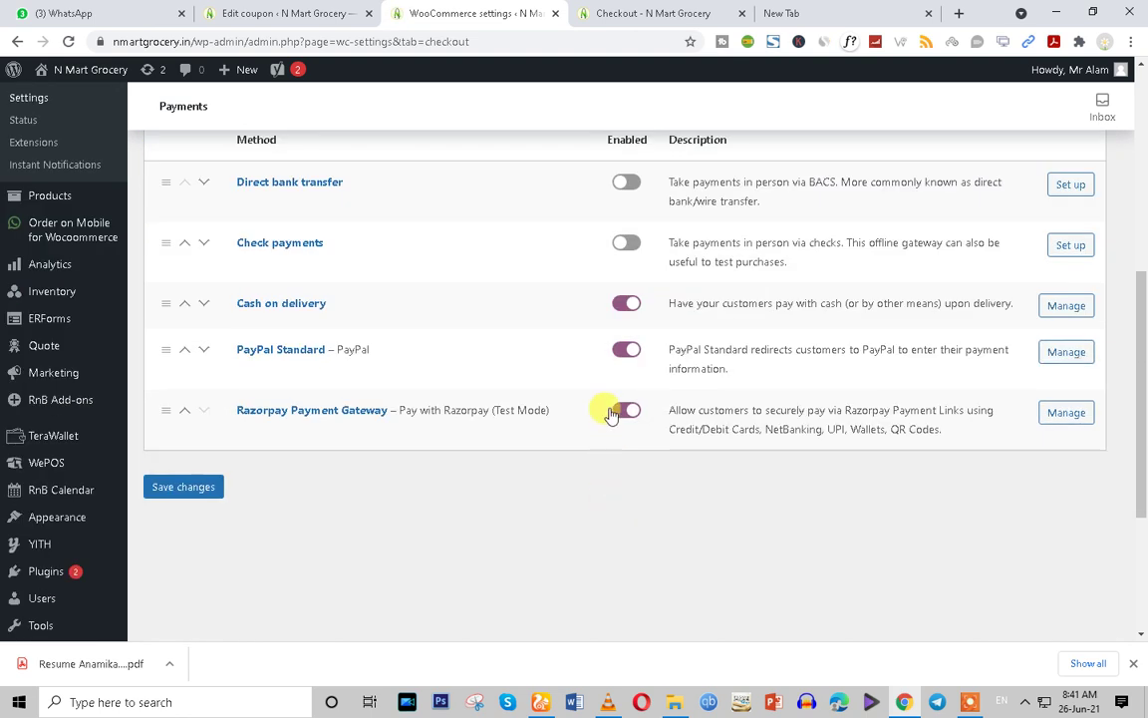
{"action": "left_click", "coordinate": [626, 351]}
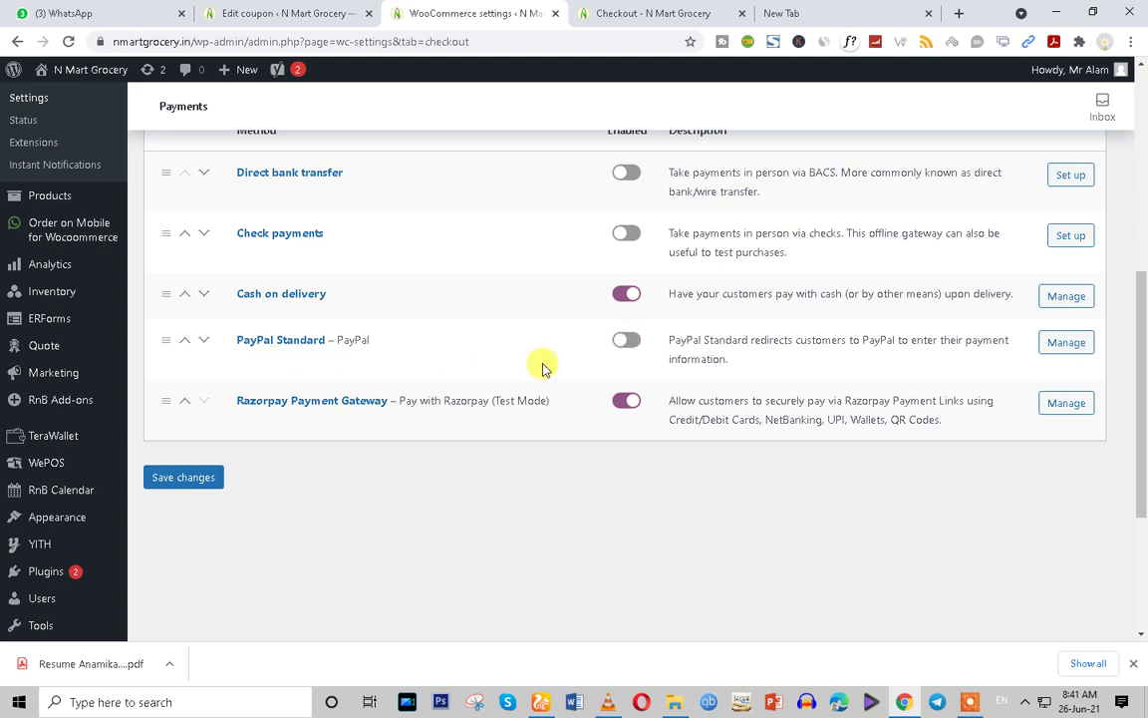
{"action": "left_click", "coordinate": [183, 482]}
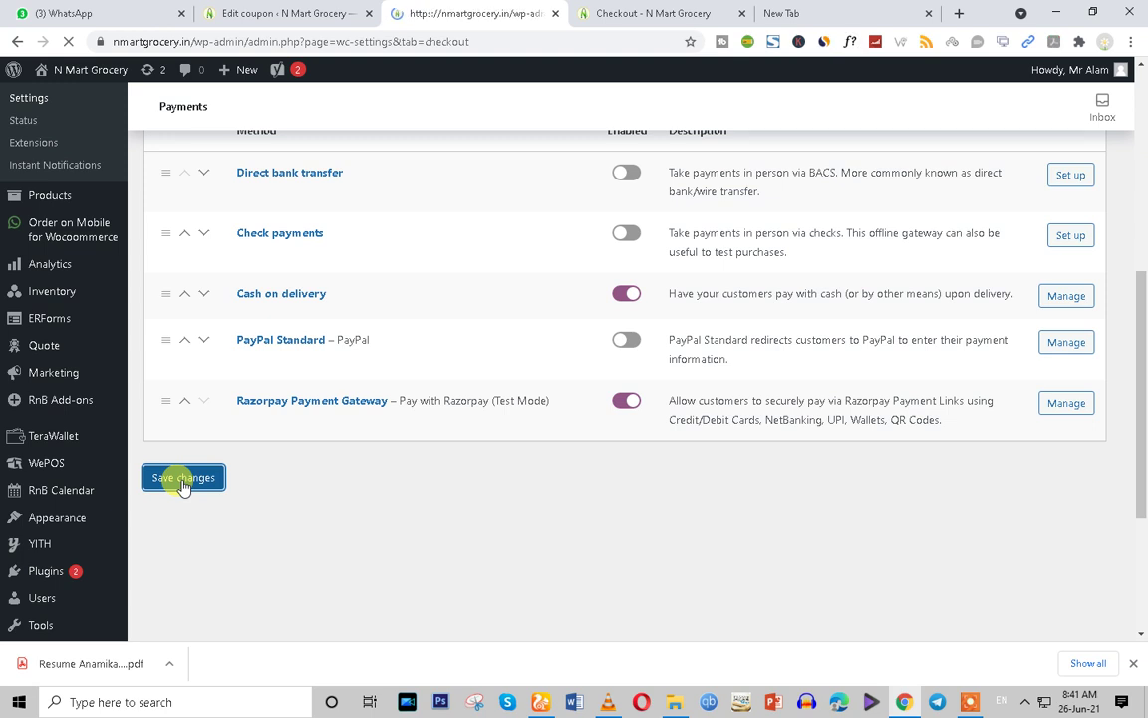
Reload the checkout page, accept the website terms and conditions, and try to place the order with Cash on delivery
{"action": "left_click", "coordinate": [638, 13]}
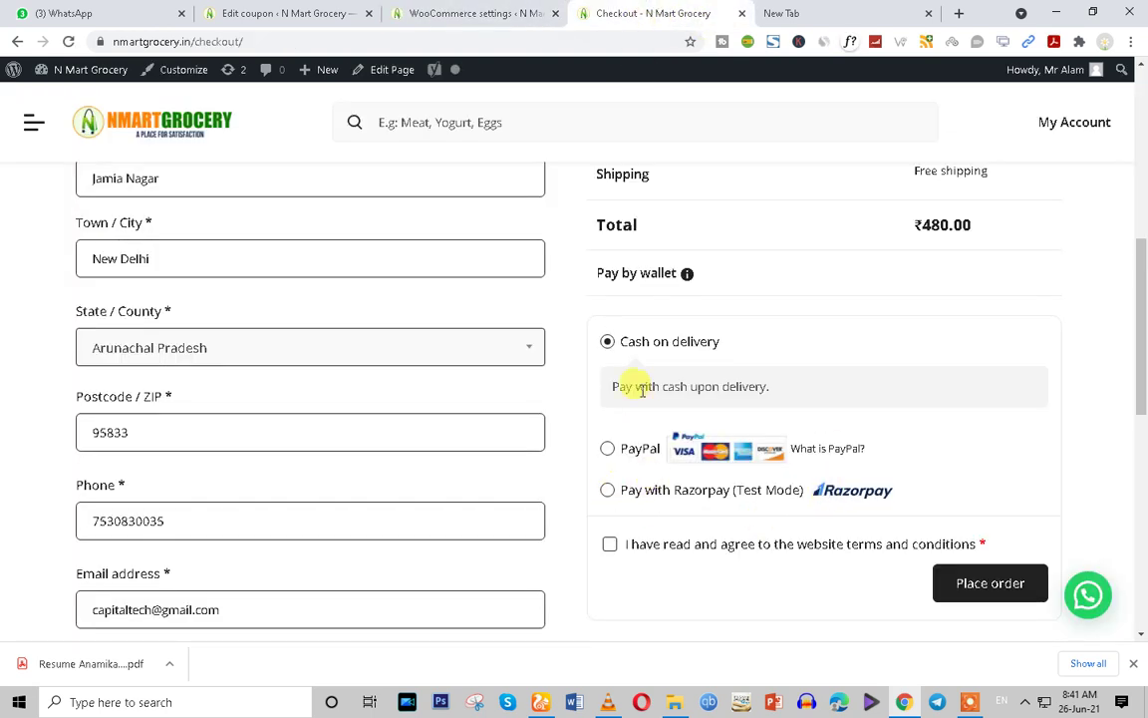
{"action": "left_click", "coordinate": [67, 41]}
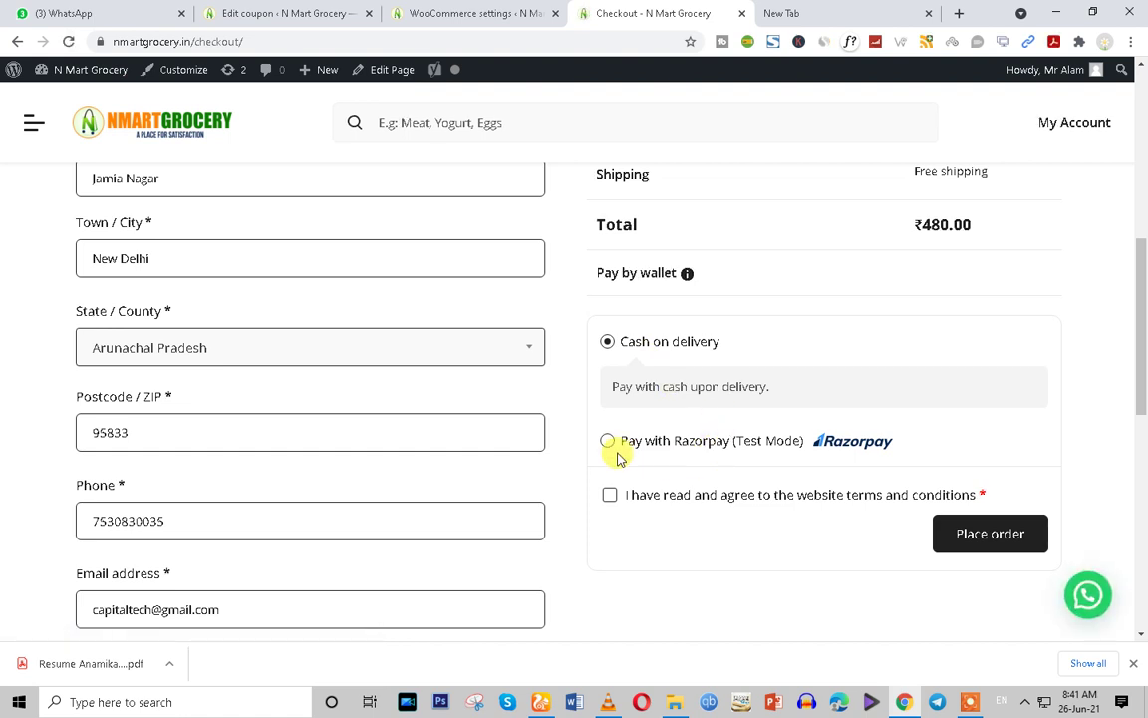
{"action": "left_click", "coordinate": [610, 496]}
{"action": "left_click", "coordinate": [982, 538]}
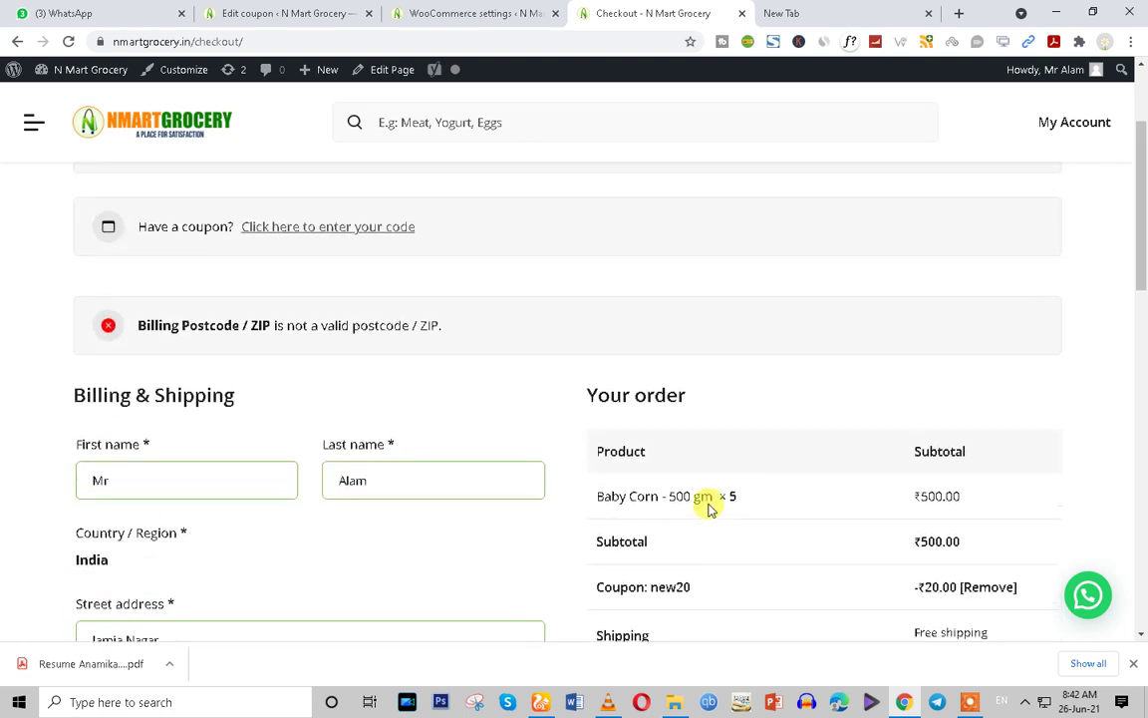
Check the validation notice on the checkout page against the billing Postcode / ZIP field
{"action": "left_click_drag", "start_coordinate": [187, 325], "coordinate": [479, 337]}
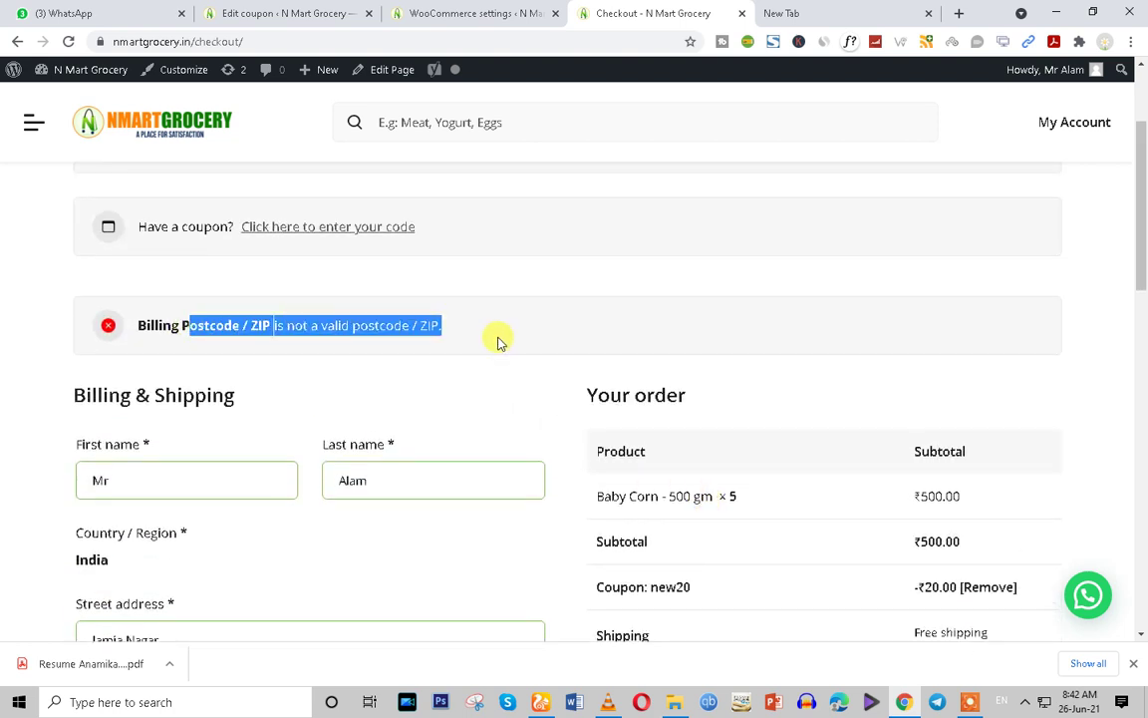
{"action": "scroll", "coordinate": [499, 340], "scroll_direction": "down", "scroll_amount": 5}
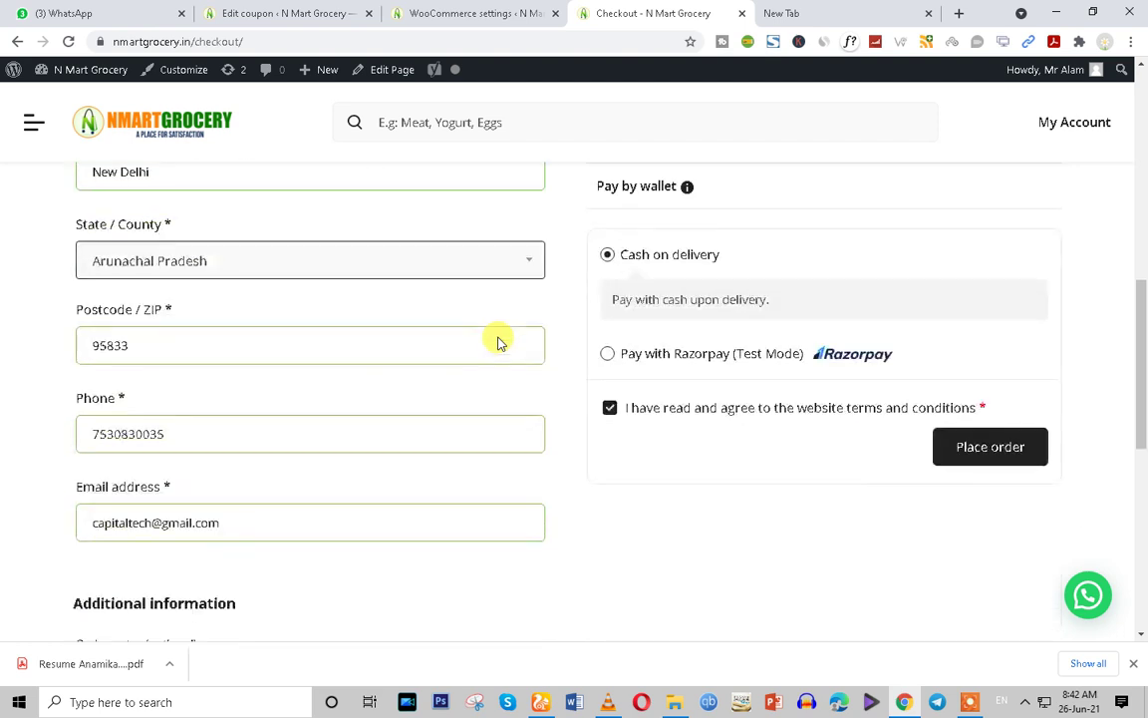
{"action": "double_click", "coordinate": [293, 344]}
{"action": "left_click", "coordinate": [239, 13]}
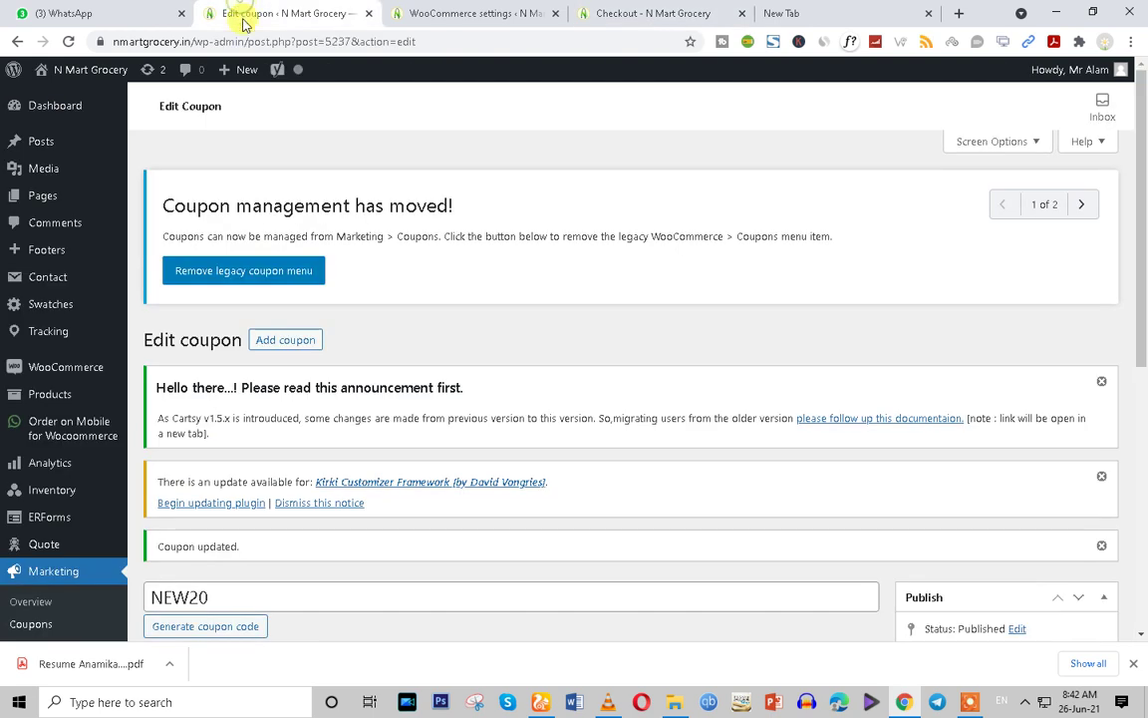
{"action": "mouse_move", "coordinate": [65, 345]}
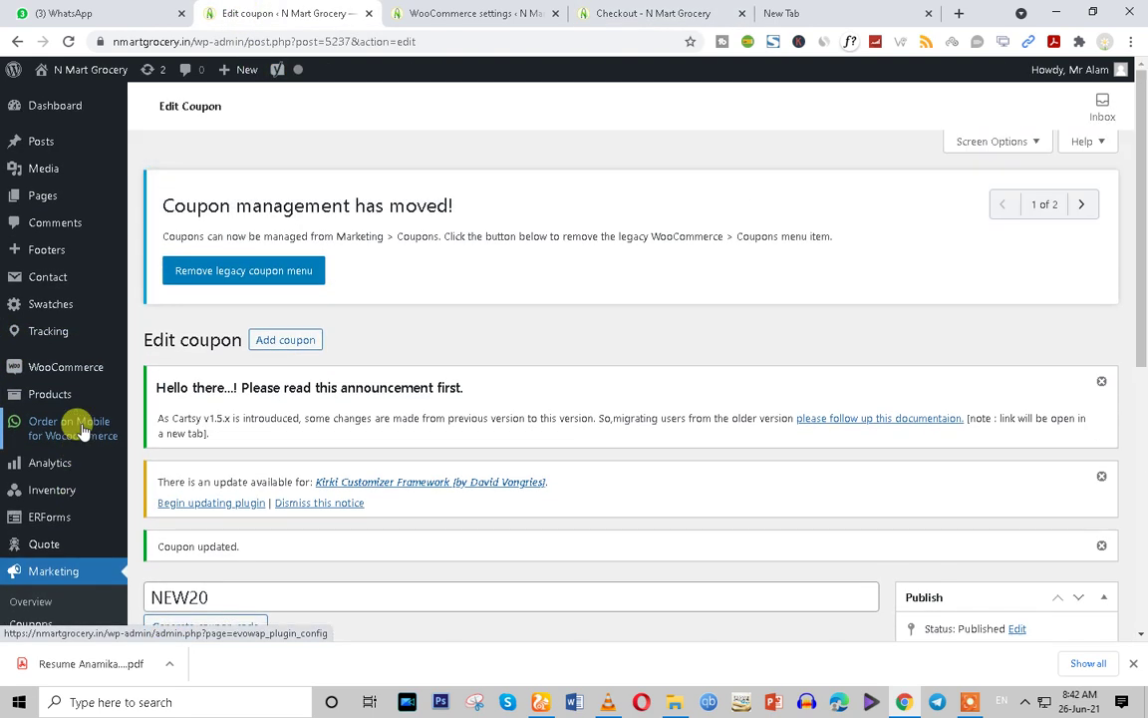
{"action": "left_click", "coordinate": [468, 13]}
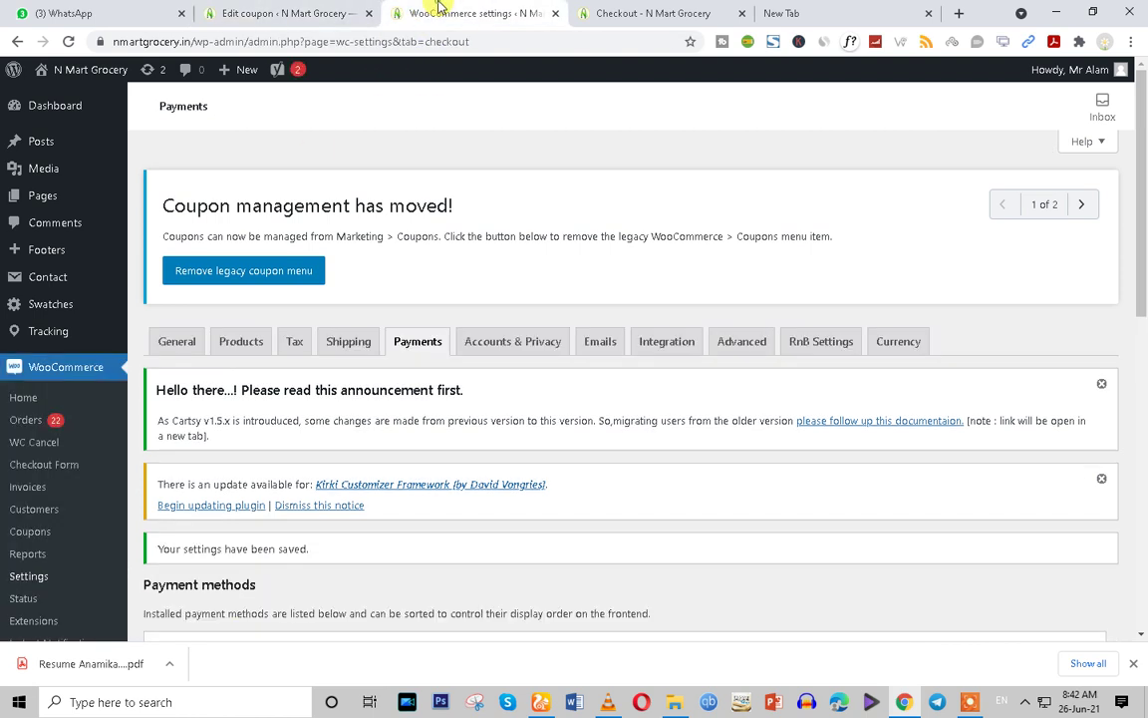
{"action": "scroll", "coordinate": [525, 399], "scroll_direction": "down", "scroll_amount": 5}
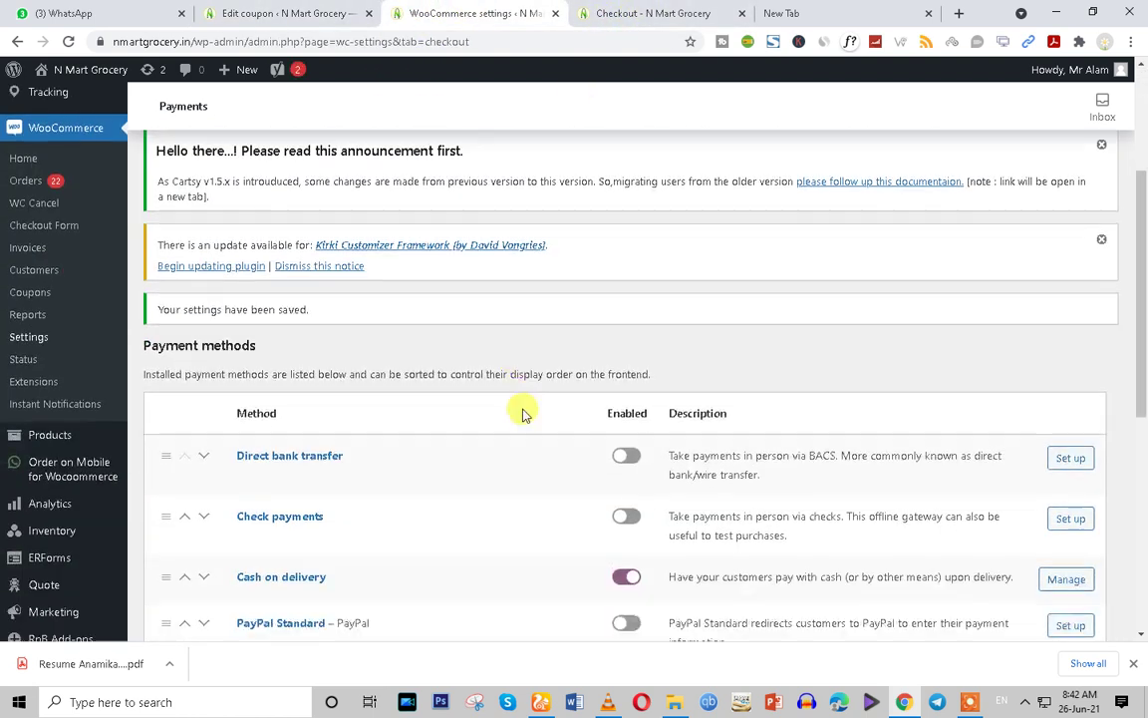
{"action": "left_click", "coordinate": [653, 13]}
{"action": "scroll", "coordinate": [568, 359], "scroll_direction": "up", "scroll_amount": 3}
{"action": "left_click", "coordinate": [470, 14]}
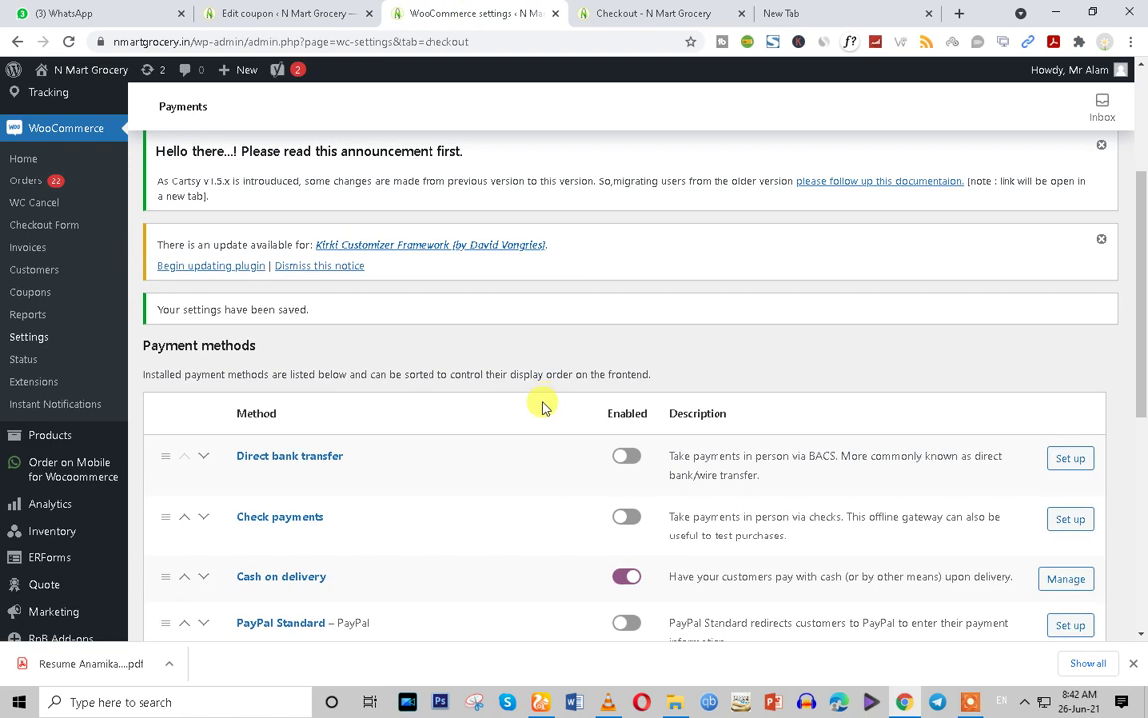
{"action": "left_click", "coordinate": [598, 14]}
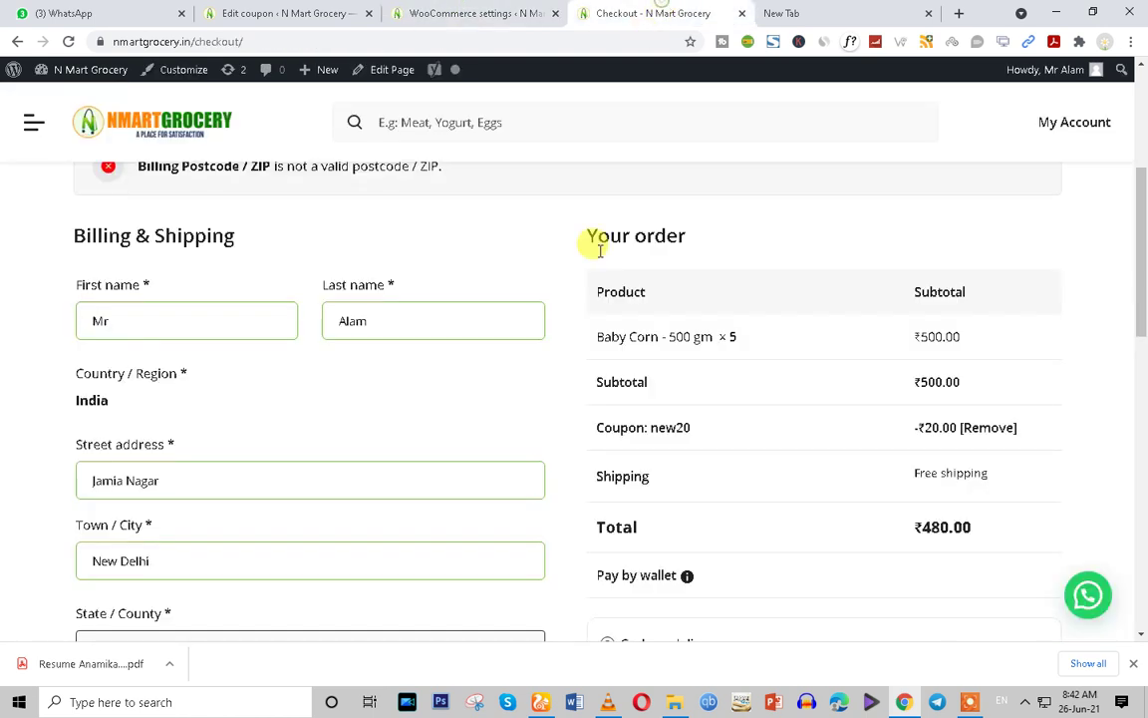
Replace the billing Postcode / ZIP on the checkout page with a six-digit Indian postcode
{"action": "scroll", "coordinate": [507, 469], "scroll_direction": "down", "scroll_amount": 5}
{"action": "scroll", "coordinate": [509, 472], "scroll_direction": "down", "scroll_amount": 5}
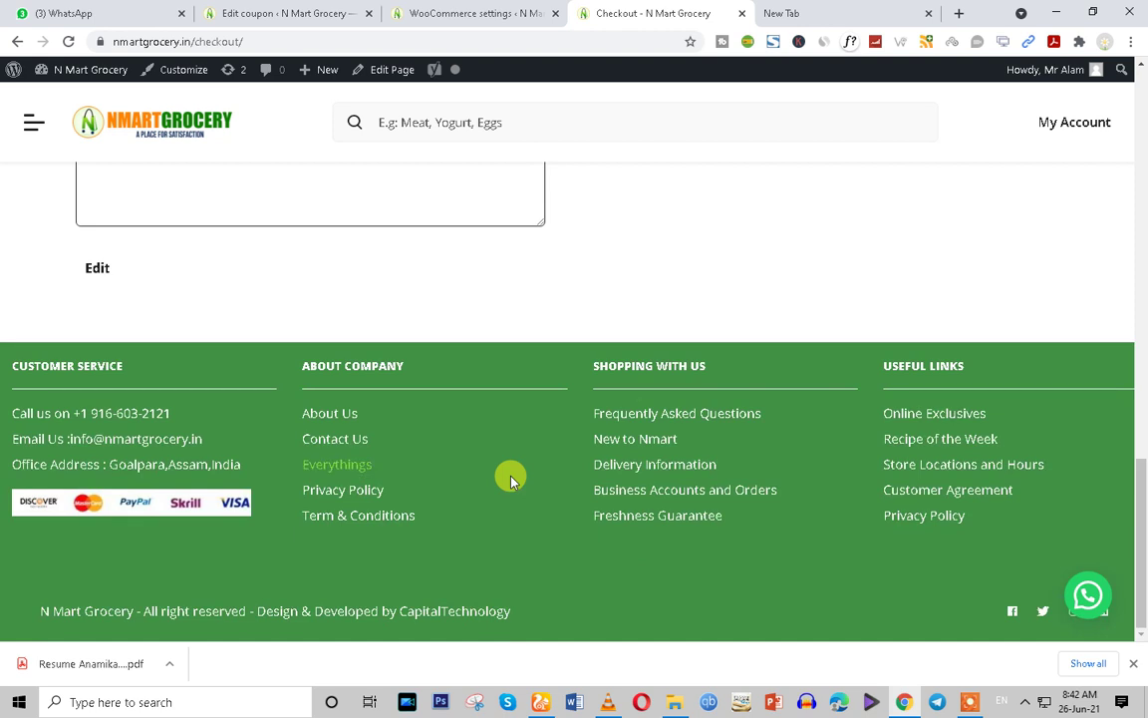
{"action": "scroll", "coordinate": [509, 479], "scroll_direction": "up", "scroll_amount": 2}
{"action": "scroll", "coordinate": [509, 479], "scroll_direction": "up", "scroll_amount": 6}
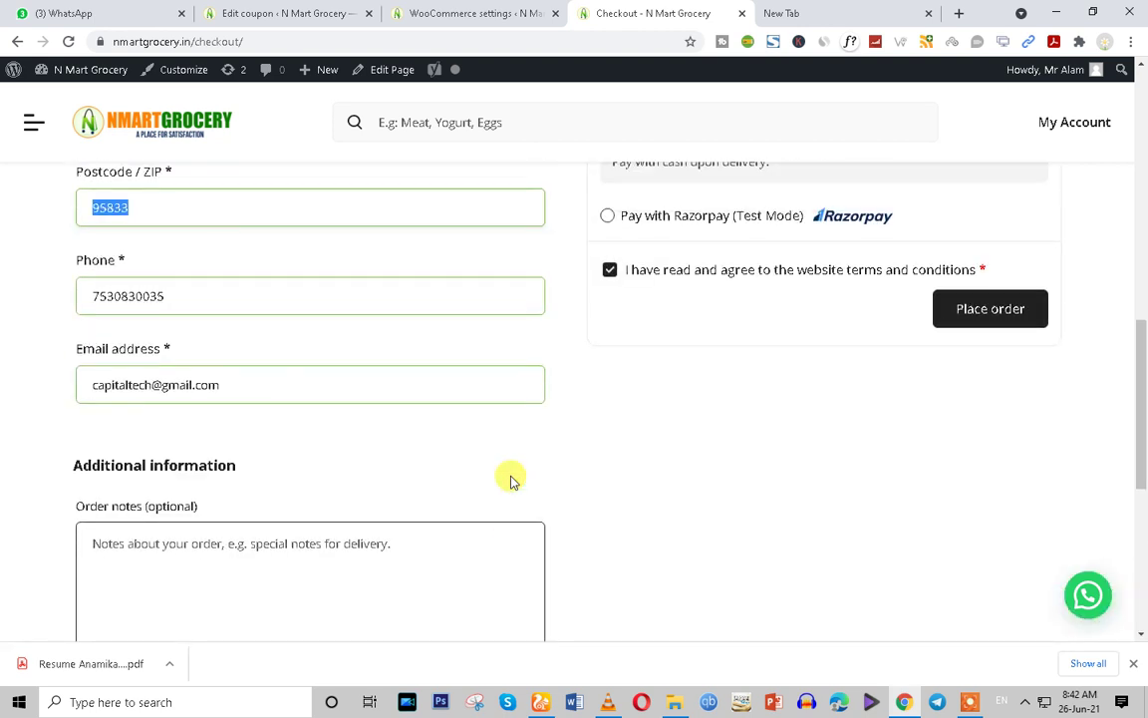
{"action": "double_click", "coordinate": [178, 371]}
{"action": "type", "text": "111"}
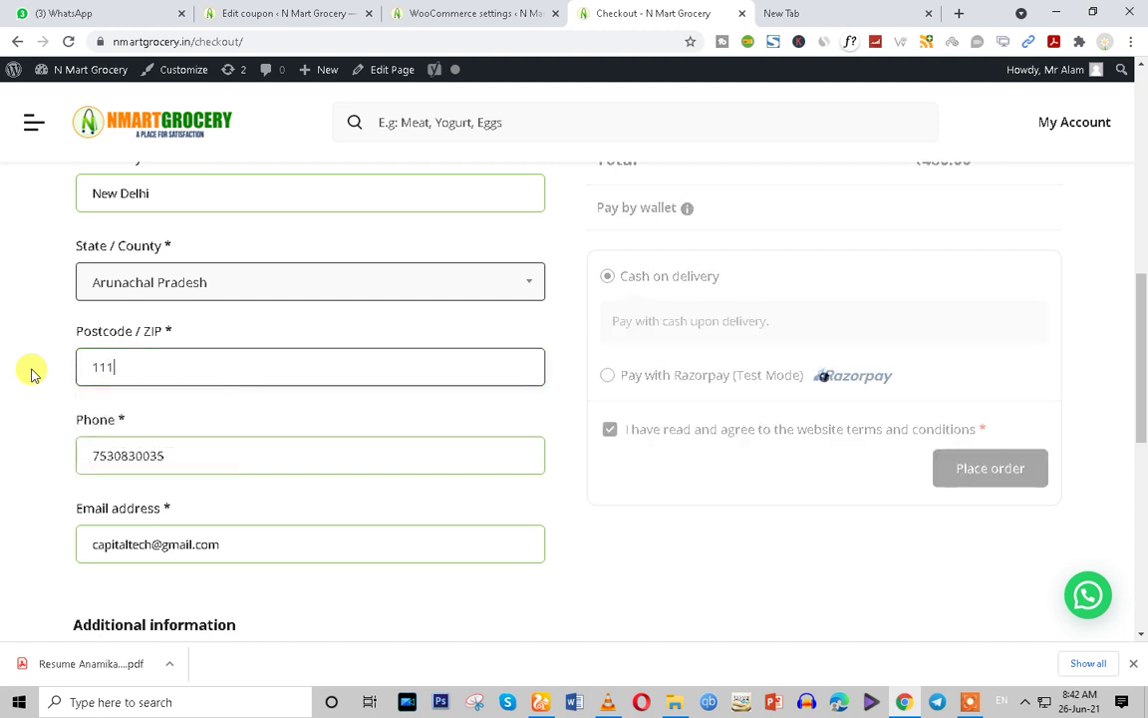
{"action": "key", "text": "BackSpace"}
{"action": "type", "text": "0025"}
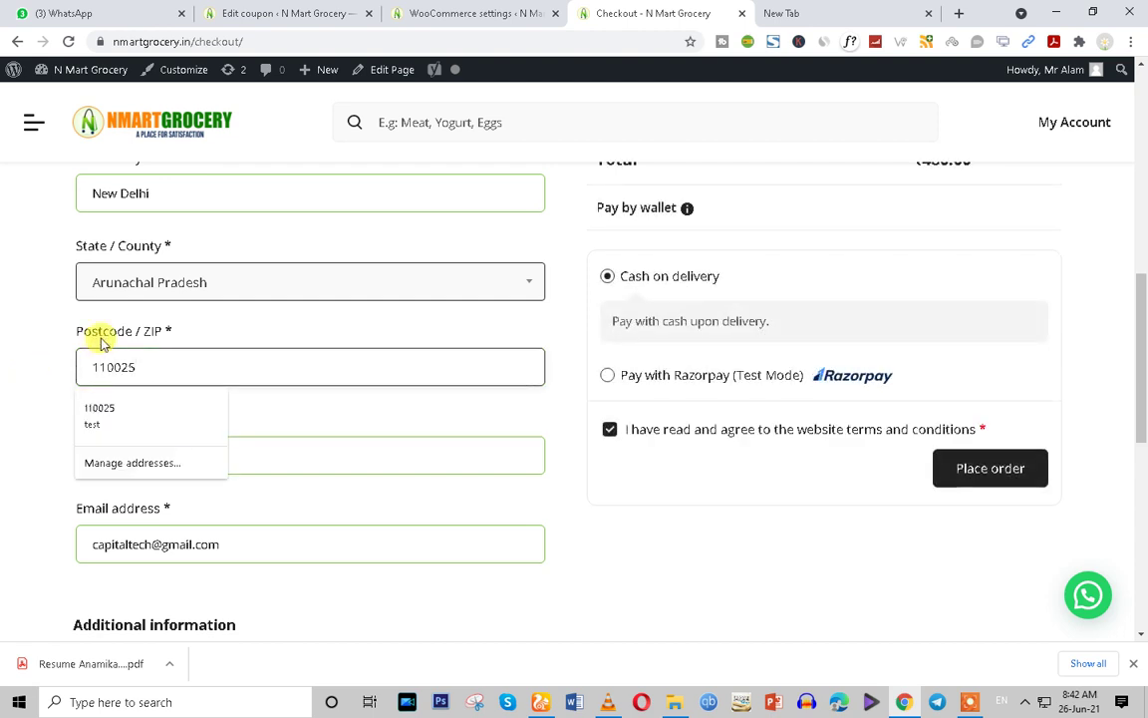
Search Google for "assam pin code number" in the empty browser tab and look through the results
{"action": "left_click", "coordinate": [814, 8]}
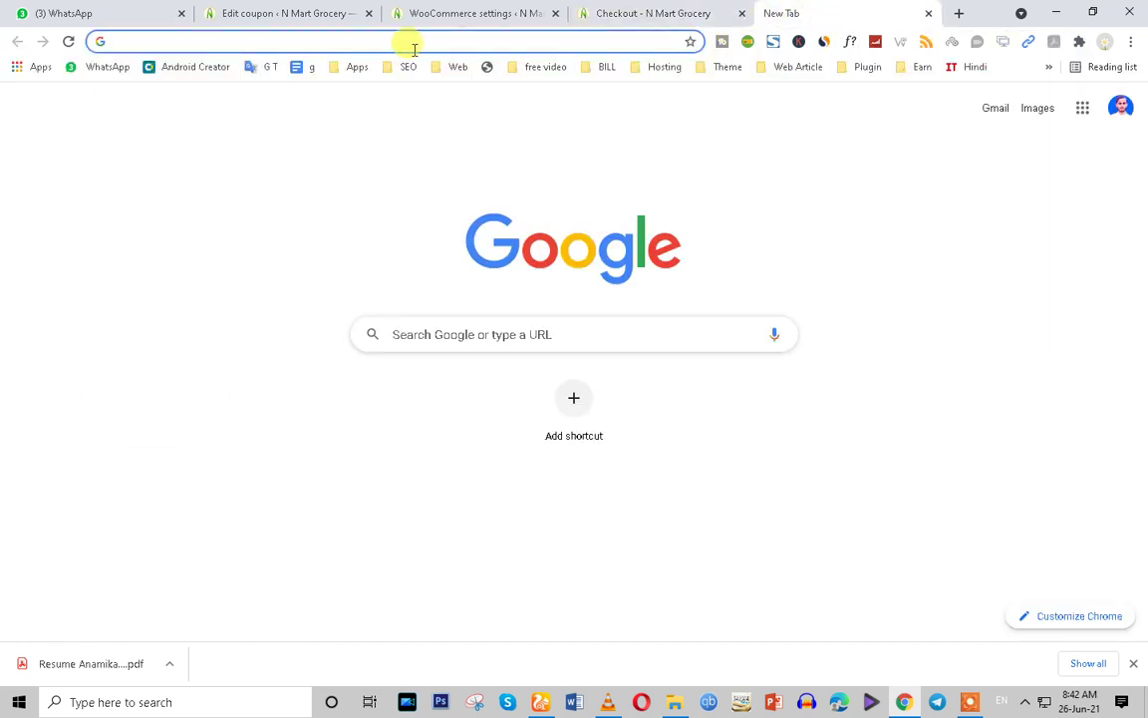
{"action": "type", "text": "assa"}
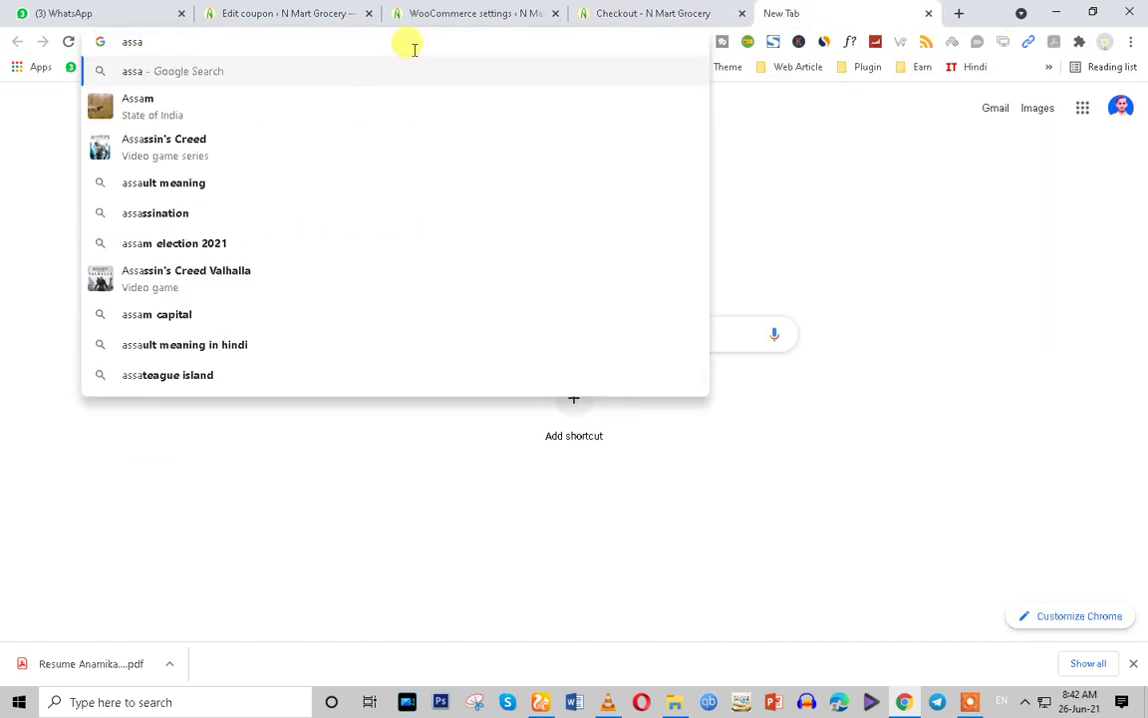
{"action": "type", "text": "m"}
{"action": "key", "text": "Return"}
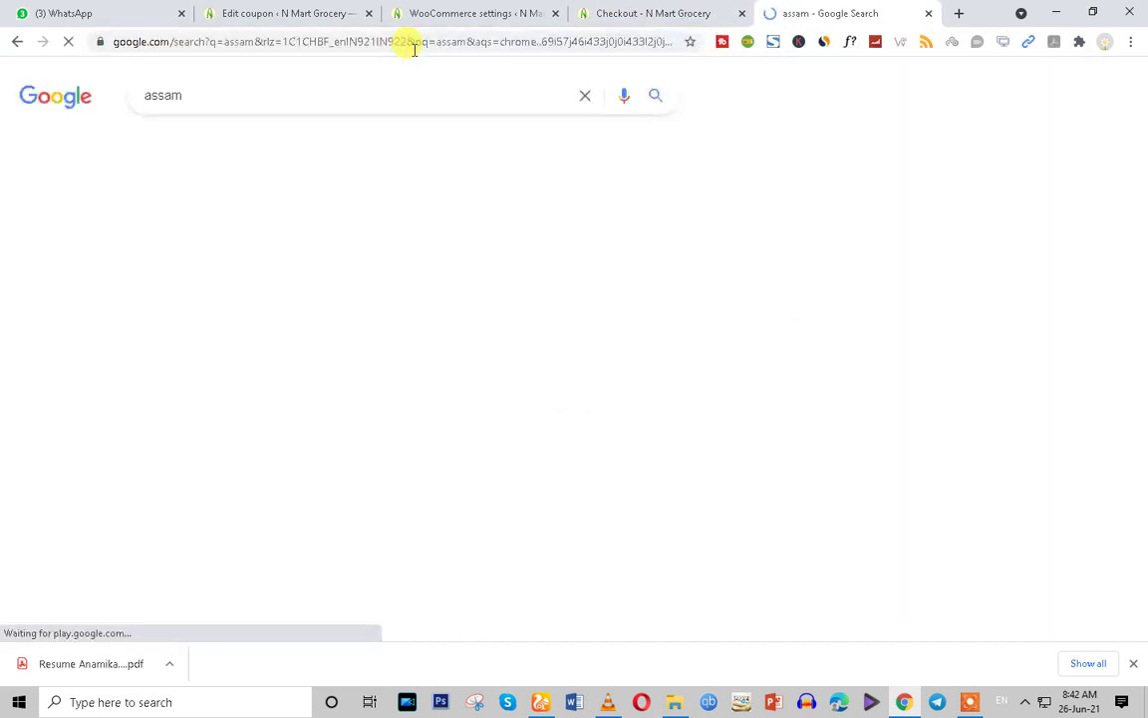
{"action": "left_click", "coordinate": [199, 96]}
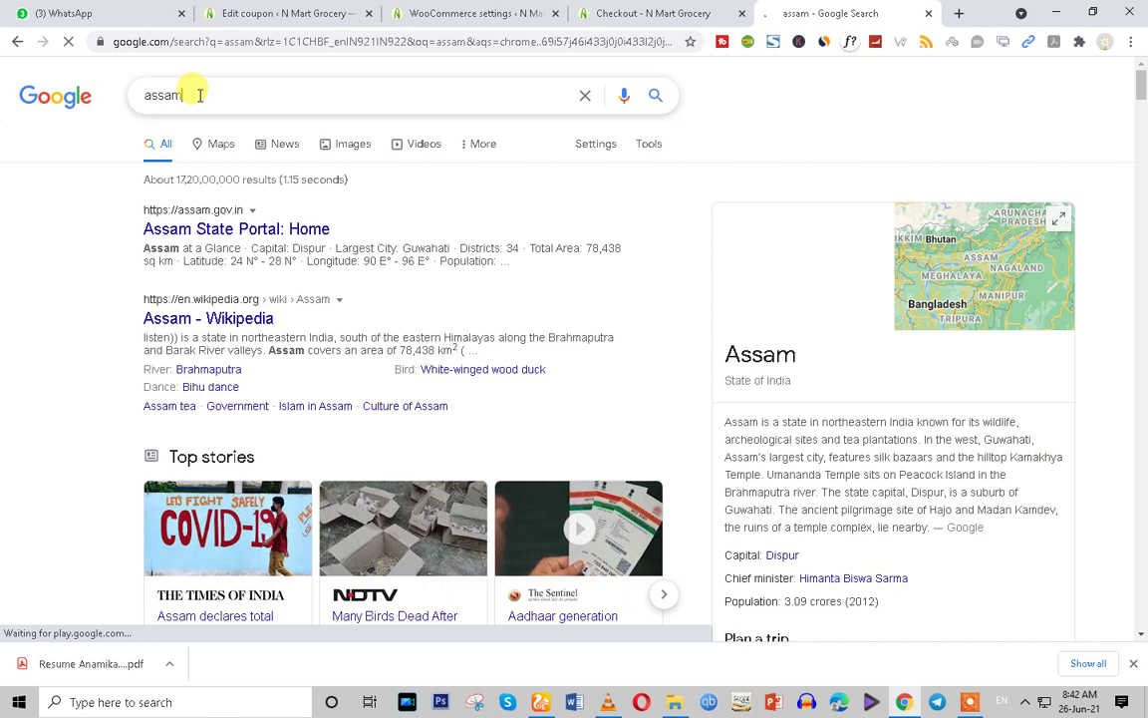
{"action": "type", "text": "pin"}
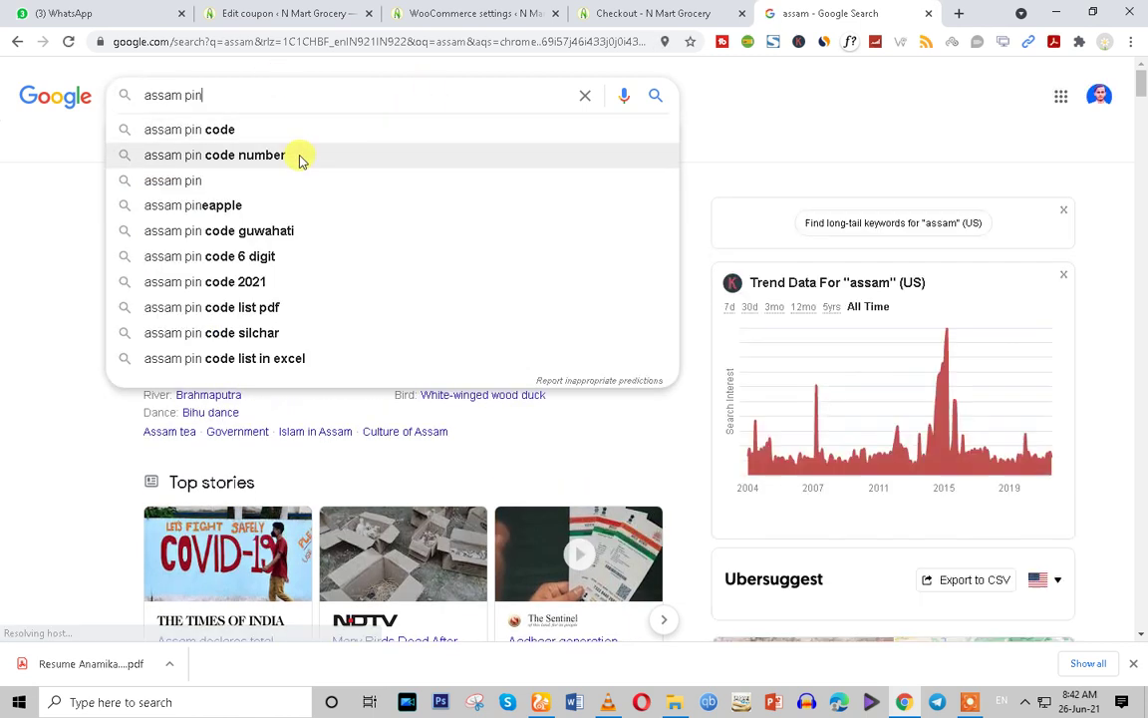
{"action": "left_click", "coordinate": [300, 156]}
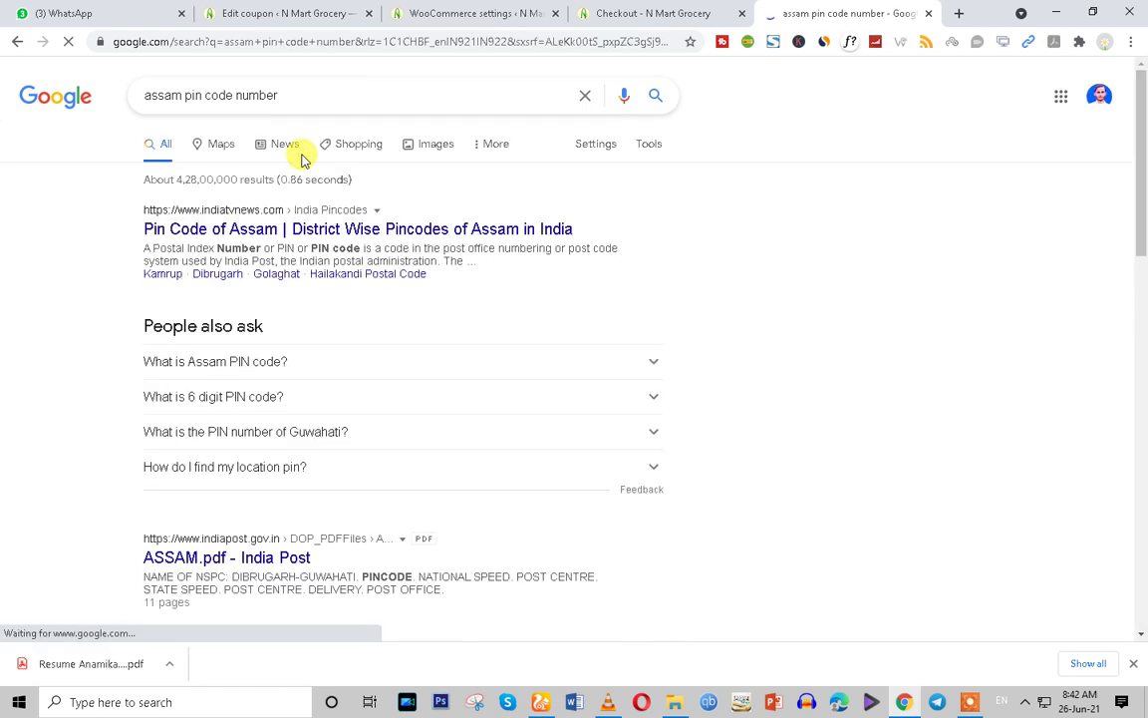
{"action": "scroll", "coordinate": [325, 221], "scroll_direction": "down", "scroll_amount": 3}
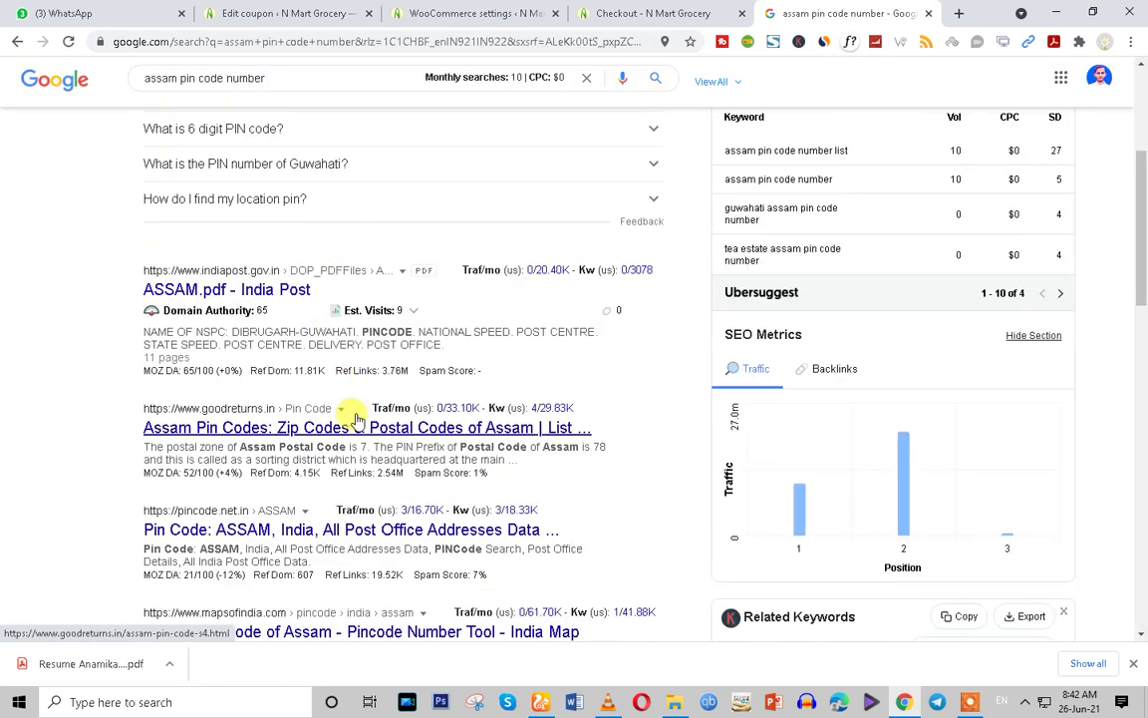
{"action": "scroll", "coordinate": [356, 418], "scroll_direction": "up", "scroll_amount": 2}
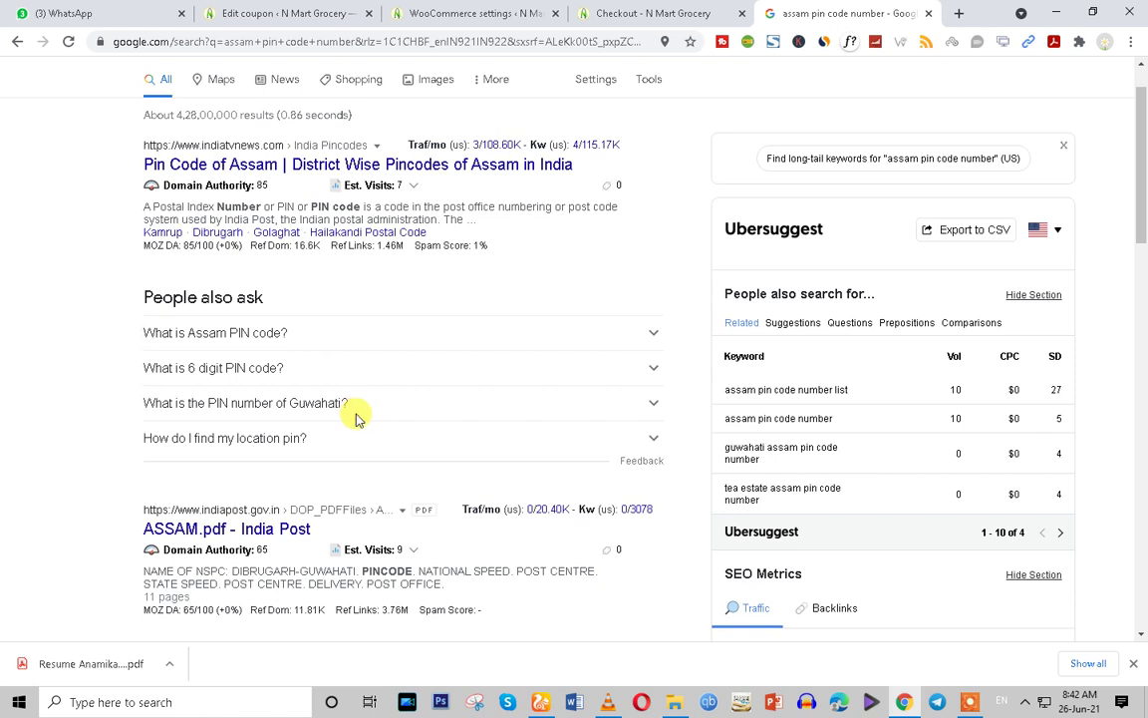
{"action": "scroll", "coordinate": [357, 419], "scroll_direction": "down", "scroll_amount": 3}
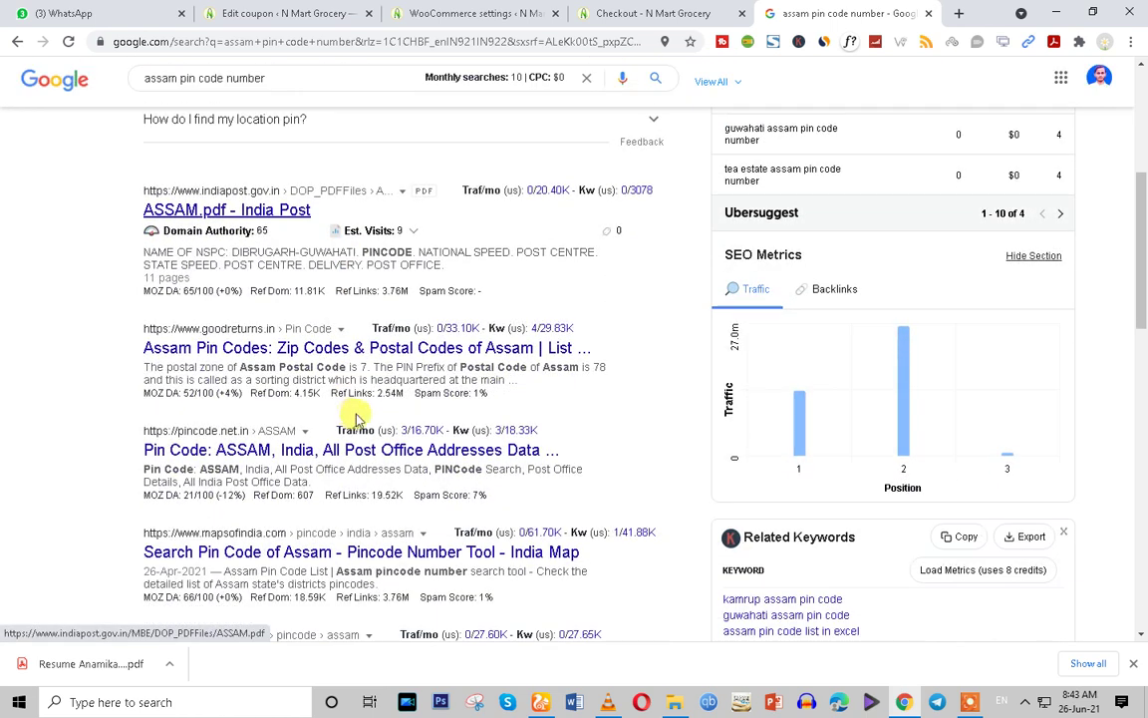
{"action": "mouse_move", "coordinate": [195, 391]}
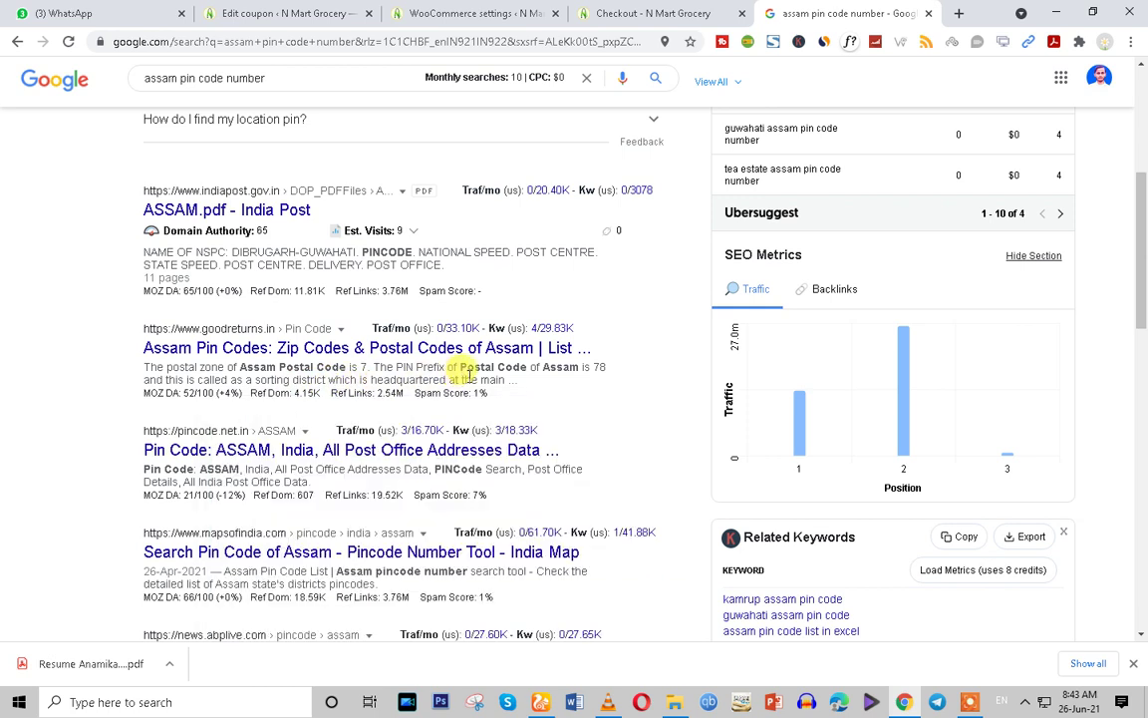
Shorten the Google search to "assam pin code" and run it again
{"action": "left_click_drag", "start_coordinate": [221, 77], "coordinate": [289, 78]}
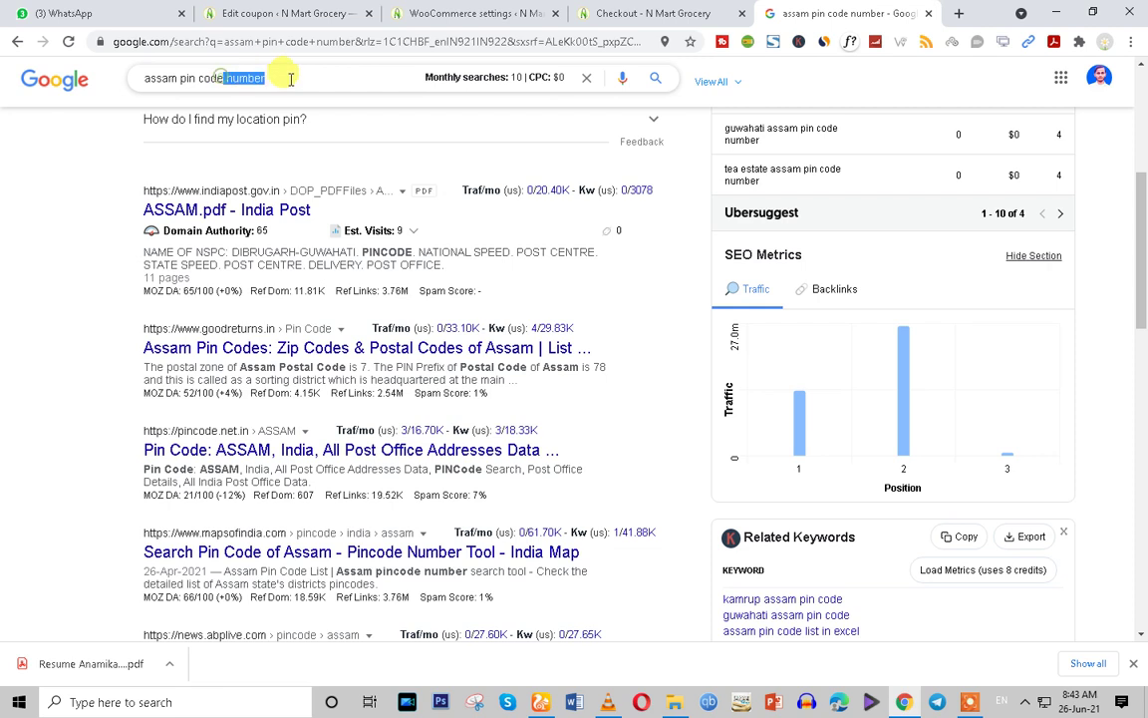
{"action": "key", "text": "BackSpace"}
{"action": "key", "text": "Return"}
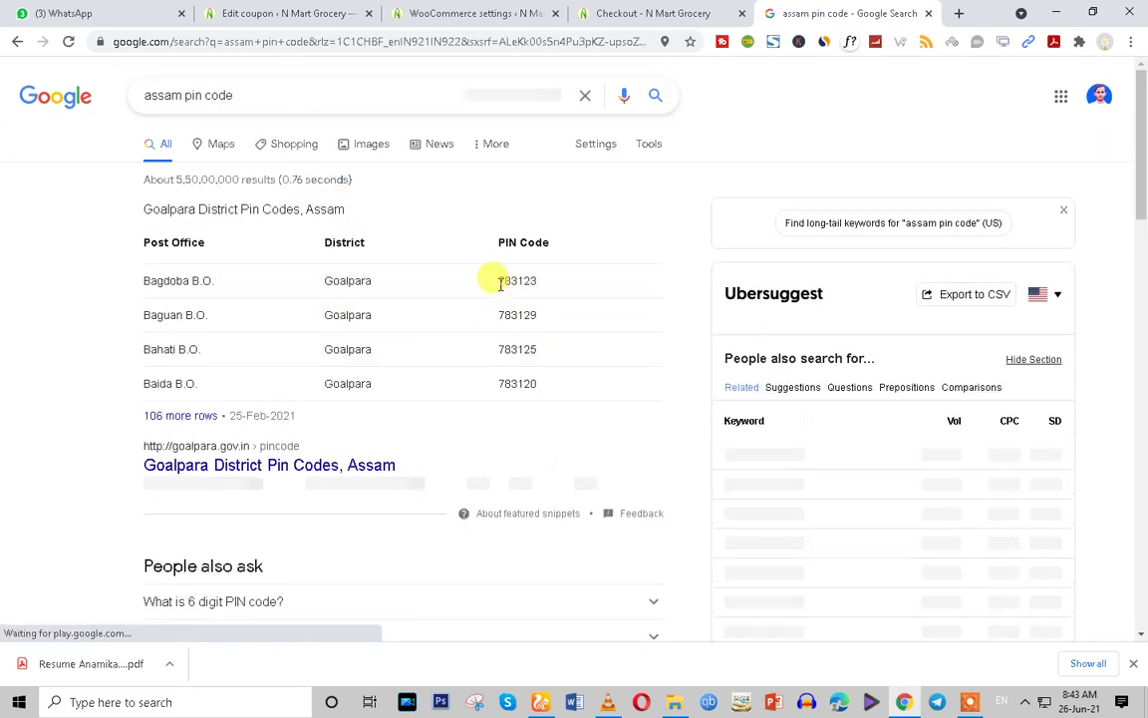
Copy the PIN code of the Bagdoba B.O. post office in Goalpara and return to the checkout page
{"action": "left_click_drag", "start_coordinate": [498, 280], "coordinate": [543, 286]}
{"action": "key", "text": "ctrl+c"}
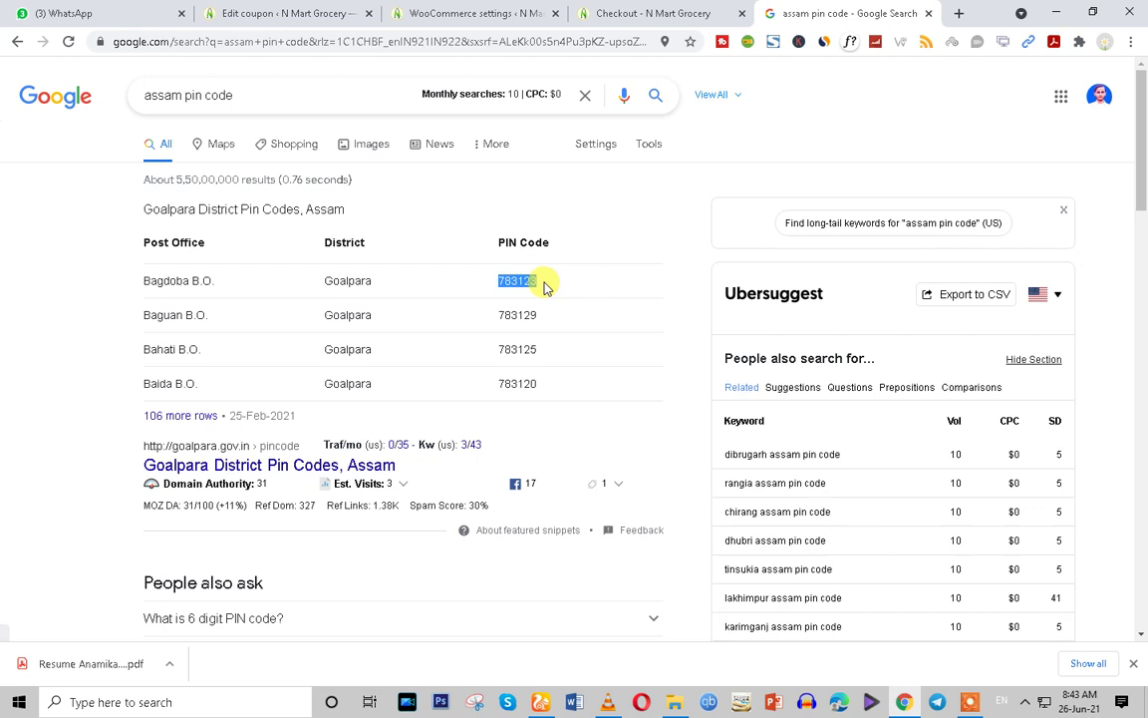
{"action": "left_click", "coordinate": [419, 12]}
{"action": "left_click", "coordinate": [598, 12]}
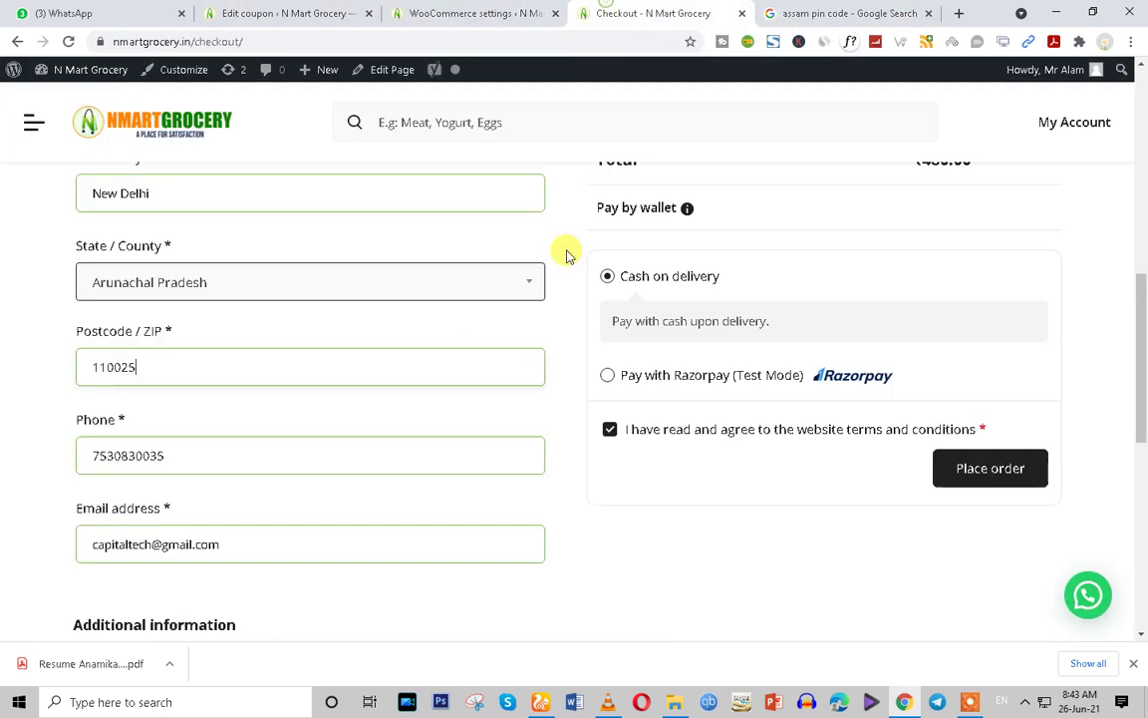
Replace the billing Postcode / ZIP with the copied Goalpara PIN code and set the State / County to Assam
{"action": "left_click_drag", "start_coordinate": [170, 374], "coordinate": [12, 377]}
{"action": "key", "text": "ctrl+v"}
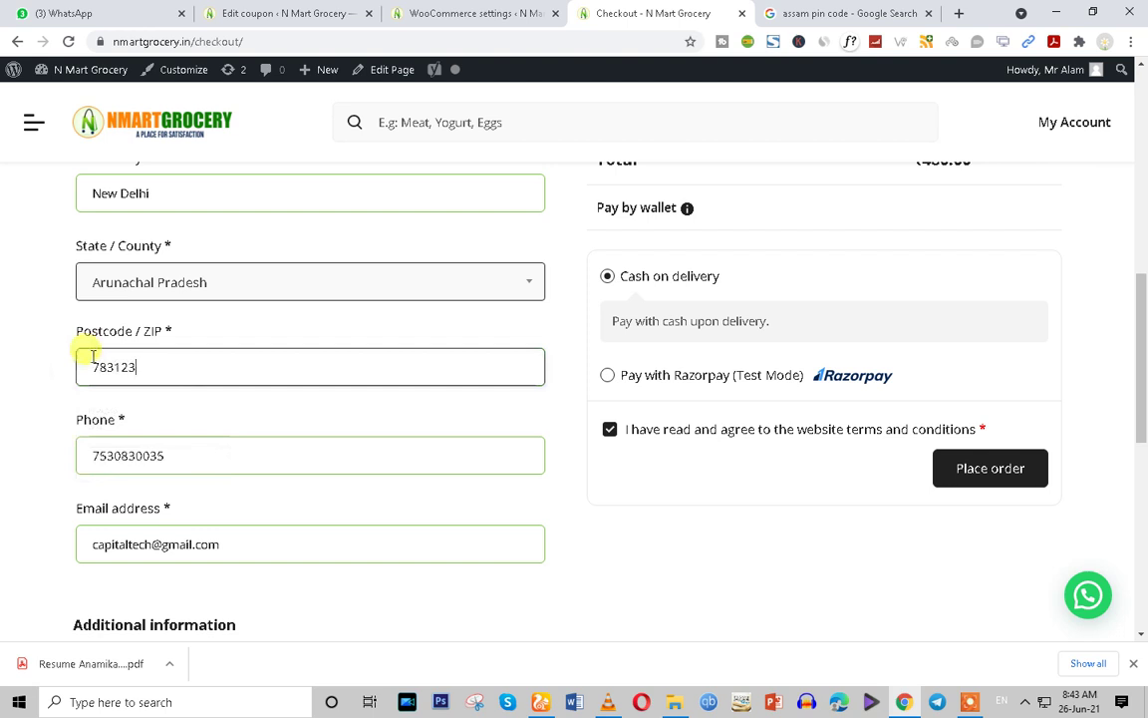
{"action": "left_click", "coordinate": [189, 282]}
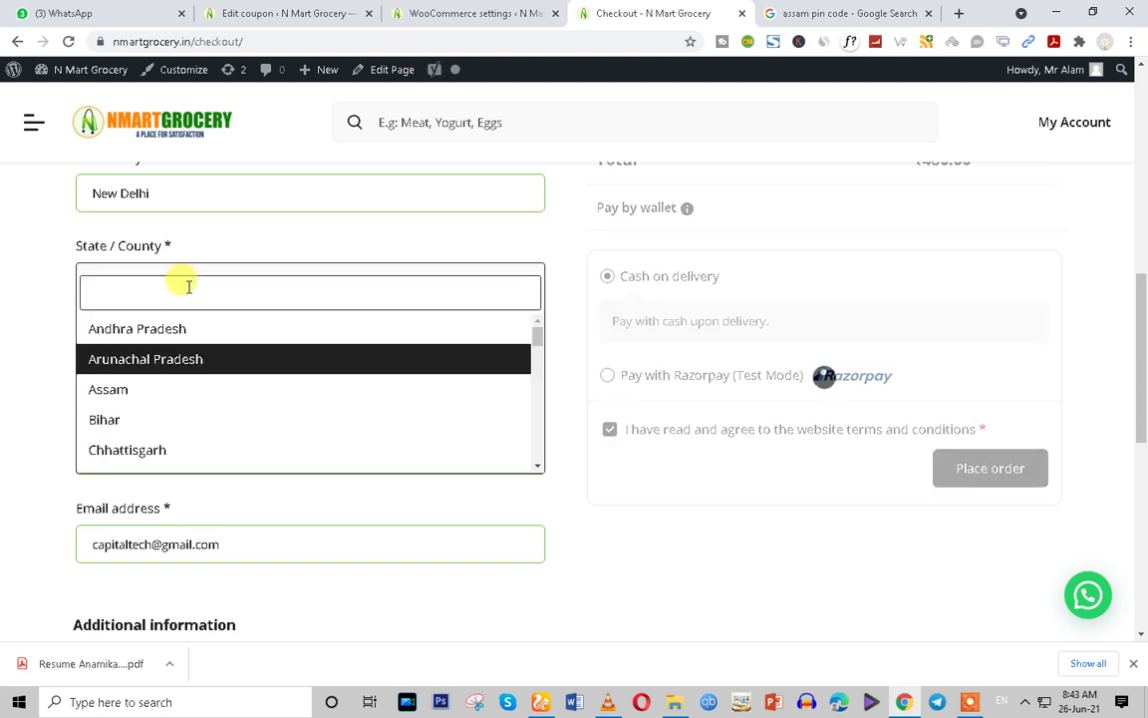
{"action": "type", "text": "a"}
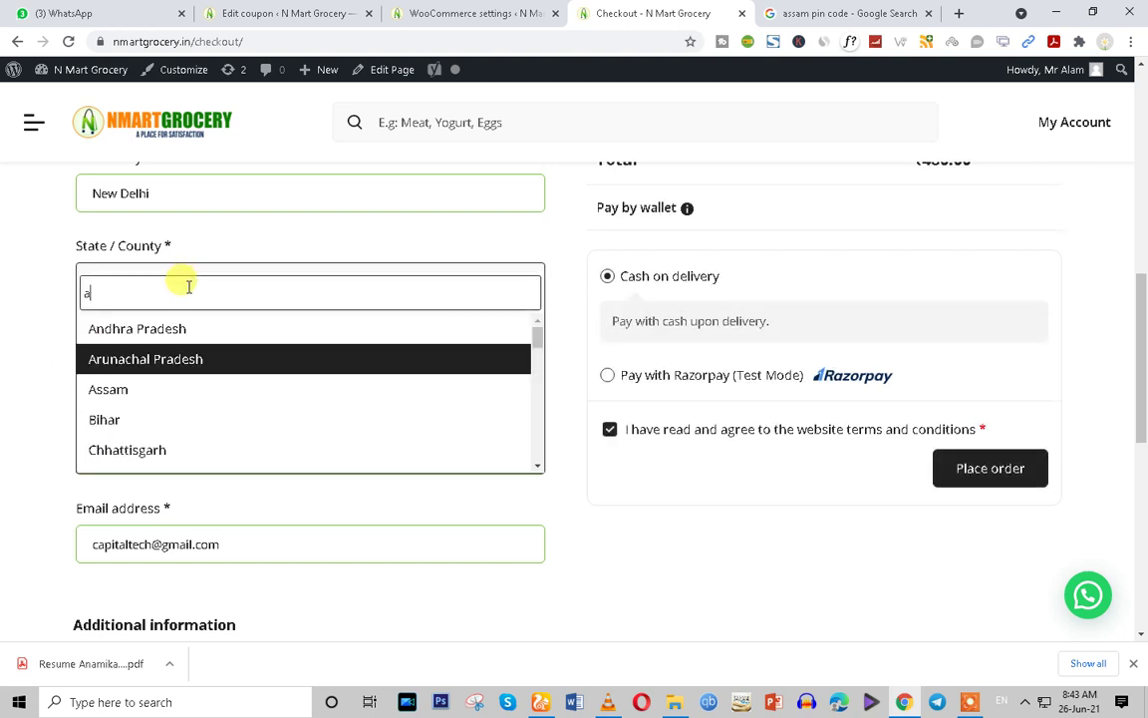
{"action": "type", "text": "ssa"}
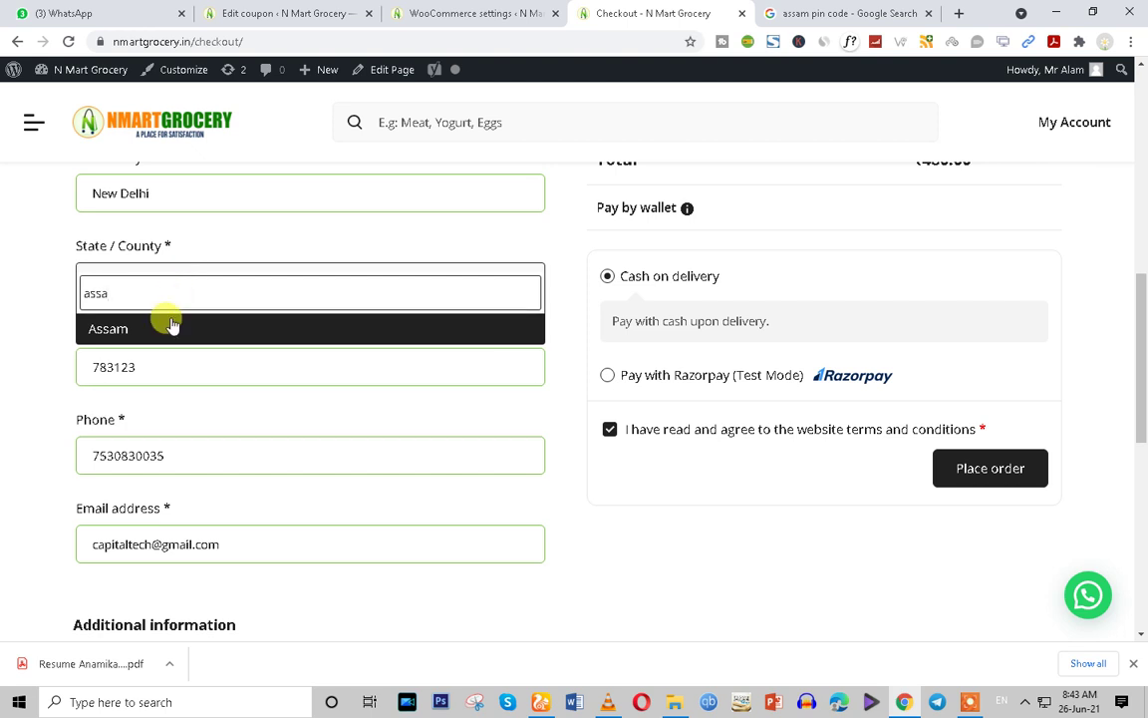
{"action": "left_click", "coordinate": [167, 325]}
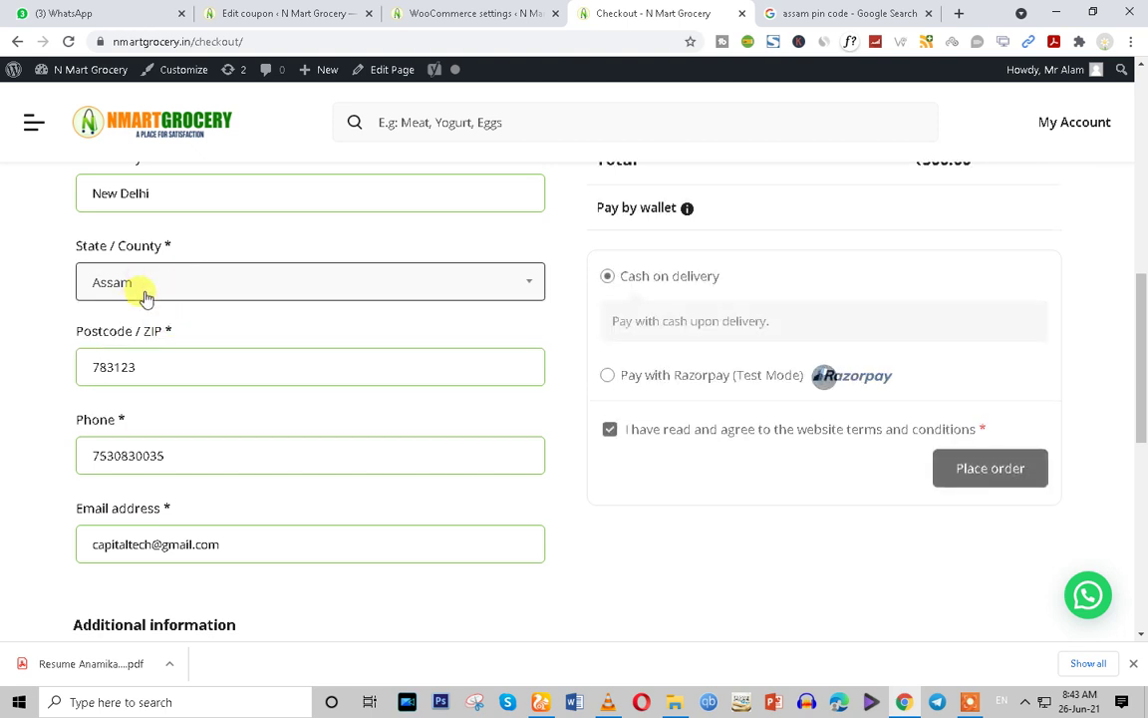
{"action": "scroll", "coordinate": [195, 378], "scroll_direction": "up", "scroll_amount": 1}
{"action": "scroll", "coordinate": [206, 406], "scroll_direction": "up", "scroll_amount": 1}
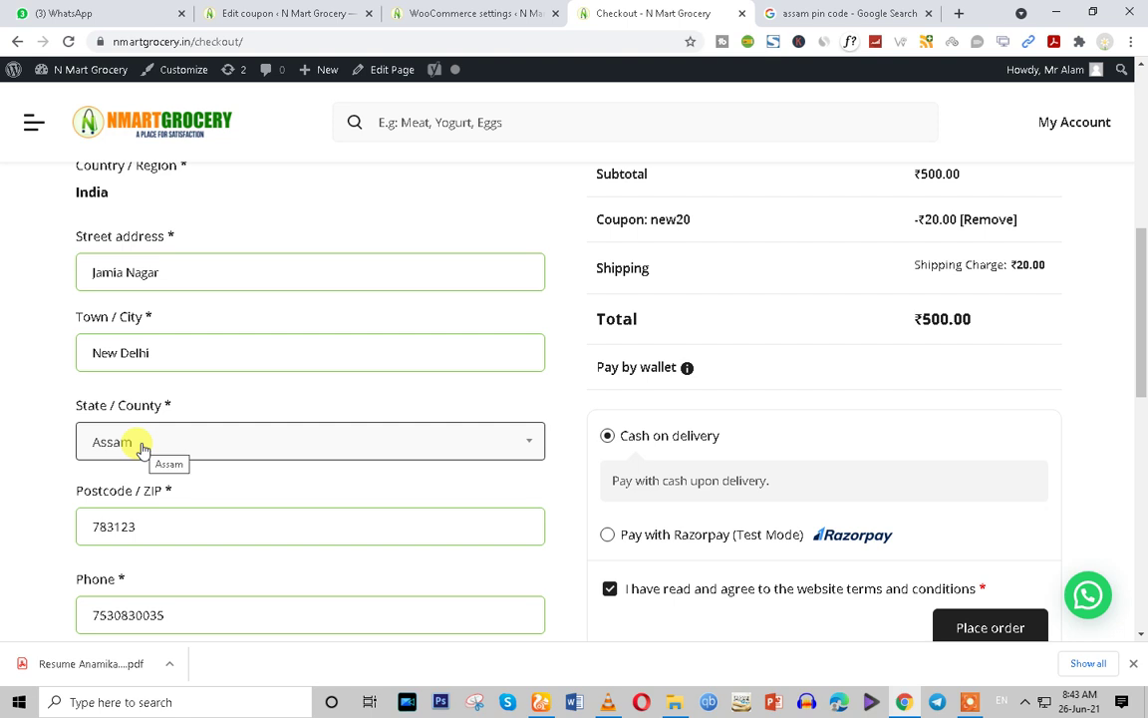
Open the general WooCommerce settings and review the store address, selling locations and shipping locations
{"action": "left_click", "coordinate": [284, 13]}
{"action": "scroll", "coordinate": [179, 419], "scroll_direction": "down", "scroll_amount": 4}
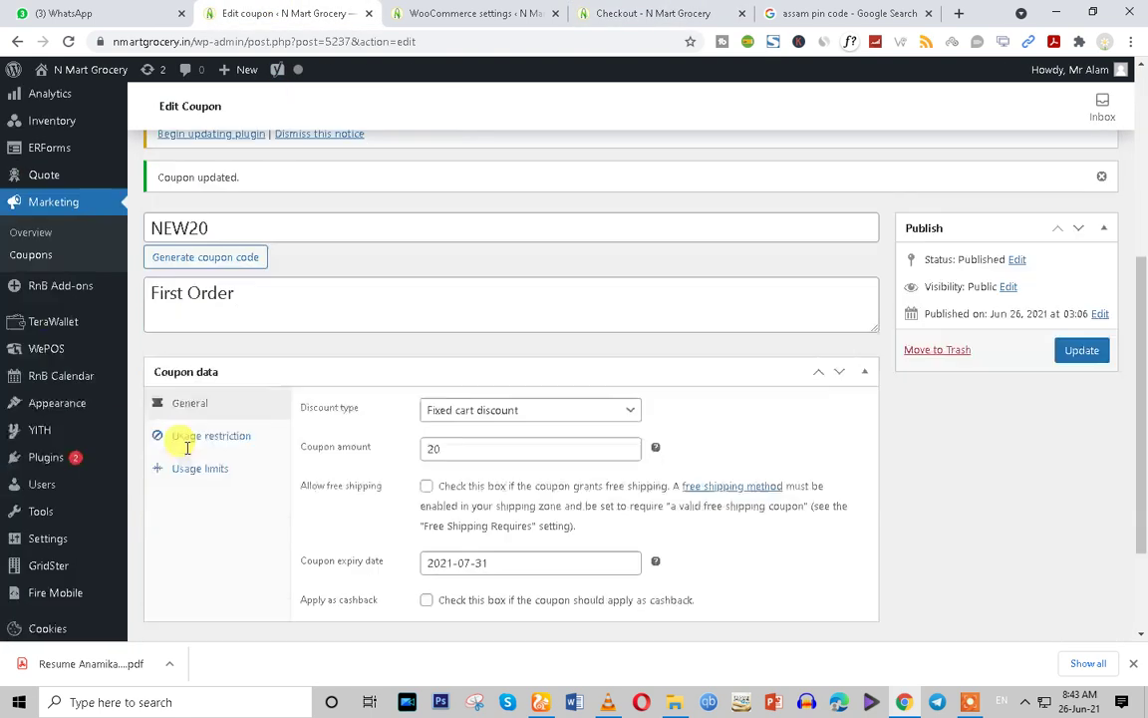
{"action": "scroll", "coordinate": [225, 498], "scroll_direction": "up", "scroll_amount": 1}
{"action": "key", "text": "ctrl+Tab"}
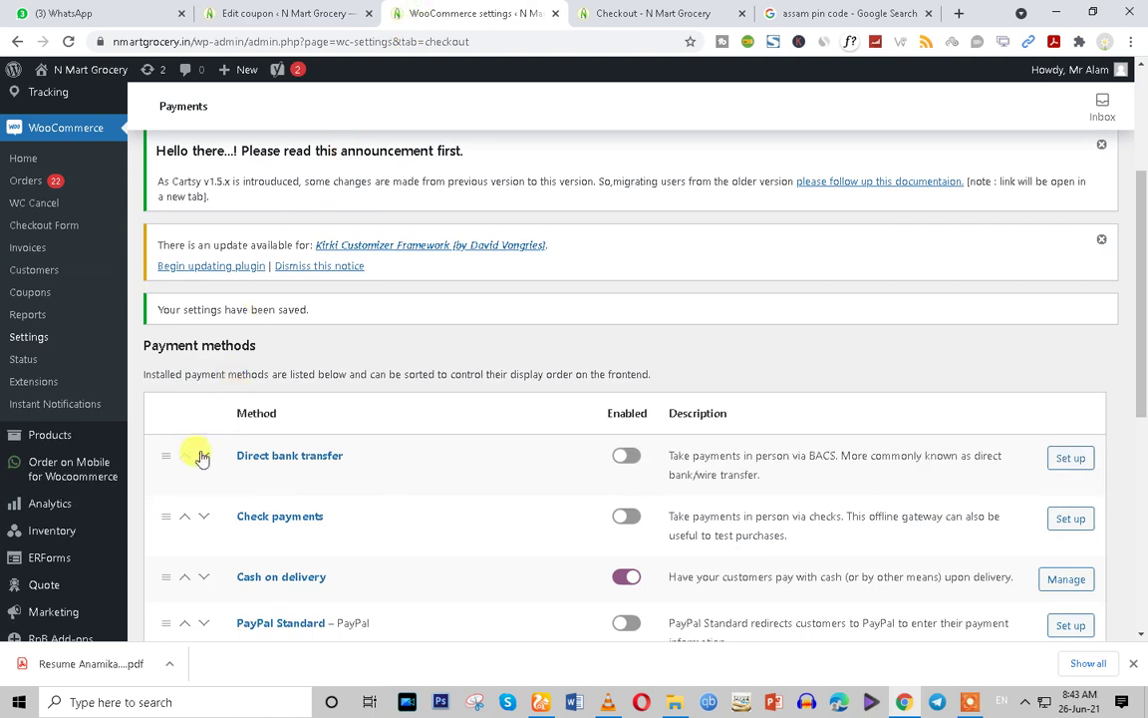
{"action": "scroll", "coordinate": [184, 308], "scroll_direction": "up", "scroll_amount": 3}
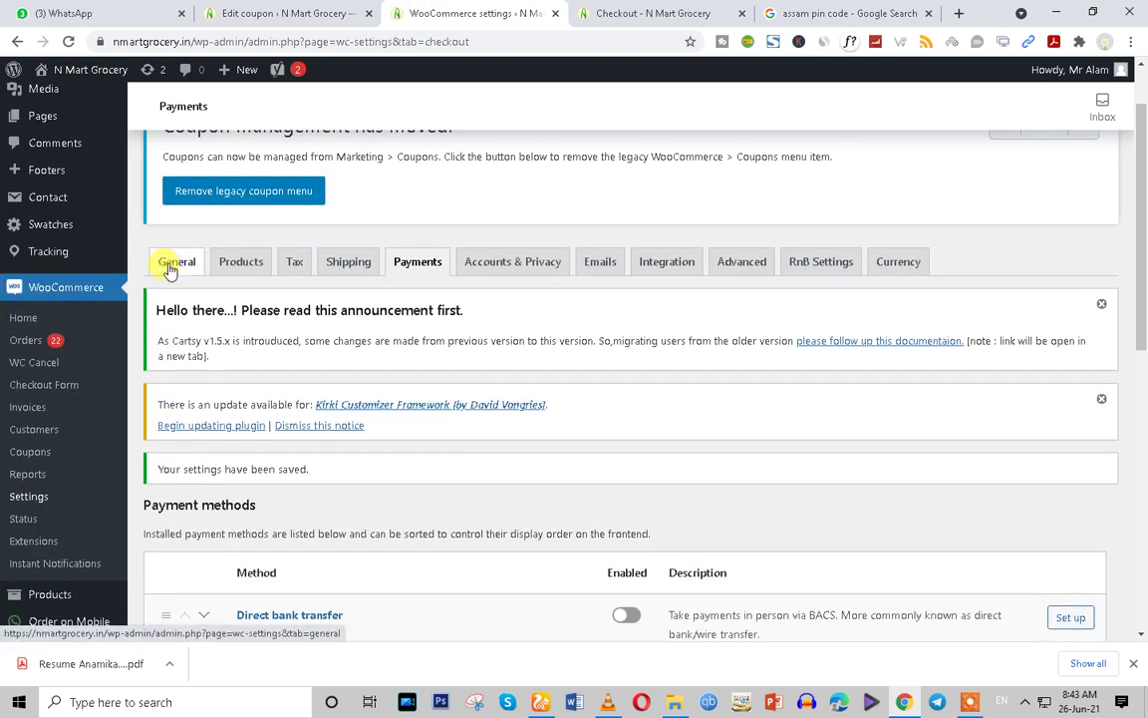
{"action": "left_click", "coordinate": [167, 275]}
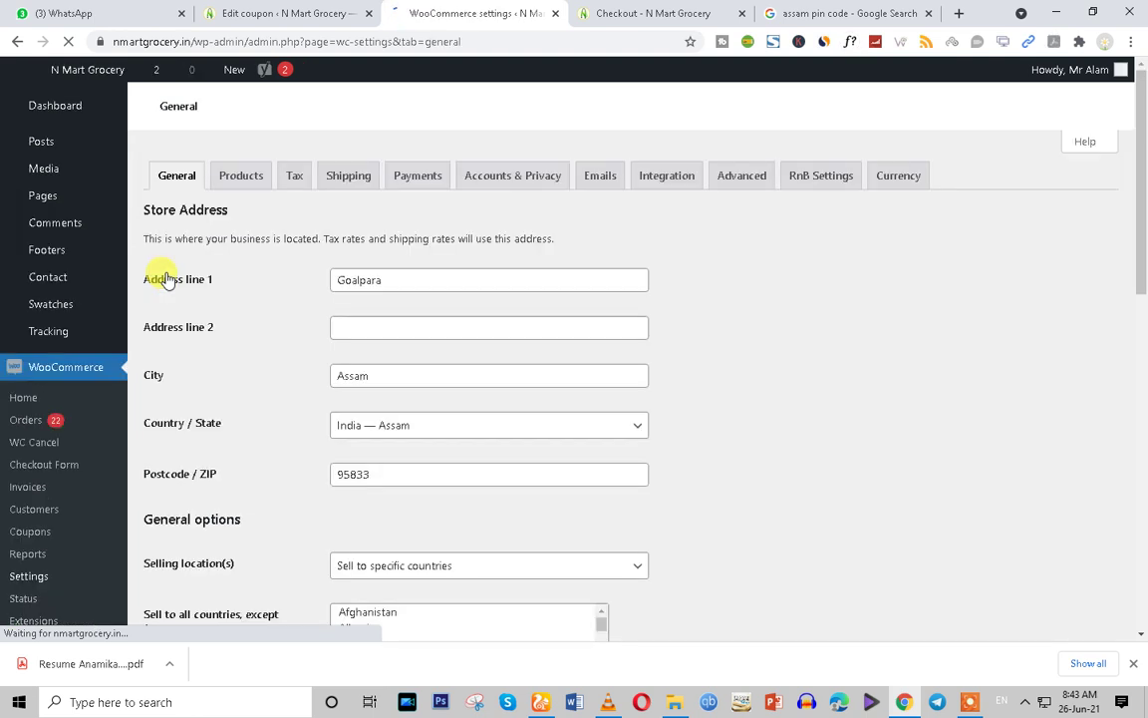
{"action": "scroll", "coordinate": [726, 418], "scroll_direction": "down", "scroll_amount": 3}
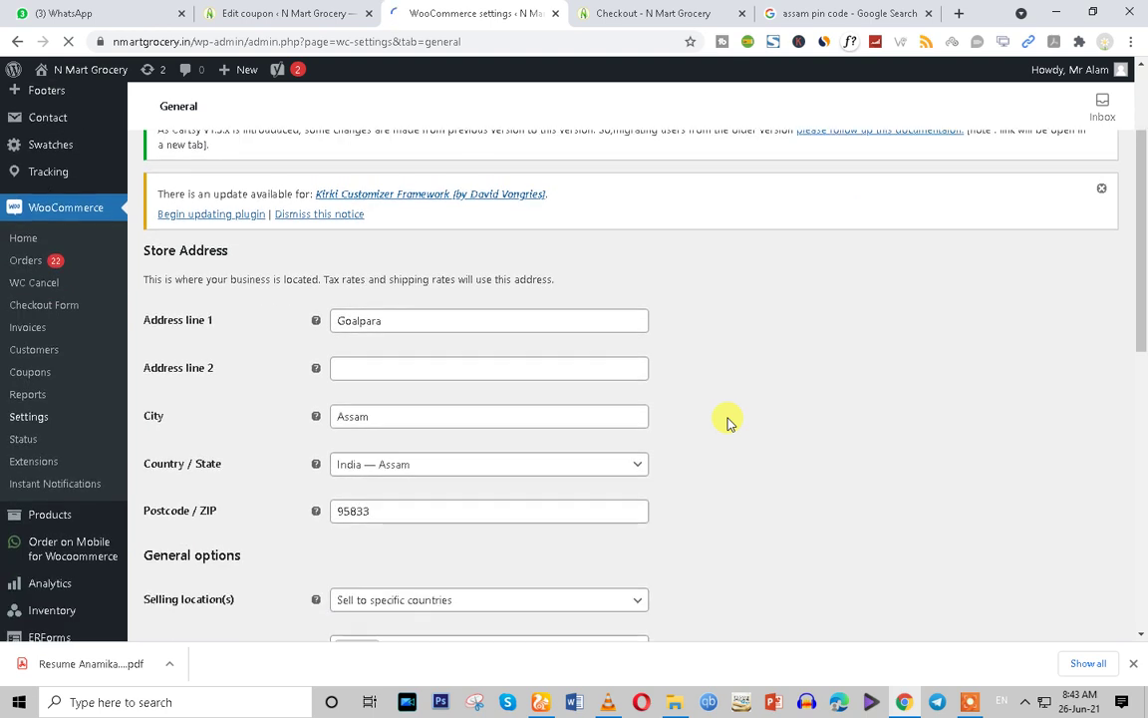
{"action": "scroll", "coordinate": [367, 480], "scroll_direction": "down", "scroll_amount": 1}
{"action": "scroll", "coordinate": [521, 404], "scroll_direction": "down", "scroll_amount": 4}
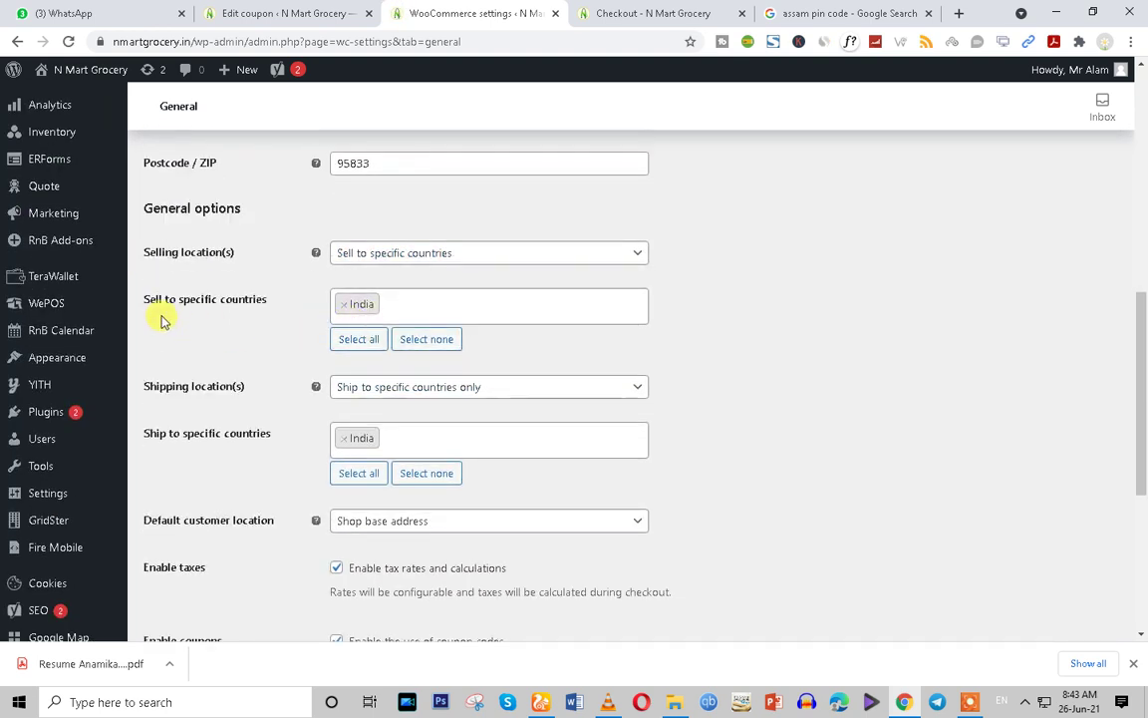
Remove India from the specific selling countries, add it again, and look through the shipping, tax, coupon and currency options
{"action": "left_click", "coordinate": [343, 304]}
{"action": "left_click", "coordinate": [366, 306]}
{"action": "left_click", "coordinate": [368, 309]}
{"action": "type", "text": "india"}
{"action": "left_click", "coordinate": [347, 366]}
{"action": "left_click", "coordinate": [394, 436]}
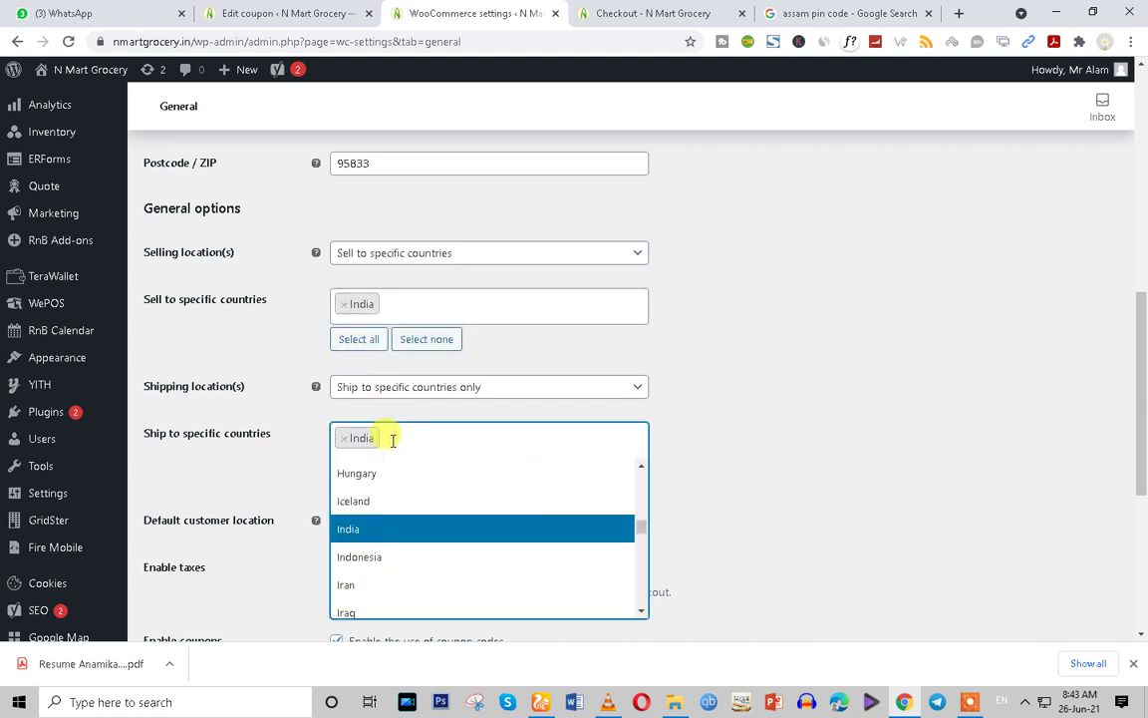
{"action": "left_click", "coordinate": [863, 451]}
{"action": "scroll", "coordinate": [864, 450], "scroll_direction": "down", "scroll_amount": 3}
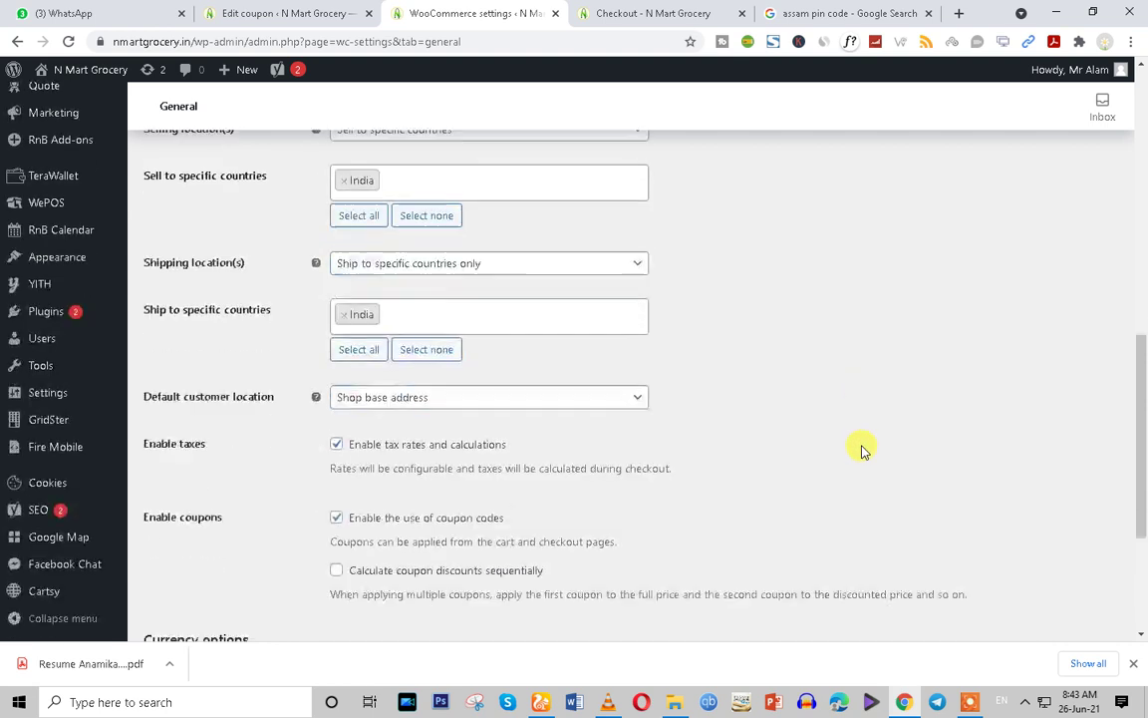
{"action": "scroll", "coordinate": [863, 451], "scroll_direction": "down", "scroll_amount": 3}
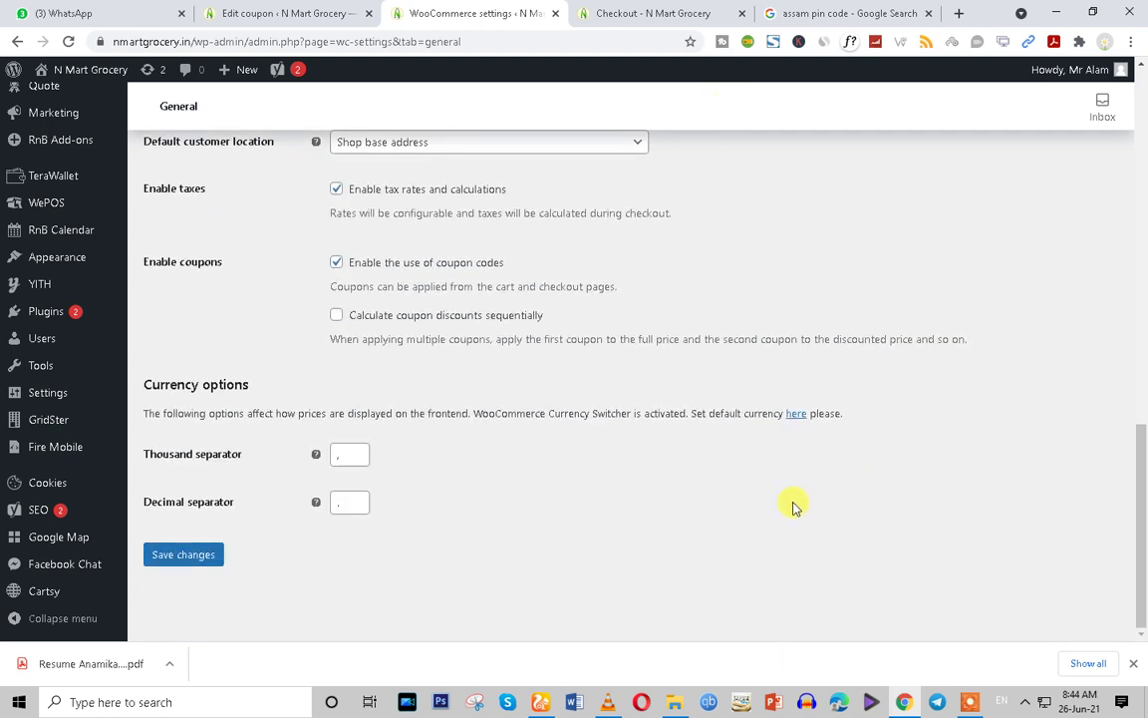
Return to the checkout page and place the order with cash on delivery
{"action": "left_click", "coordinate": [653, 13]}
{"action": "scroll", "coordinate": [757, 397], "scroll_direction": "down", "scroll_amount": 5}
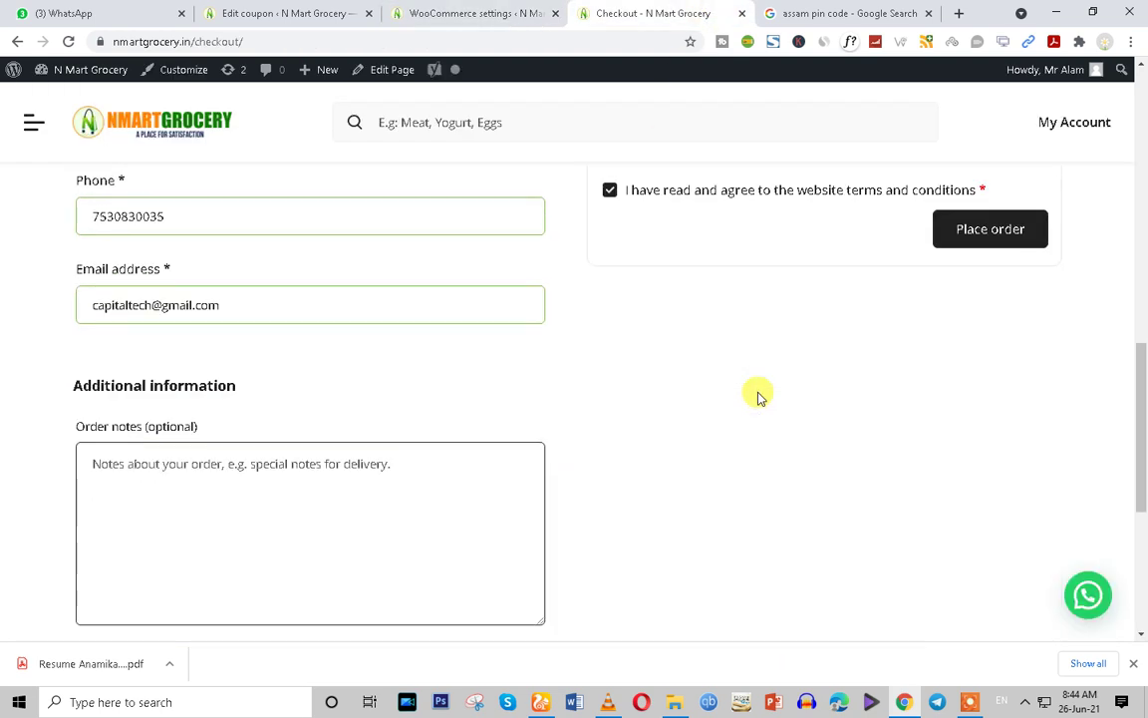
{"action": "scroll", "coordinate": [757, 399], "scroll_direction": "down", "scroll_amount": 3}
{"action": "scroll", "coordinate": [755, 435], "scroll_direction": "up", "scroll_amount": 5}
{"action": "left_click", "coordinate": [1002, 317]}
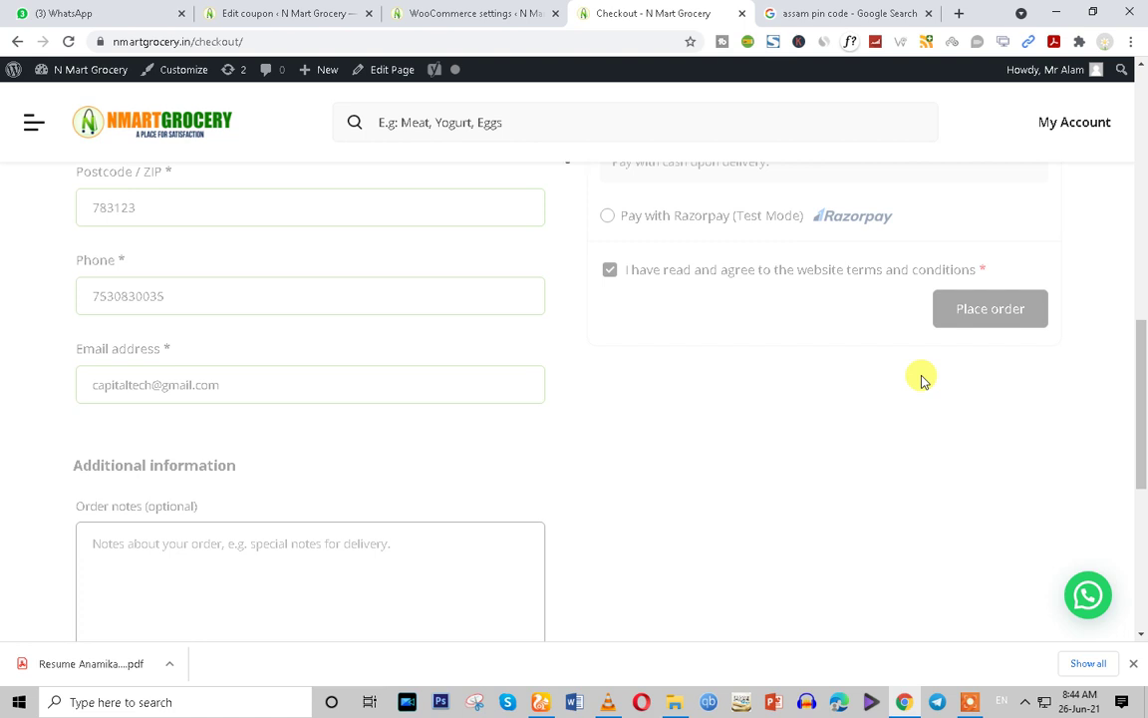
{"action": "scroll", "coordinate": [922, 378], "scroll_direction": "up", "scroll_amount": 2}
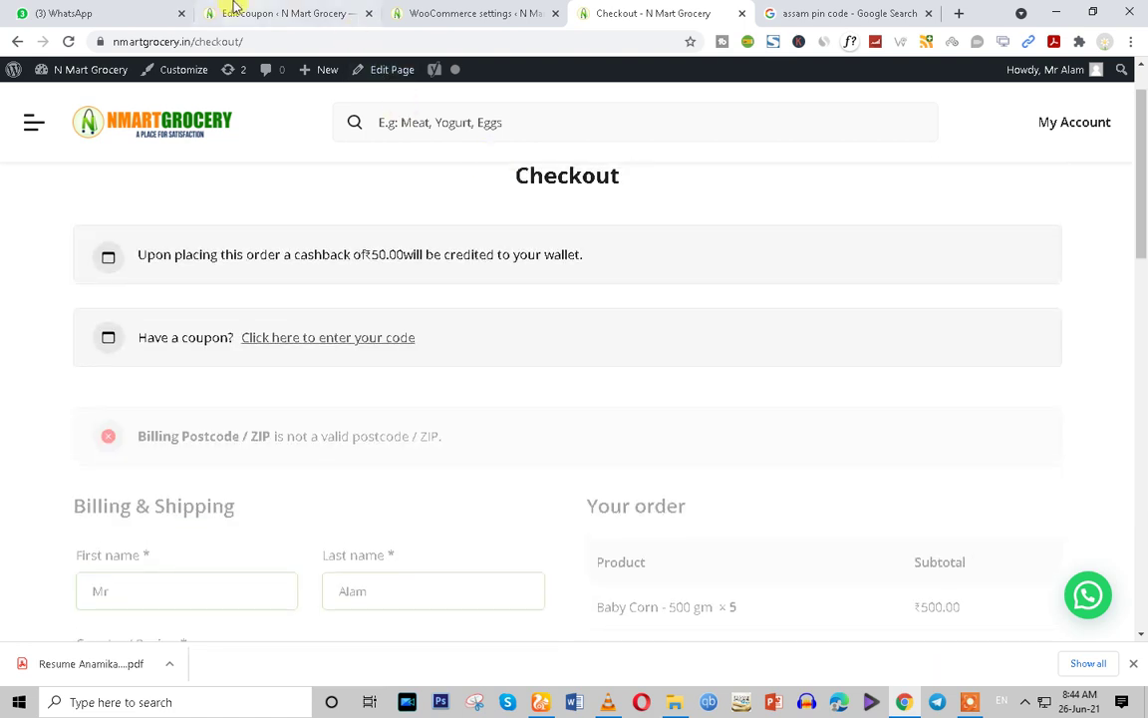
{"action": "left_click", "coordinate": [478, 13]}
{"action": "left_click", "coordinate": [657, 13]}
{"action": "key", "text": "F5"}
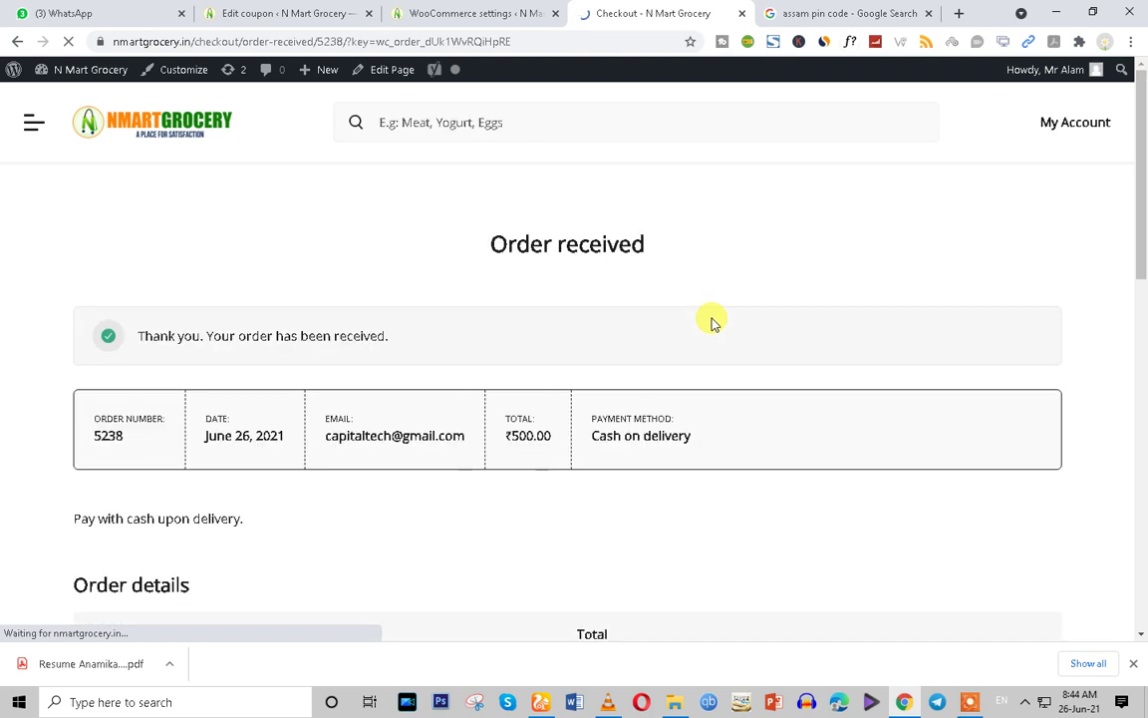
Review the received order's summary, including its discount, shipping charge, payment method and billing address
{"action": "scroll", "coordinate": [709, 319], "scroll_direction": "down", "scroll_amount": 8}
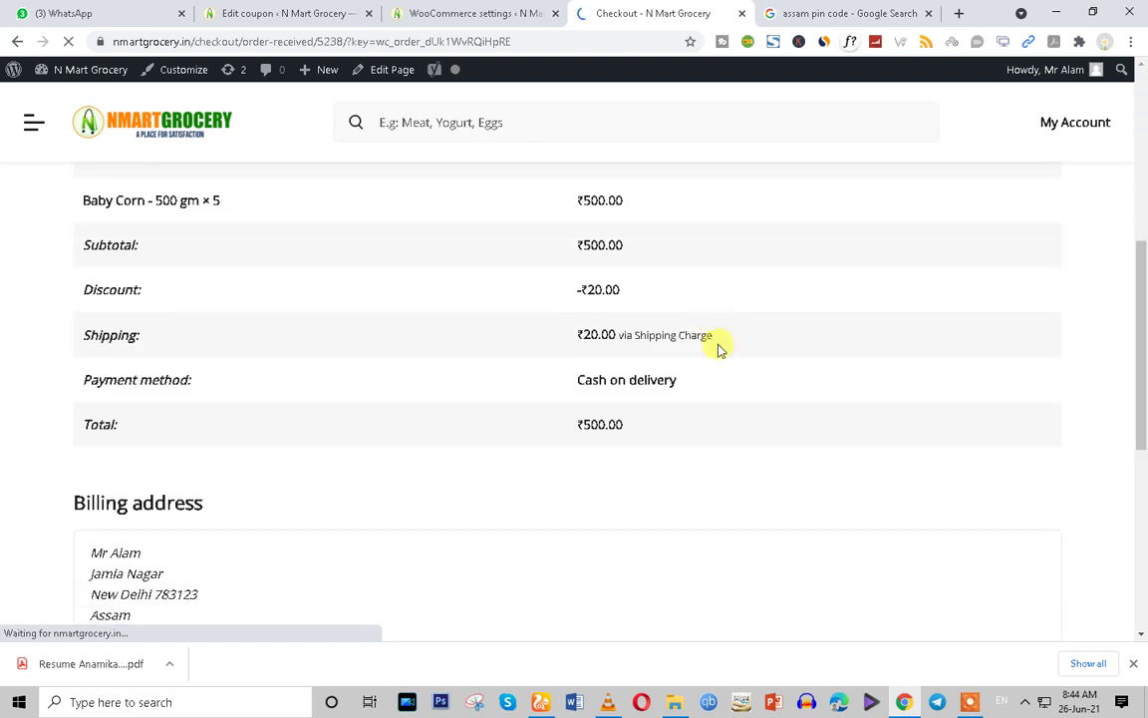
{"action": "scroll", "coordinate": [761, 483], "scroll_direction": "down", "scroll_amount": 3}
{"action": "scroll", "coordinate": [761, 479], "scroll_direction": "up", "scroll_amount": 5}
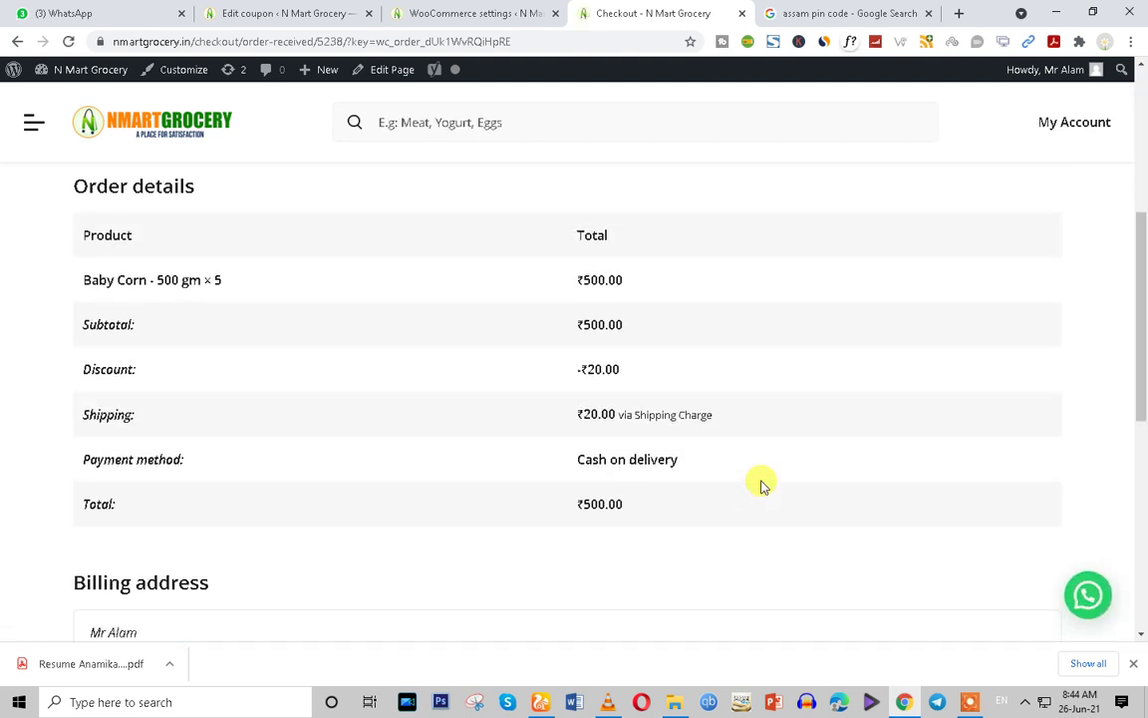
{"action": "scroll", "coordinate": [595, 456], "scroll_direction": "up", "scroll_amount": 3}
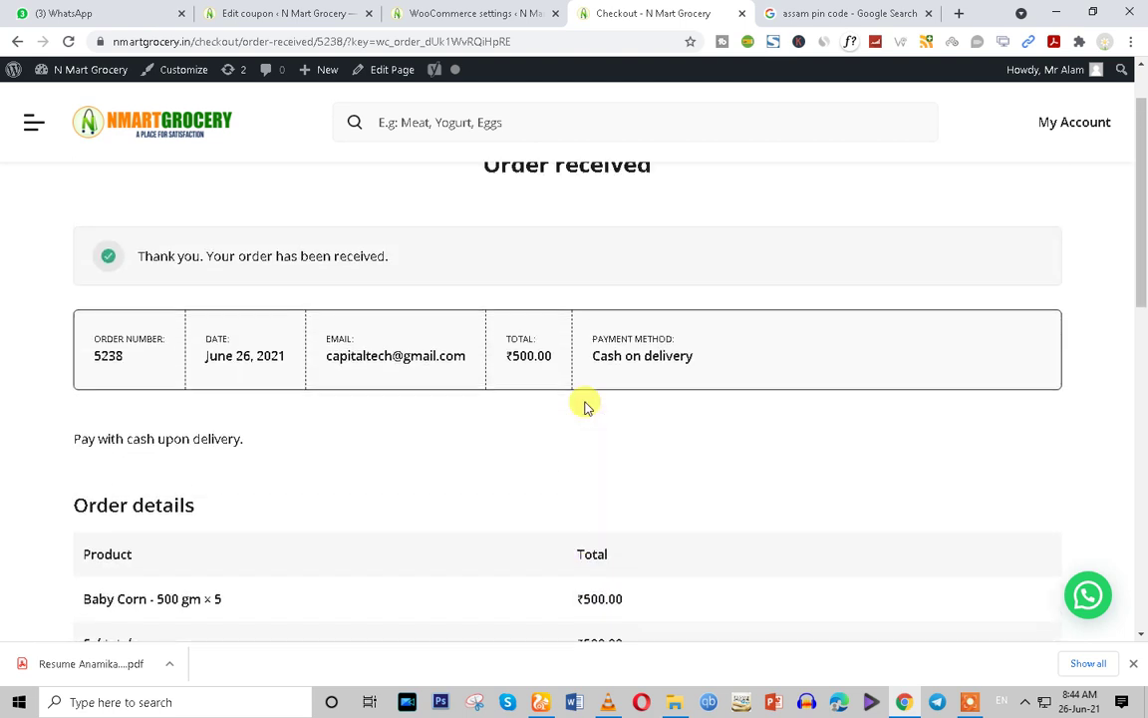
{"action": "left_click_drag", "start_coordinate": [588, 335], "coordinate": [663, 356]}
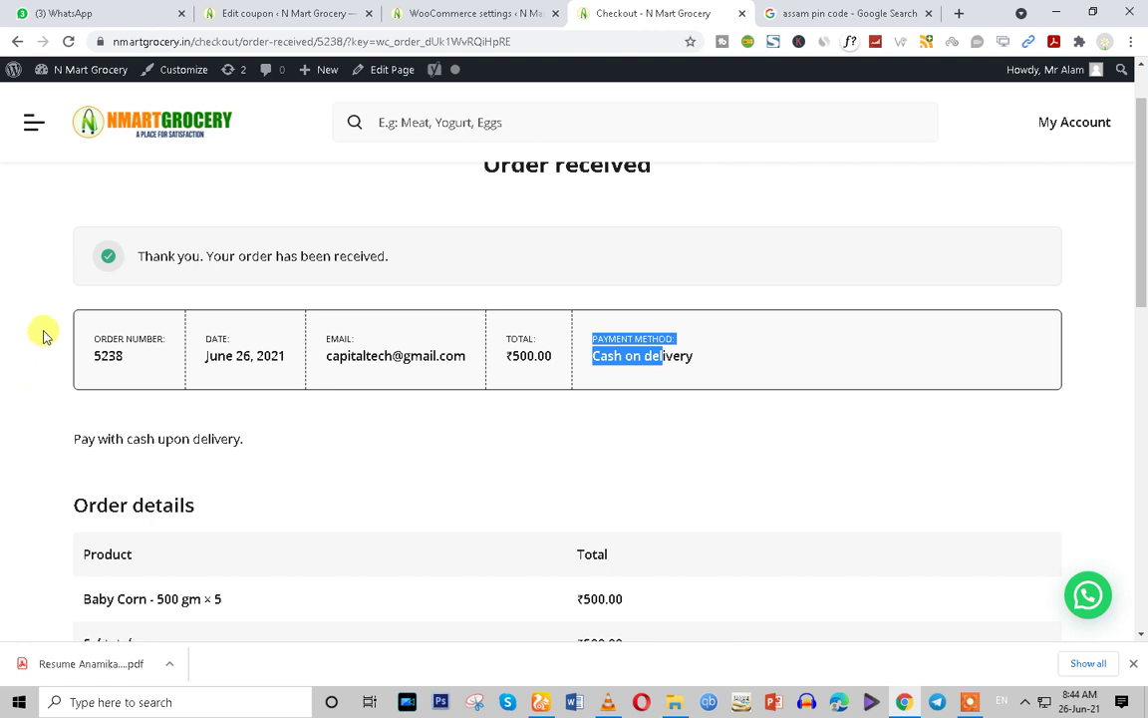
{"action": "left_click", "coordinate": [475, 431]}
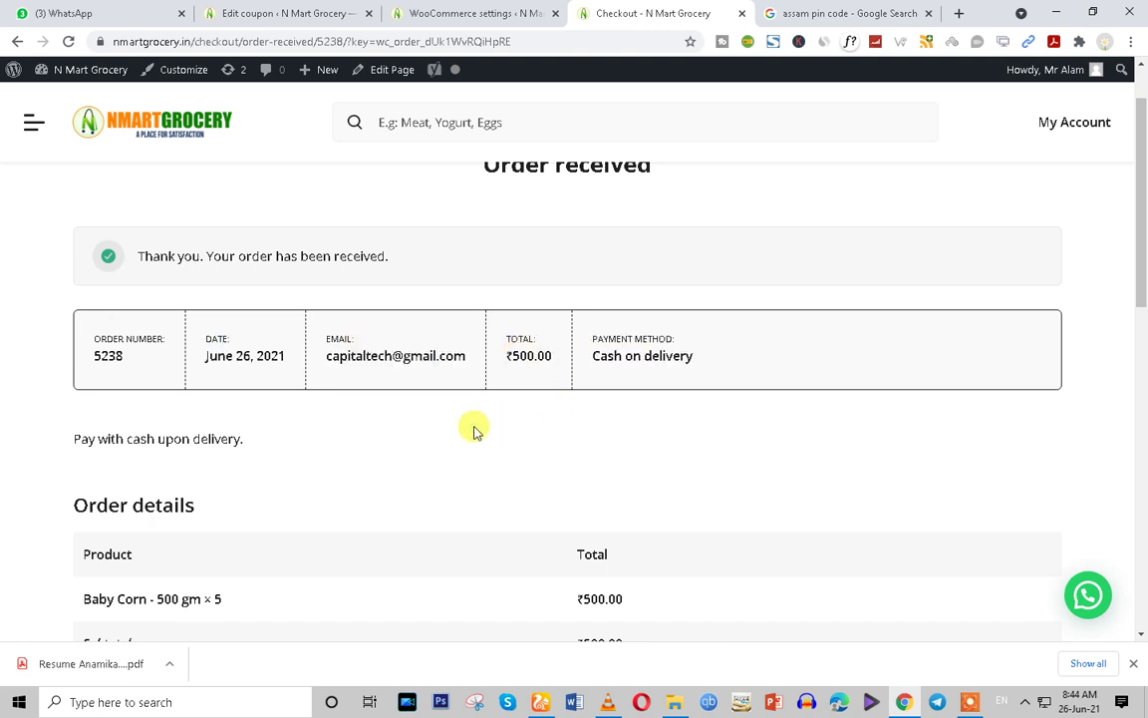
{"action": "scroll", "coordinate": [474, 431], "scroll_direction": "down", "scroll_amount": 7}
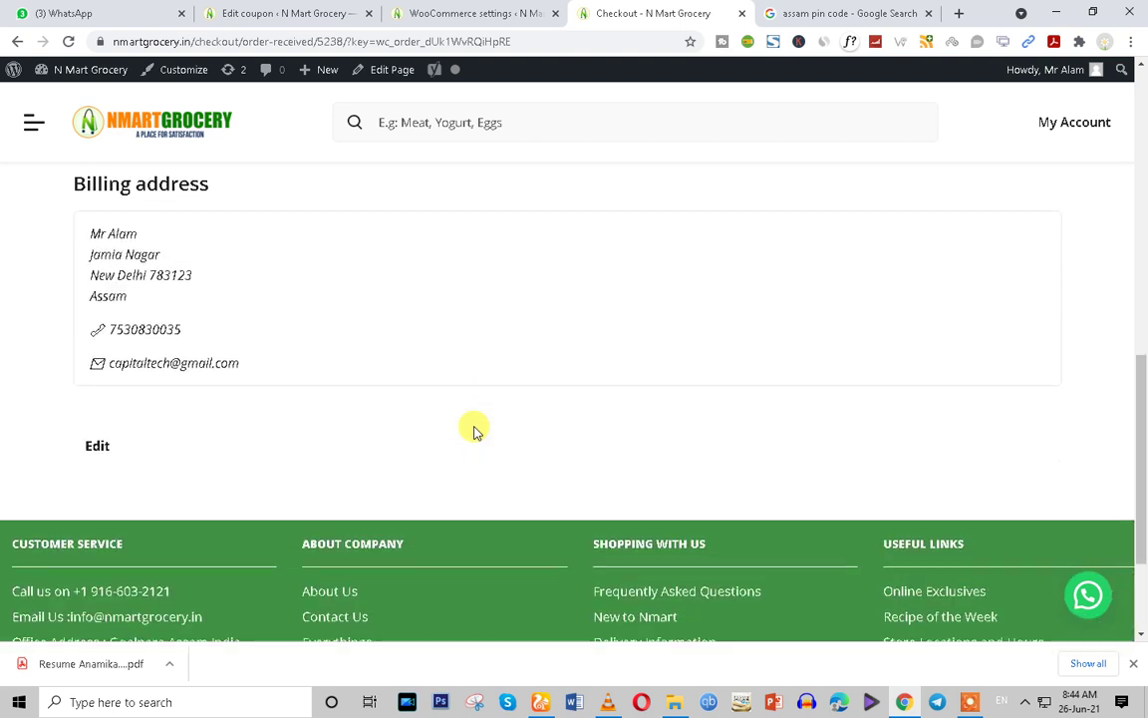
{"action": "scroll", "coordinate": [475, 431], "scroll_direction": "up", "scroll_amount": 5}
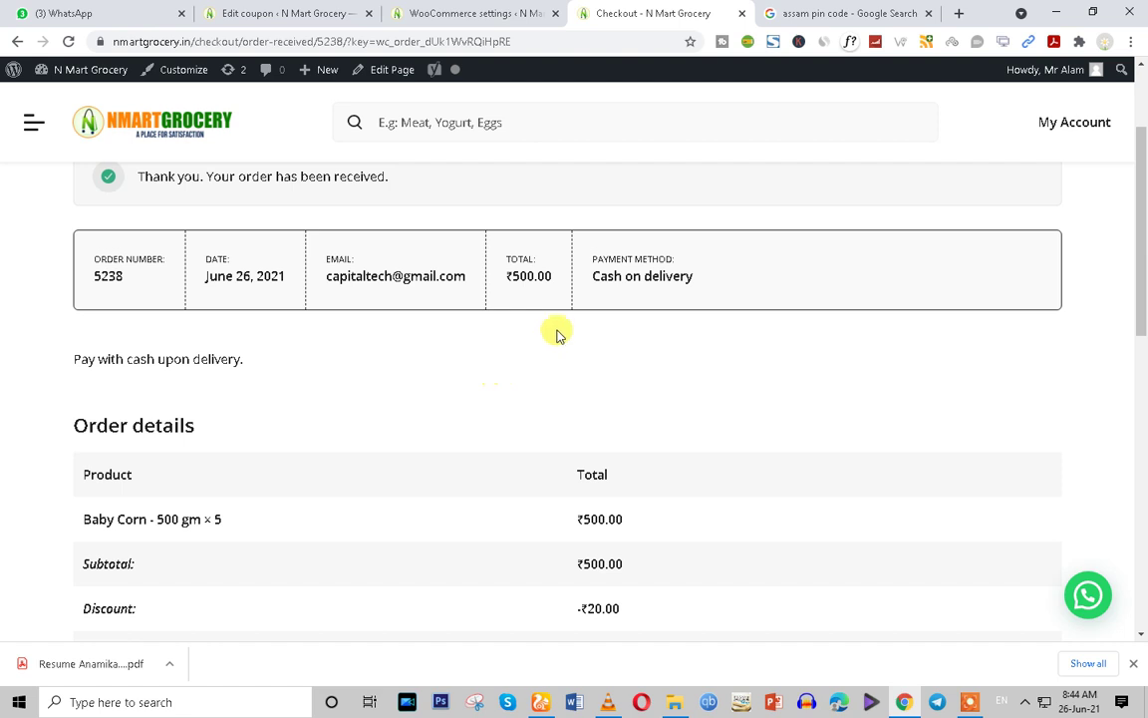
Copy the order number from the order confirmation and look through the page footer
{"action": "right_click", "coordinate": [108, 275]}
{"action": "left_click", "coordinate": [141, 290]}
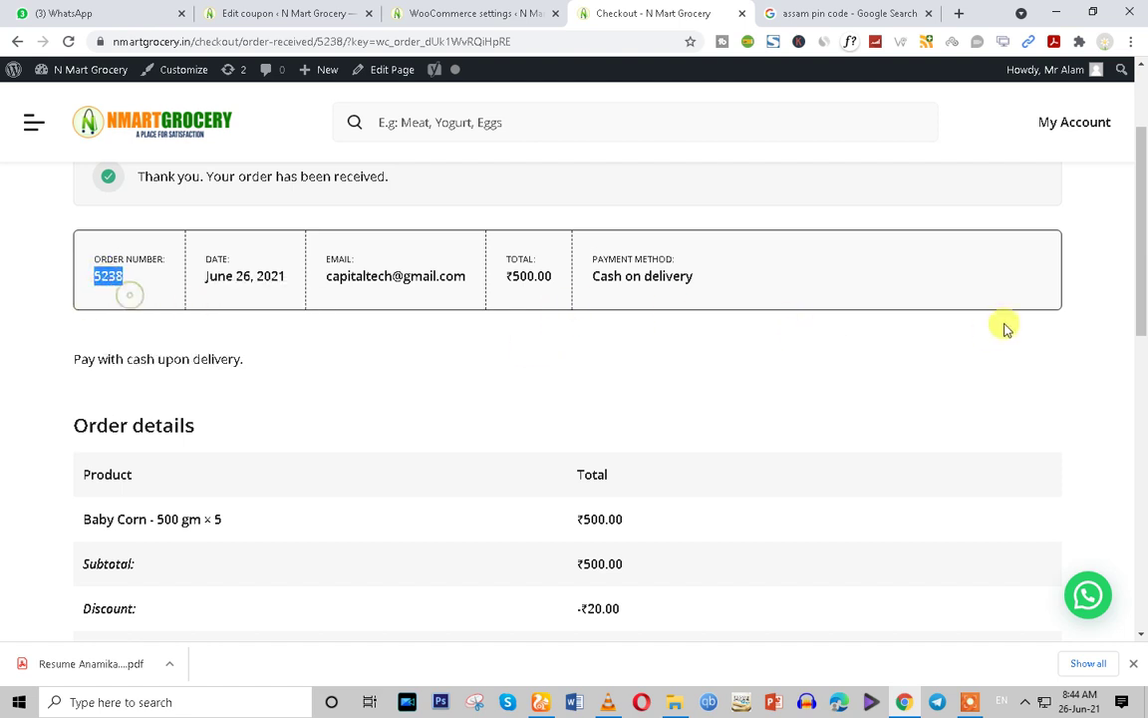
{"action": "left_click_drag", "start_coordinate": [1137, 251], "coordinate": [1146, 658]}
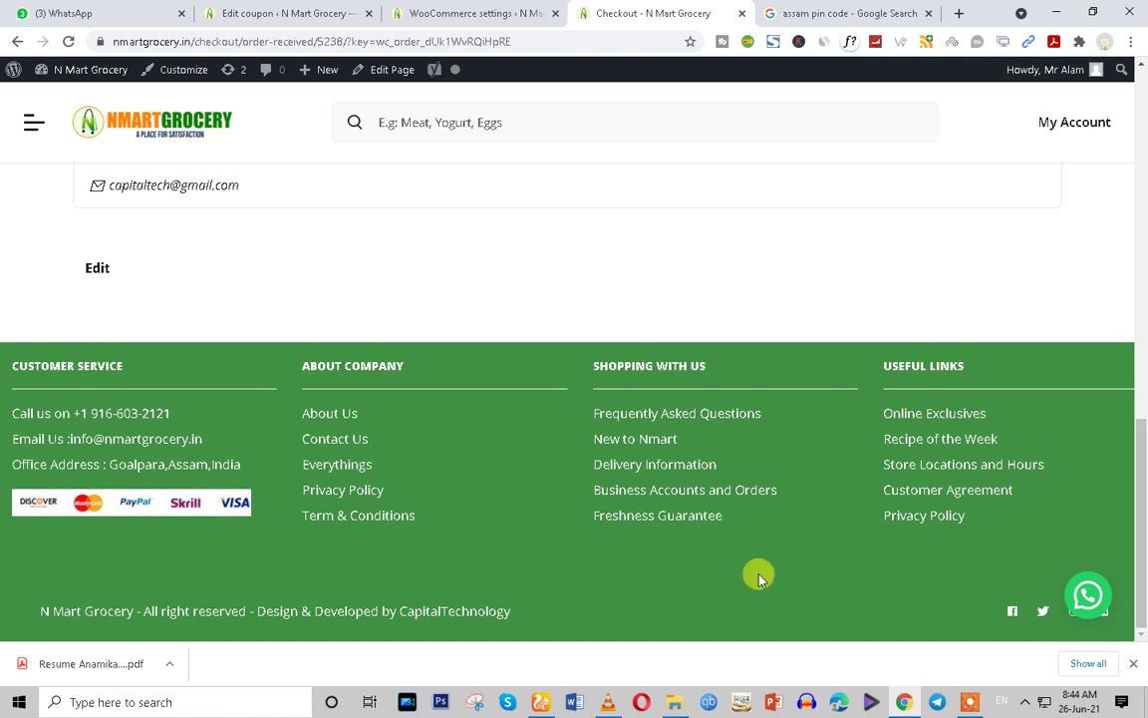
From the WooCommerce settings page, open the Tracking dashboard in a separate browser tab without leaving the settings page
{"action": "left_click", "coordinate": [446, 8]}
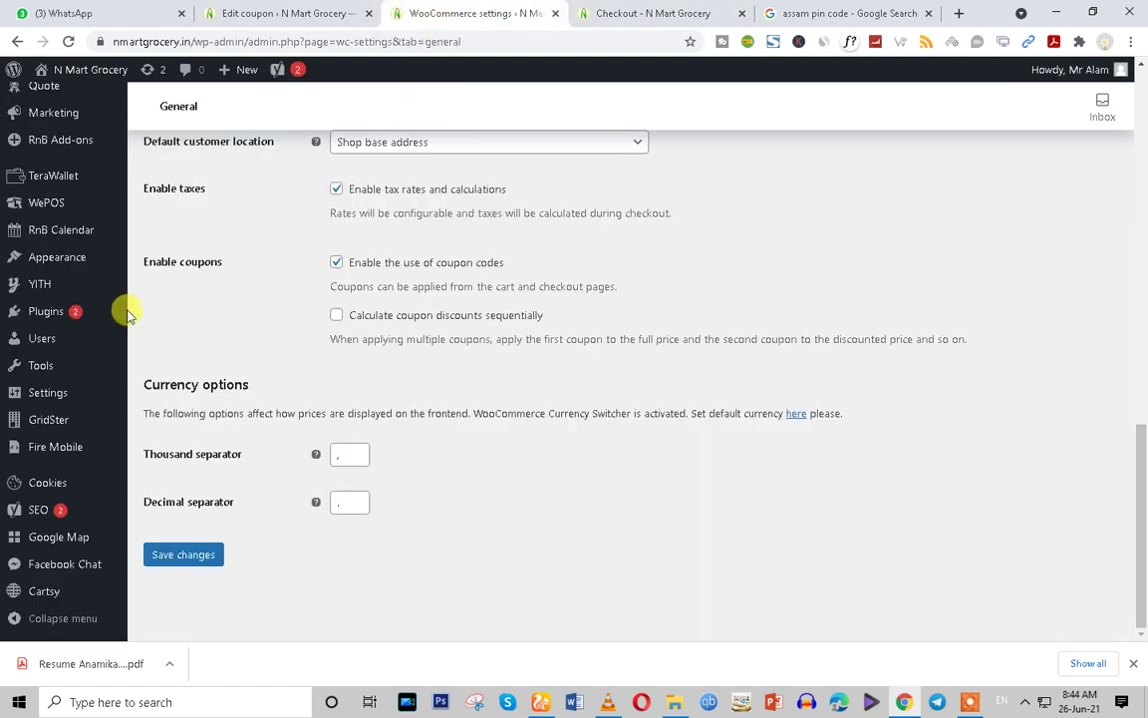
{"action": "scroll", "coordinate": [51, 410], "scroll_direction": "up", "scroll_amount": 2}
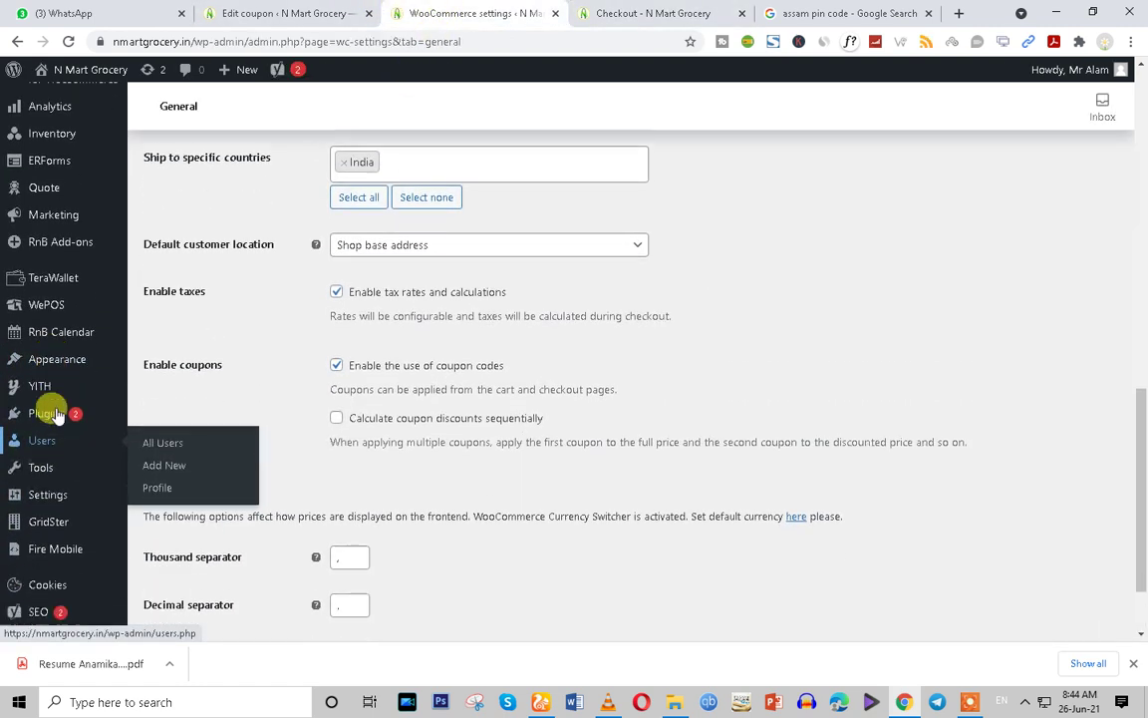
{"action": "scroll", "coordinate": [48, 410], "scroll_direction": "up", "scroll_amount": 4}
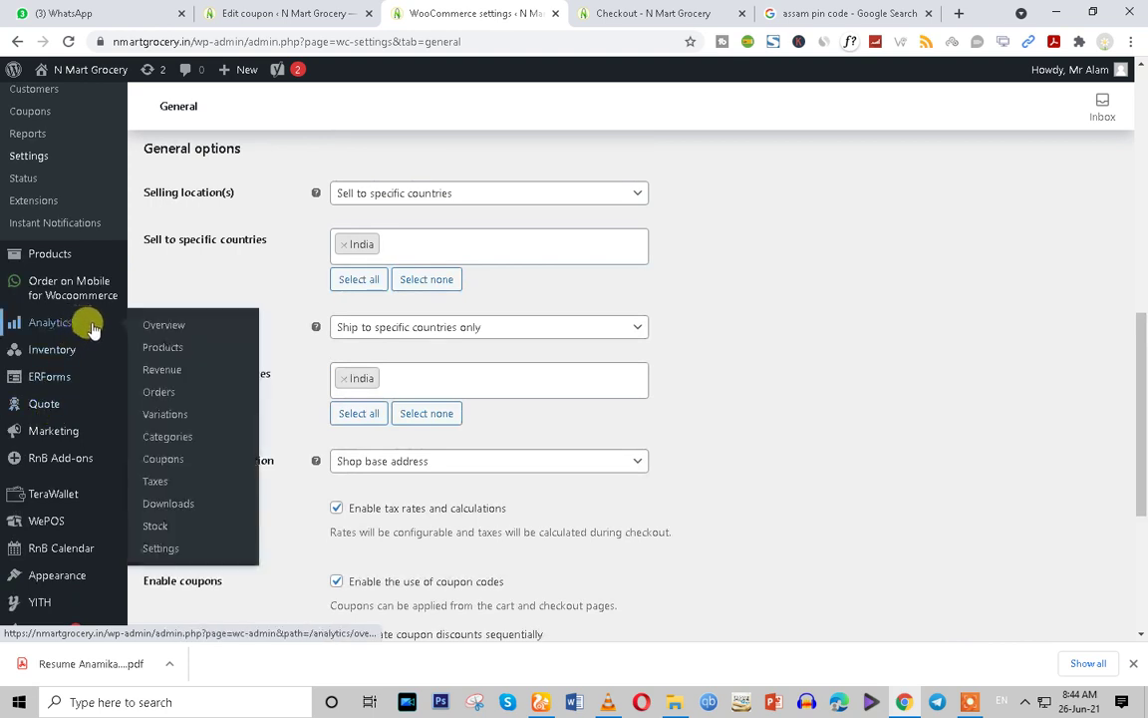
{"action": "scroll", "coordinate": [46, 389], "scroll_direction": "up", "scroll_amount": 6}
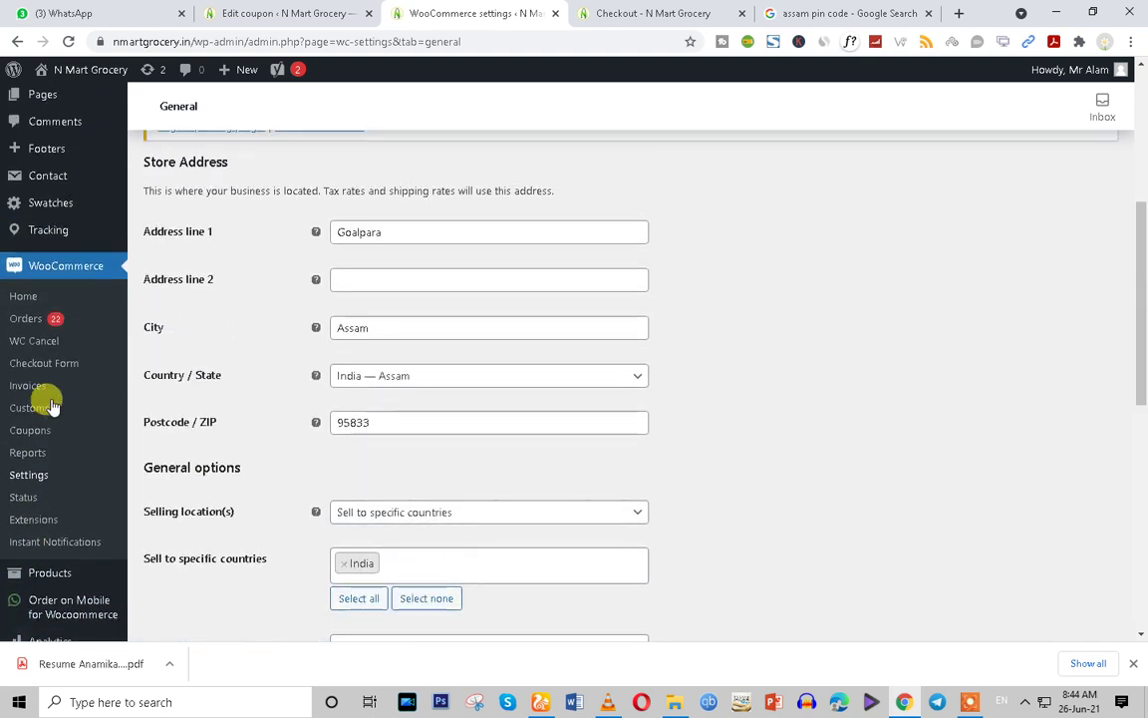
{"action": "left_click", "coordinate": [50, 232]}
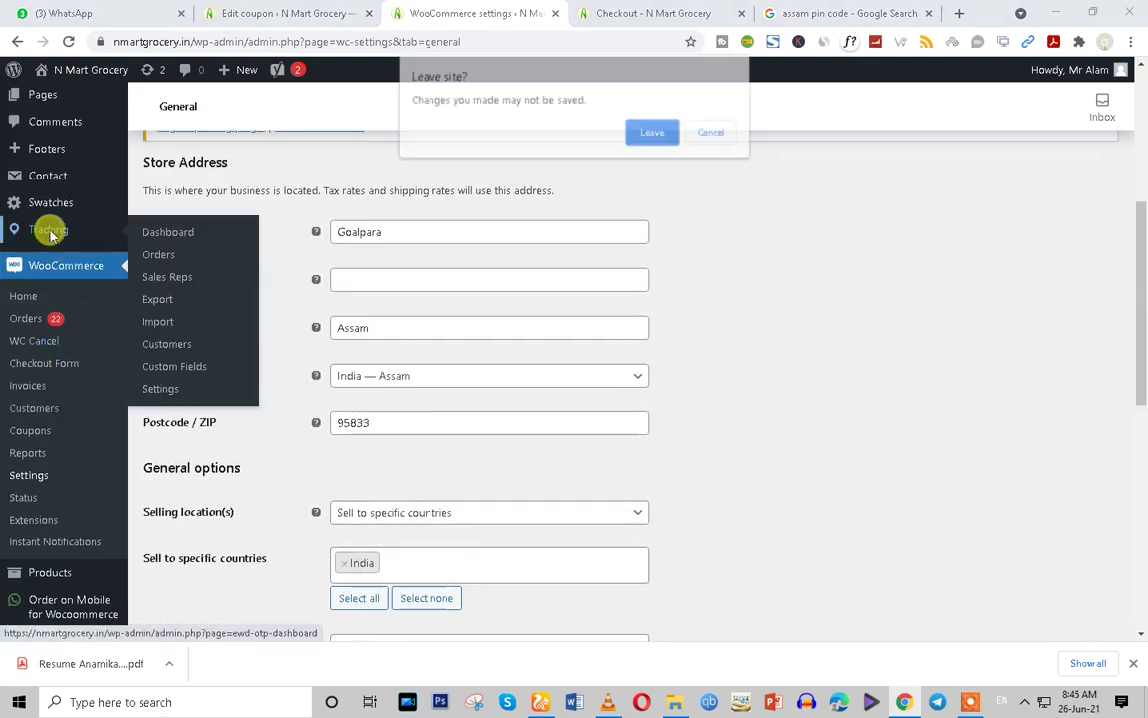
{"action": "left_click", "coordinate": [714, 146]}
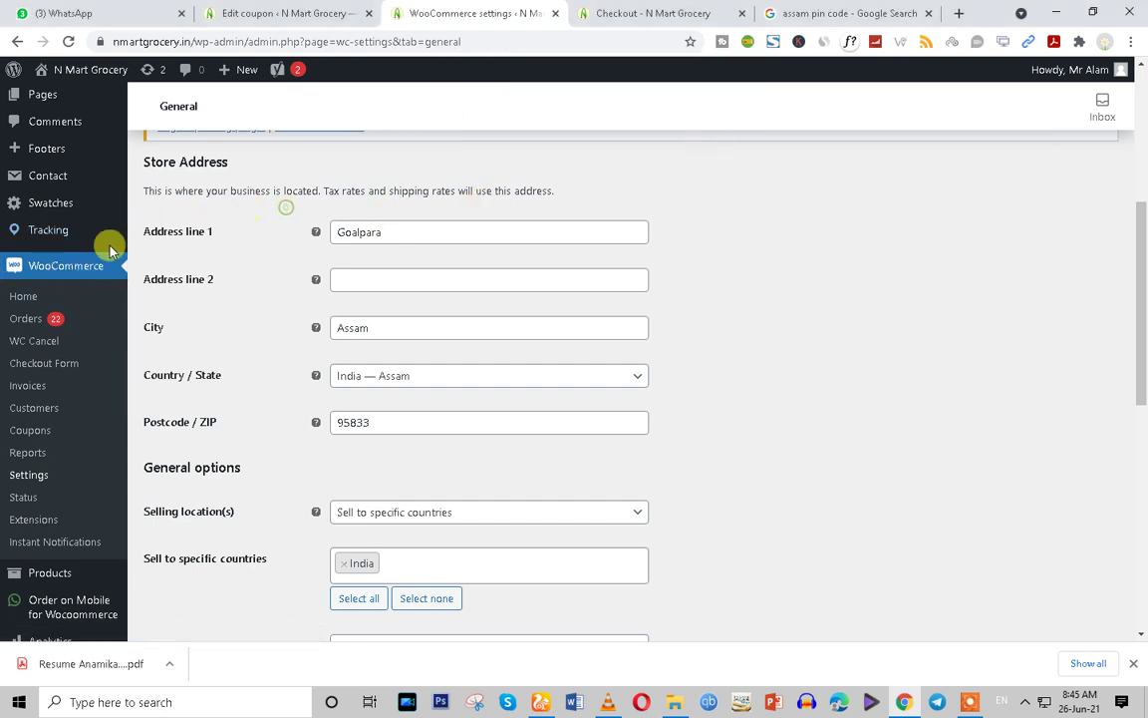
{"action": "mouse_move", "coordinate": [49, 243]}
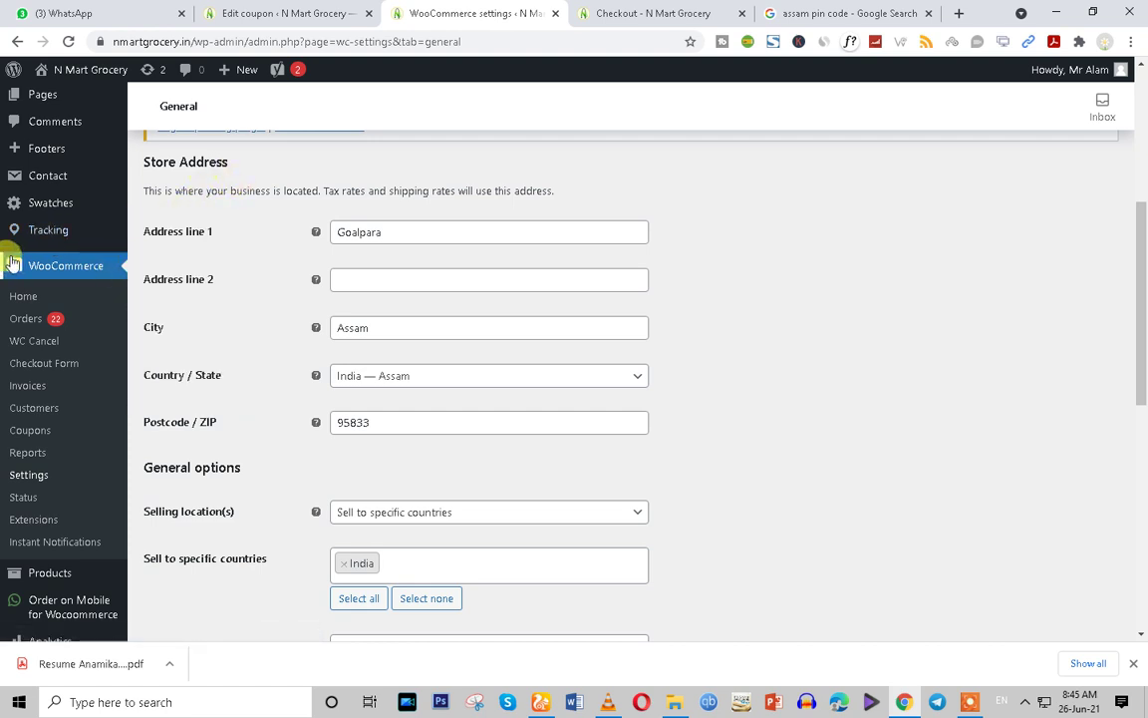
{"action": "right_click", "coordinate": [36, 228]}
{"action": "left_click", "coordinate": [77, 241]}
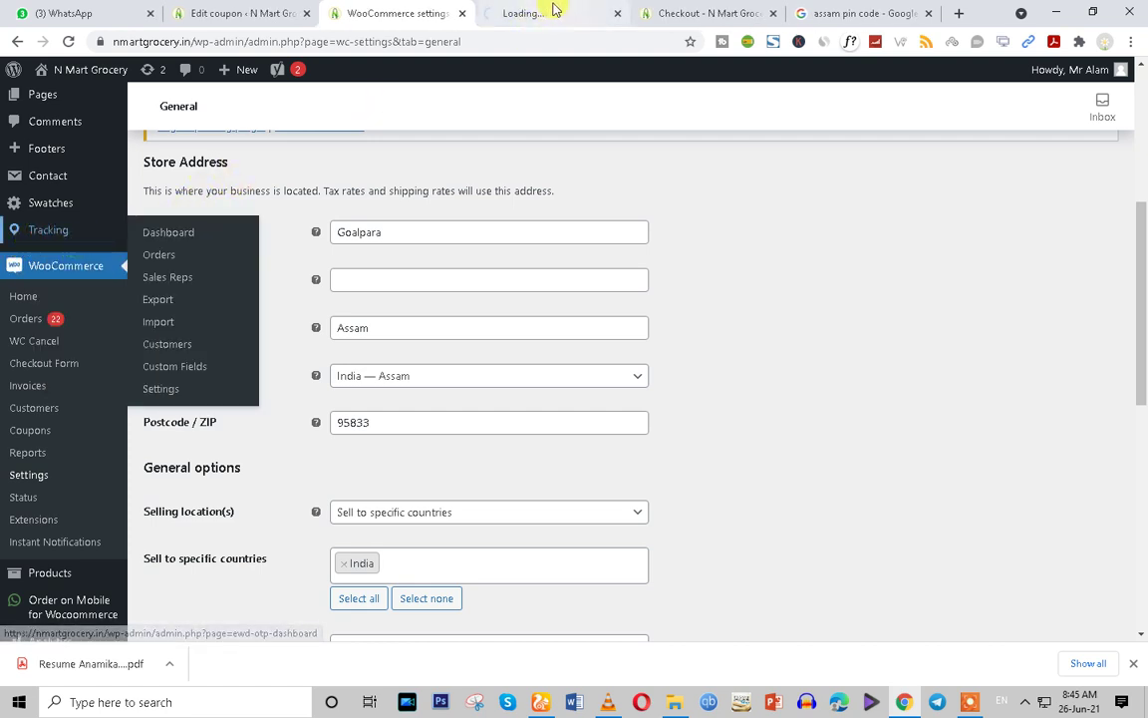
{"action": "left_click", "coordinate": [555, 12]}
Return to the order confirmation page and expand the Need Help section of the store's navigation menu
{"action": "left_click", "coordinate": [822, 11]}
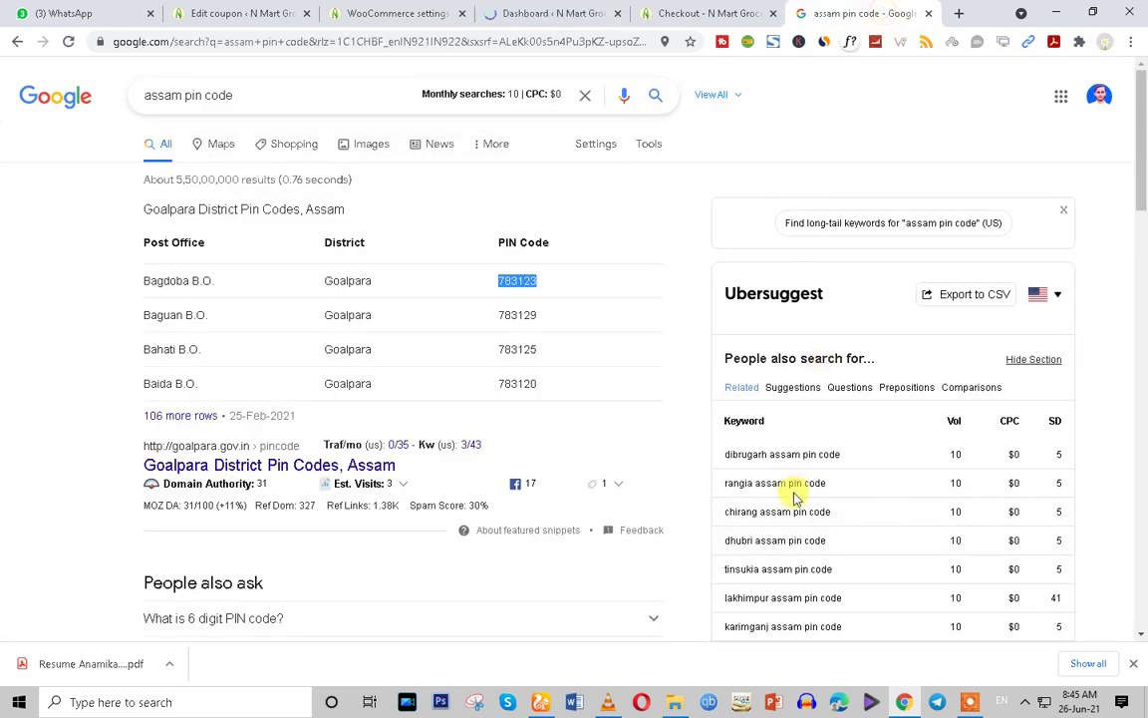
{"action": "left_click", "coordinate": [663, 12]}
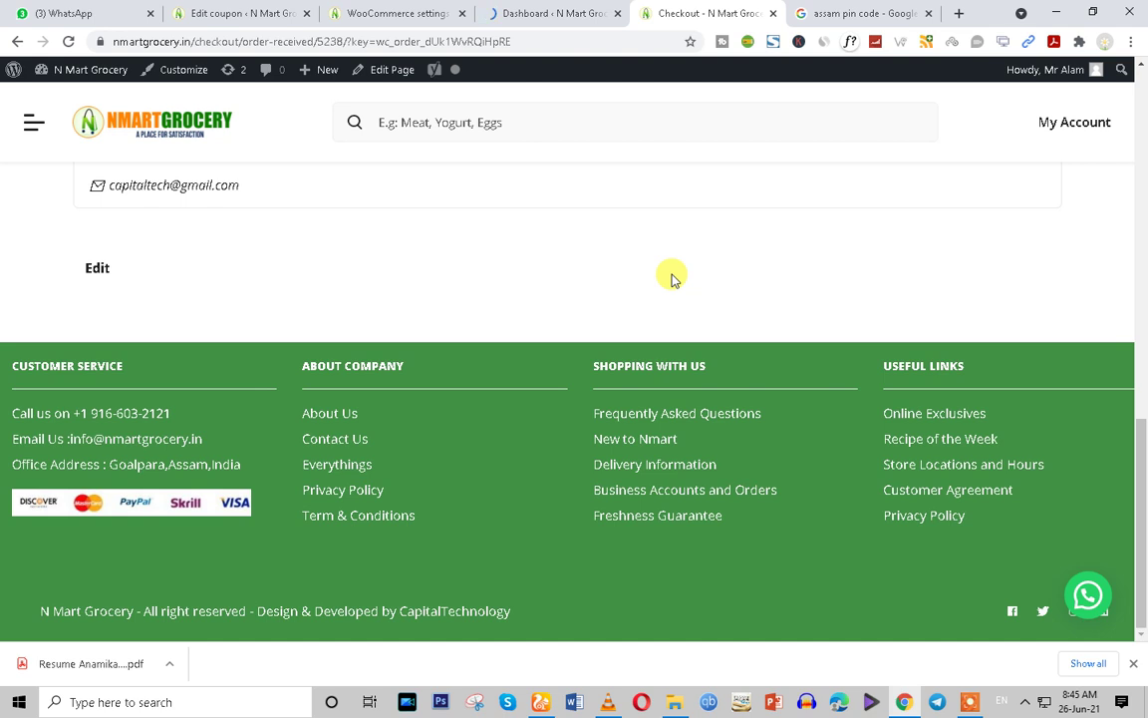
{"action": "left_click", "coordinate": [31, 124]}
{"action": "scroll", "coordinate": [85, 498], "scroll_direction": "down", "scroll_amount": 1}
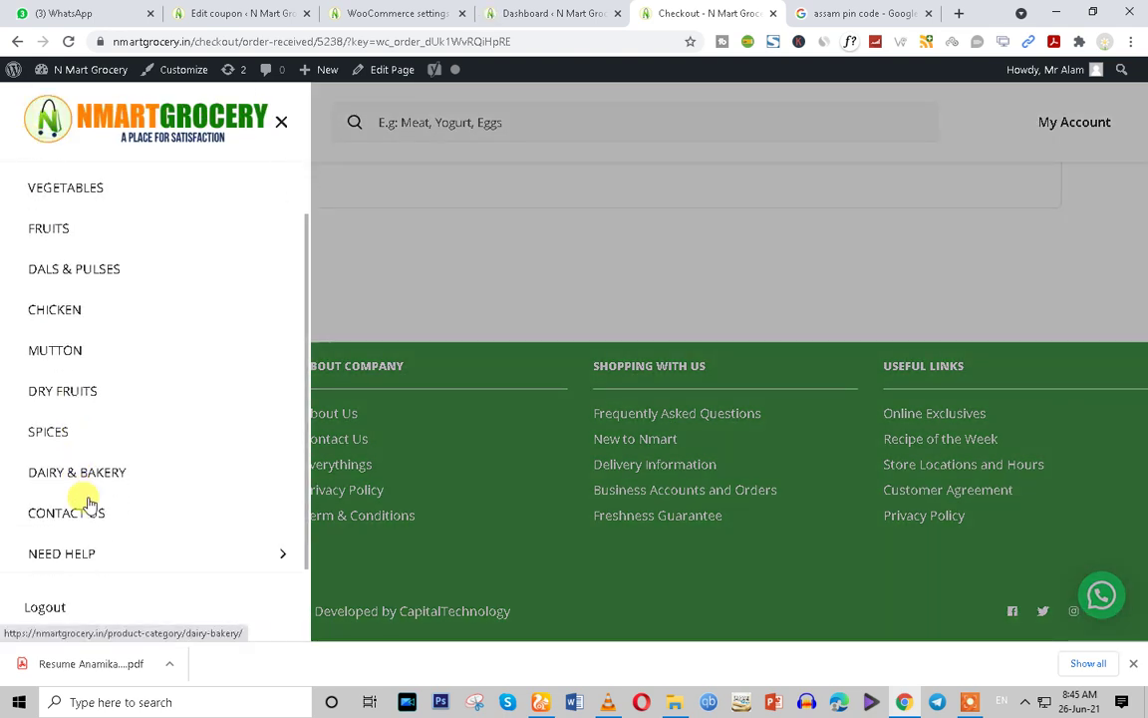
{"action": "left_click", "coordinate": [277, 556]}
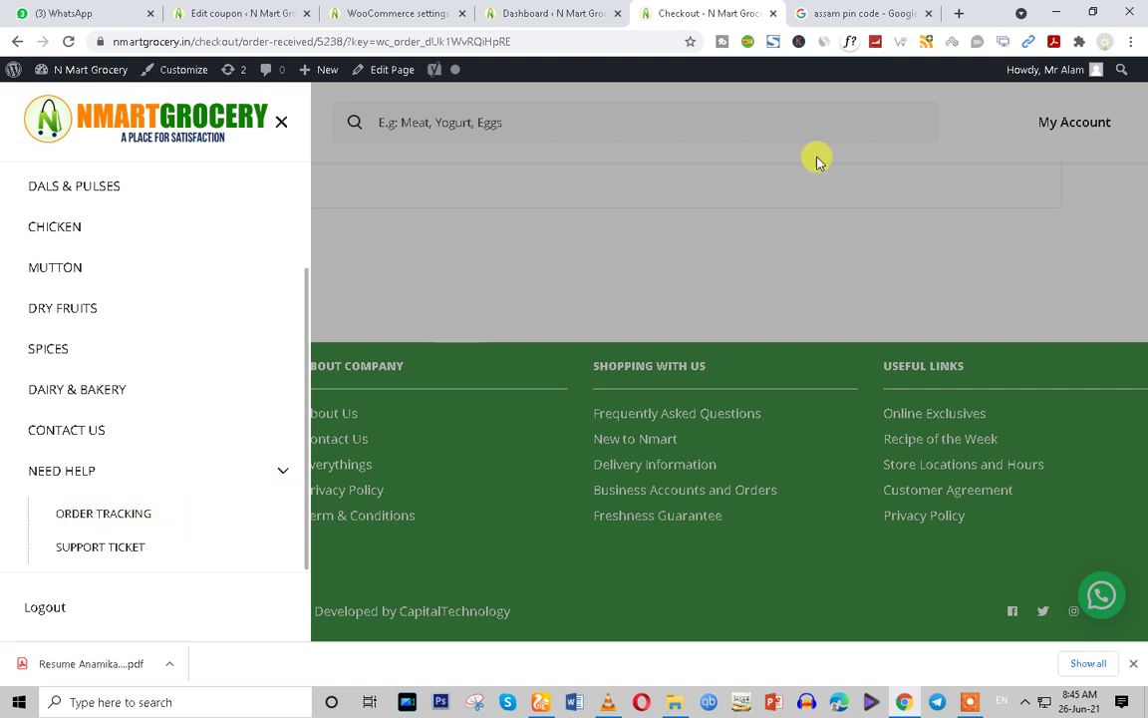
{"action": "left_click", "coordinate": [282, 124]}
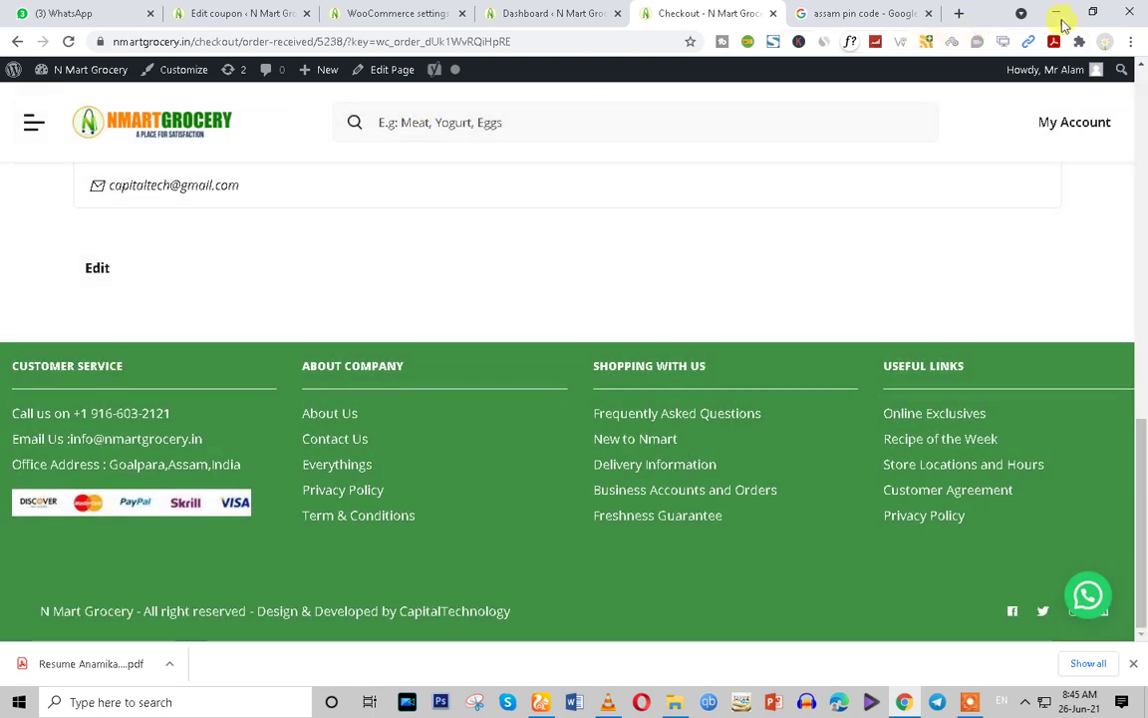
Open the store's Order Tracking page from a reduced browser window, then maximize the window and activate the Order Number field
{"action": "left_click", "coordinate": [1092, 12]}
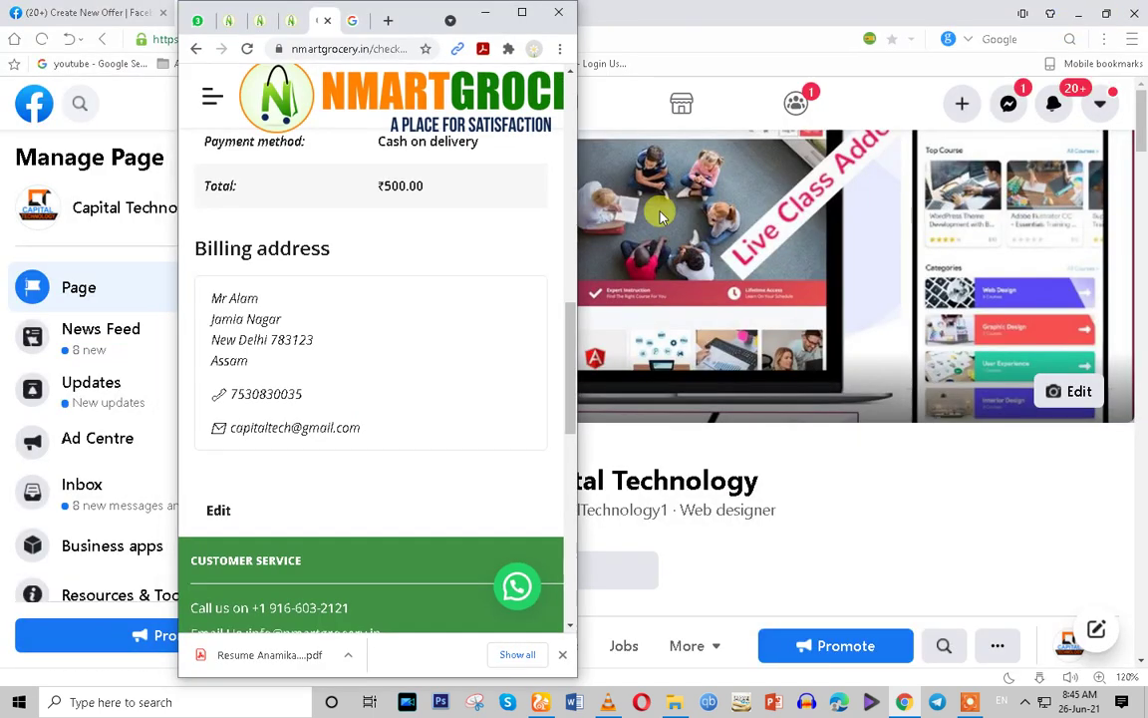
{"action": "left_click", "coordinate": [212, 97]}
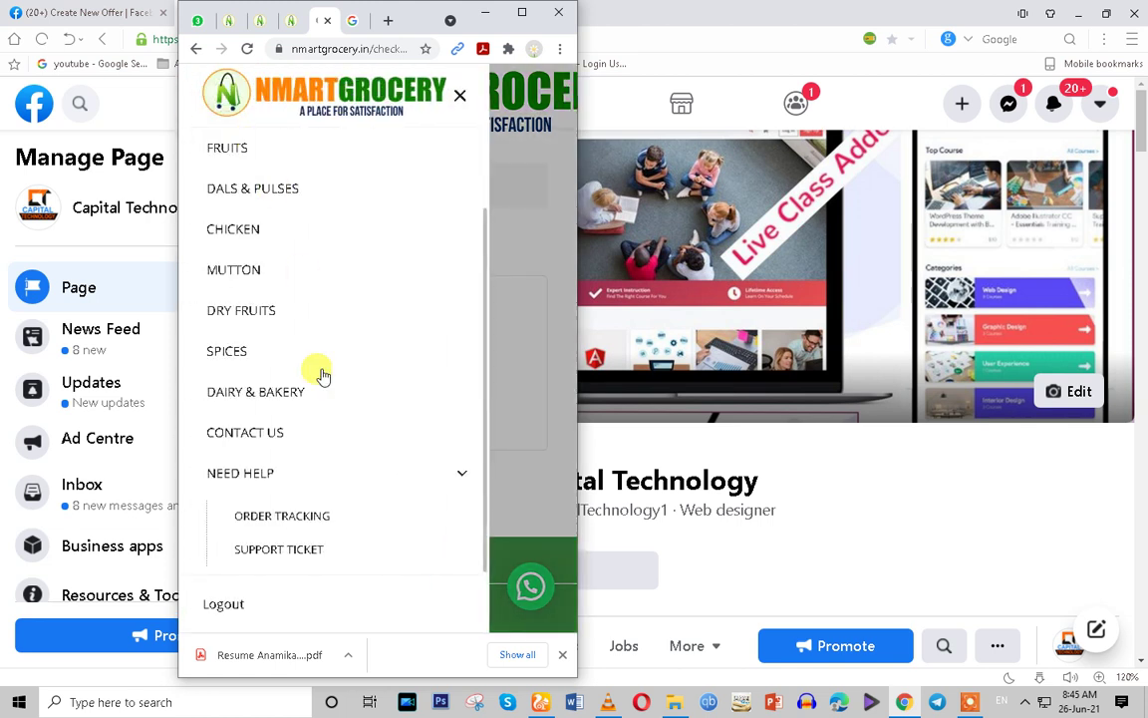
{"action": "left_click", "coordinate": [283, 526]}
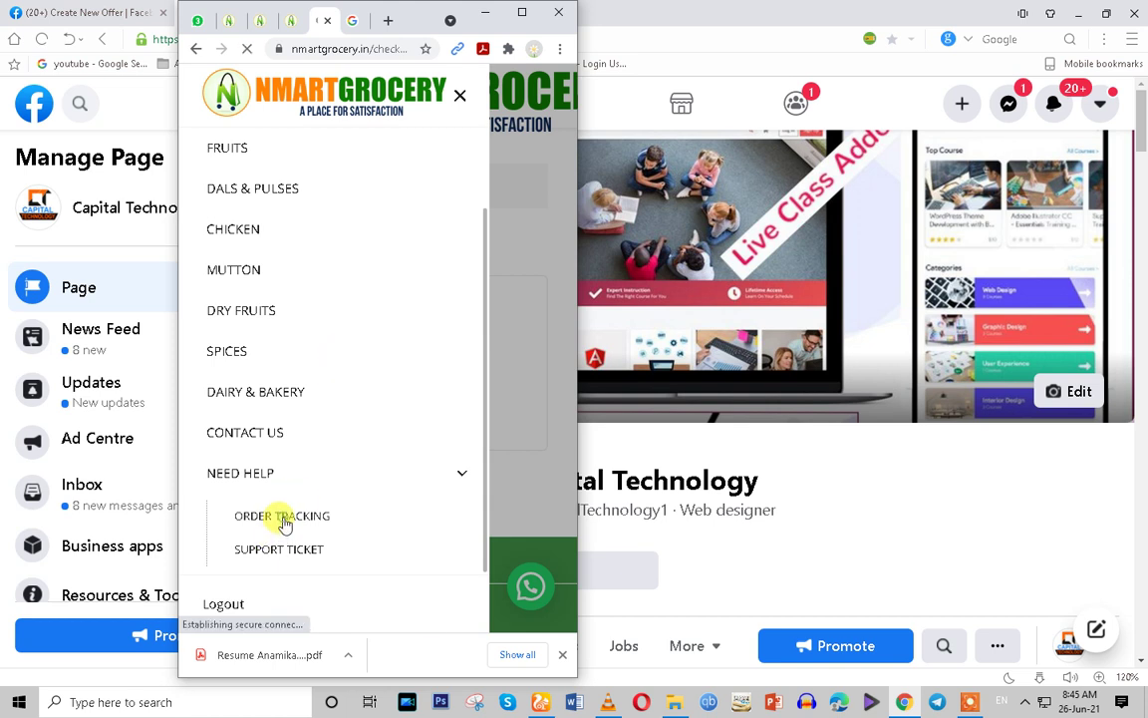
{"action": "left_click", "coordinate": [524, 13]}
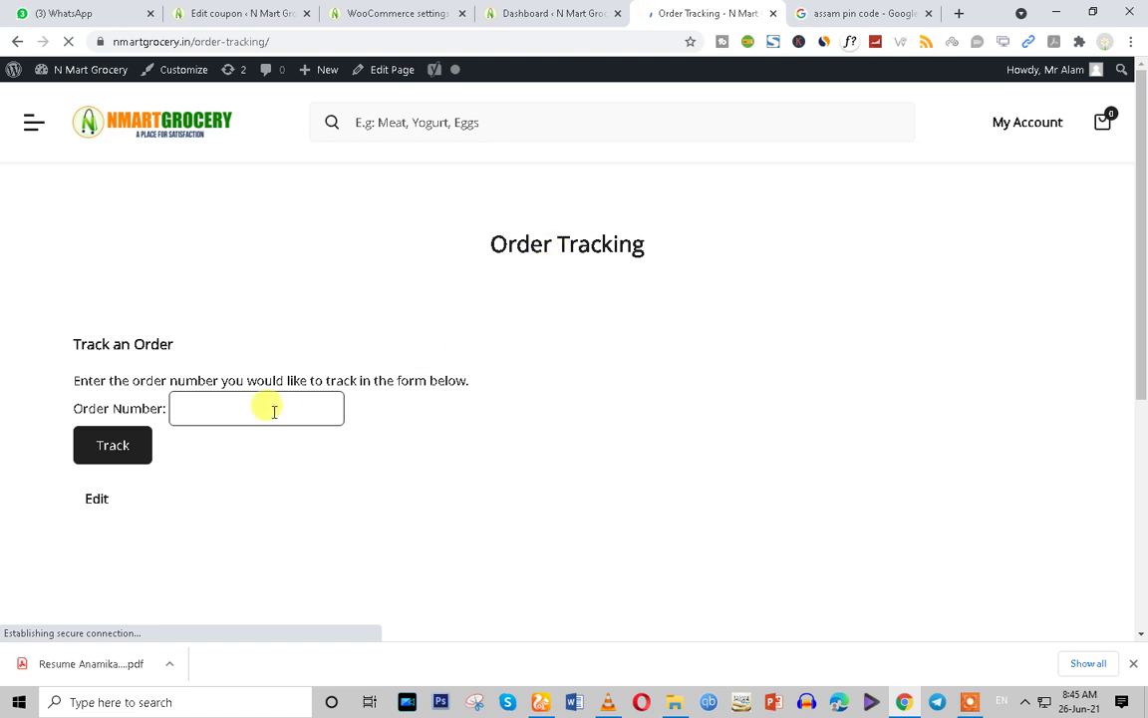
{"action": "left_click", "coordinate": [231, 411]}
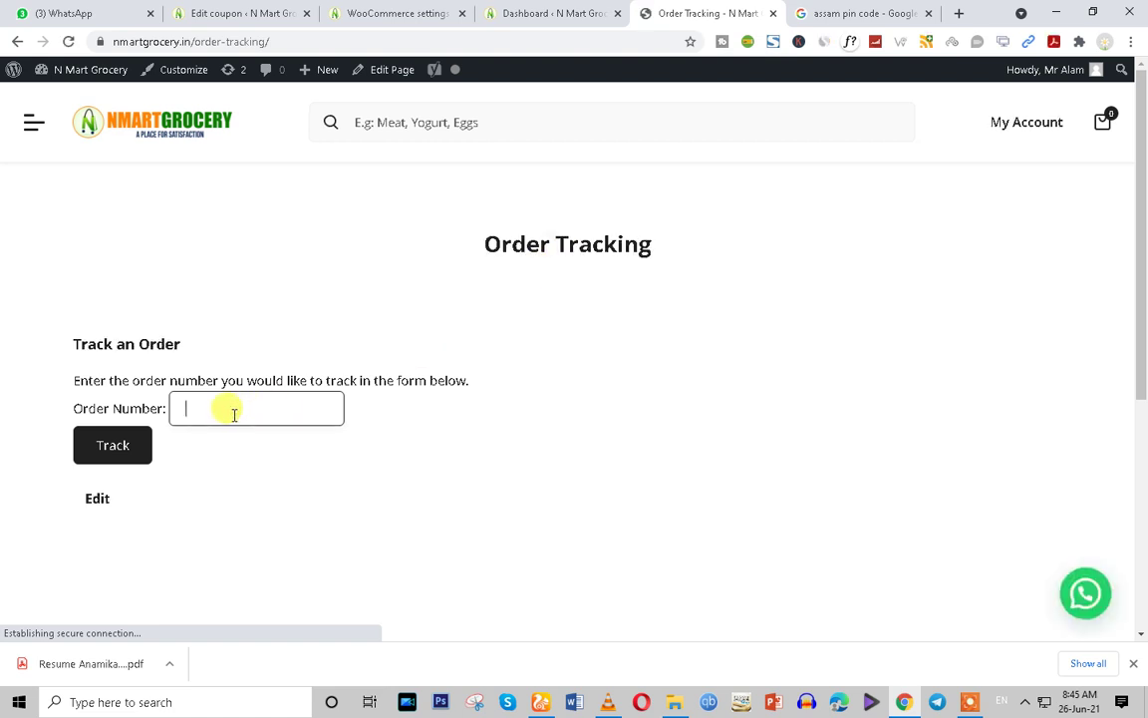
Examine the Tracking dashboard's order list, including the order numbers and their statuses
{"action": "left_click", "coordinate": [510, 13]}
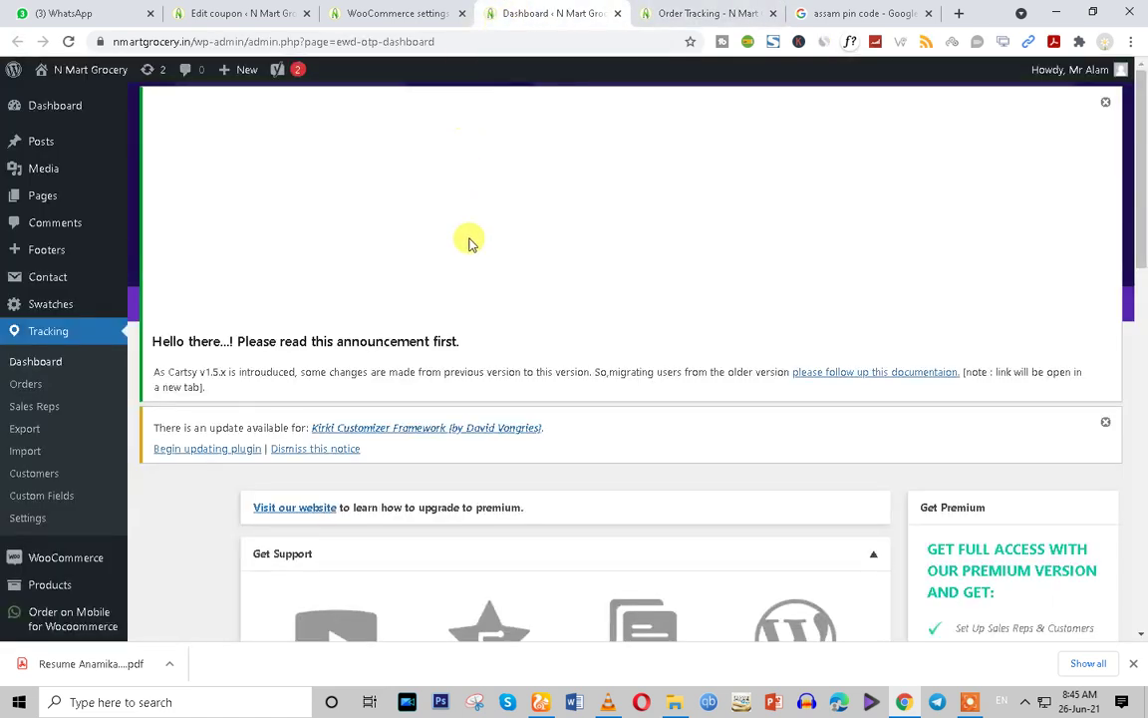
{"action": "scroll", "coordinate": [469, 250], "scroll_direction": "down", "scroll_amount": 3}
{"action": "scroll", "coordinate": [589, 590], "scroll_direction": "down", "scroll_amount": 3}
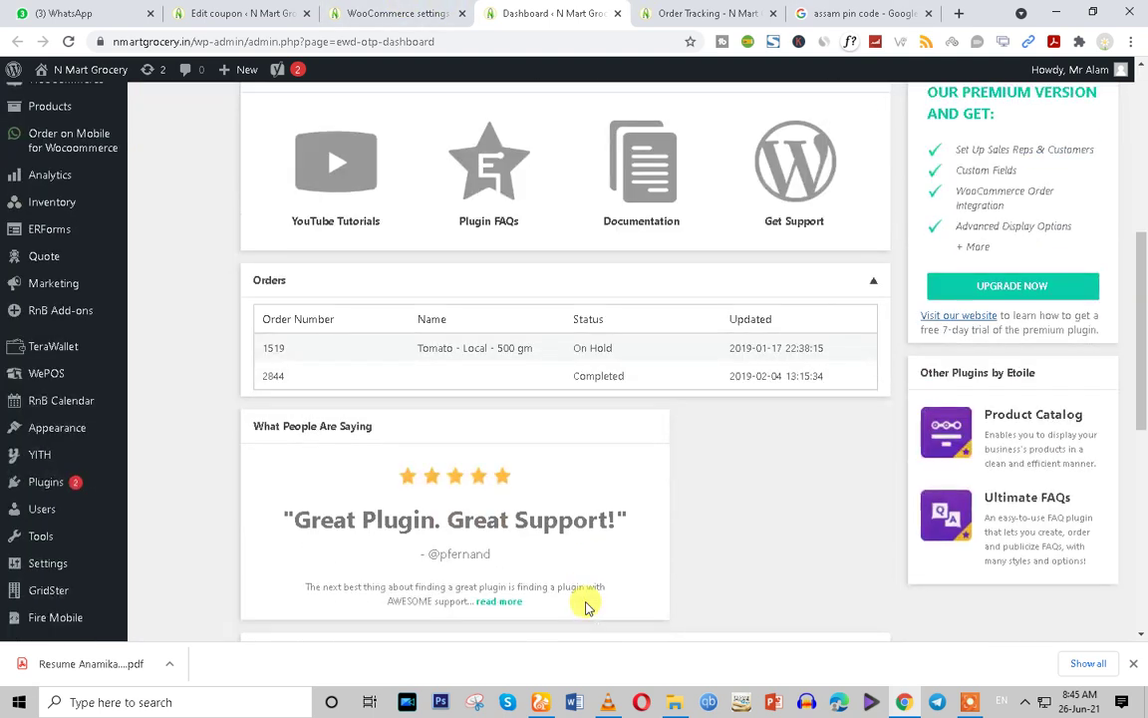
{"action": "double_click", "coordinate": [272, 348]}
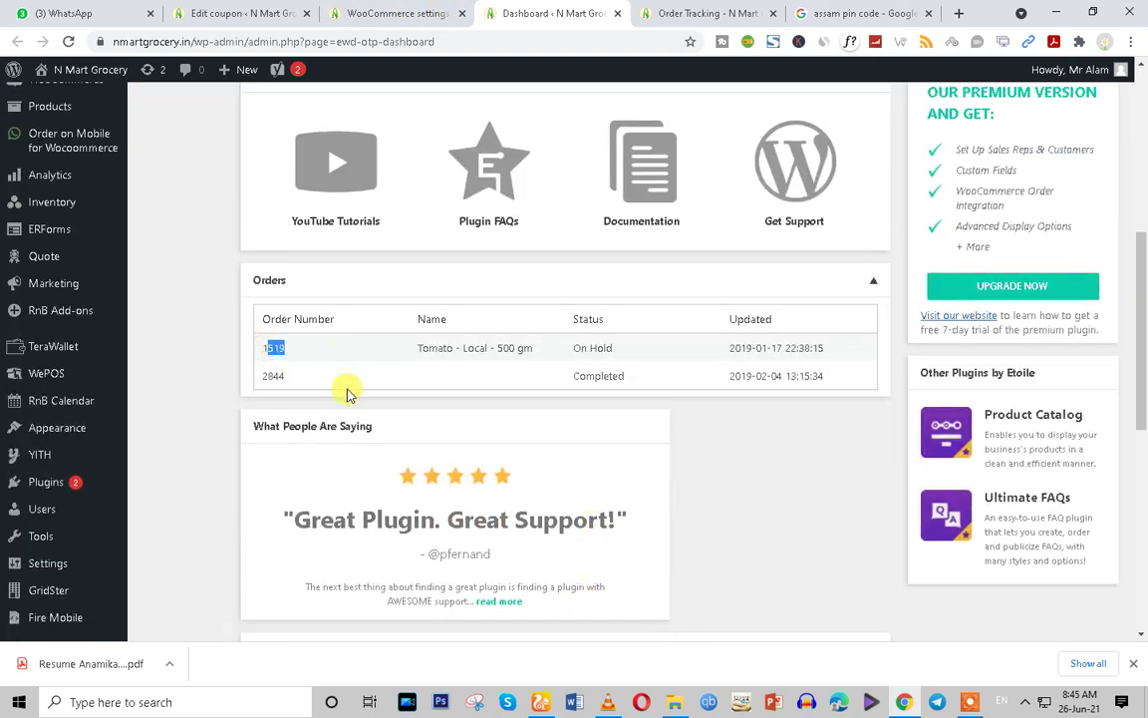
{"action": "scroll", "coordinate": [510, 454], "scroll_direction": "up", "scroll_amount": 4}
{"action": "scroll", "coordinate": [511, 455], "scroll_direction": "down", "scroll_amount": 1}
{"action": "scroll", "coordinate": [511, 454], "scroll_direction": "up", "scroll_amount": 3}
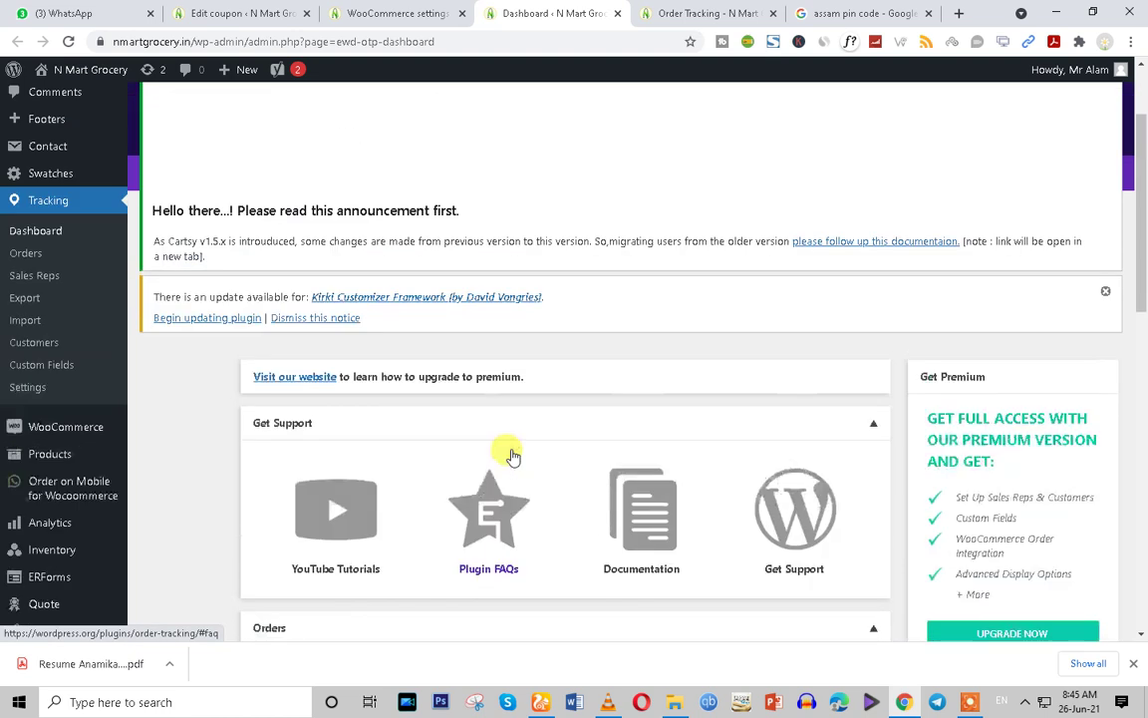
{"action": "scroll", "coordinate": [511, 454], "scroll_direction": "down", "scroll_amount": 1}
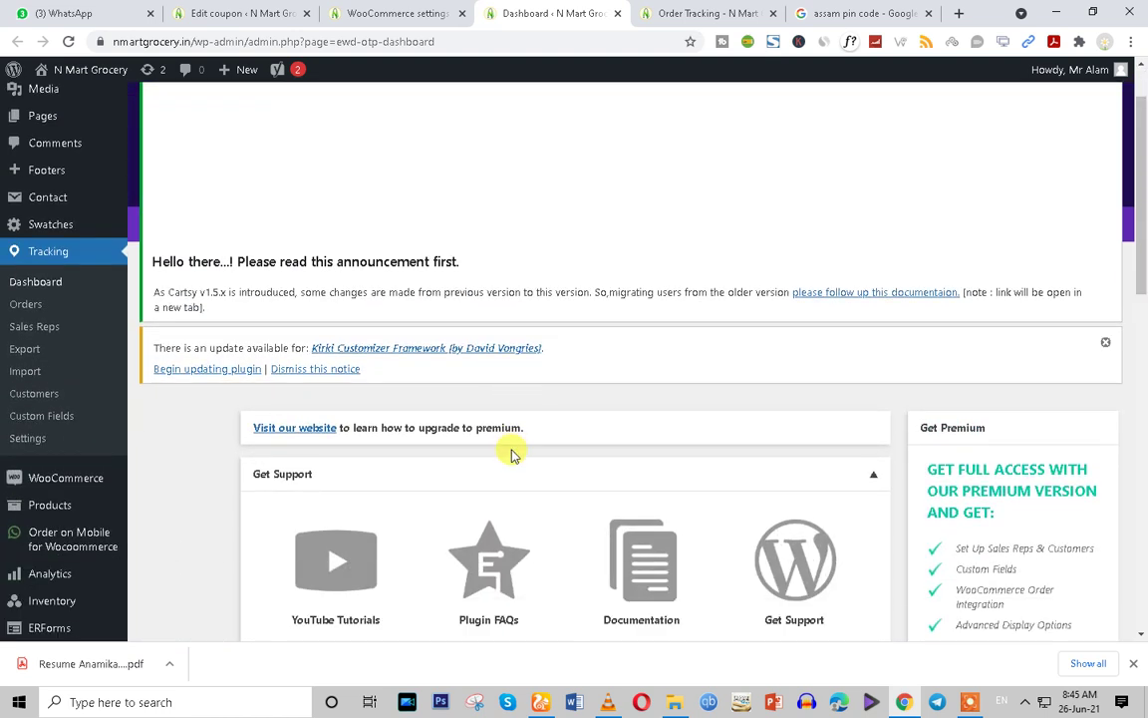
{"action": "scroll", "coordinate": [511, 454], "scroll_direction": "up", "scroll_amount": 1}
Try to dismiss the plugin update and Cartsy announcement notices, and look through the reloaded Tracking dashboard
{"action": "left_click", "coordinate": [1106, 423]}
{"action": "left_click", "coordinate": [1103, 103]}
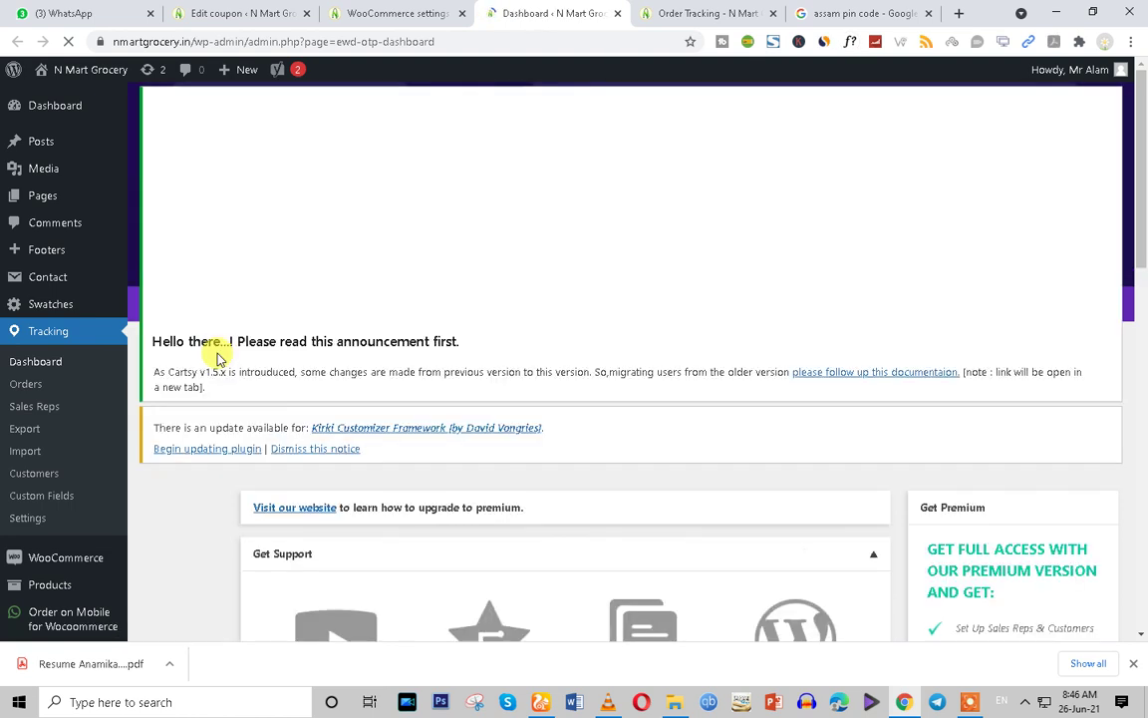
{"action": "scroll", "coordinate": [431, 417], "scroll_direction": "down", "scroll_amount": 5}
{"action": "scroll", "coordinate": [436, 469], "scroll_direction": "down", "scroll_amount": 7}
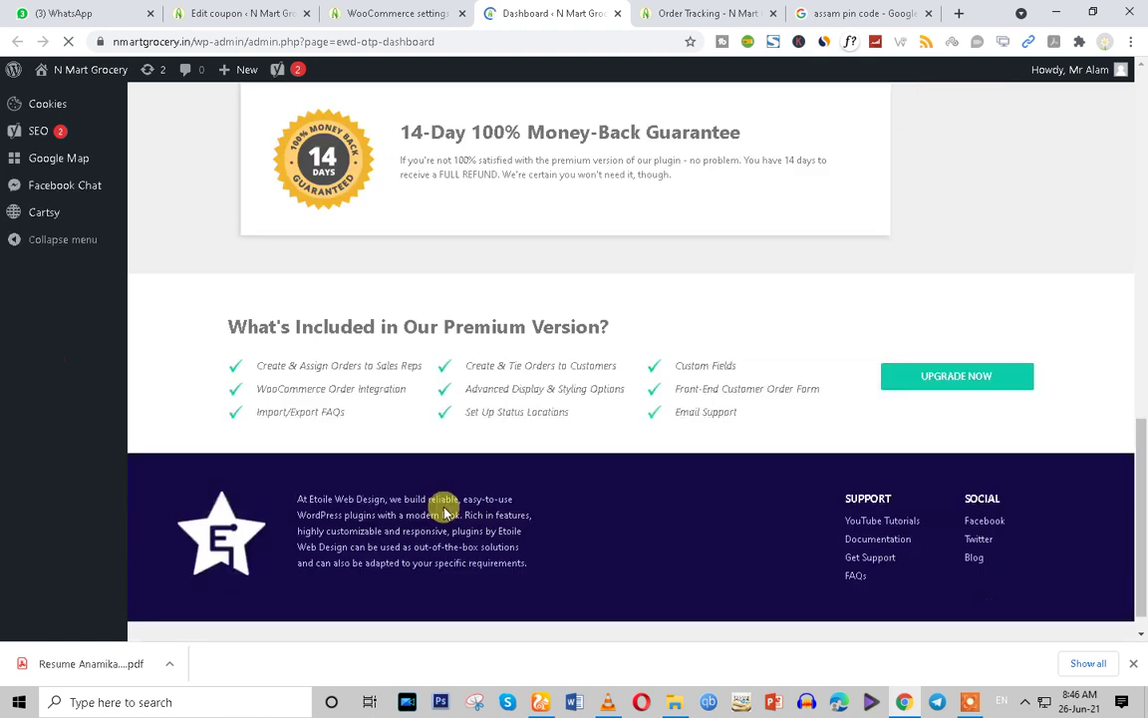
{"action": "left_click_drag", "start_coordinate": [1140, 546], "coordinate": [1129, 206]}
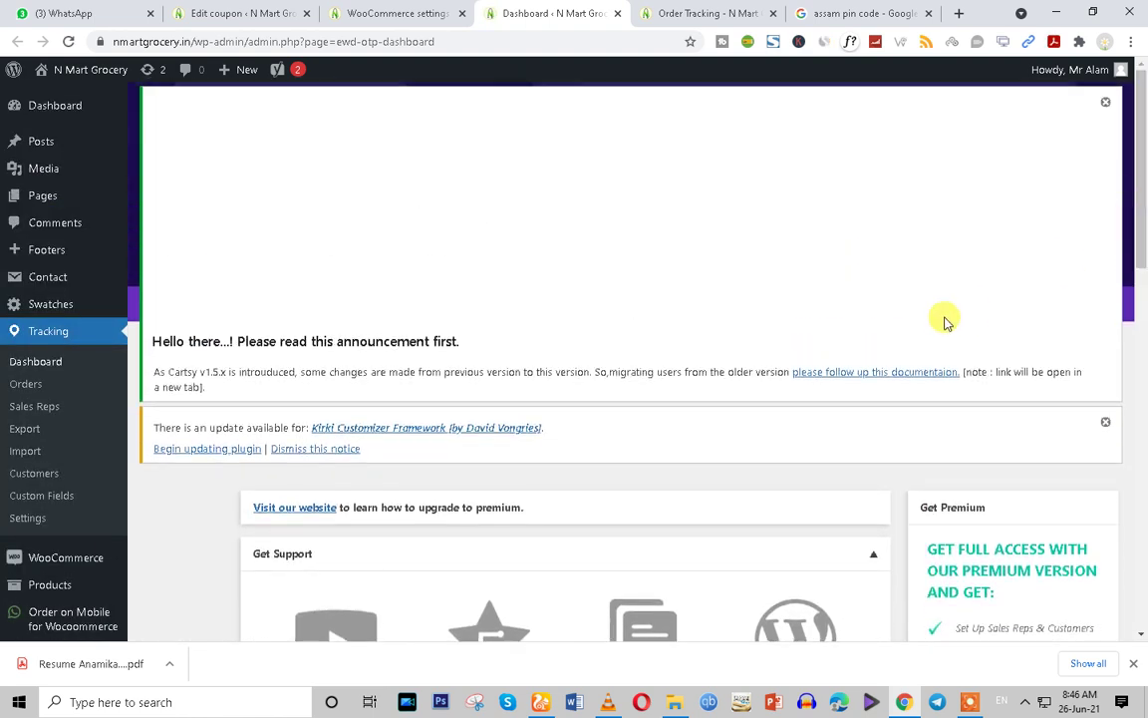
Dismiss the announcement and the plugin update notice on the tracking plugin's dashboard
{"action": "scroll", "coordinate": [1086, 243], "scroll_direction": "up", "scroll_amount": 1}
{"action": "left_click", "coordinate": [1104, 106]}
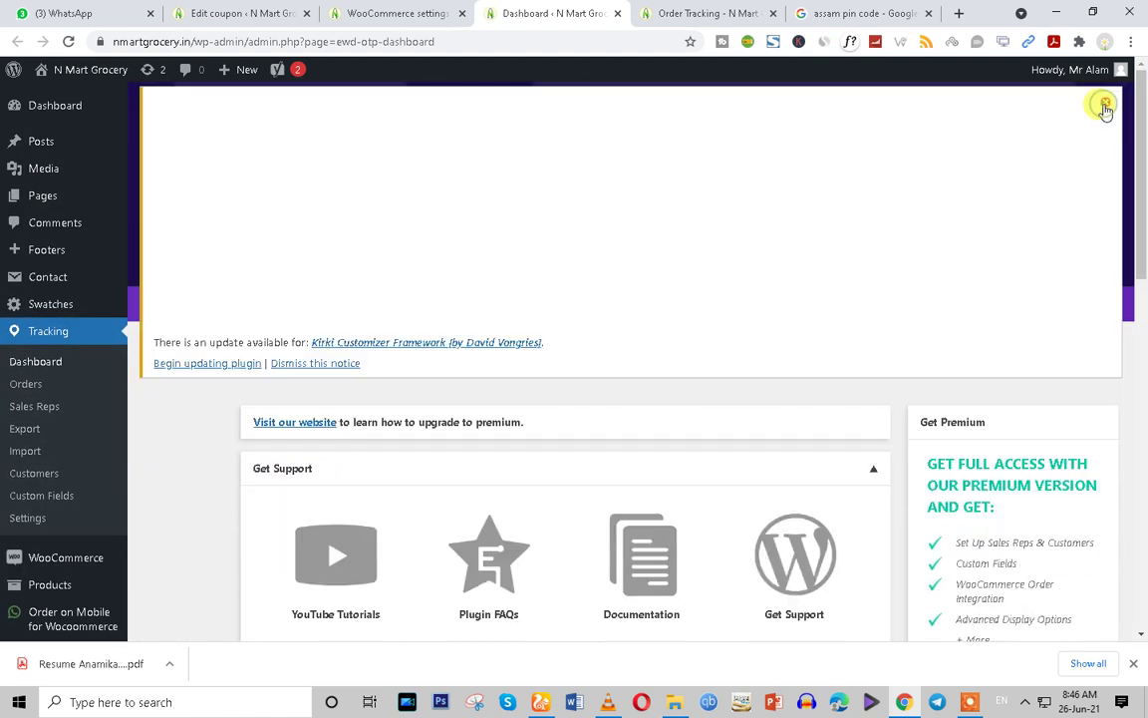
{"action": "scroll", "coordinate": [1097, 139], "scroll_direction": "down", "scroll_amount": 1}
{"action": "scroll", "coordinate": [1104, 104], "scroll_direction": "up", "scroll_amount": 1}
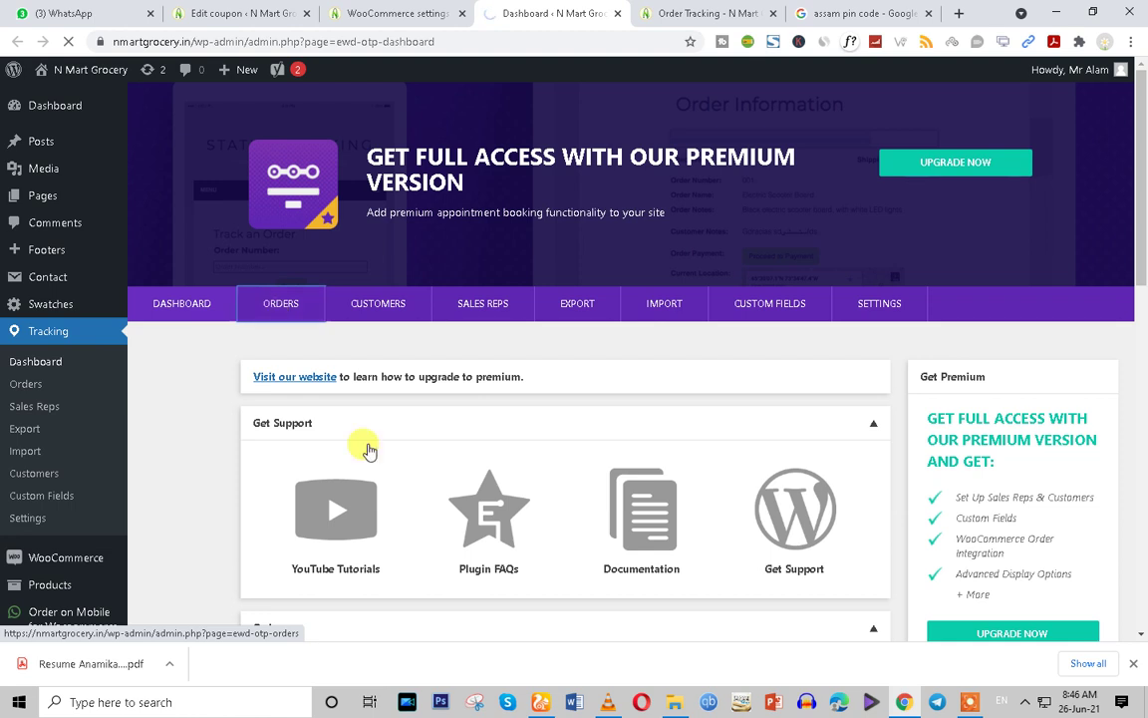
Open the tracking plugin's order list and start adding a new order
{"action": "scroll", "coordinate": [369, 454], "scroll_direction": "down", "scroll_amount": 1}
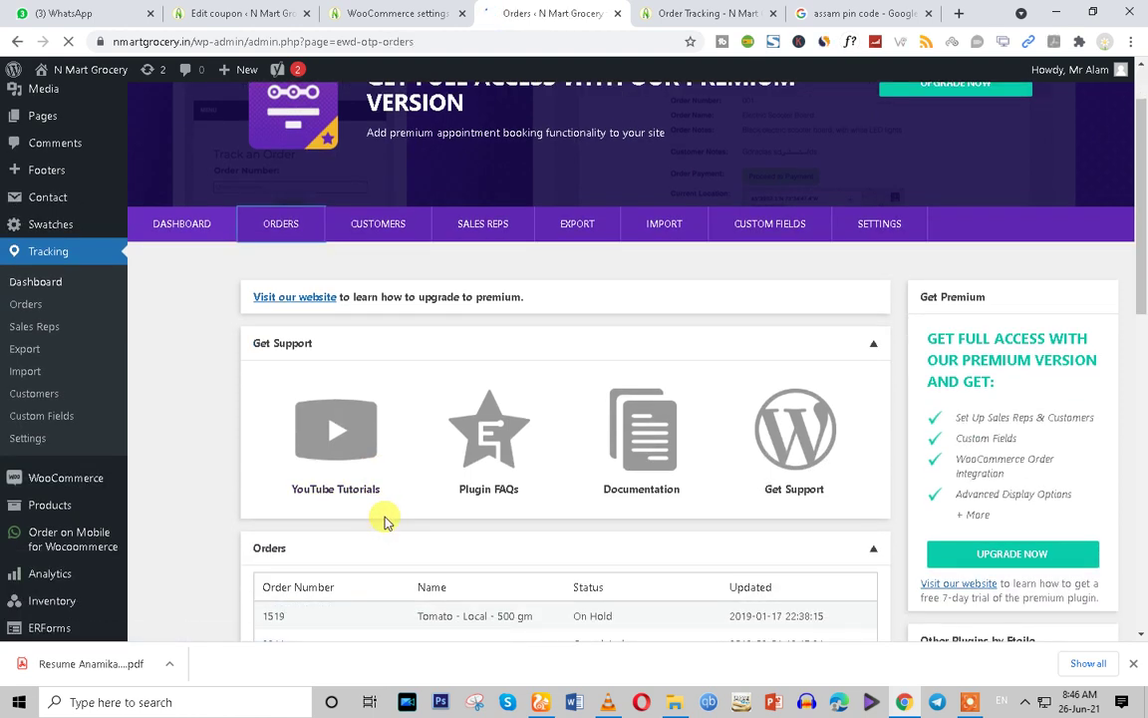
{"action": "scroll", "coordinate": [385, 521], "scroll_direction": "down", "scroll_amount": 1}
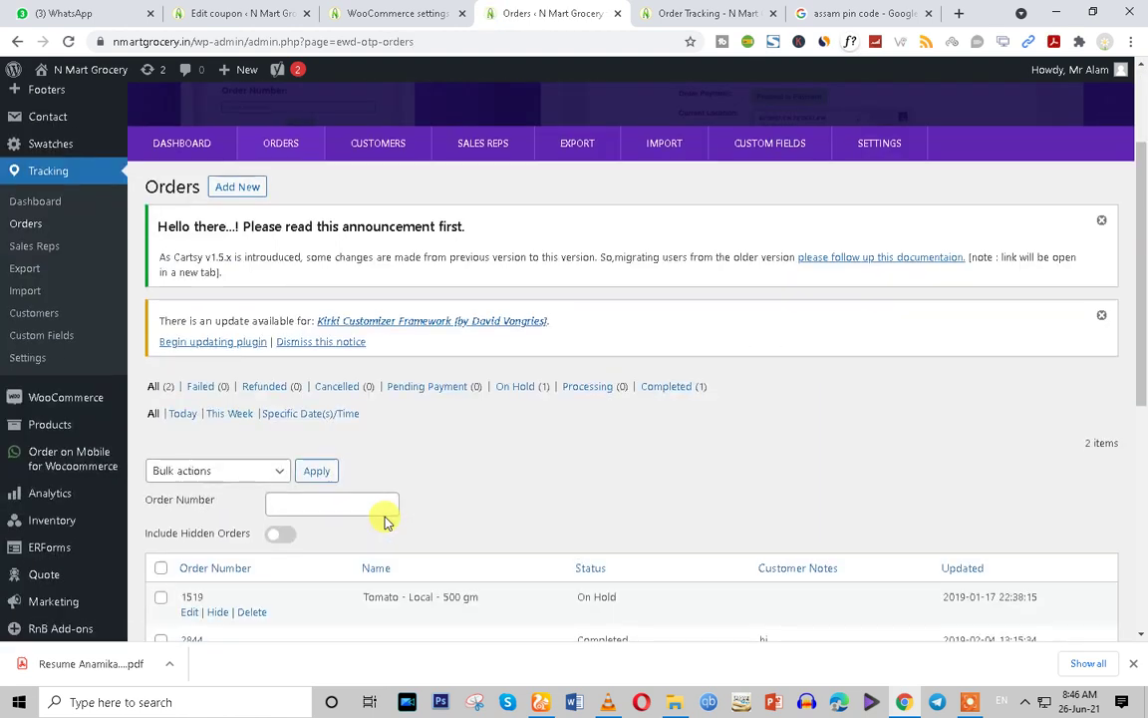
{"action": "scroll", "coordinate": [385, 521], "scroll_direction": "down", "scroll_amount": 3}
{"action": "scroll", "coordinate": [384, 521], "scroll_direction": "up", "scroll_amount": 2}
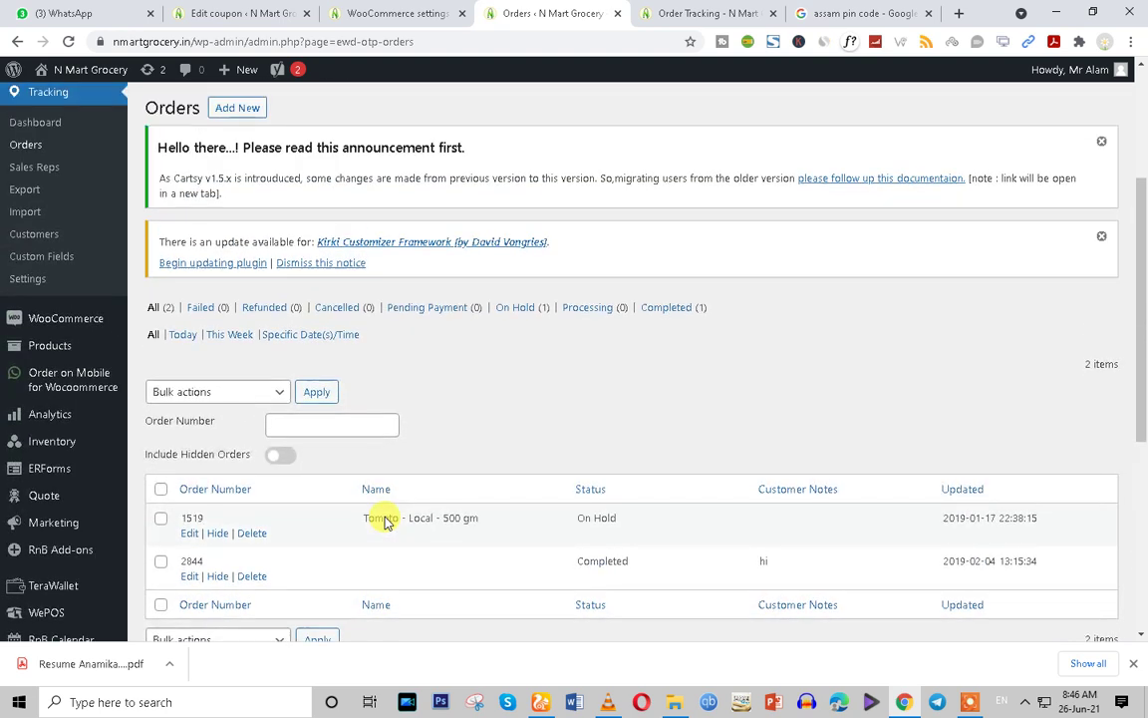
{"action": "scroll", "coordinate": [221, 133], "scroll_direction": "up", "scroll_amount": 1}
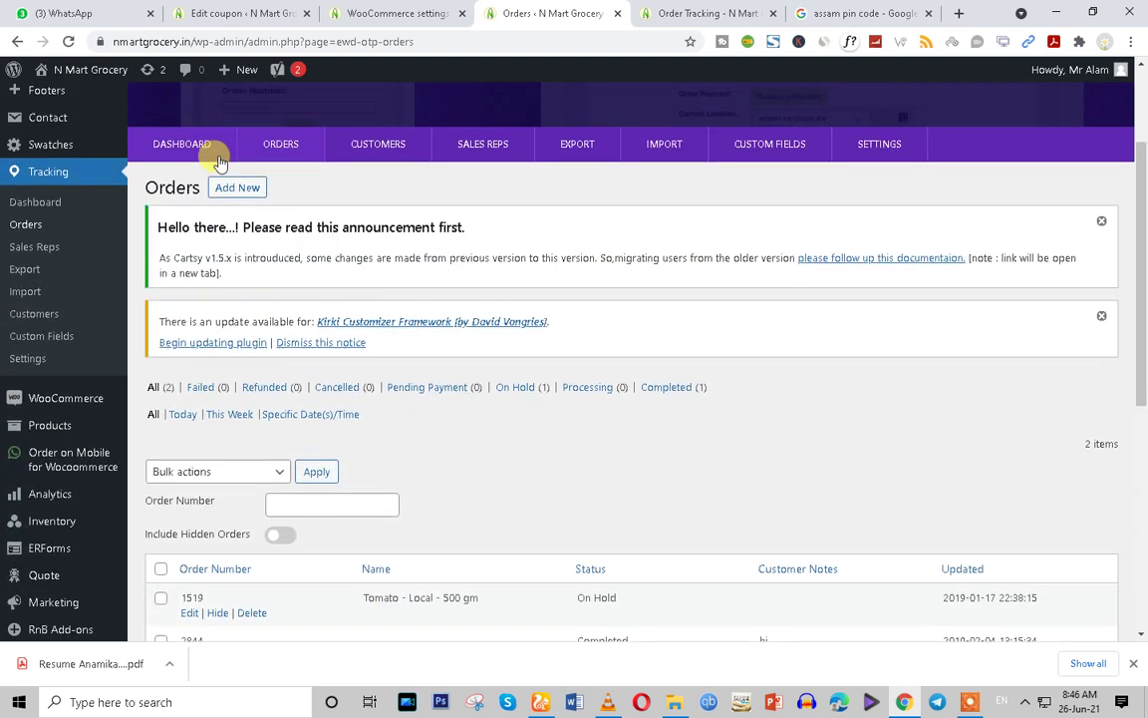
{"action": "left_click", "coordinate": [235, 189]}
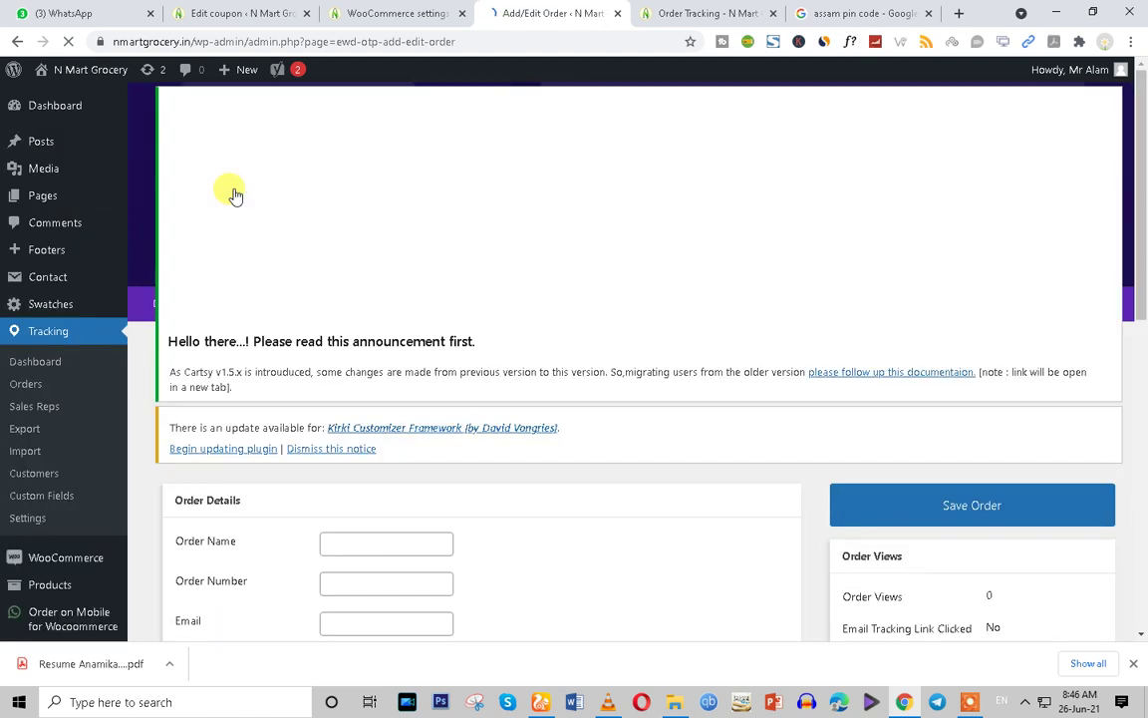
Dismiss the Kirki update notice and the announcement covering the new tracking order form
{"action": "scroll", "coordinate": [525, 528], "scroll_direction": "down", "scroll_amount": 1}
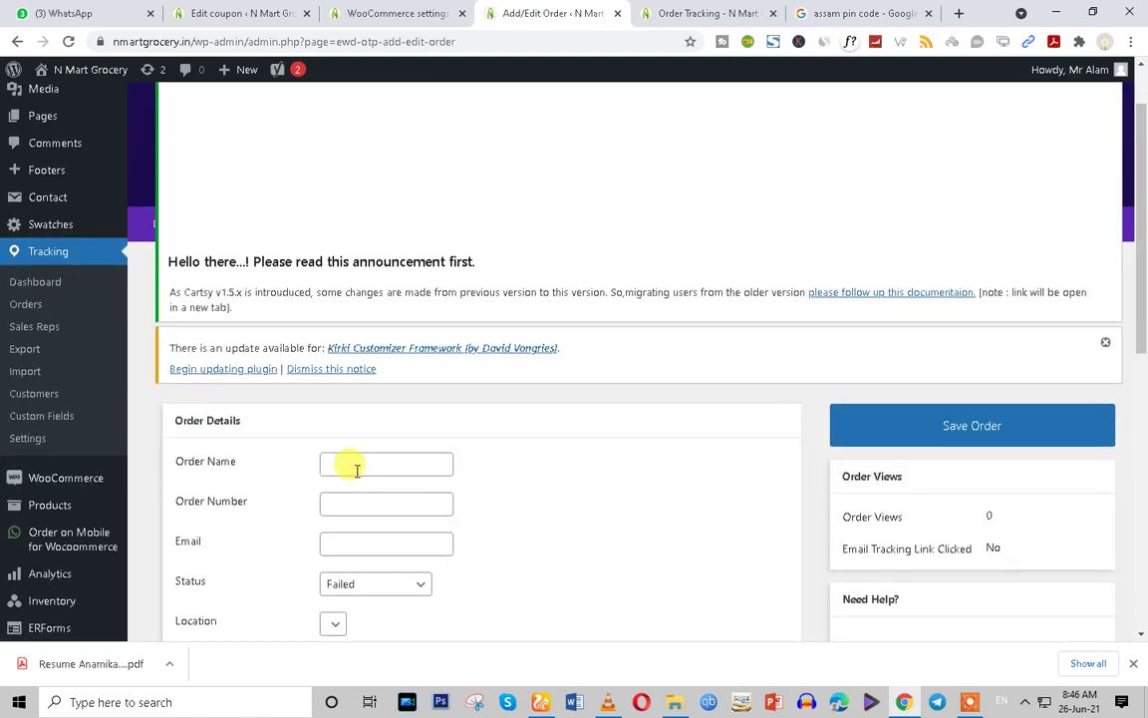
{"action": "left_click_drag", "start_coordinate": [351, 463], "coordinate": [304, 479]}
{"action": "scroll", "coordinate": [787, 367], "scroll_direction": "up", "scroll_amount": 1}
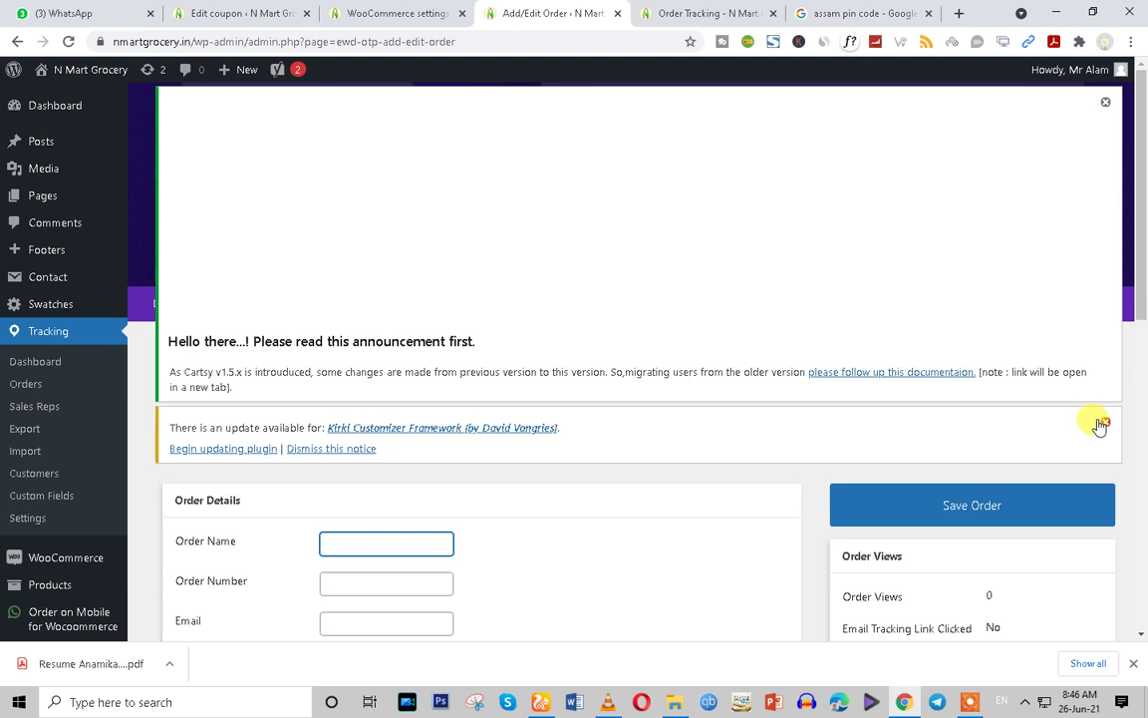
{"action": "left_click", "coordinate": [1102, 424]}
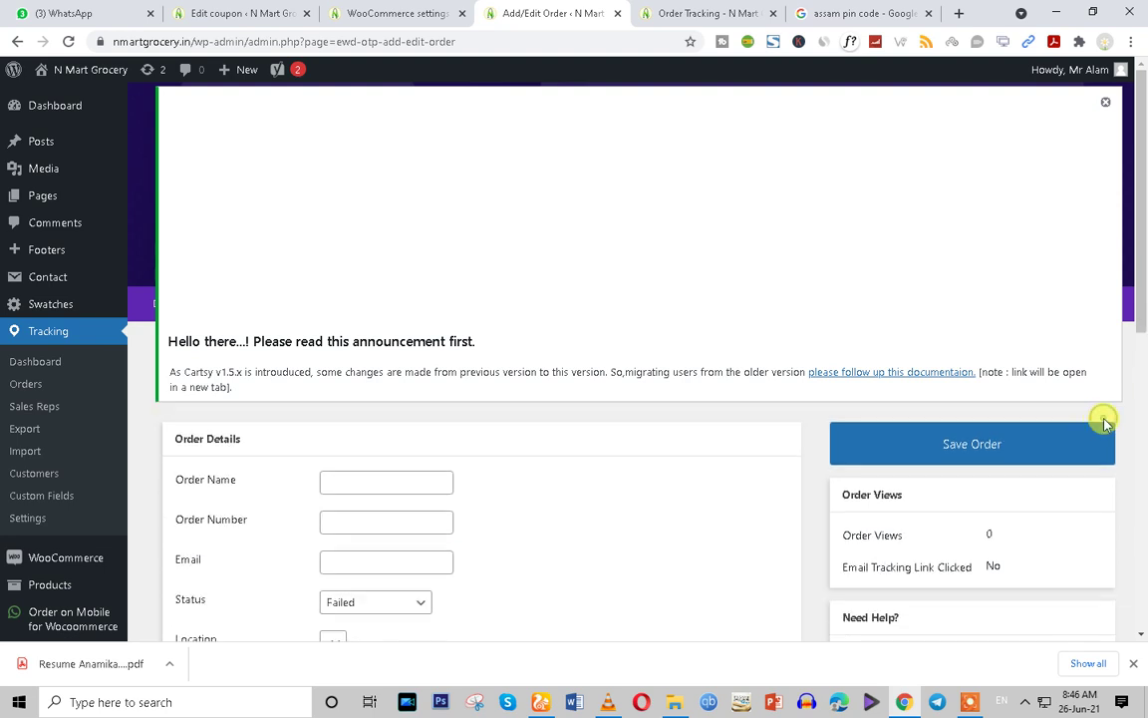
{"action": "left_click", "coordinate": [1104, 102]}
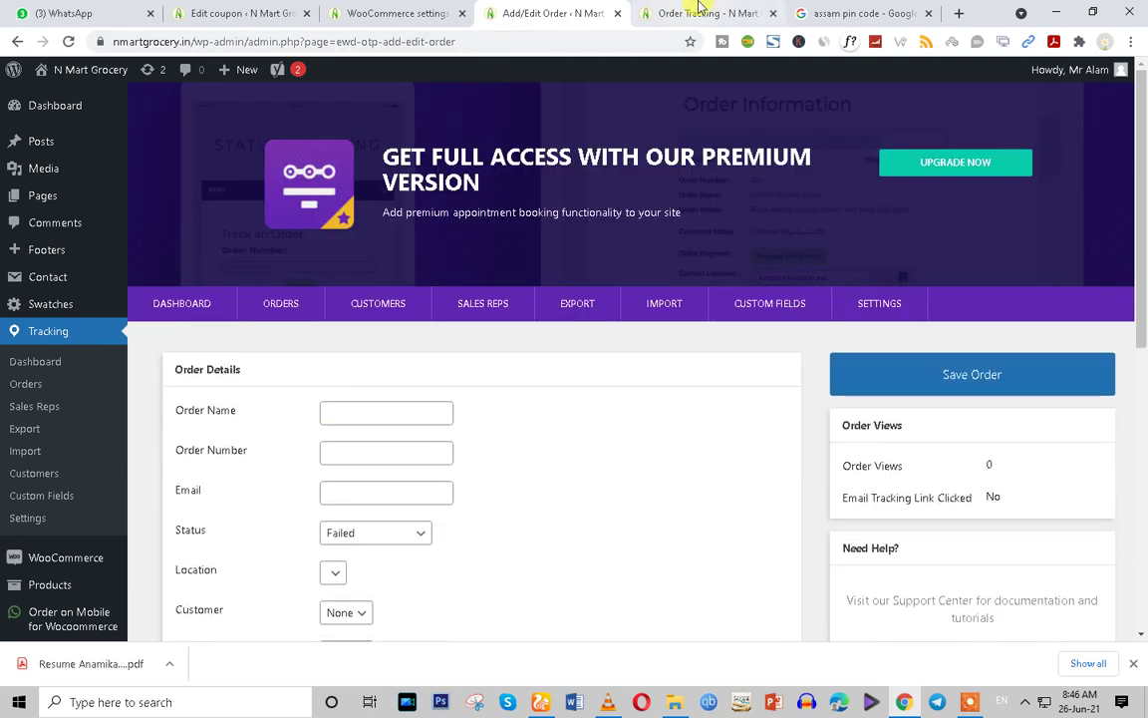
Open the WooCommerce orders list in a new browser tab and place that tab directly after the coupon tab
{"action": "left_click", "coordinate": [658, 12]}
{"action": "left_click", "coordinate": [547, 8]}
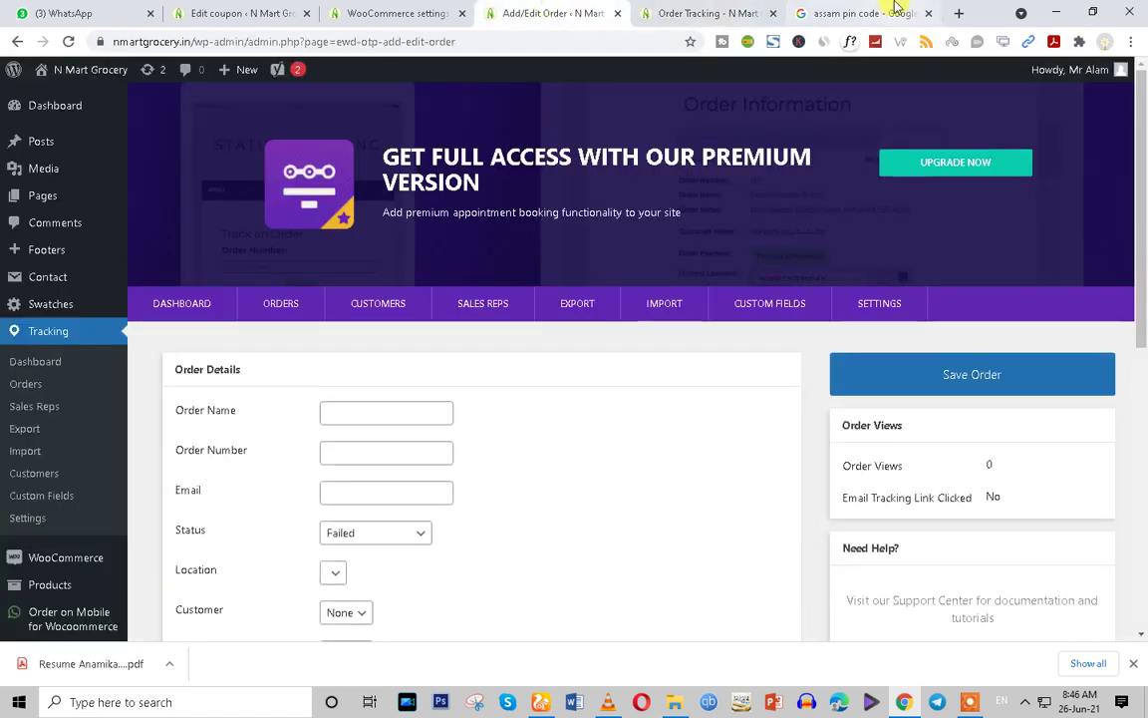
{"action": "left_click", "coordinate": [857, 10]}
{"action": "left_click", "coordinate": [419, 10]}
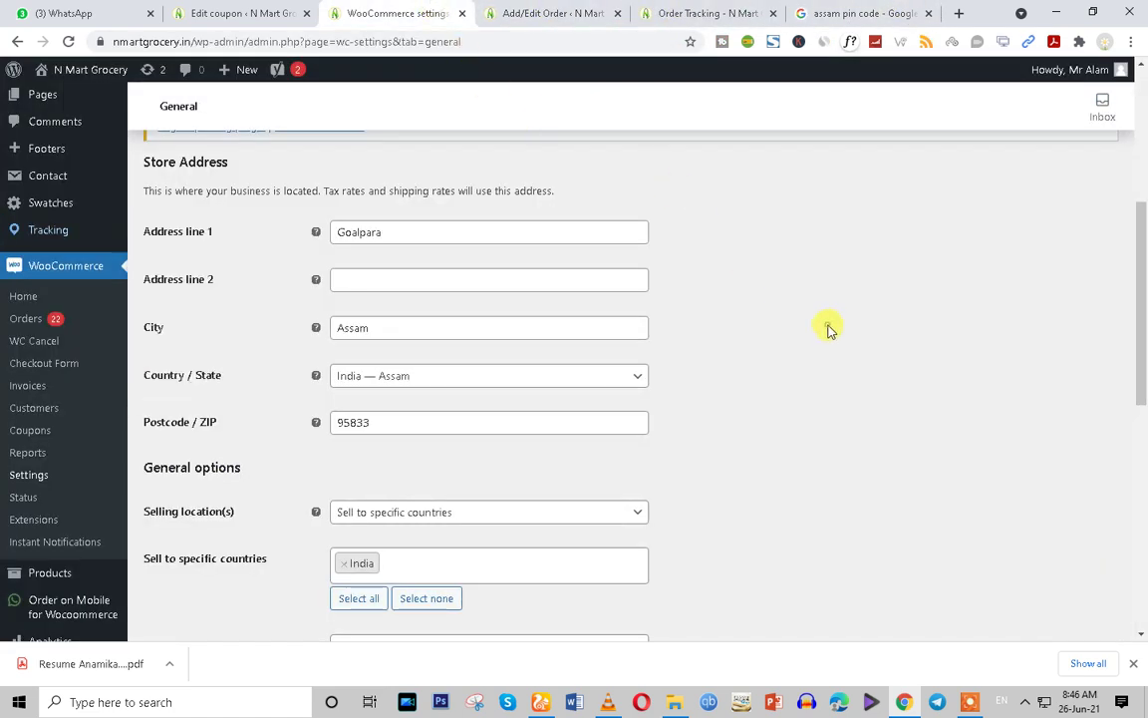
{"action": "scroll", "coordinate": [40, 411], "scroll_direction": "up", "scroll_amount": 1}
{"action": "right_click", "coordinate": [30, 407]}
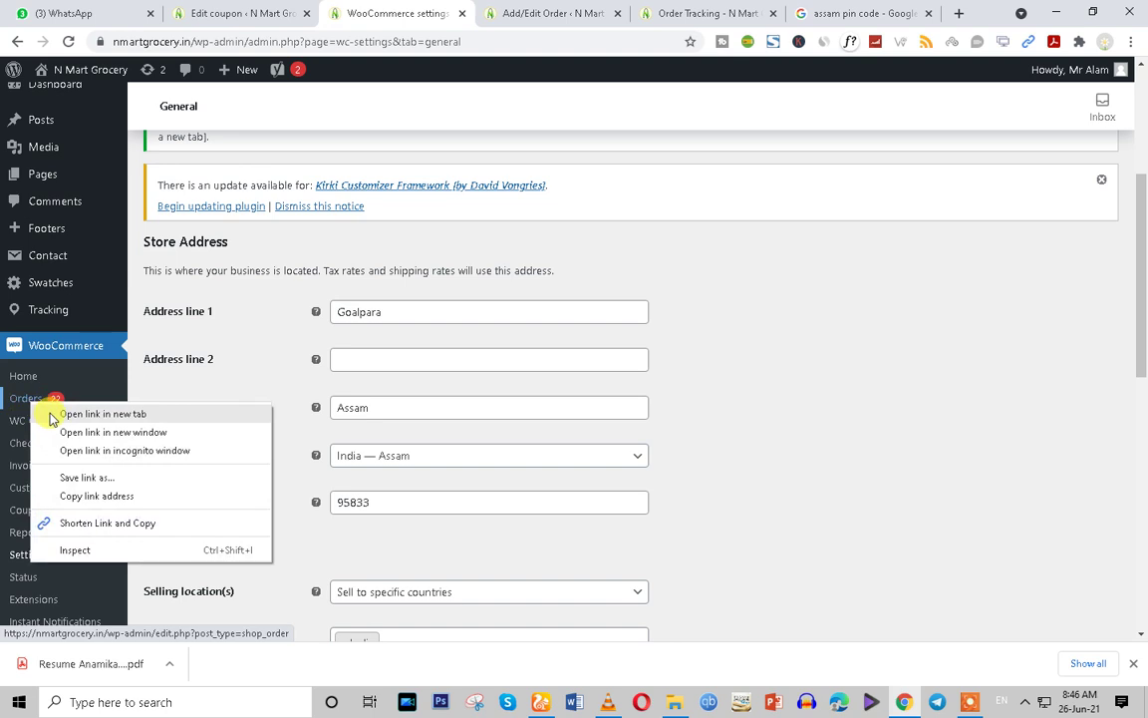
{"action": "left_click", "coordinate": [60, 421]}
{"action": "left_click", "coordinate": [478, 10]}
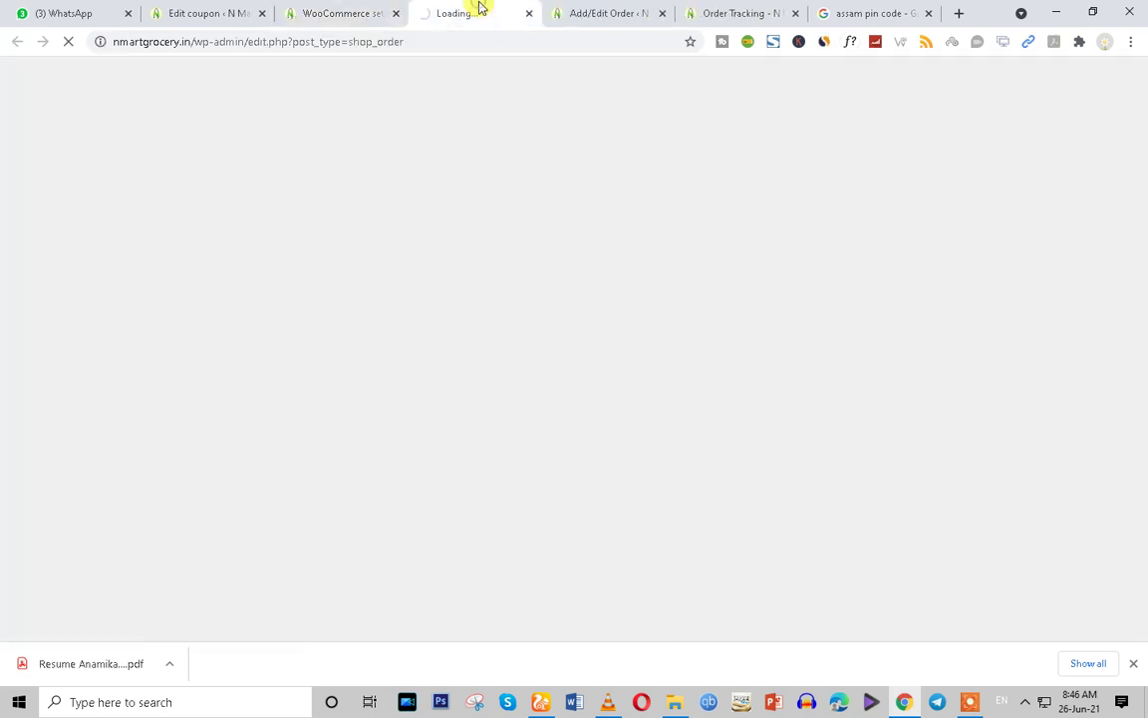
{"action": "left_click", "coordinate": [344, 12]}
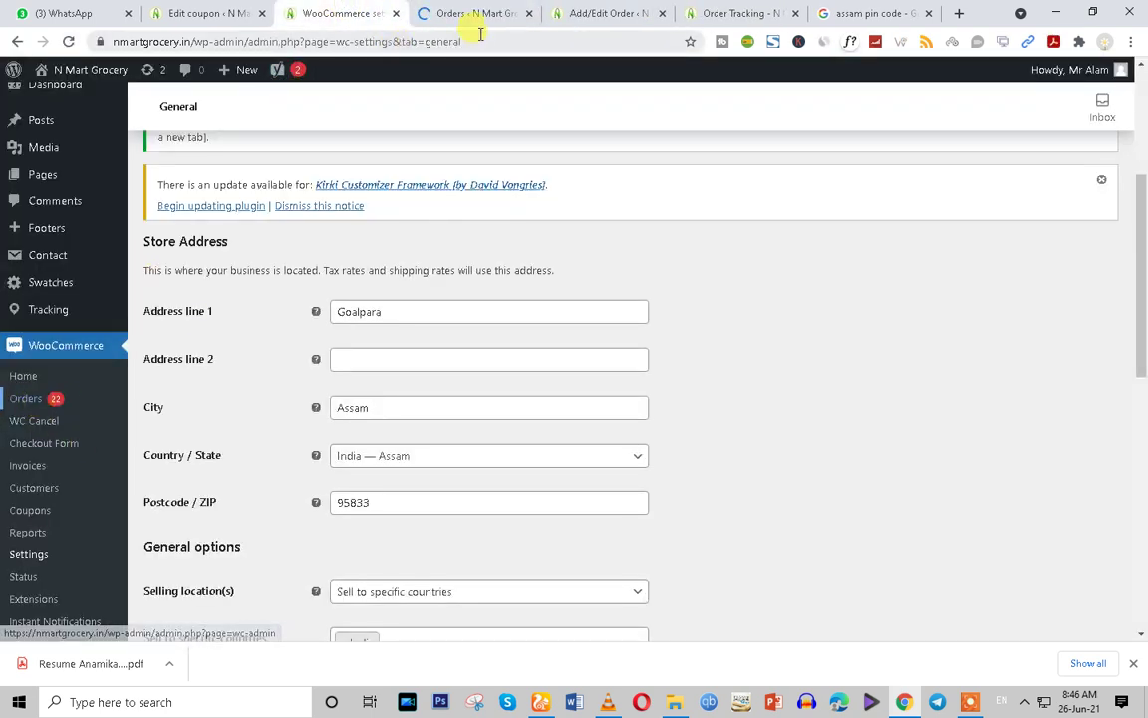
{"action": "left_click", "coordinate": [471, 16]}
{"action": "left_click_drag", "start_coordinate": [469, 14], "coordinate": [344, 10]}
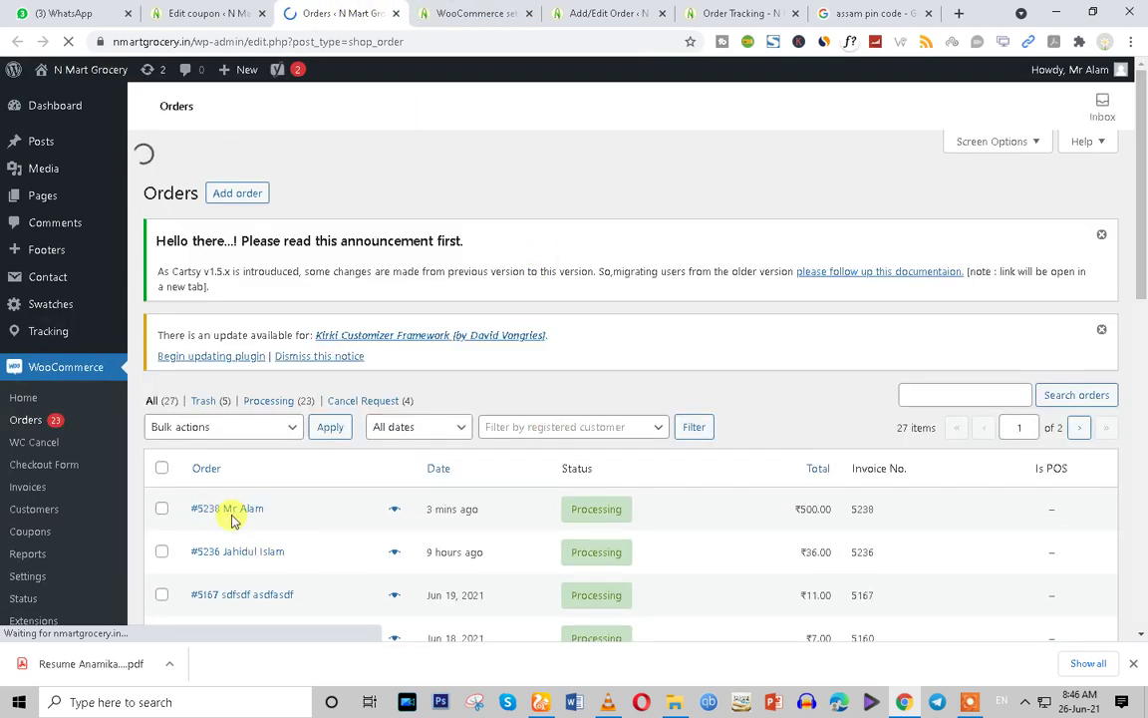
Open the most recent WooCommerce order and copy its order number from the details heading
{"action": "scroll", "coordinate": [474, 548], "scroll_direction": "down", "scroll_amount": 3}
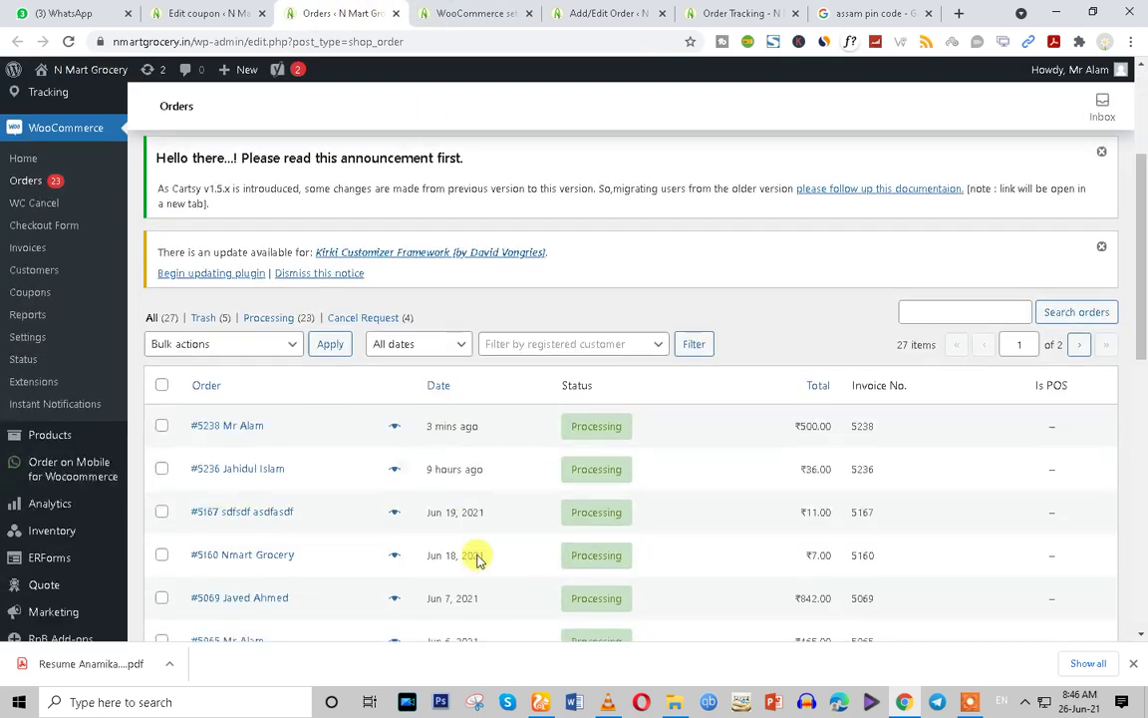
{"action": "left_click", "coordinate": [217, 339]}
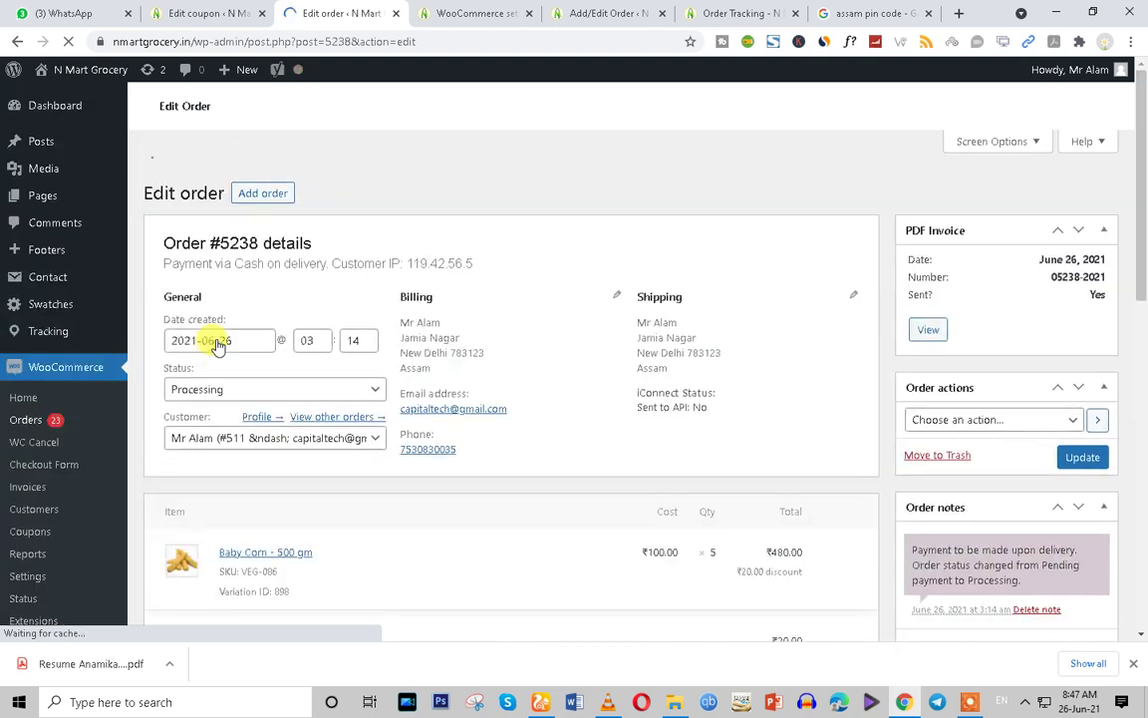
{"action": "scroll", "coordinate": [235, 372], "scroll_direction": "down", "scroll_amount": 3}
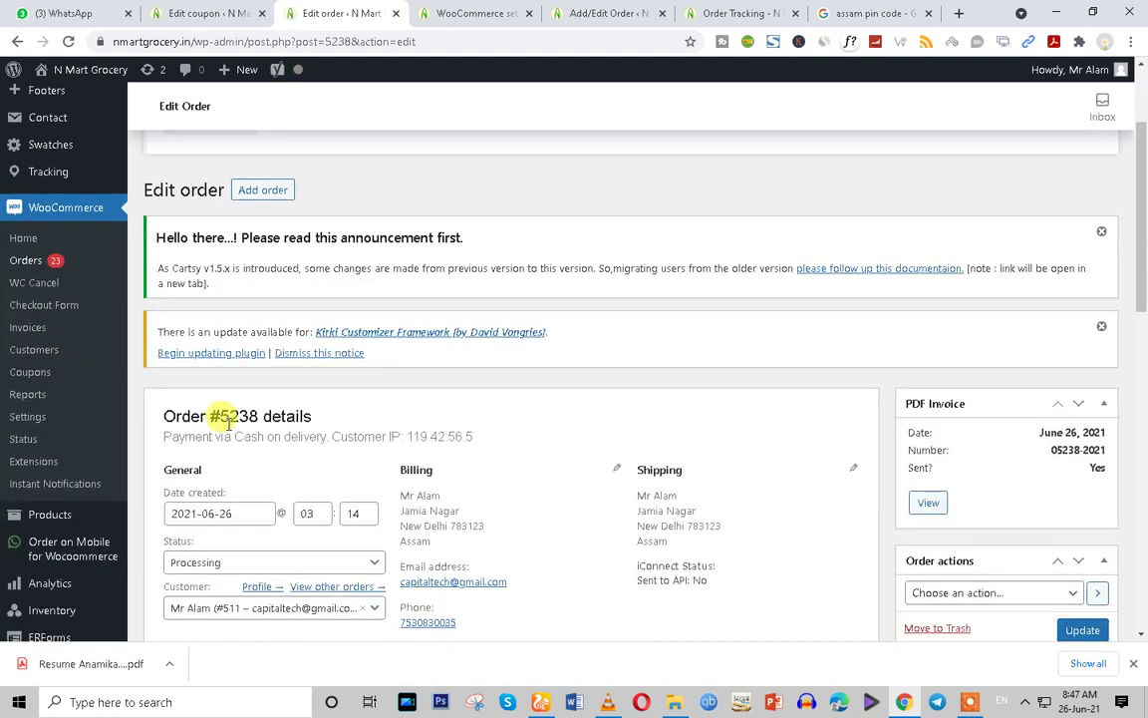
{"action": "left_click_drag", "start_coordinate": [241, 413], "coordinate": [255, 415]}
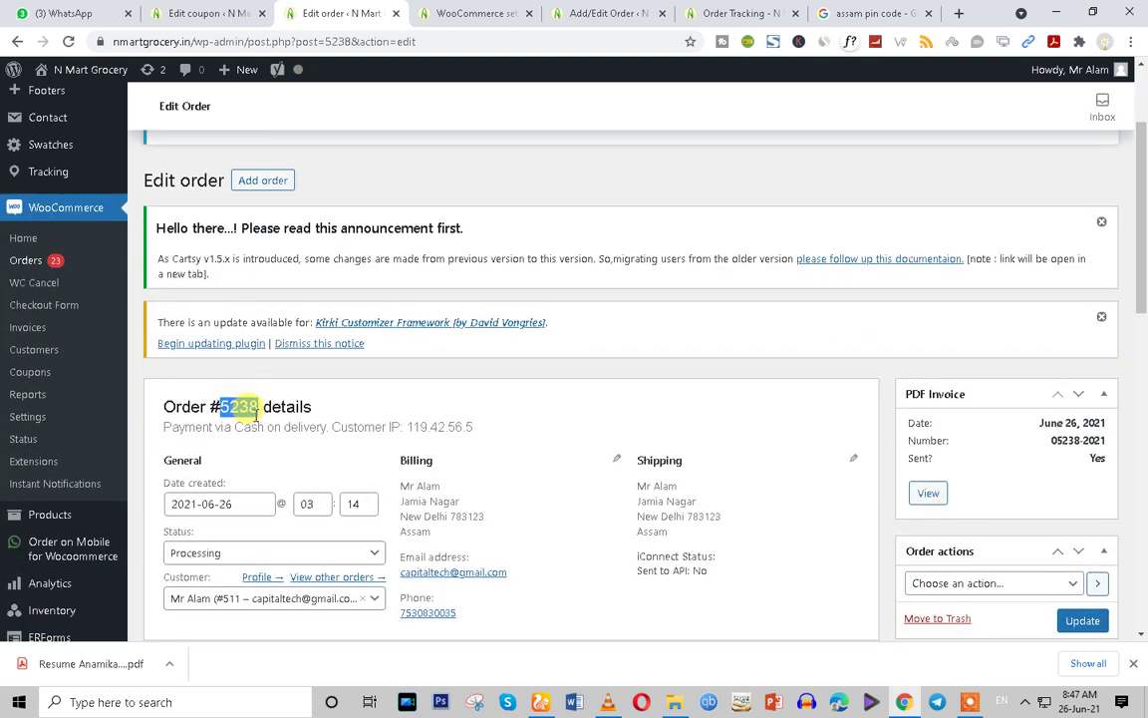
Enter the copied order number as the new tracking order's Order Number and leave its Order Name empty
{"action": "left_click", "coordinate": [735, 13]}
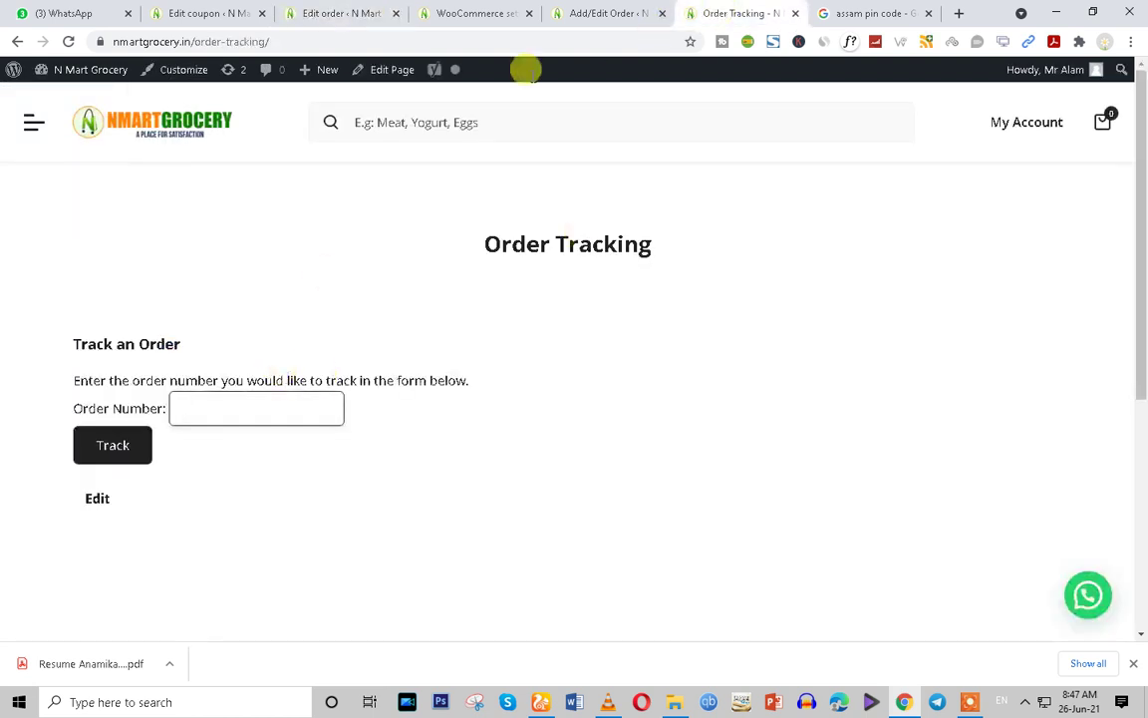
{"action": "left_click", "coordinate": [646, 10]}
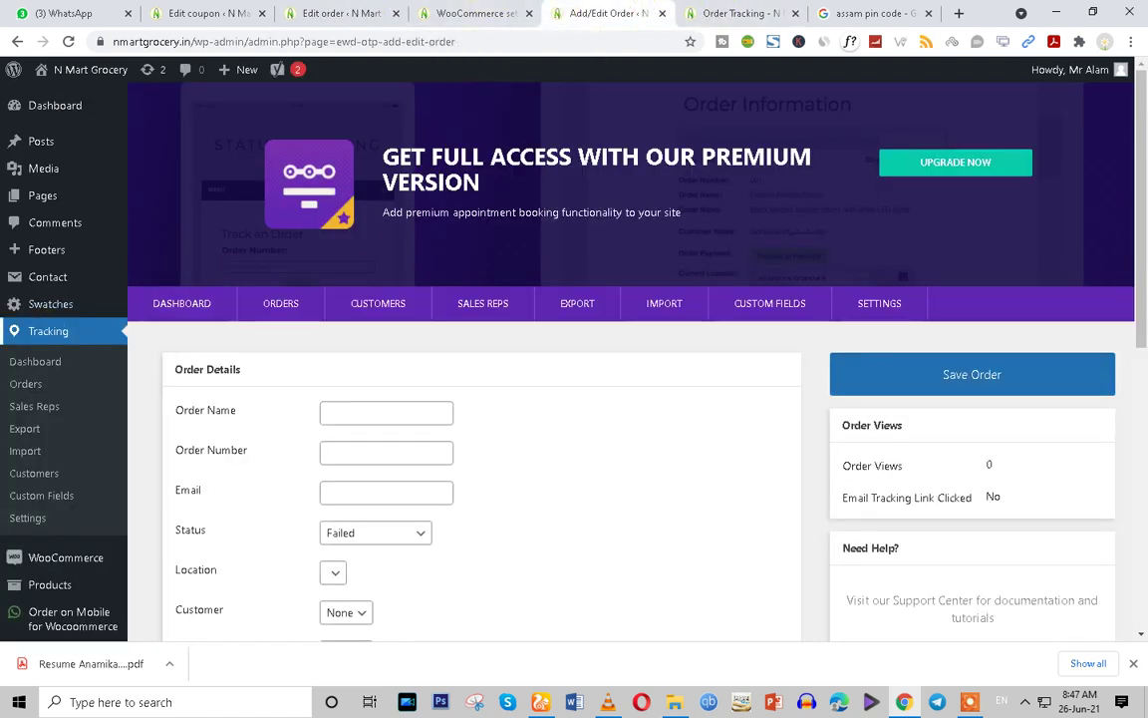
{"action": "left_click", "coordinate": [340, 411]}
{"action": "type", "text": "5238"}
{"action": "left_click", "coordinate": [333, 455]}
{"action": "type", "text": "5238"}
{"action": "left_click_drag", "start_coordinate": [367, 412], "coordinate": [274, 423]}
{"action": "key", "text": "BackSpace"}
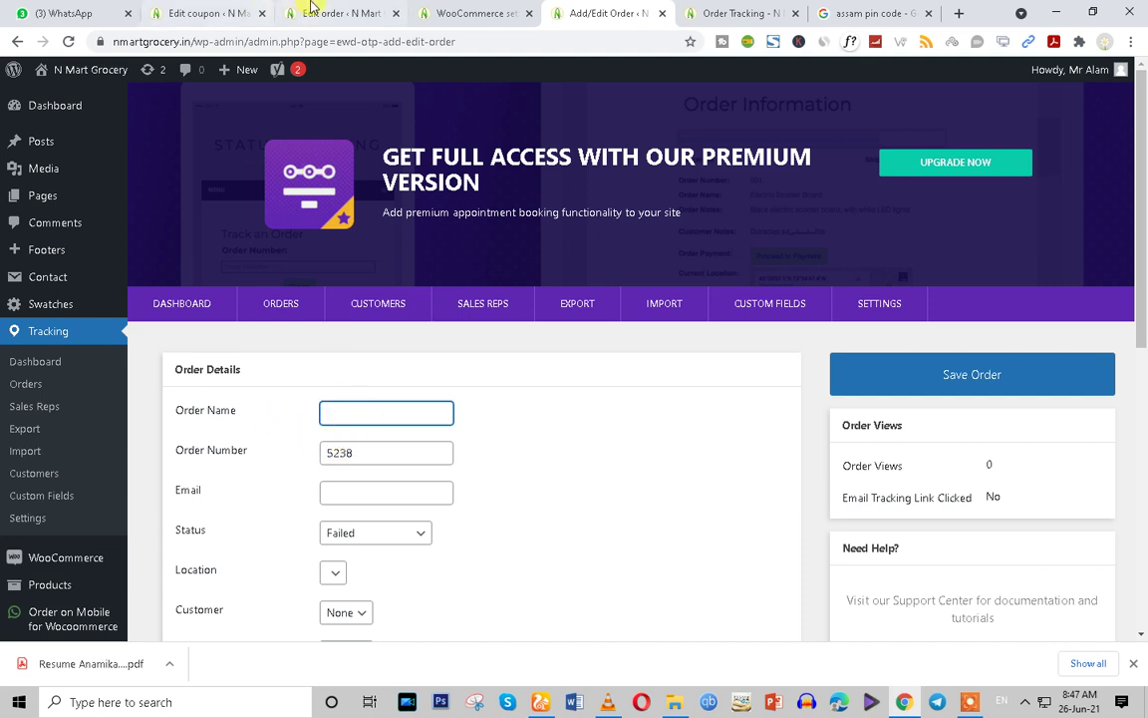
Copy the product name from the WooCommerce order and enter Baby Corn - 500 gm as the tracking order's Order Name
{"action": "left_click", "coordinate": [311, 10]}
{"action": "scroll", "coordinate": [292, 480], "scroll_direction": "down", "scroll_amount": 3}
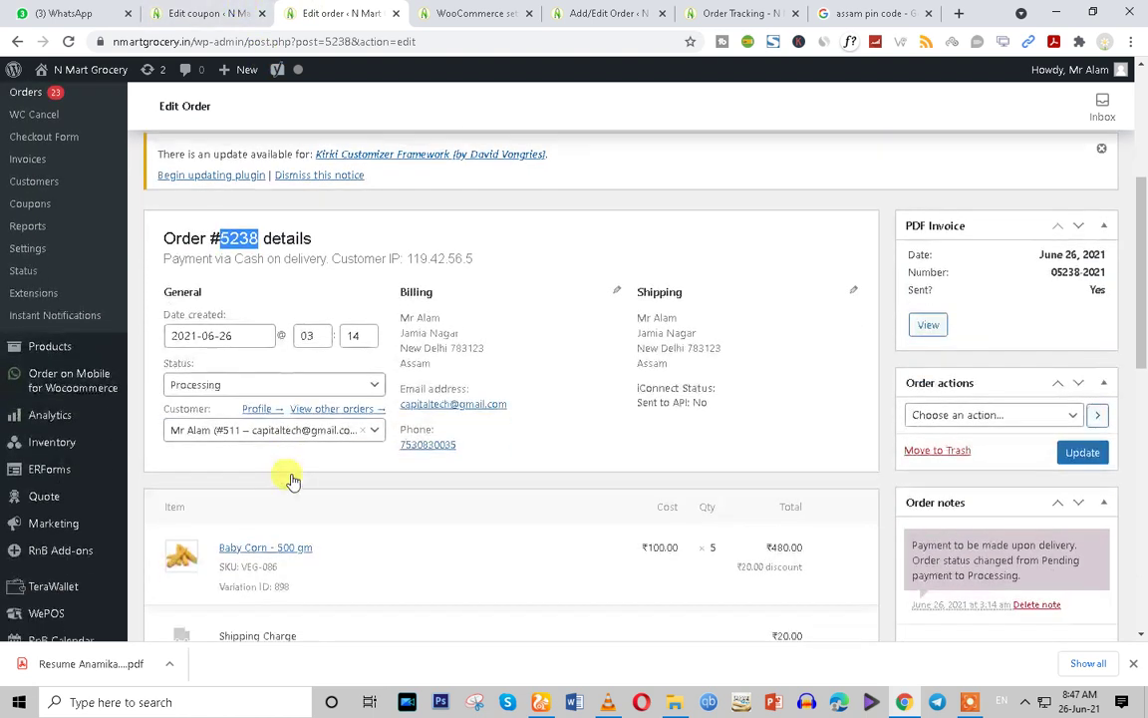
{"action": "scroll", "coordinate": [292, 481], "scroll_direction": "down", "scroll_amount": 2}
{"action": "left_click_drag", "start_coordinate": [354, 397], "coordinate": [229, 399]}
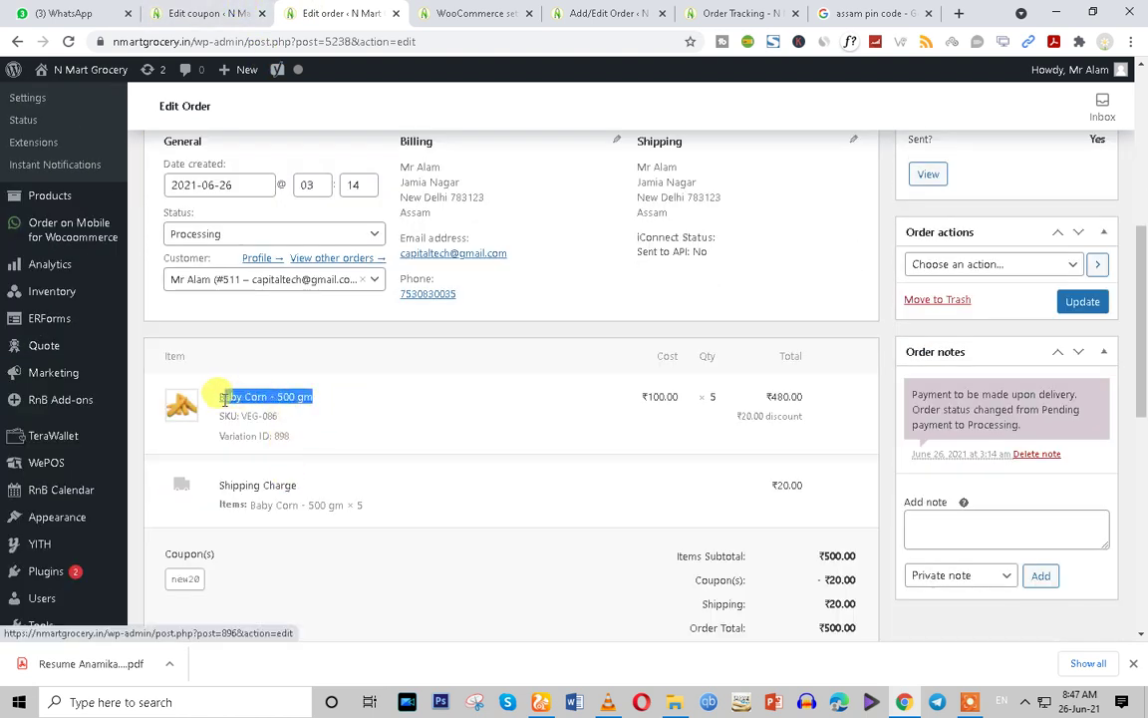
{"action": "left_click", "coordinate": [469, 12]}
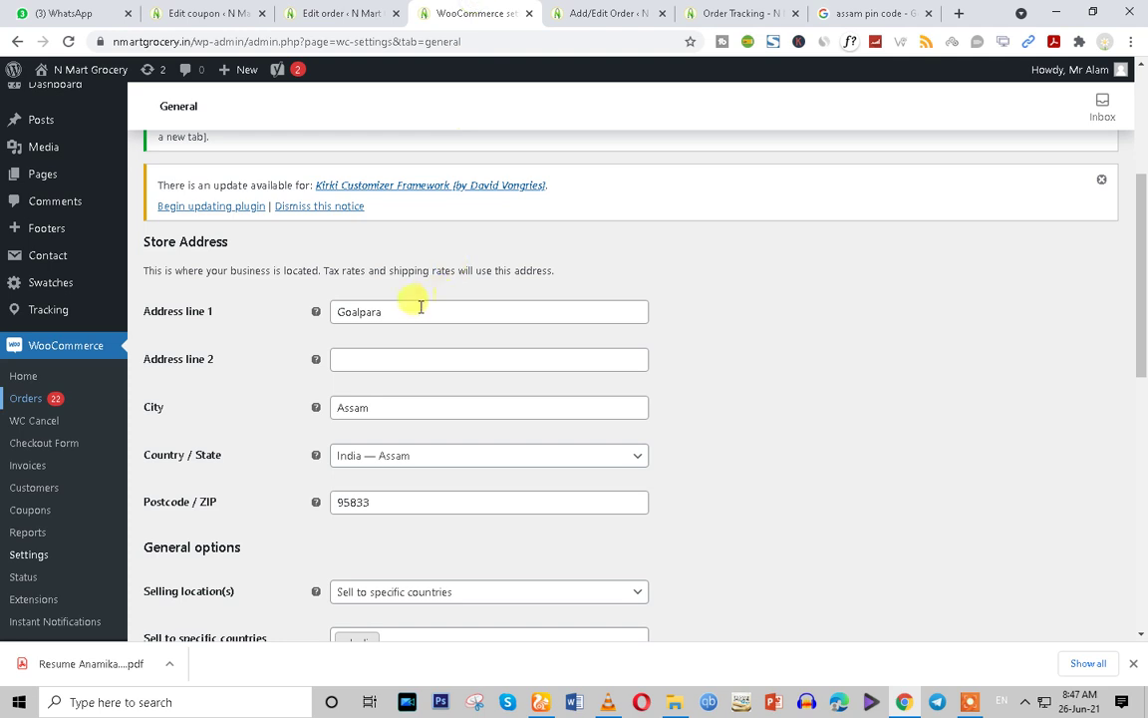
{"action": "left_click", "coordinate": [561, 12]}
Copy the customer's billing email from the WooCommerce order into the tracking order's Email field
{"action": "left_click", "coordinate": [349, 486]}
{"action": "left_click", "coordinate": [299, 12]}
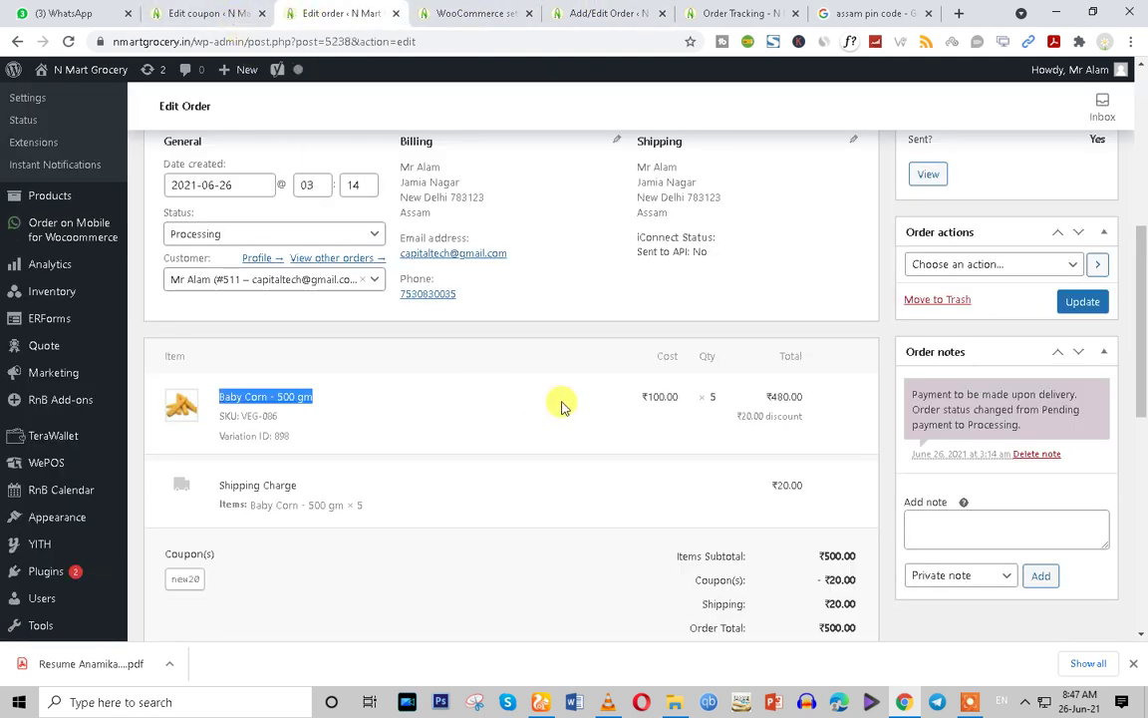
{"action": "scroll", "coordinate": [561, 405], "scroll_direction": "up", "scroll_amount": 1}
{"action": "left_click_drag", "start_coordinate": [533, 337], "coordinate": [414, 337]}
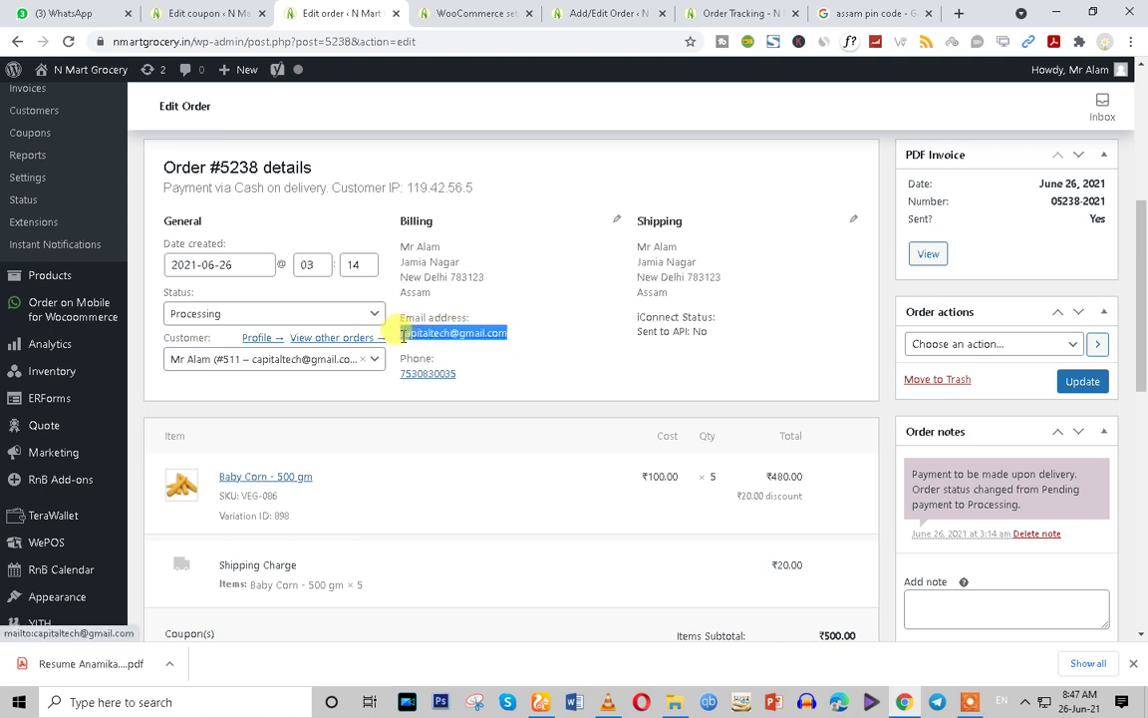
{"action": "key", "text": "ctrl+c"}
{"action": "left_click", "coordinate": [558, 12]}
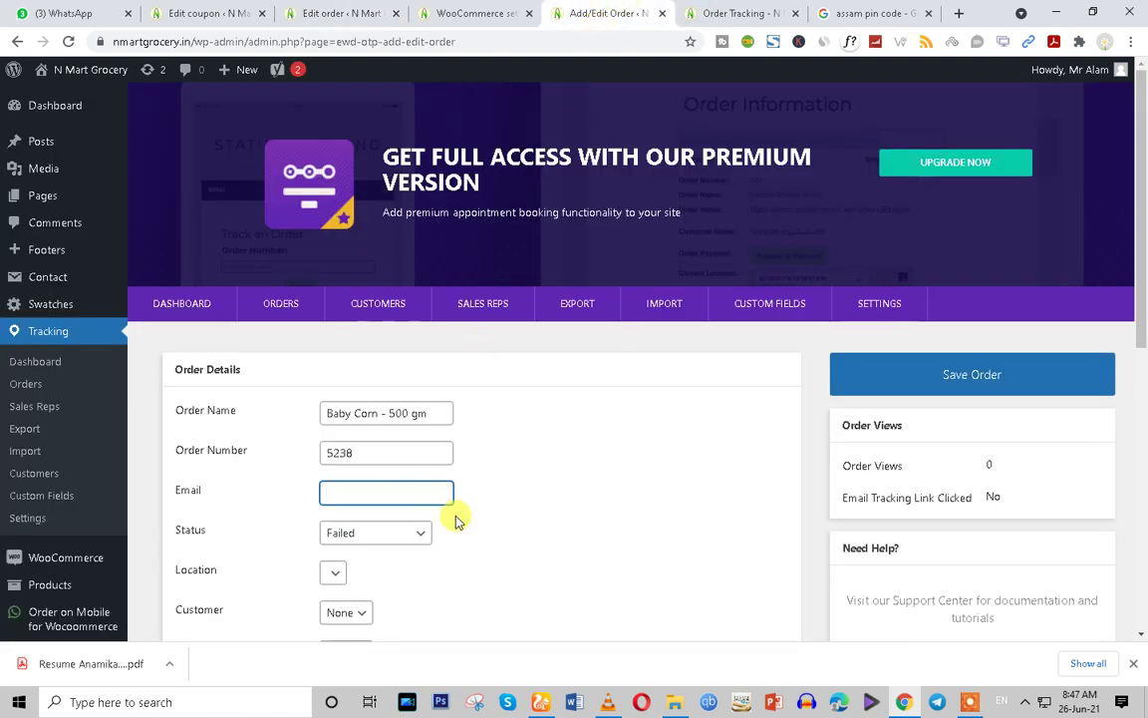
{"action": "key", "text": "ctrl+v"}
Set the tracking order's status to Processing and check the remaining location, customer and notes fields
{"action": "left_click", "coordinate": [422, 538]}
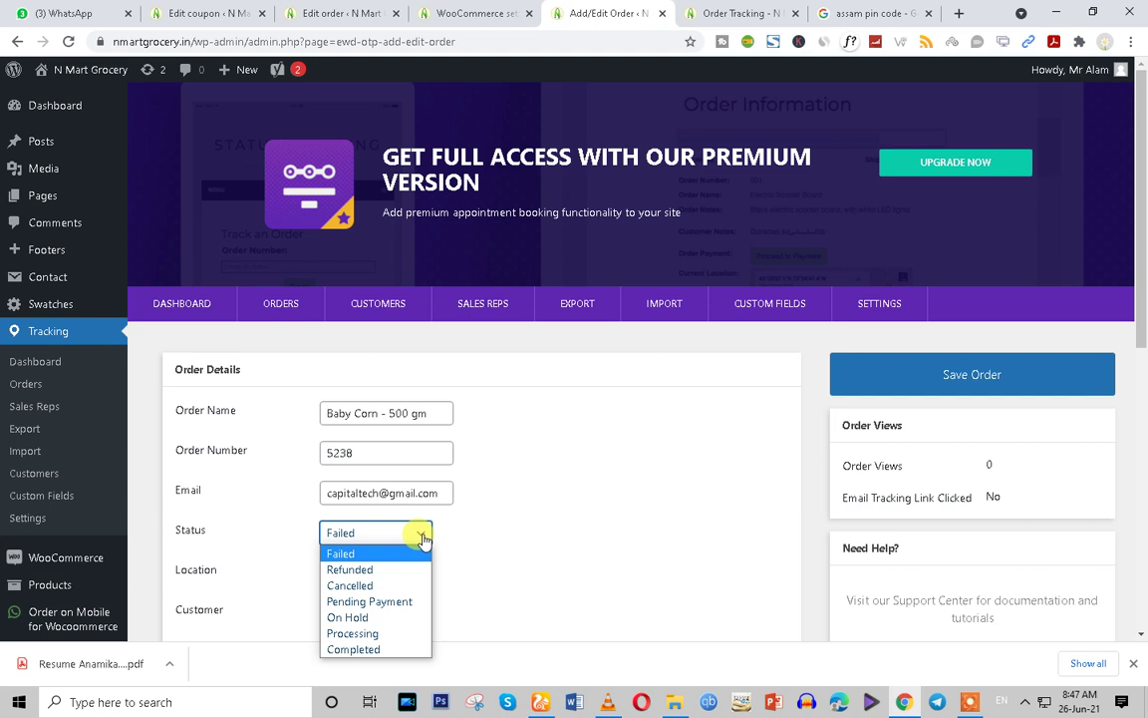
{"action": "left_click", "coordinate": [390, 635]}
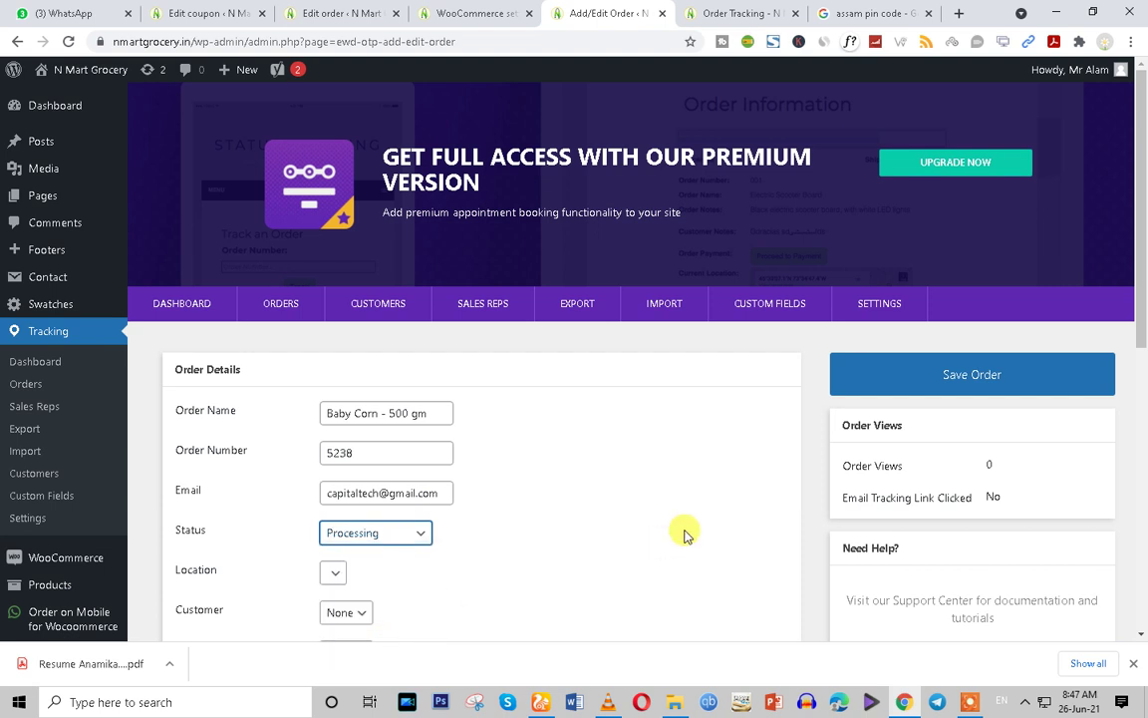
{"action": "scroll", "coordinate": [684, 533], "scroll_direction": "down", "scroll_amount": 2}
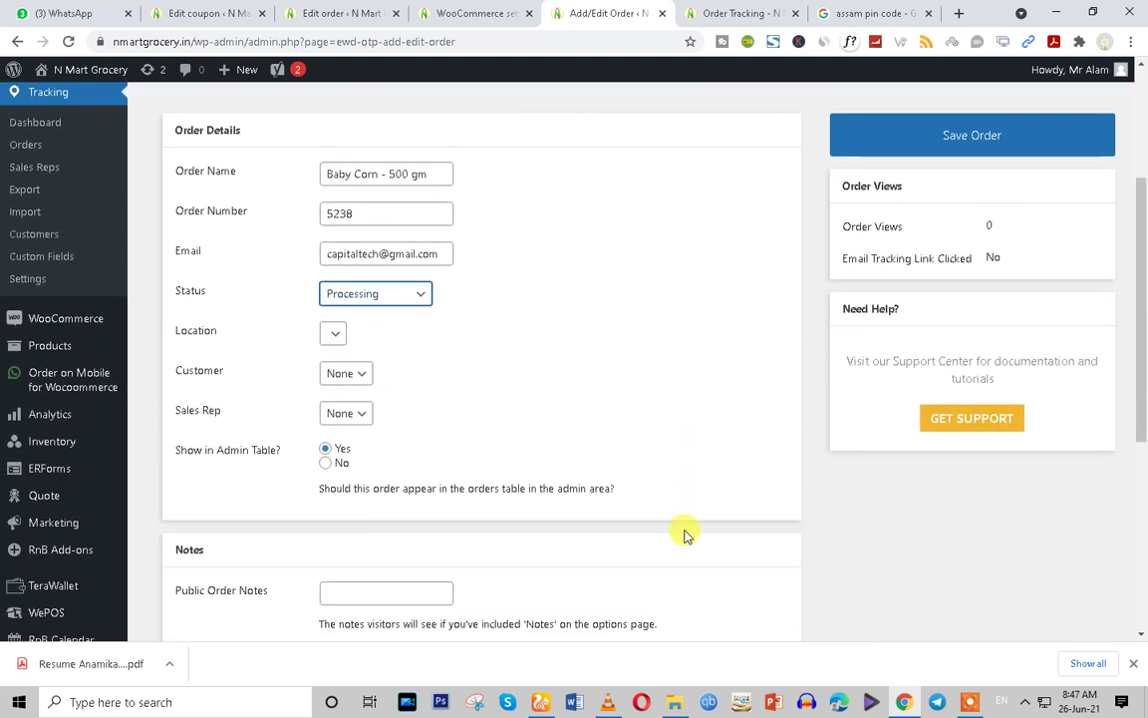
{"action": "scroll", "coordinate": [685, 535], "scroll_direction": "down", "scroll_amount": 3}
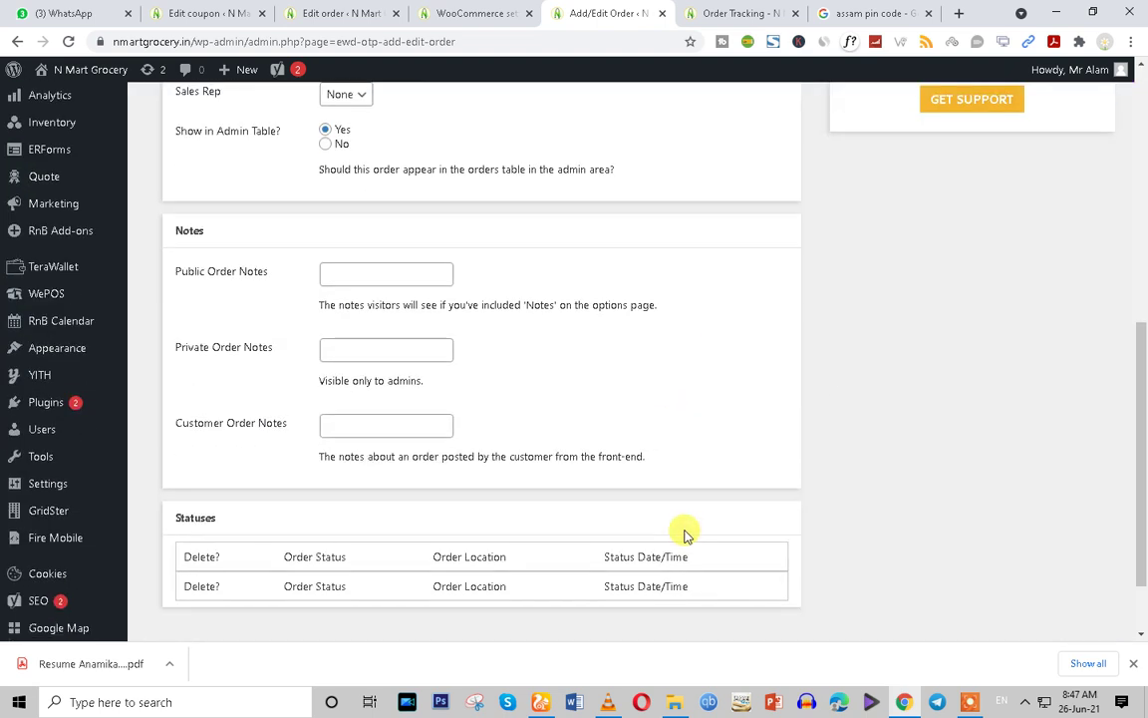
{"action": "scroll", "coordinate": [685, 533], "scroll_direction": "up", "scroll_amount": 6}
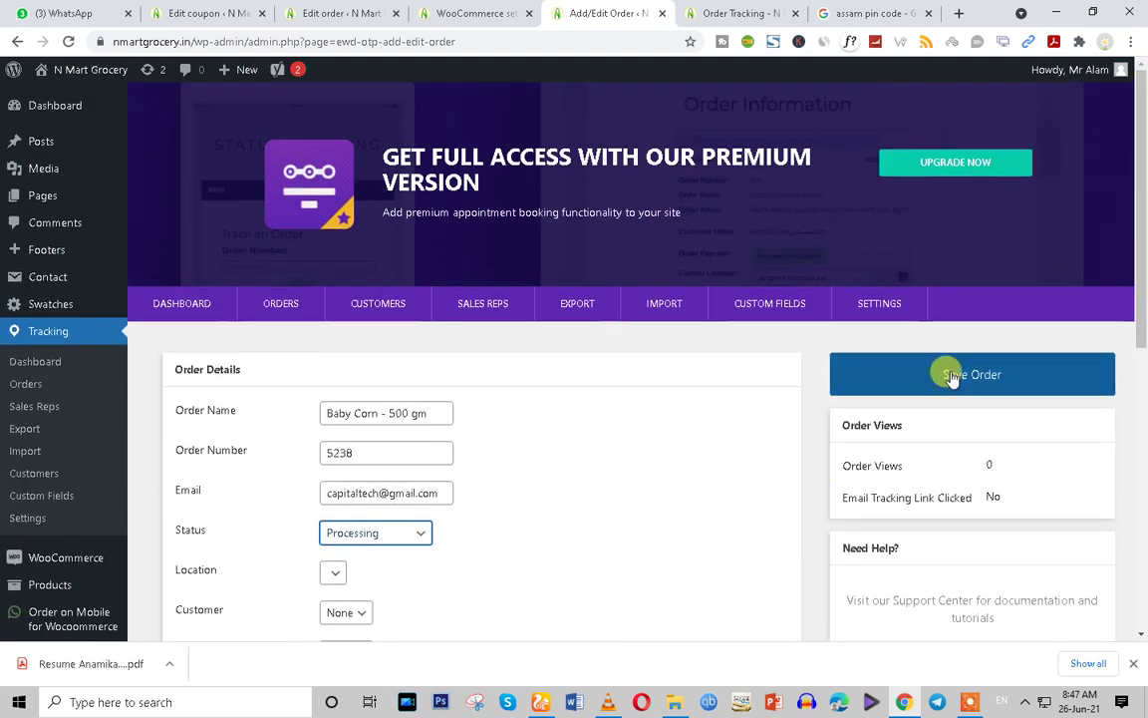
Save the tracking order and track its copied order number on the Order Tracking page
{"action": "left_click", "coordinate": [951, 377]}
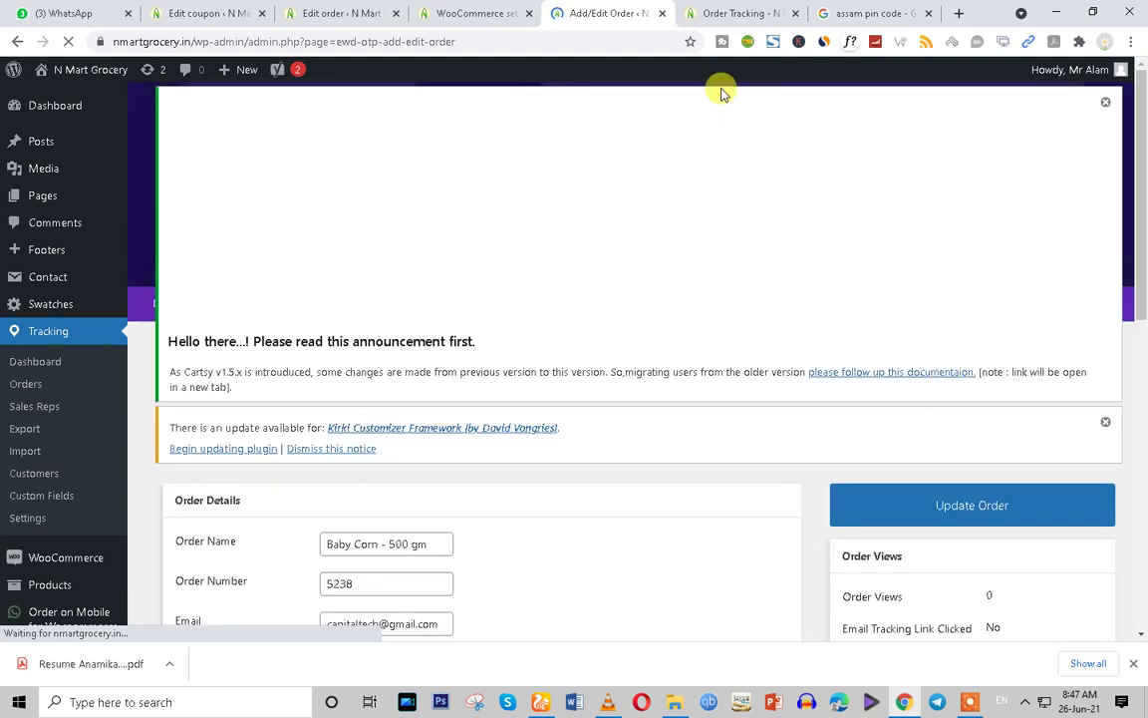
{"action": "left_click_drag", "start_coordinate": [362, 582], "coordinate": [241, 586]}
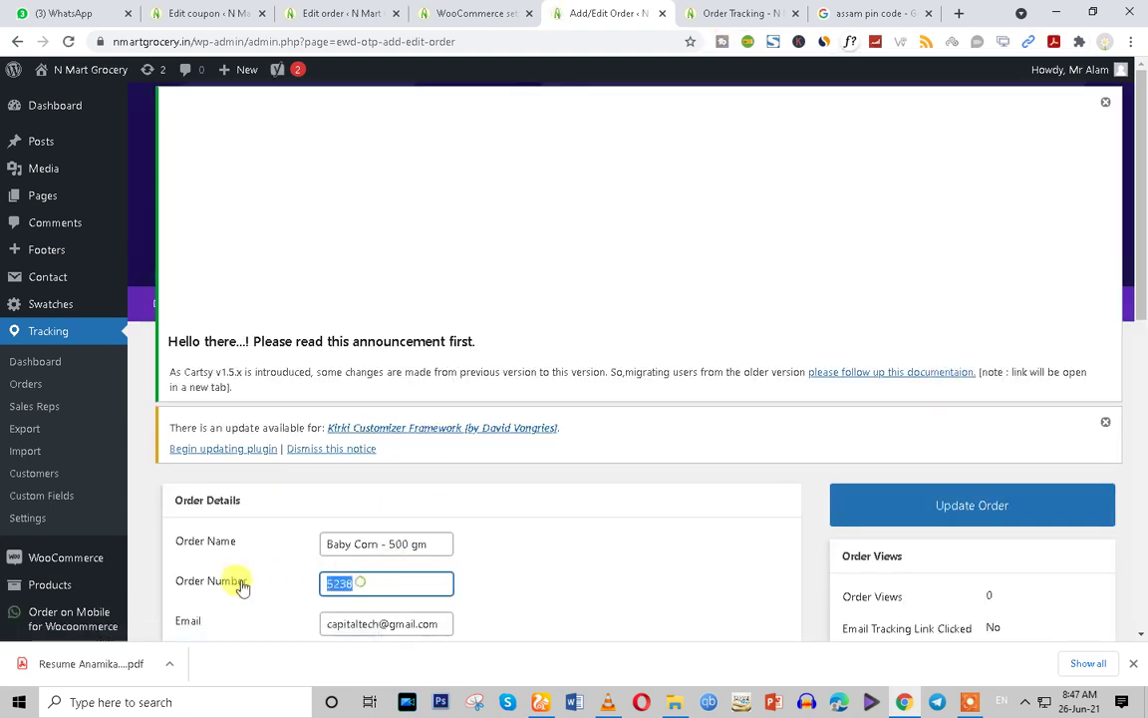
{"action": "left_click", "coordinate": [731, 12]}
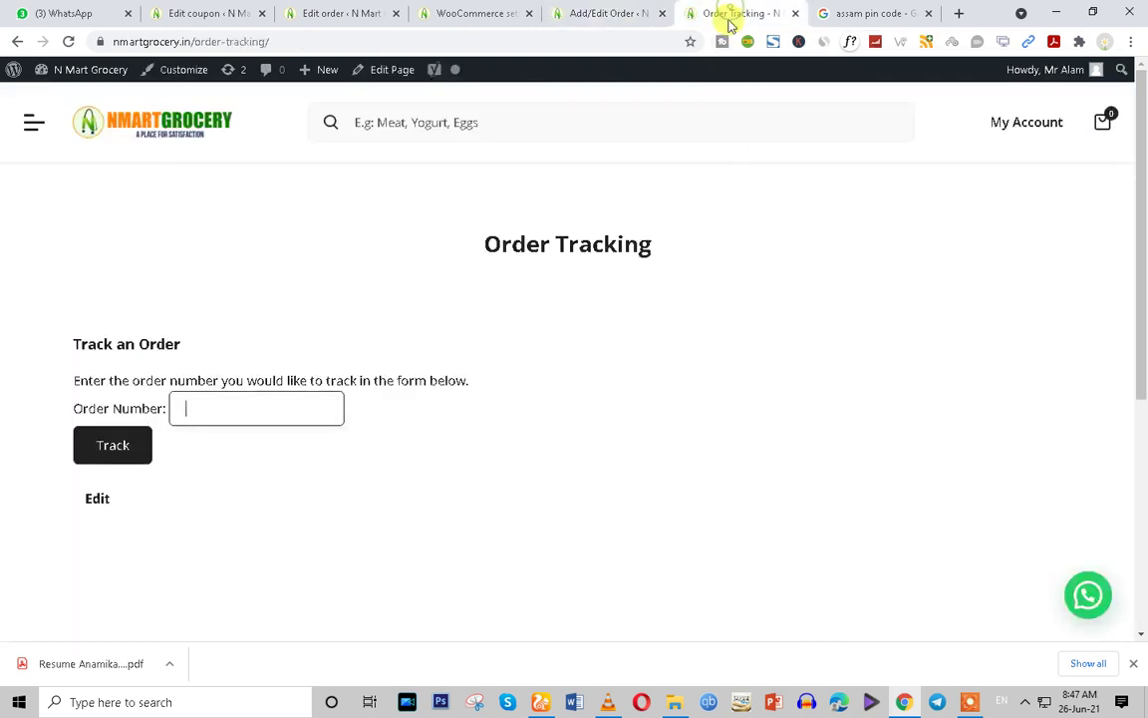
{"action": "left_click", "coordinate": [95, 454]}
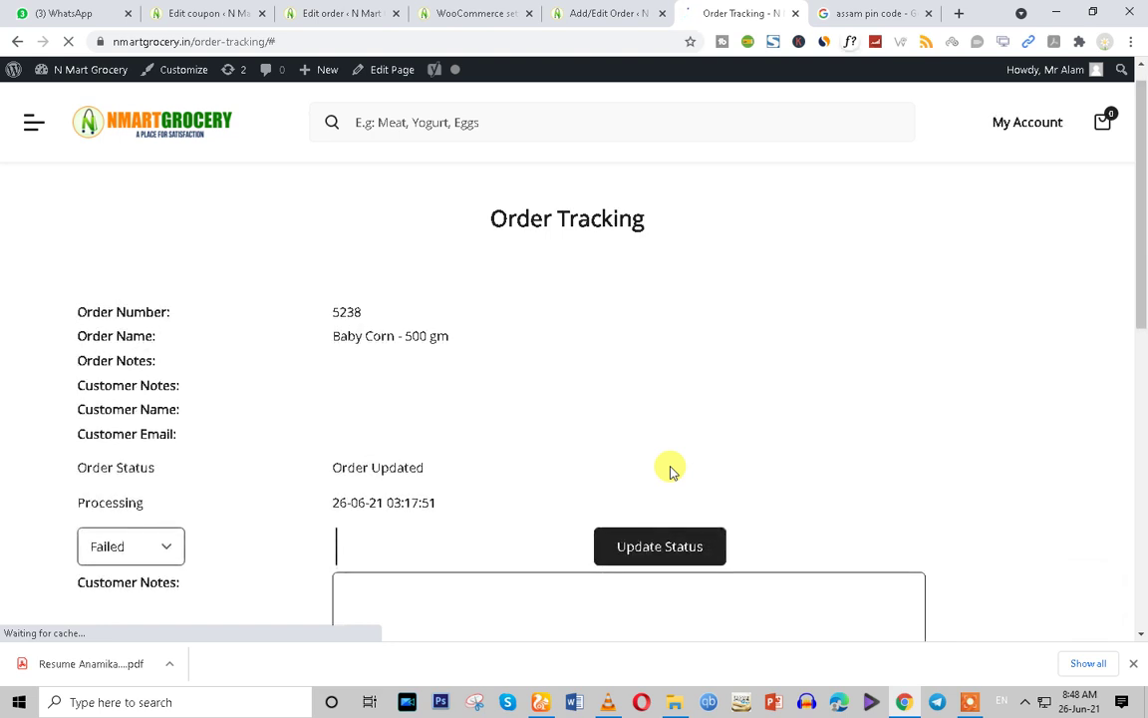
Examine the tracked order's name, status, update time, customer name, customer email and customer notes on the Order Tracking page
{"action": "scroll", "coordinate": [670, 471], "scroll_direction": "down", "scroll_amount": 3}
{"action": "scroll", "coordinate": [671, 468], "scroll_direction": "up", "scroll_amount": 2}
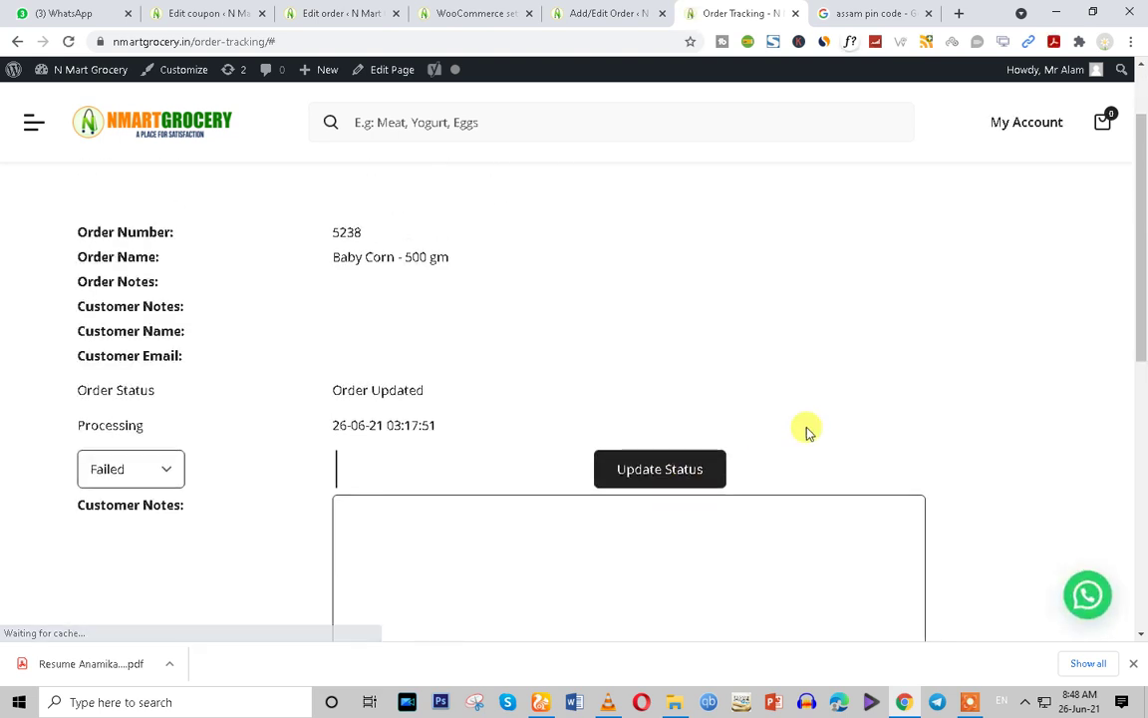
{"action": "left_click_drag", "start_coordinate": [332, 256], "coordinate": [469, 259]}
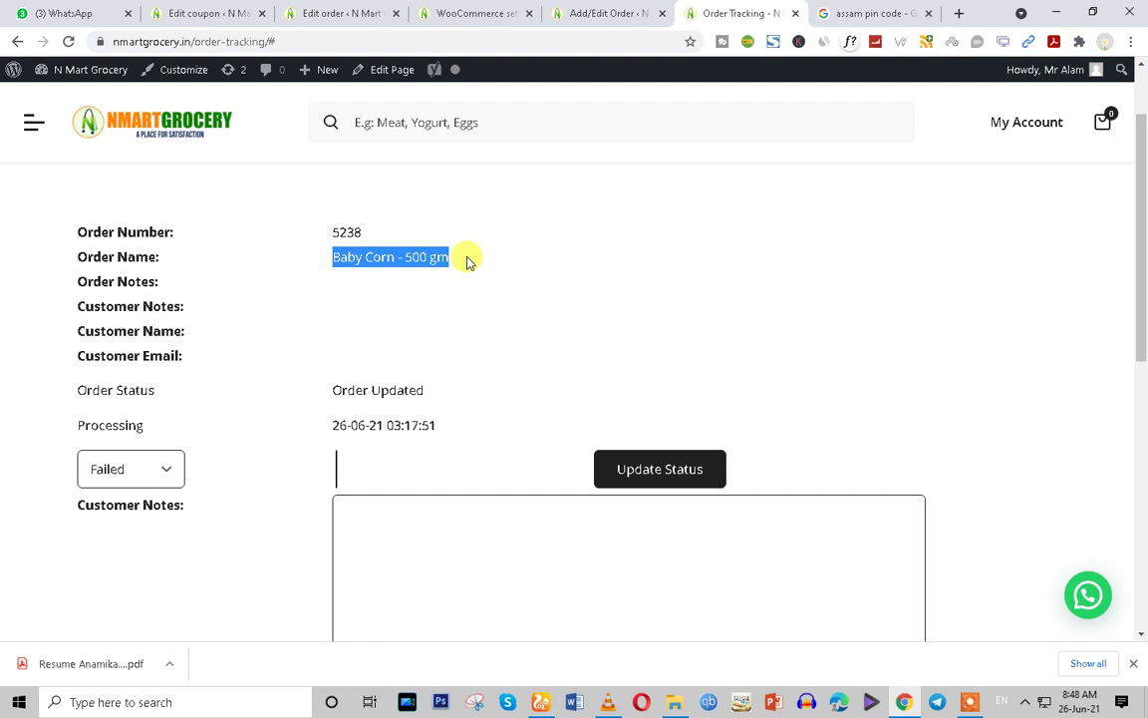
{"action": "left_click_drag", "start_coordinate": [329, 390], "coordinate": [455, 397]}
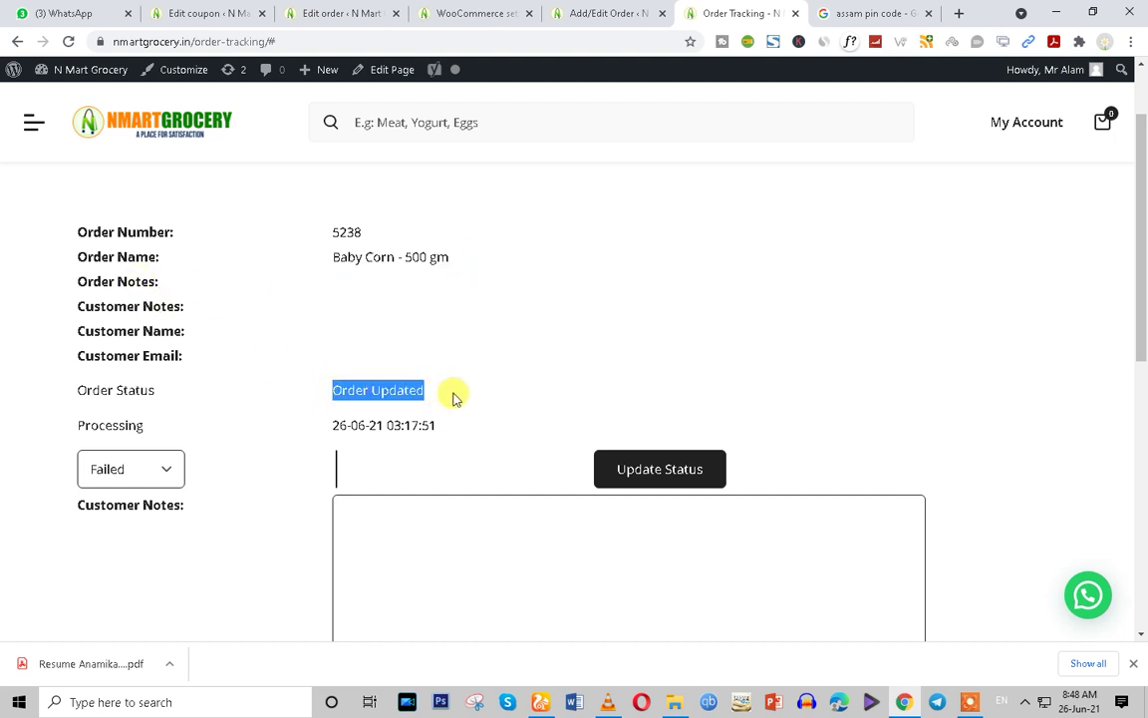
{"action": "left_click", "coordinate": [313, 427]}
{"action": "double_click", "coordinate": [111, 425]}
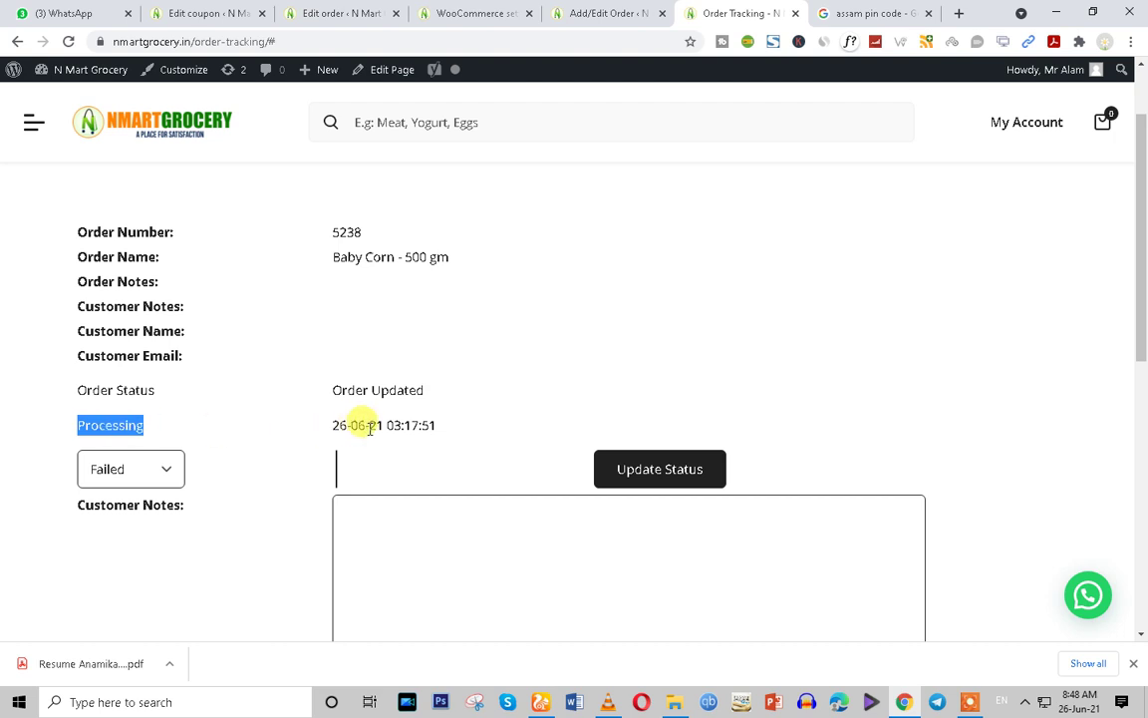
{"action": "triple_click", "coordinate": [106, 334]}
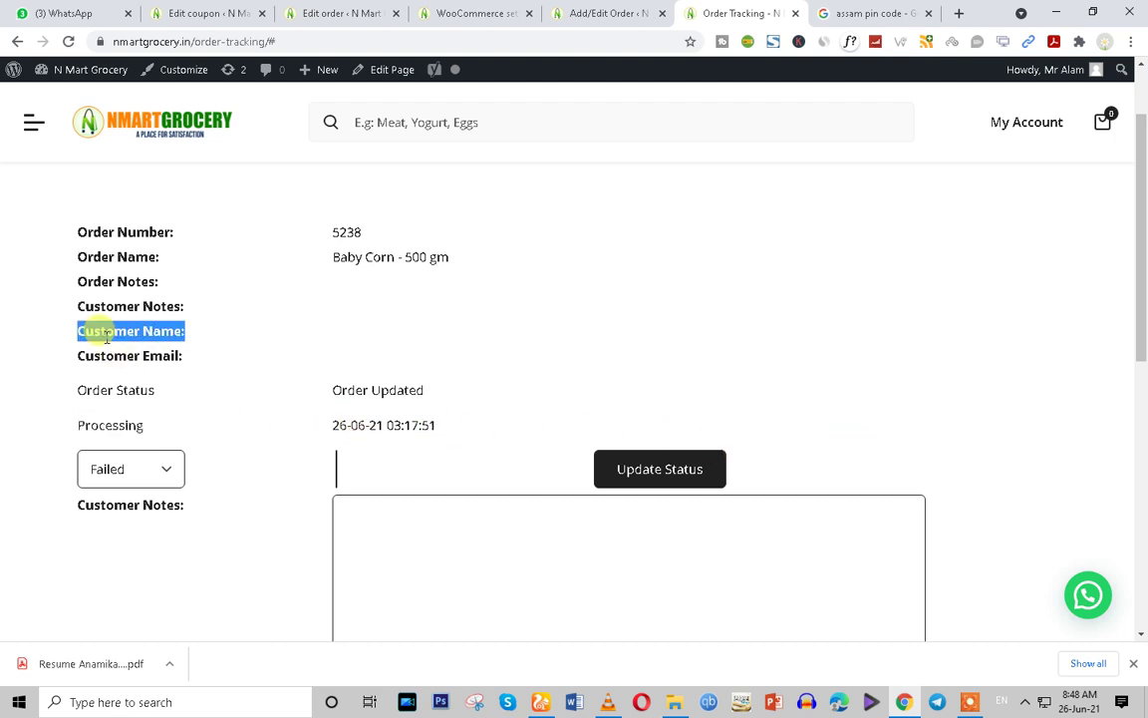
{"action": "triple_click", "coordinate": [100, 356]}
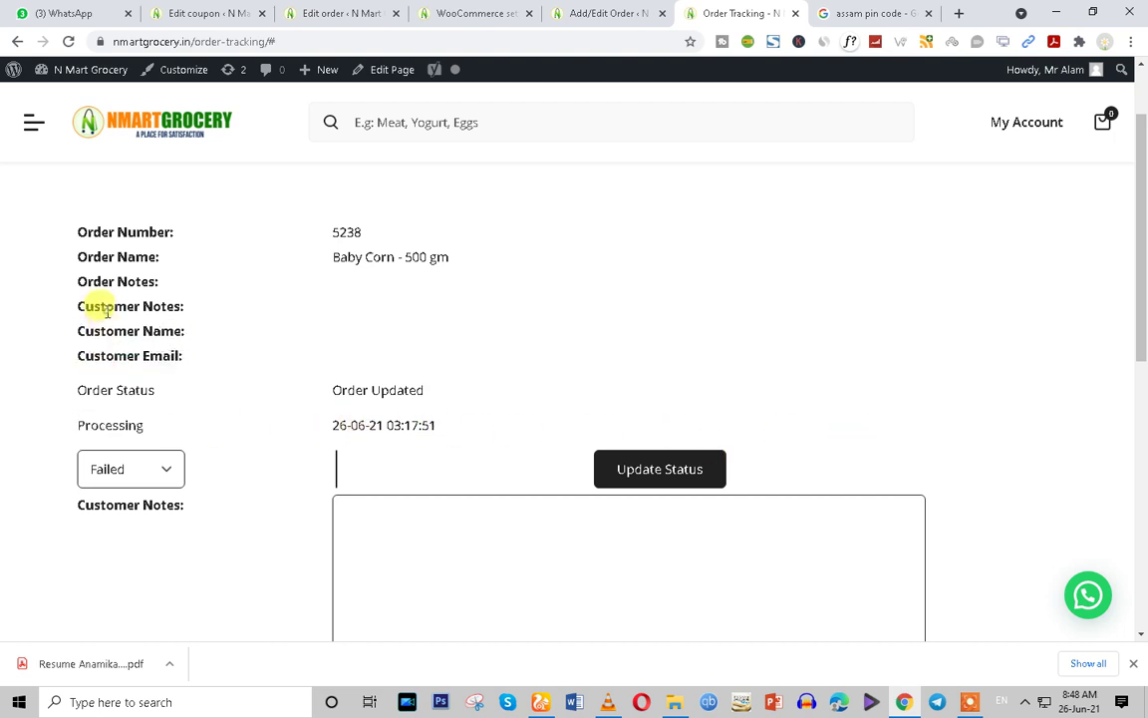
{"action": "triple_click", "coordinate": [105, 307]}
Enter test as the tracking order's public notes, fgfgfgf as private notes and fgfgfdg as customer notes, and update the order
{"action": "left_click", "coordinate": [577, 13]}
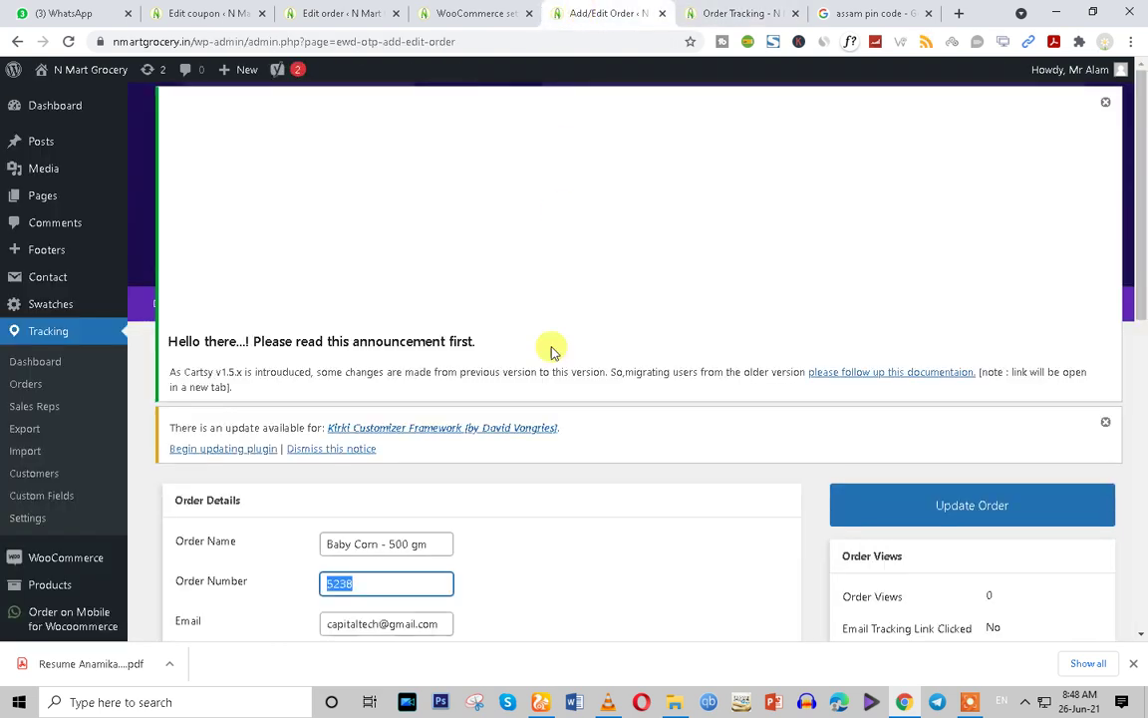
{"action": "scroll", "coordinate": [551, 346], "scroll_direction": "down", "scroll_amount": 4}
{"action": "scroll", "coordinate": [568, 452], "scroll_direction": "down", "scroll_amount": 3}
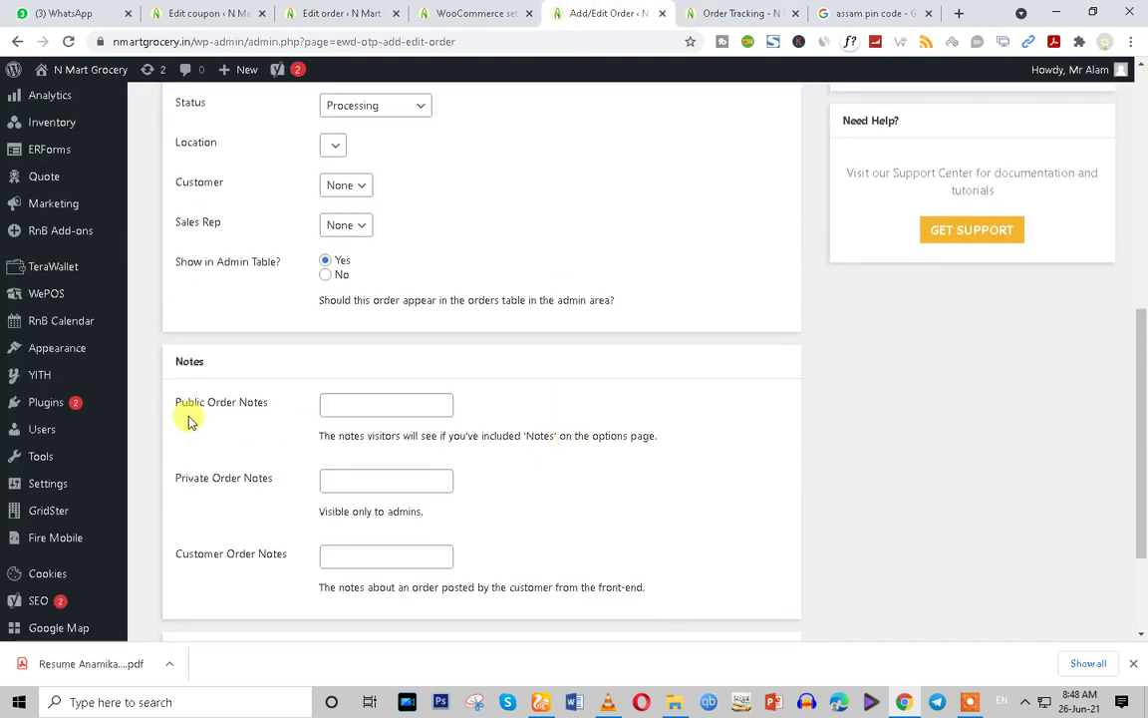
{"action": "left_click", "coordinate": [369, 406]}
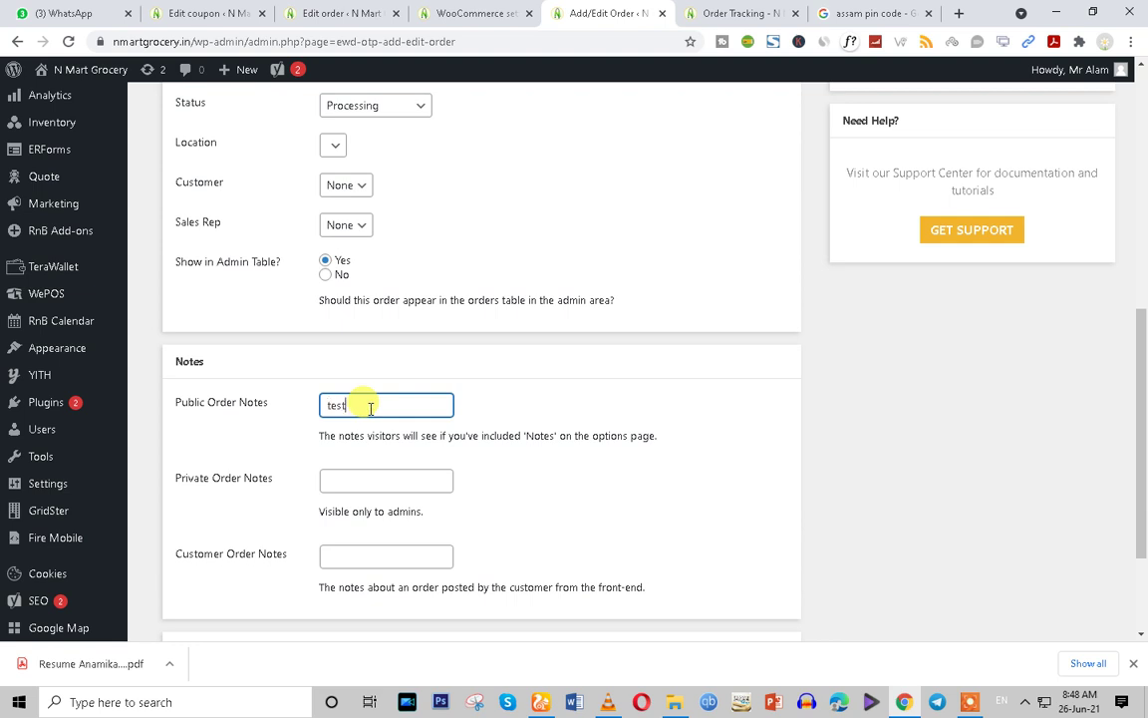
{"action": "left_click", "coordinate": [348, 488]}
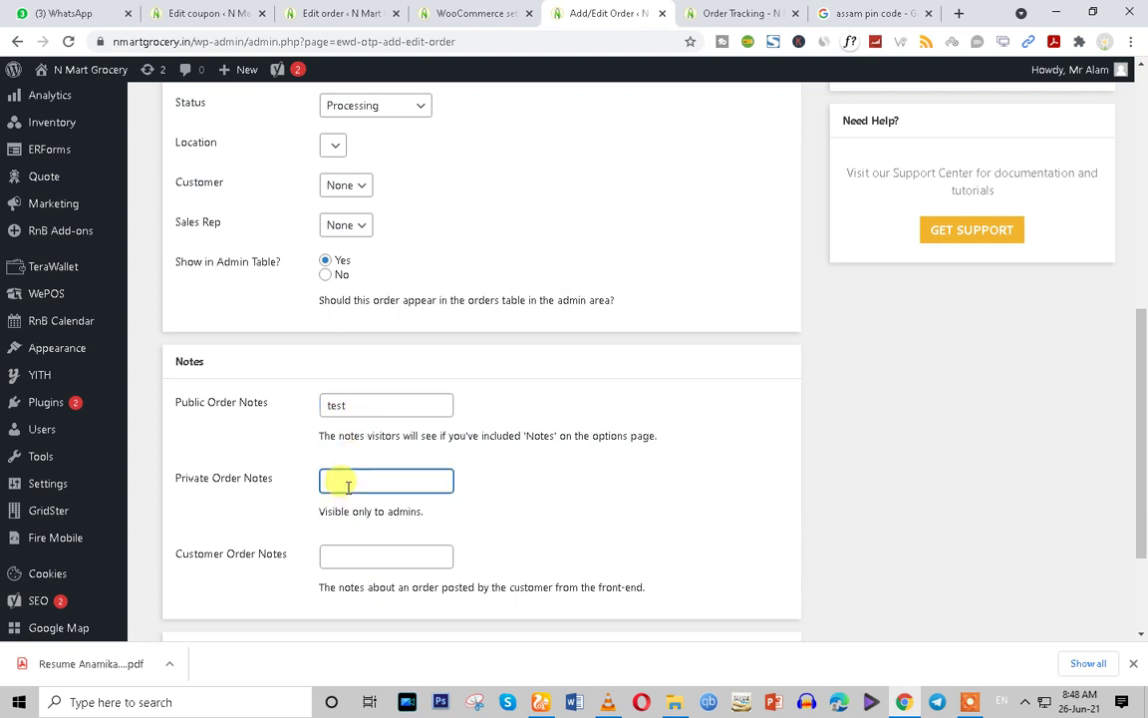
{"action": "type", "text": "fgfgfgf"}
{"action": "left_click", "coordinate": [369, 564]}
{"action": "type", "text": "fgffgfdg"}
{"action": "scroll", "coordinate": [620, 551], "scroll_direction": "down", "scroll_amount": 3}
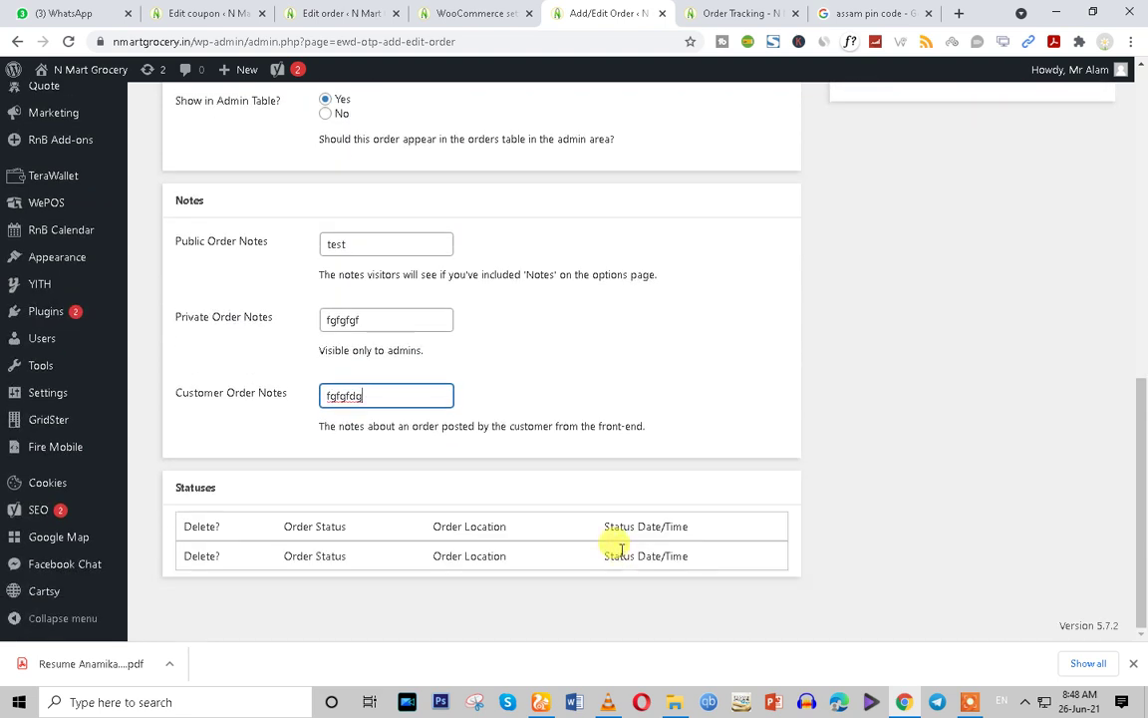
{"action": "scroll", "coordinate": [620, 551], "scroll_direction": "up", "scroll_amount": 3}
{"action": "scroll", "coordinate": [620, 556], "scroll_direction": "up", "scroll_amount": 3}
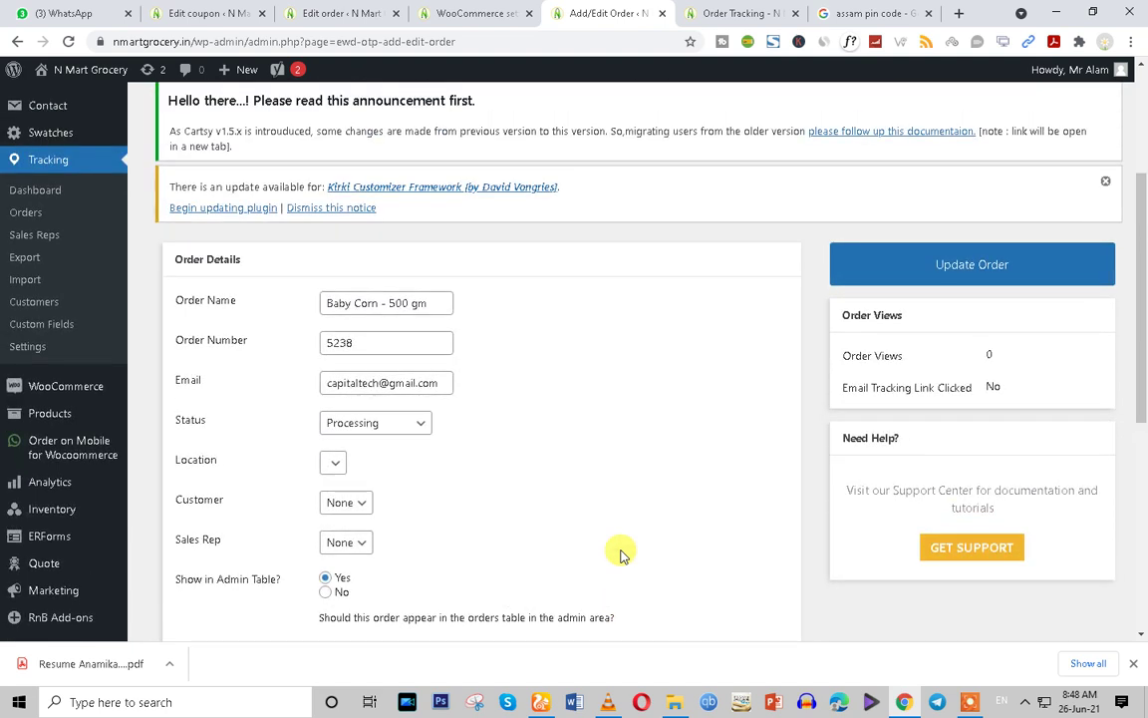
{"action": "left_click", "coordinate": [968, 506]}
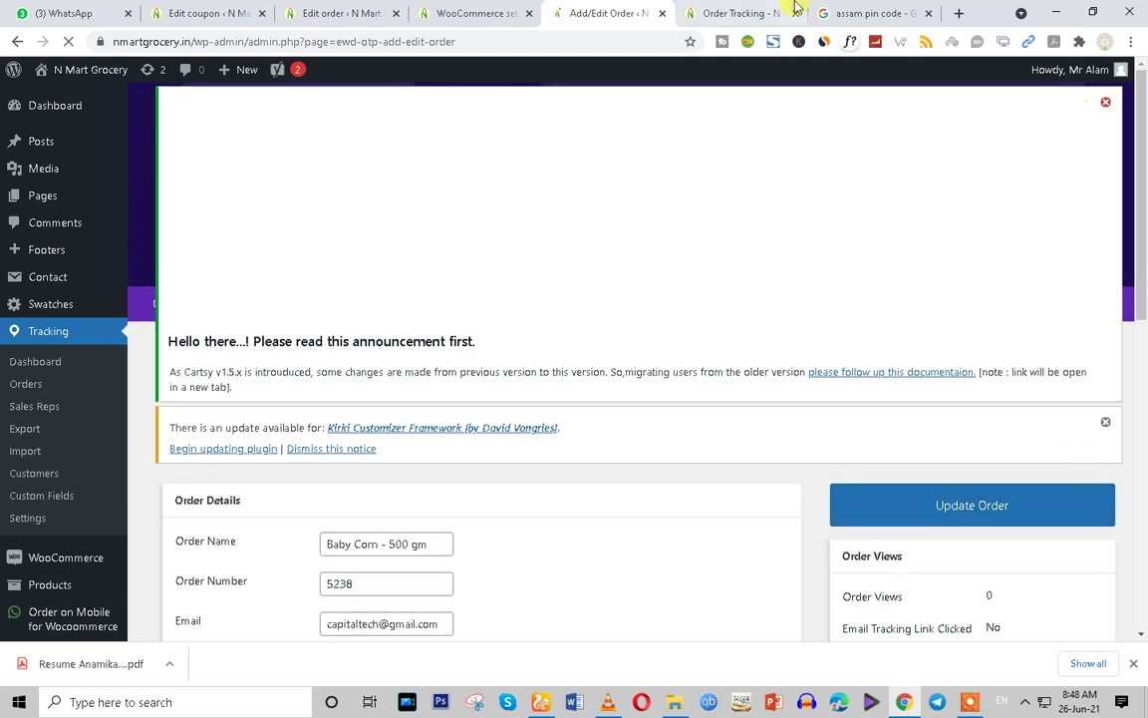
Reload the order's tracking results with the form data resubmitted and check the notes and customer email fields
{"action": "left_click", "coordinate": [723, 13]}
{"action": "left_click", "coordinate": [70, 44]}
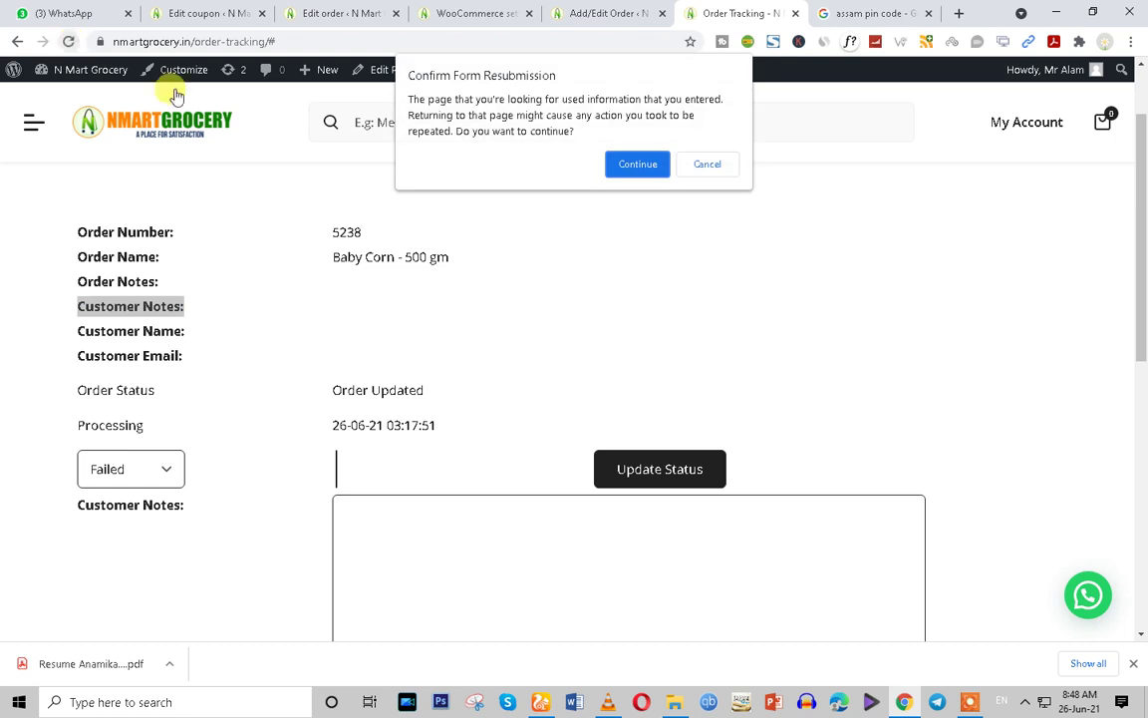
{"action": "left_click", "coordinate": [638, 164]}
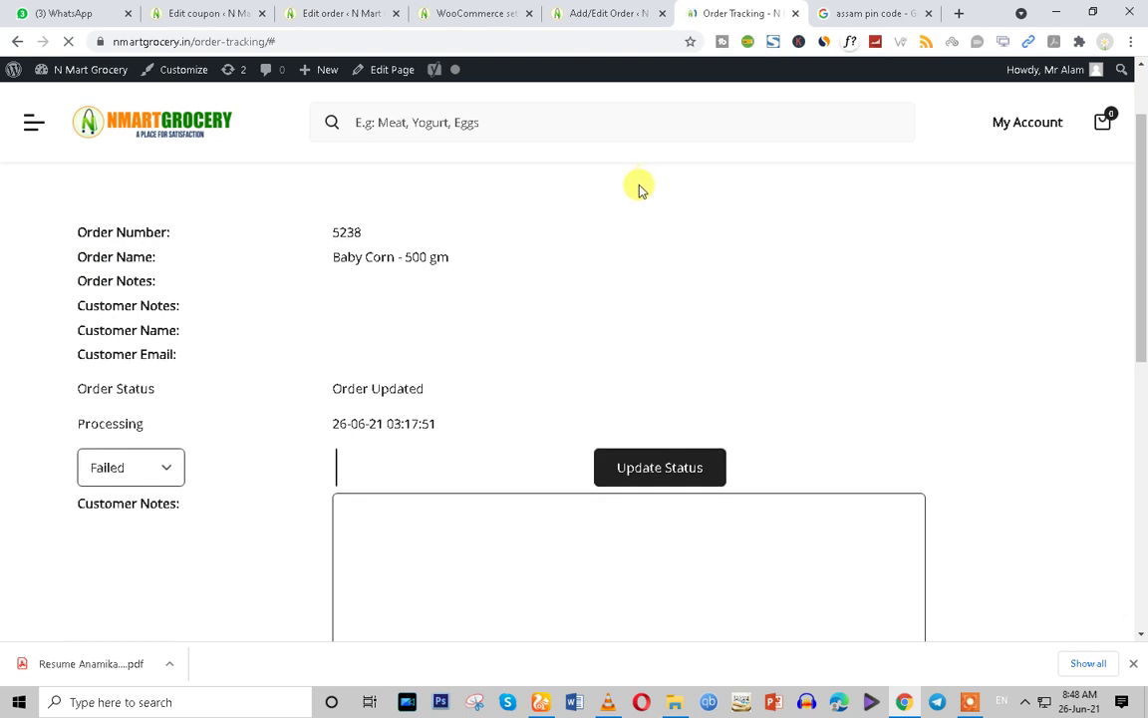
{"action": "double_click", "coordinate": [124, 357]}
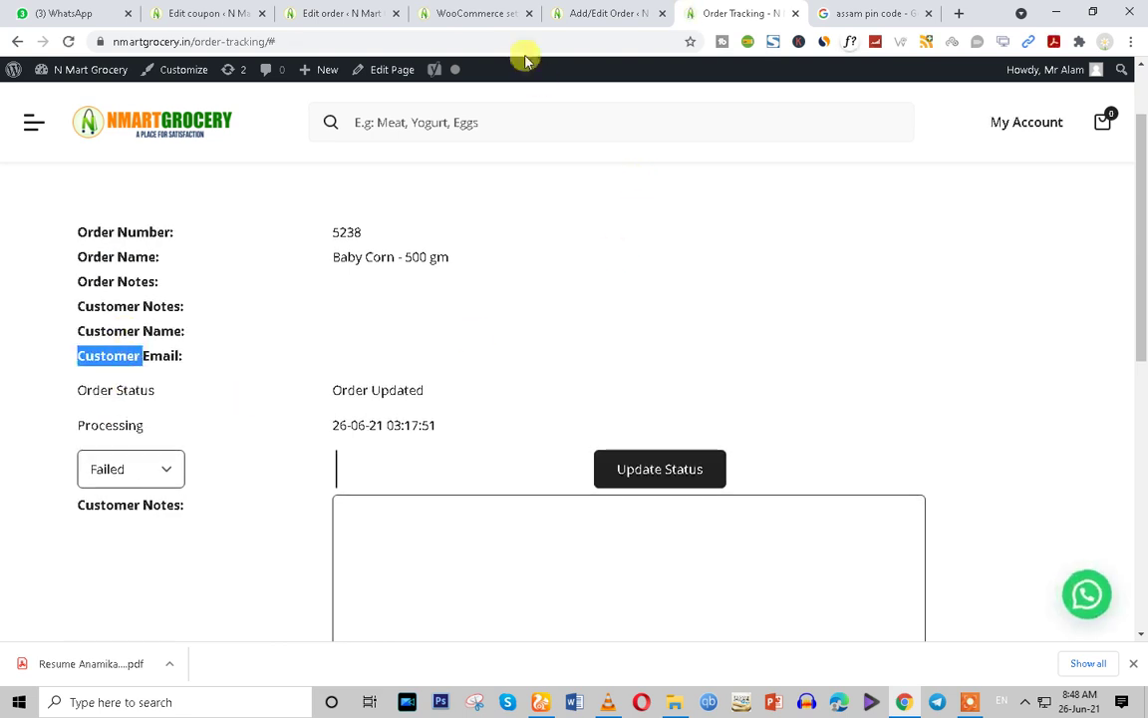
Turn on Hide Blank Fields in the tracking plugin's basic settings
{"action": "left_click", "coordinate": [486, 16]}
{"action": "left_click", "coordinate": [618, 12]}
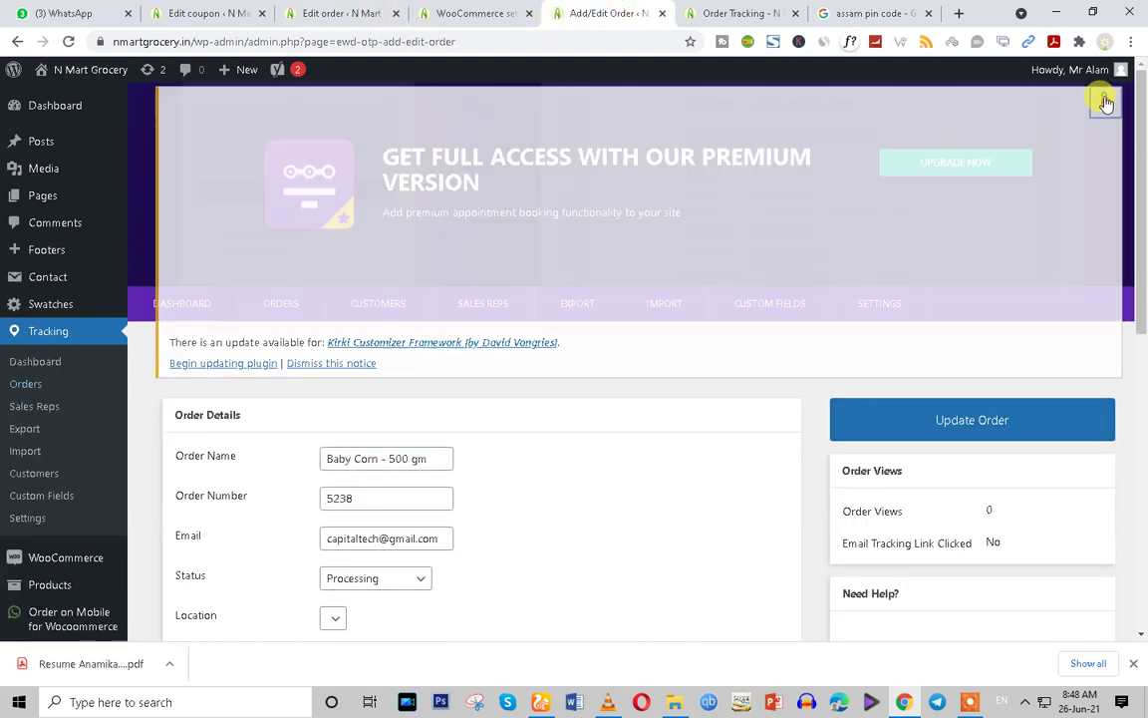
{"action": "left_click", "coordinate": [1105, 101]}
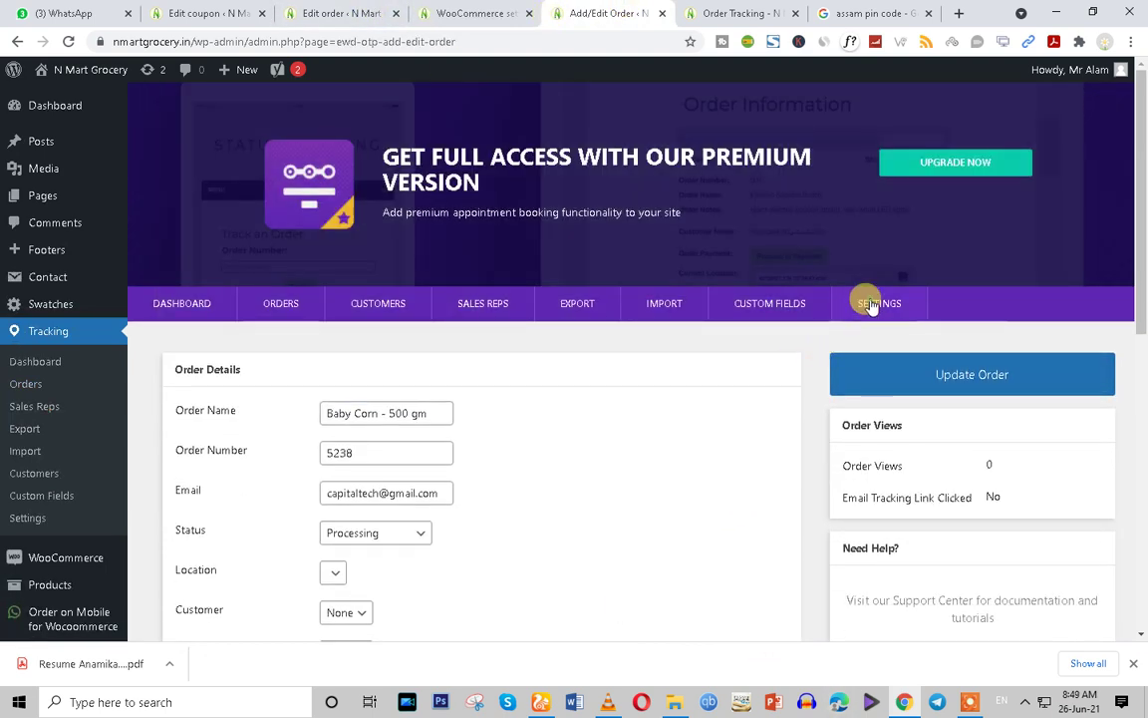
{"action": "left_click", "coordinate": [871, 304]}
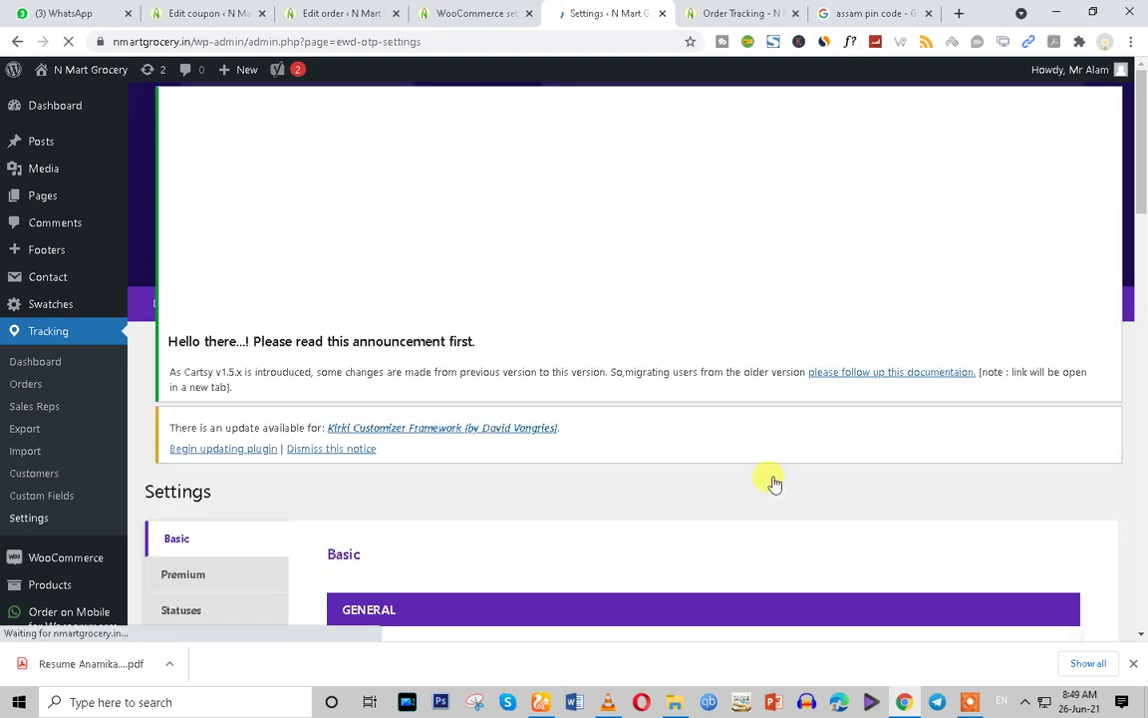
{"action": "scroll", "coordinate": [772, 481], "scroll_direction": "down", "scroll_amount": 4}
{"action": "scroll", "coordinate": [605, 481], "scroll_direction": "down", "scroll_amount": 4}
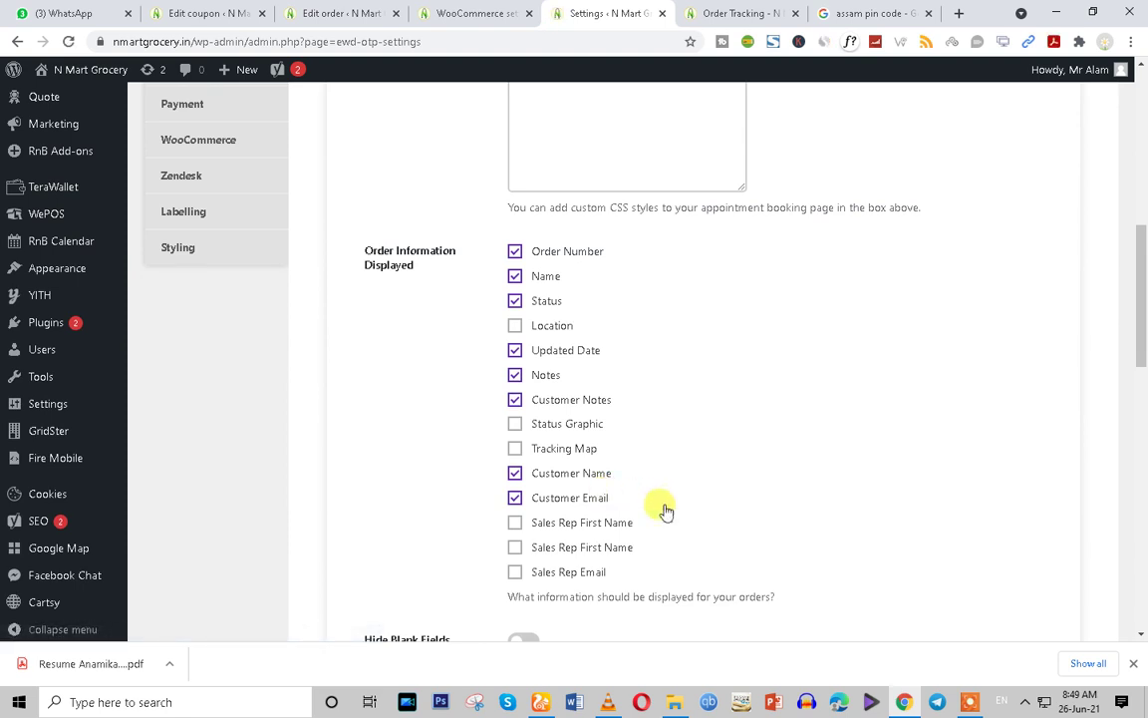
{"action": "left_click", "coordinate": [515, 499]}
{"action": "scroll", "coordinate": [666, 513], "scroll_direction": "down", "scroll_amount": 3}
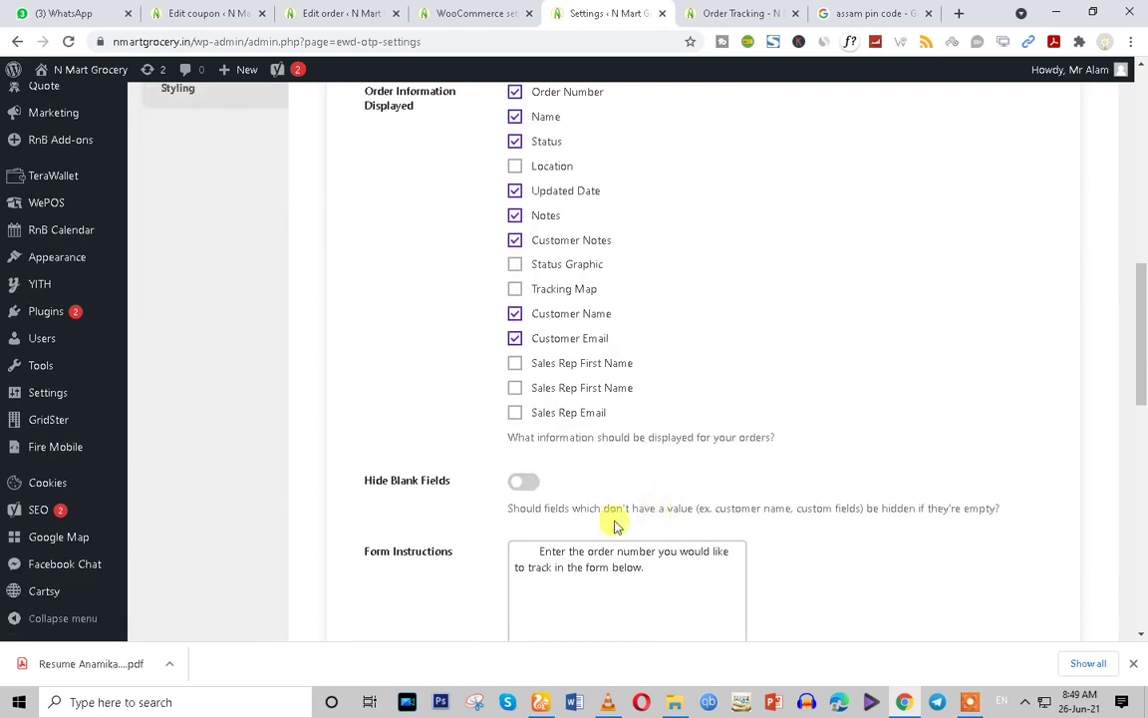
{"action": "left_click", "coordinate": [514, 485]}
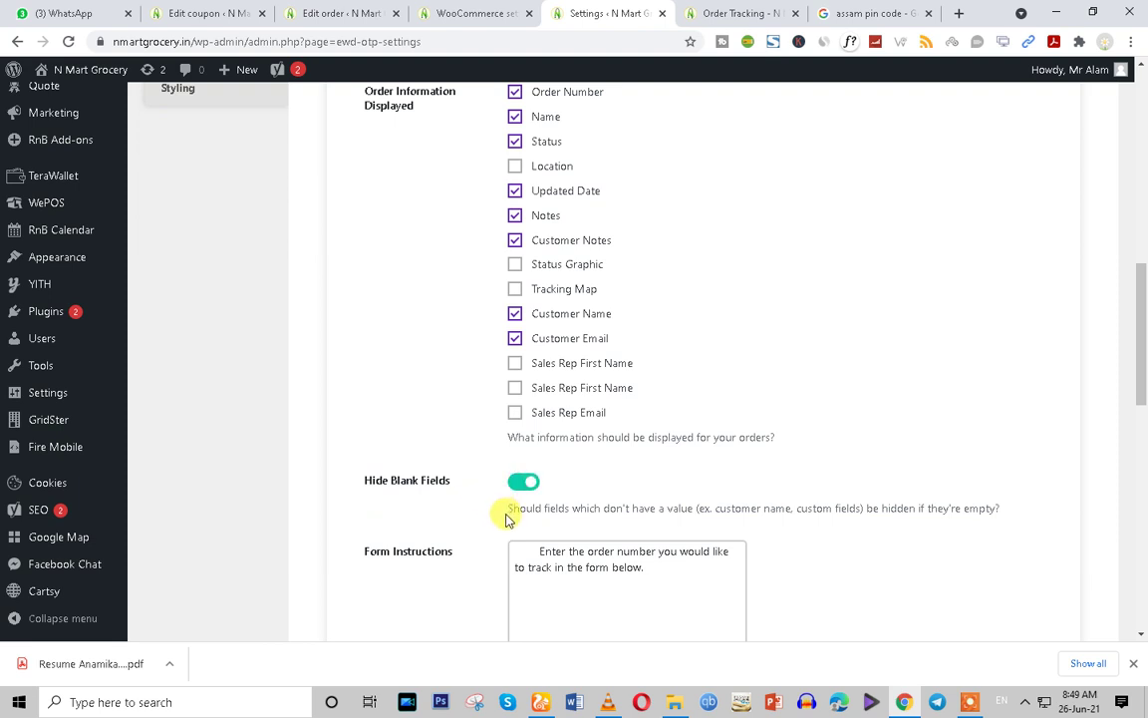
Review the remaining basic tracking settings down to Status Tracking URL and save the changes
{"action": "scroll", "coordinate": [505, 516], "scroll_direction": "down", "scroll_amount": 5}
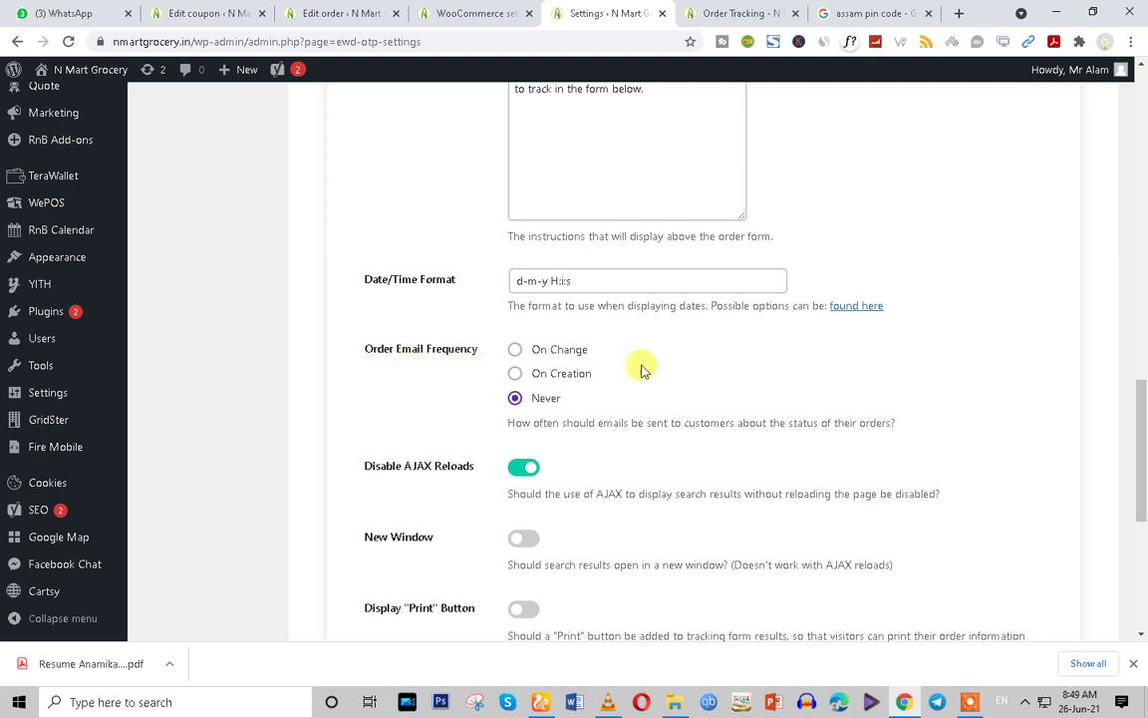
{"action": "scroll", "coordinate": [670, 438], "scroll_direction": "down", "scroll_amount": 3}
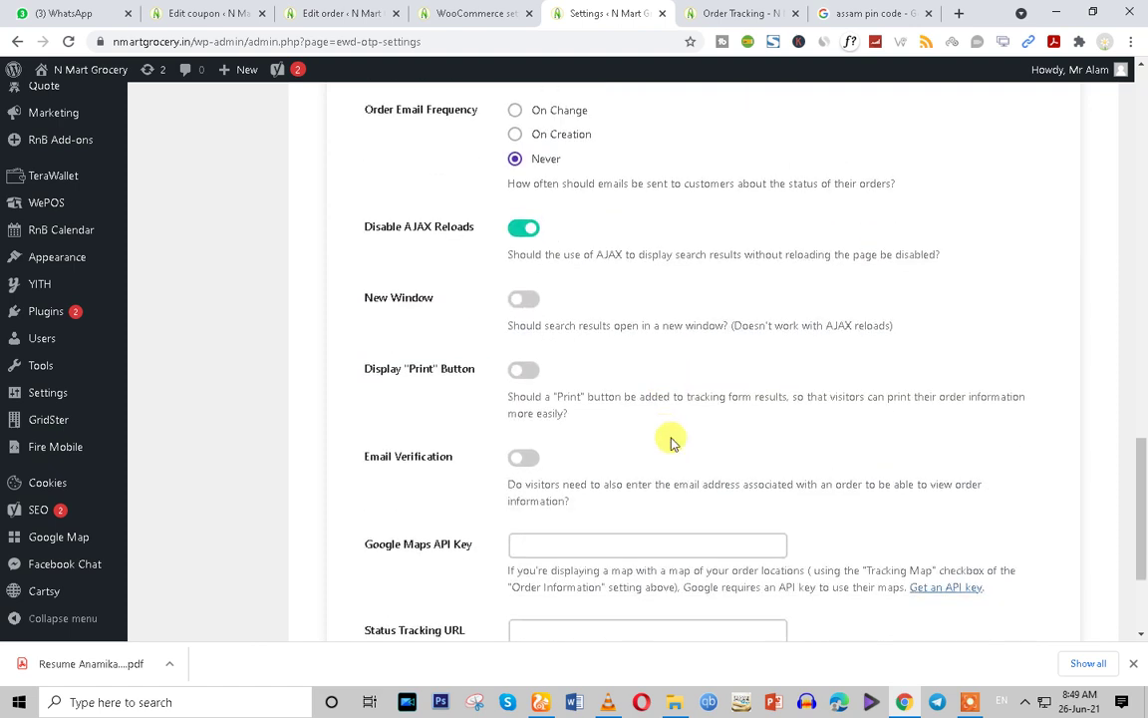
{"action": "scroll", "coordinate": [671, 439], "scroll_direction": "down", "scroll_amount": 1}
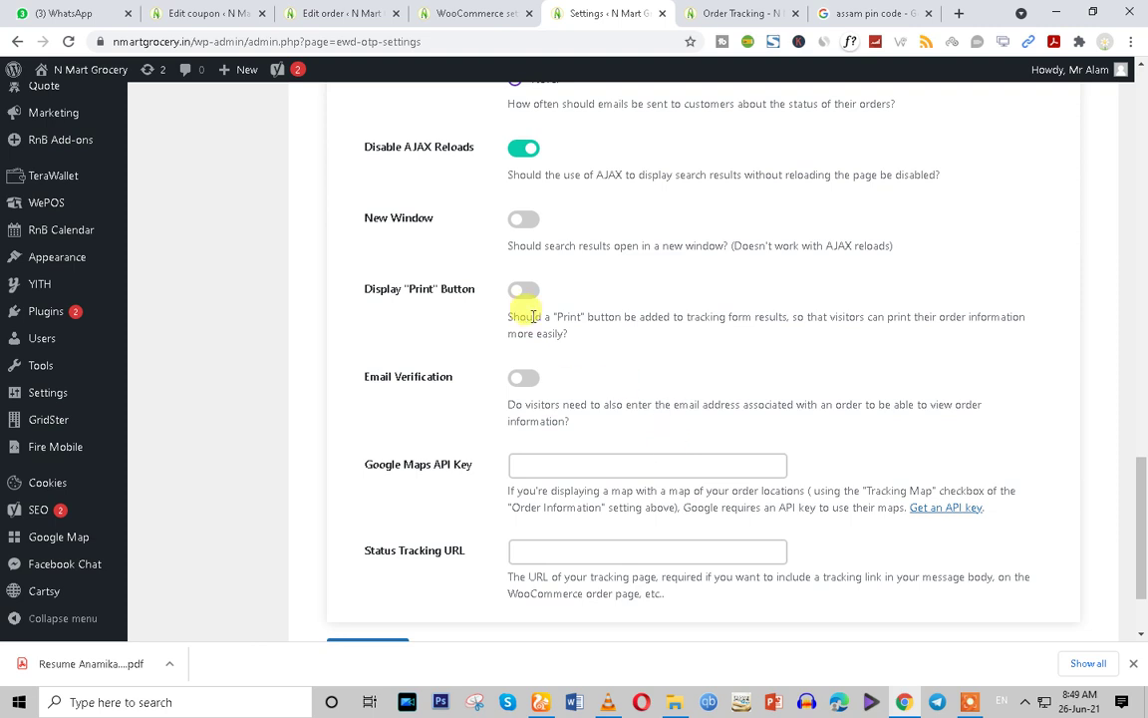
{"action": "scroll", "coordinate": [533, 316], "scroll_direction": "down", "scroll_amount": 1}
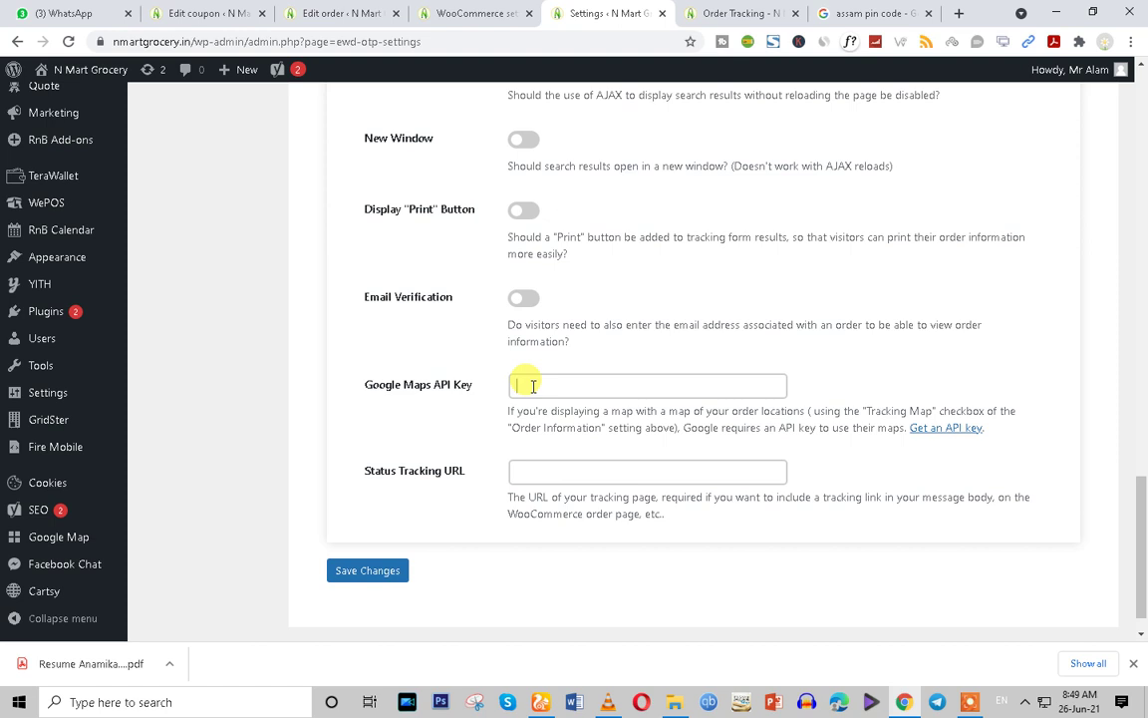
{"action": "left_click", "coordinate": [364, 571]}
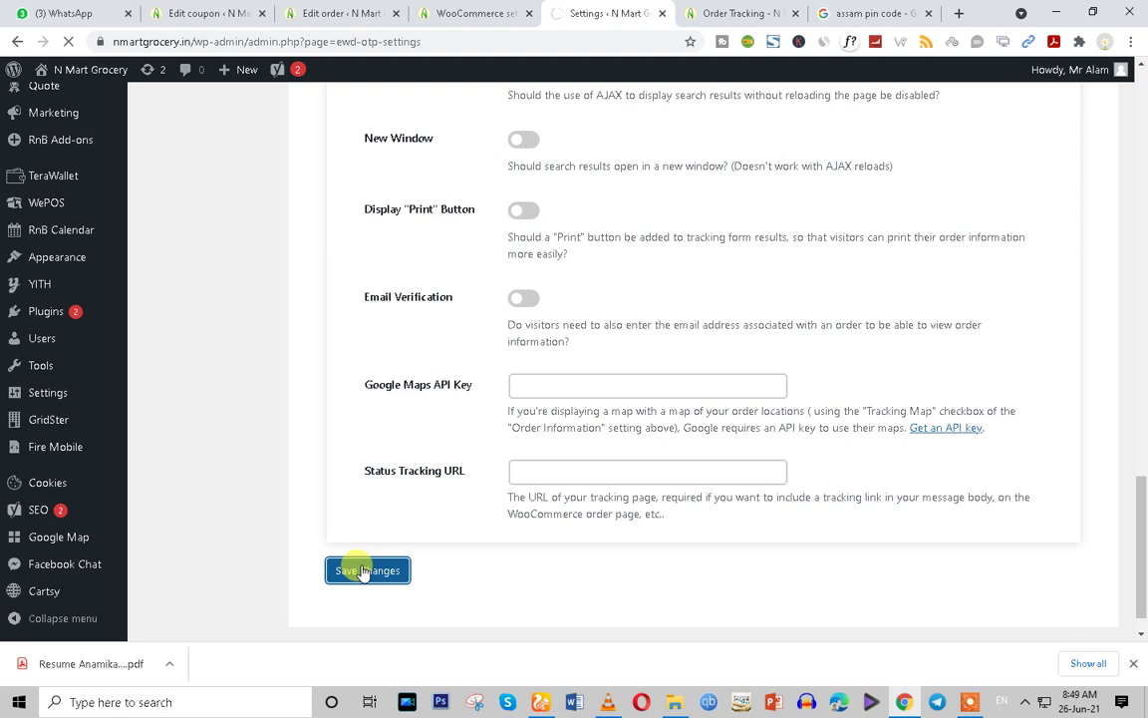
Remove Name, Notes and Customer Notes from Order Information Displayed in the tracking plugin's basic settings and save the changes
{"action": "scroll", "coordinate": [648, 360], "scroll_direction": "up", "scroll_amount": 6}
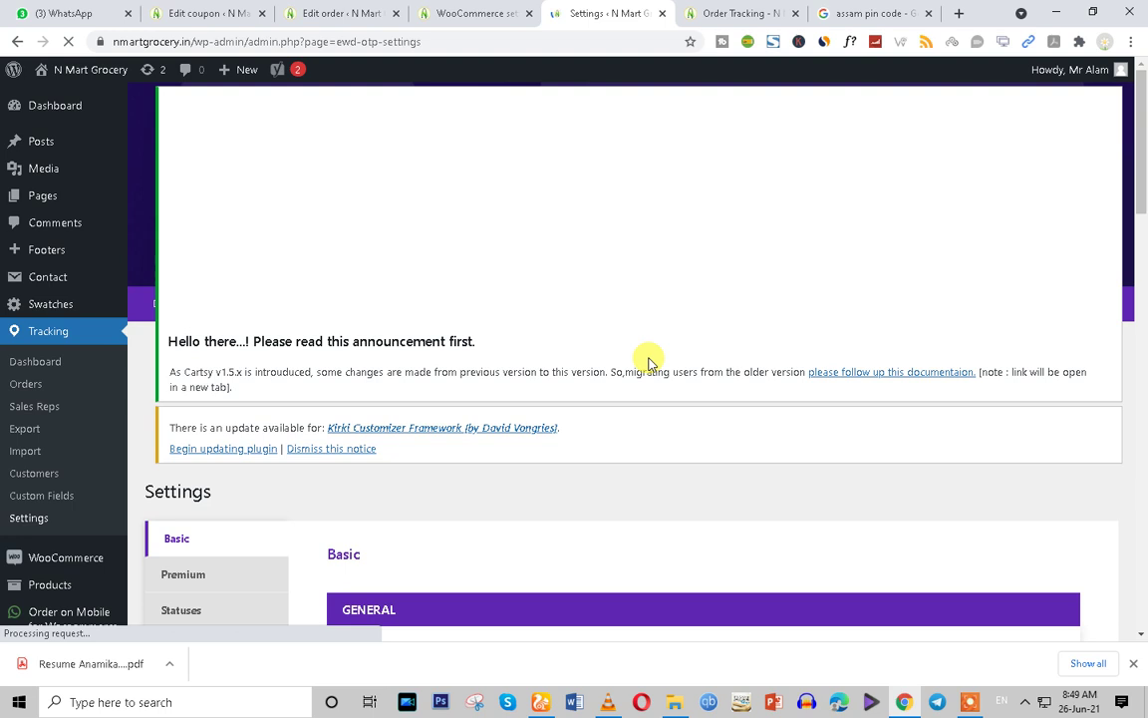
{"action": "scroll", "coordinate": [677, 473], "scroll_direction": "down", "scroll_amount": 6}
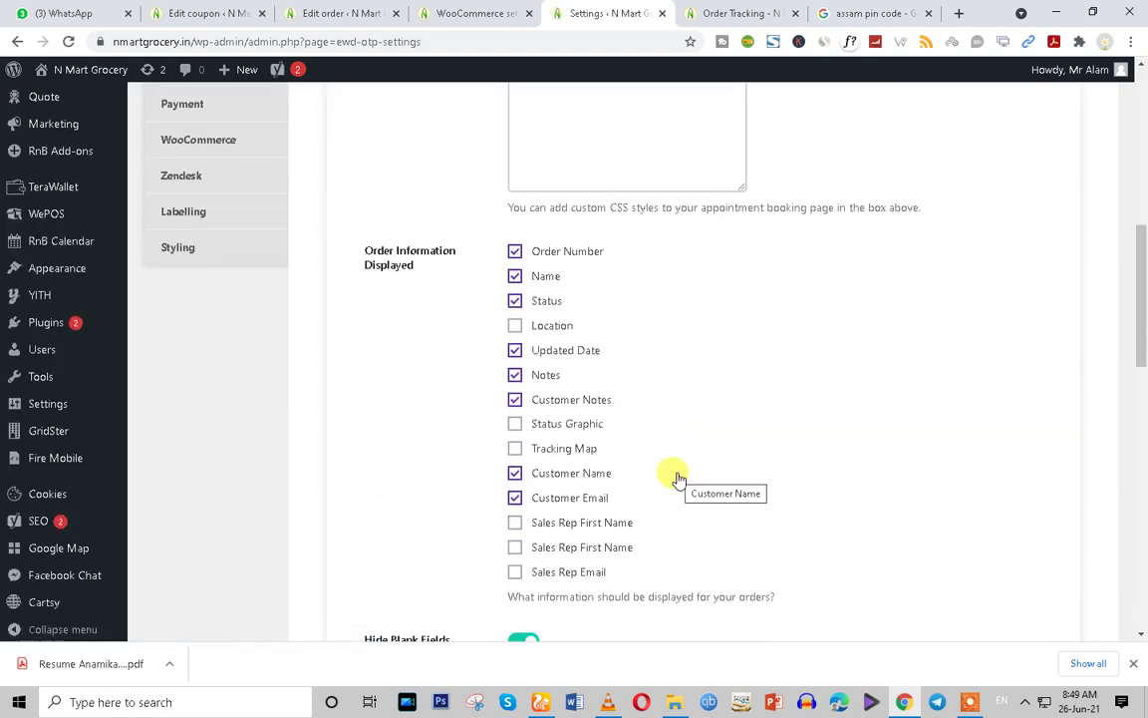
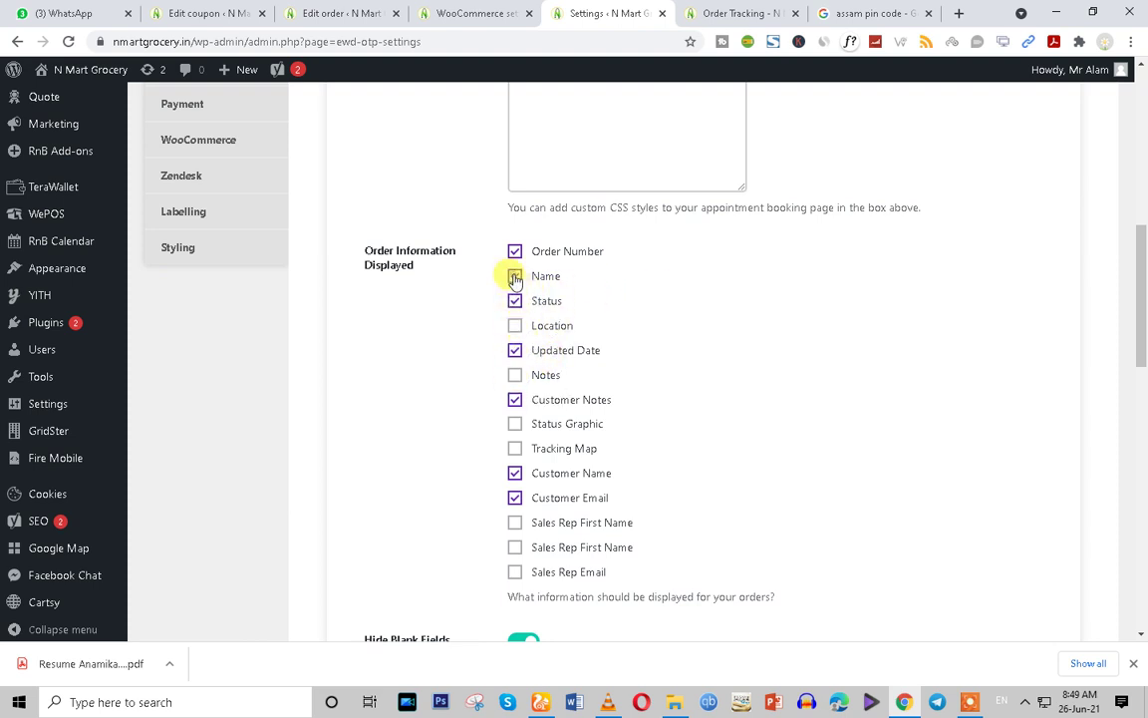
{"action": "left_click", "coordinate": [514, 398]}
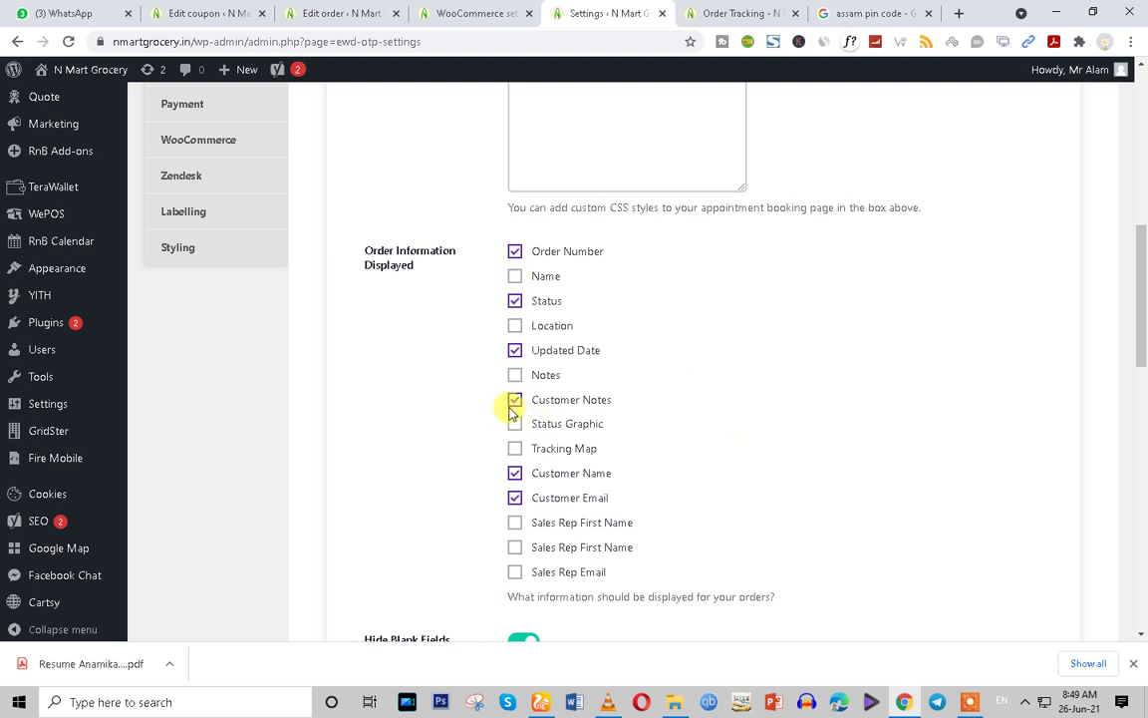
{"action": "scroll", "coordinate": [720, 493], "scroll_direction": "down", "scroll_amount": 4}
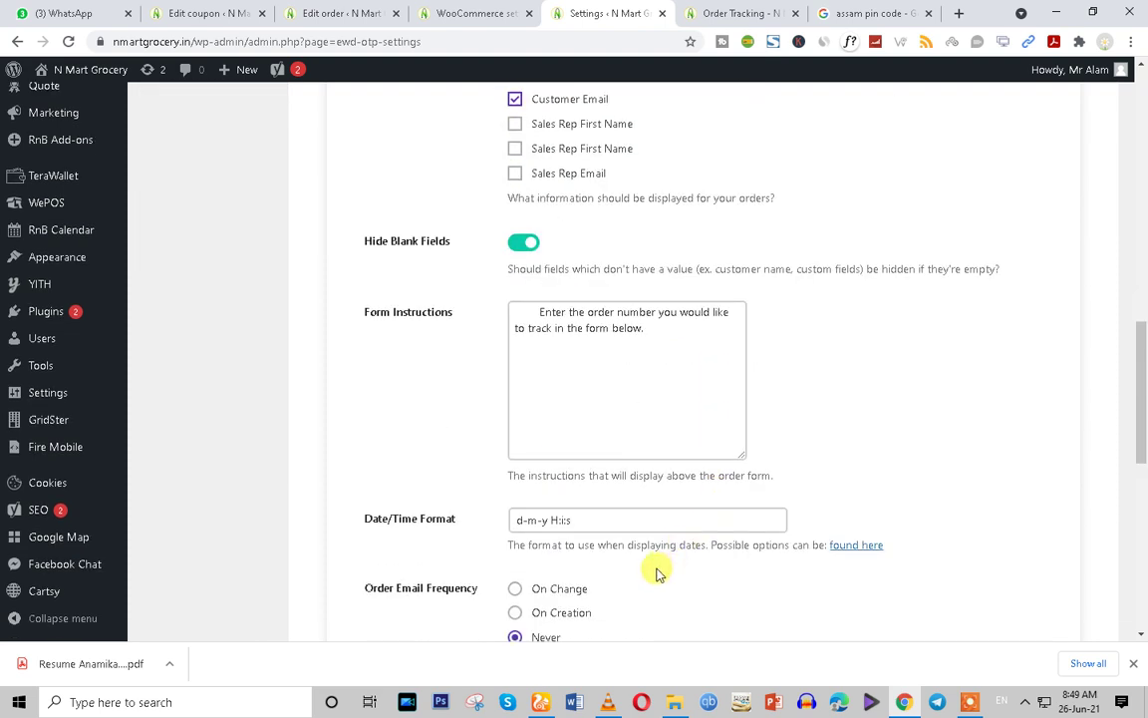
{"action": "scroll", "coordinate": [657, 573], "scroll_direction": "down", "scroll_amount": 7}
{"action": "left_click", "coordinate": [389, 534]}
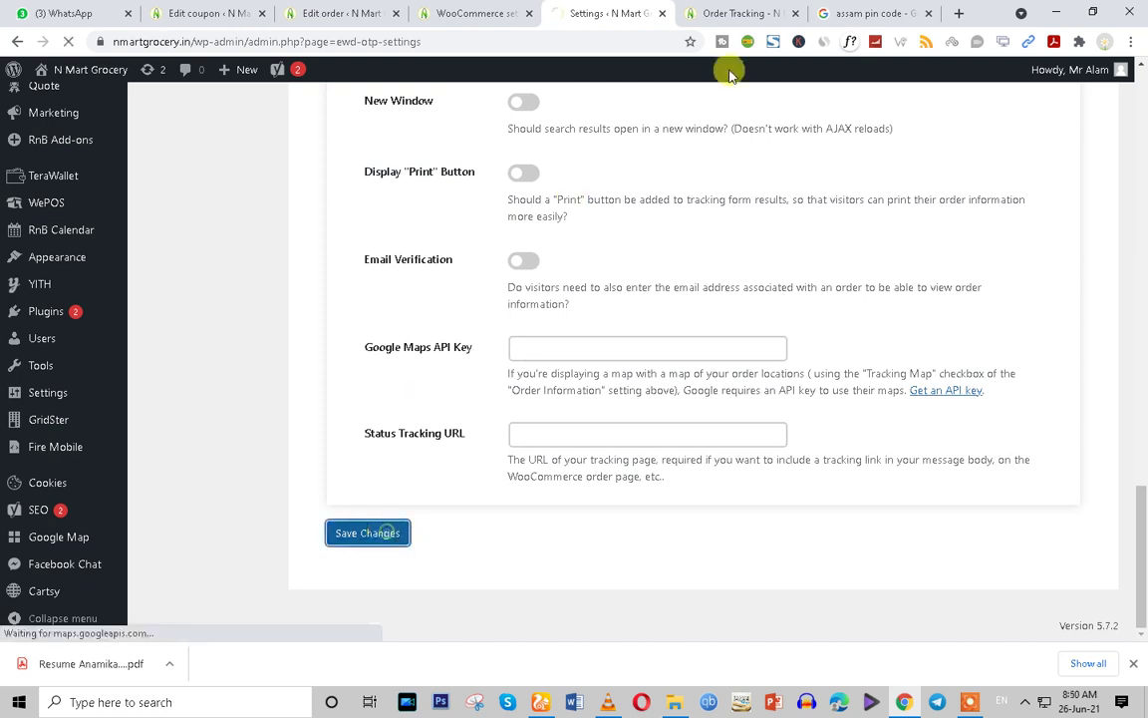
Reload the Order Tracking page with the form data resubmitted and check which order fields and status details it displays
{"action": "left_click", "coordinate": [761, 14]}
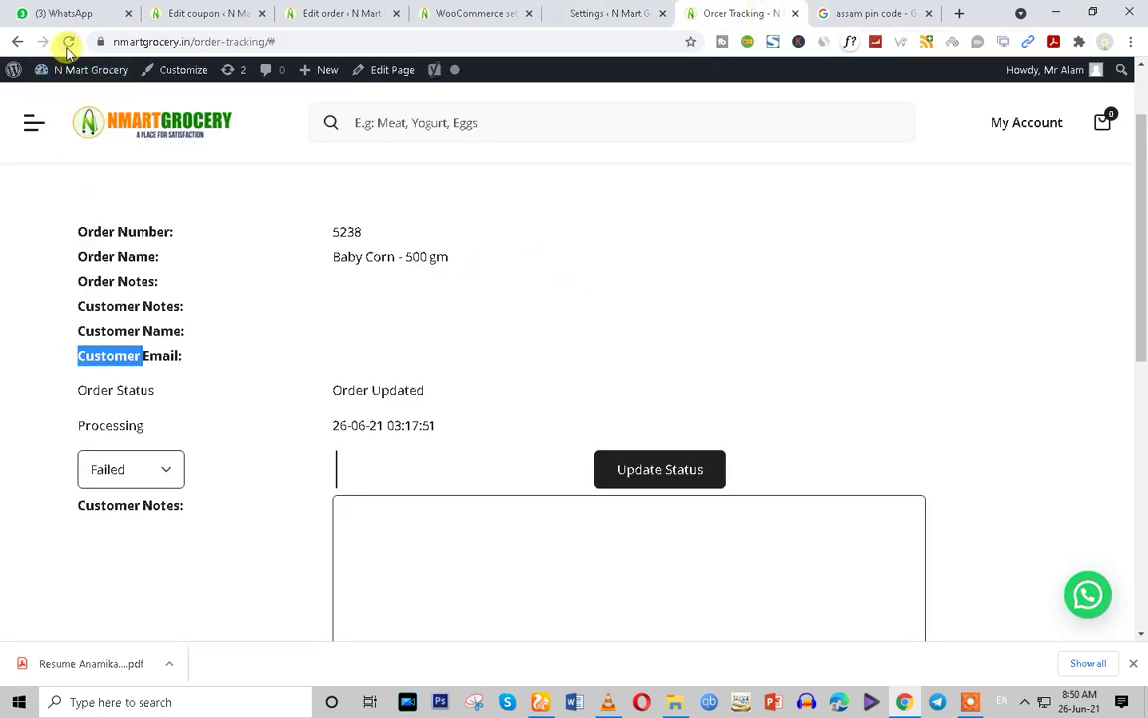
{"action": "left_click", "coordinate": [68, 45]}
{"action": "left_click", "coordinate": [636, 164]}
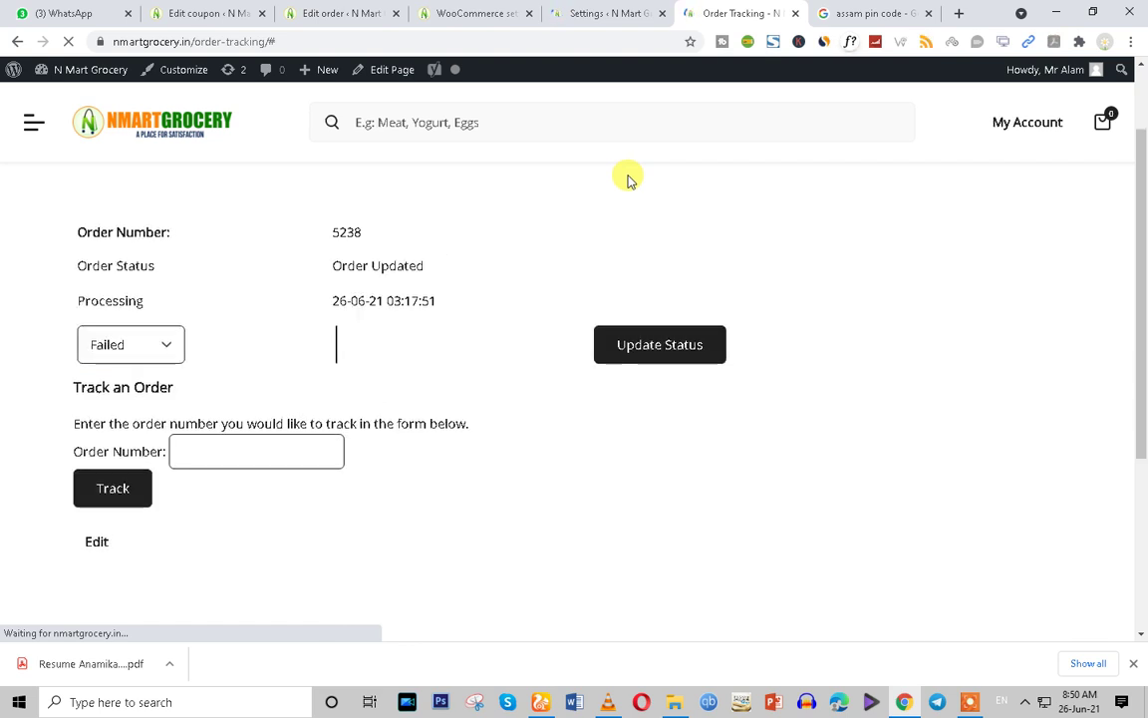
{"action": "left_click_drag", "start_coordinate": [335, 265], "coordinate": [436, 291]}
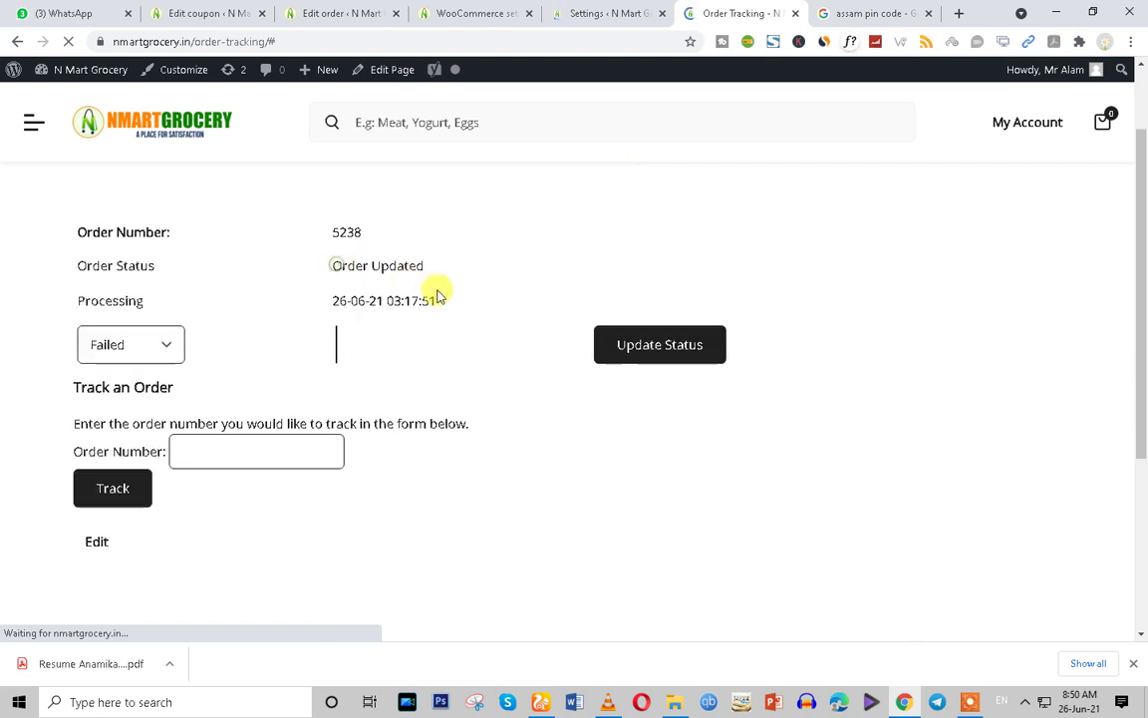
Enable Name and the first Sales Rep First Name option under Order Information Displayed in the tracking settings and save the changes
{"action": "left_click", "coordinate": [606, 10]}
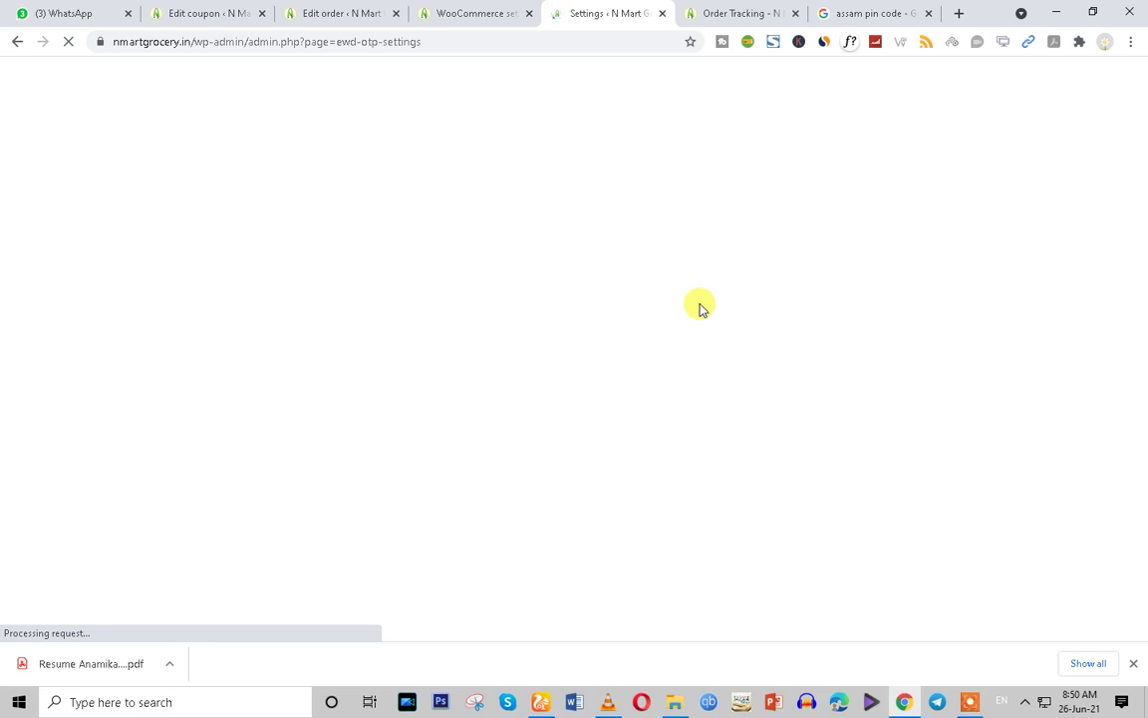
{"action": "scroll", "coordinate": [712, 346], "scroll_direction": "down", "scroll_amount": 5}
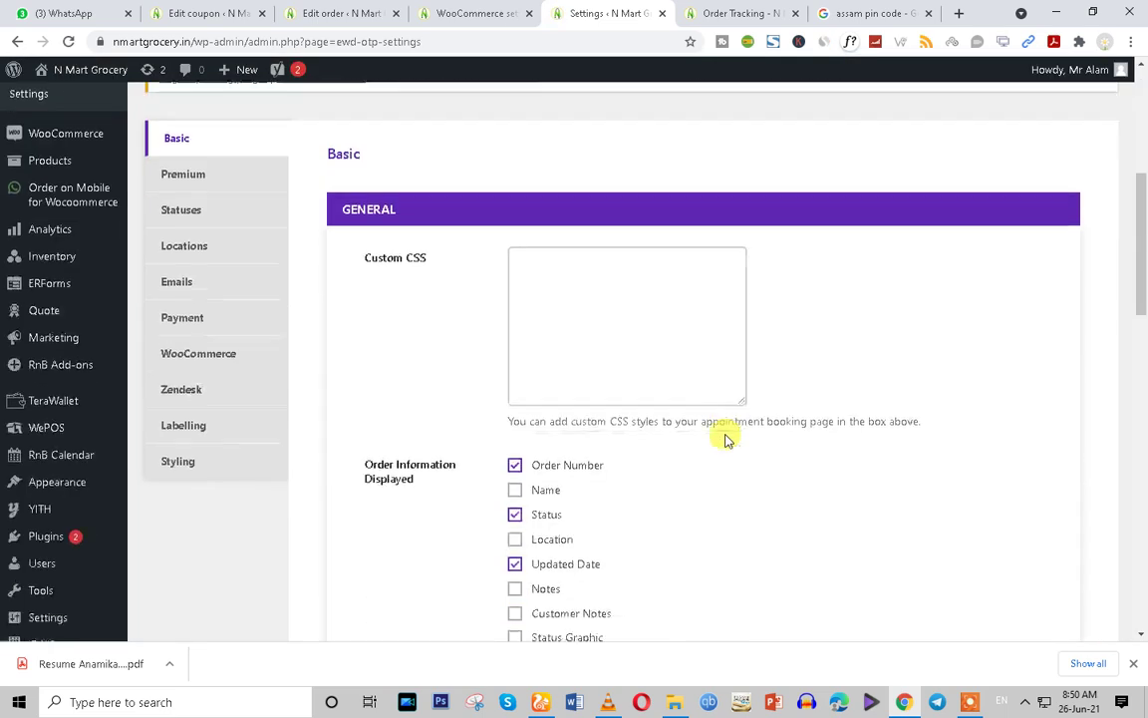
{"action": "scroll", "coordinate": [725, 439], "scroll_direction": "down", "scroll_amount": 2}
{"action": "left_click", "coordinate": [514, 357]}
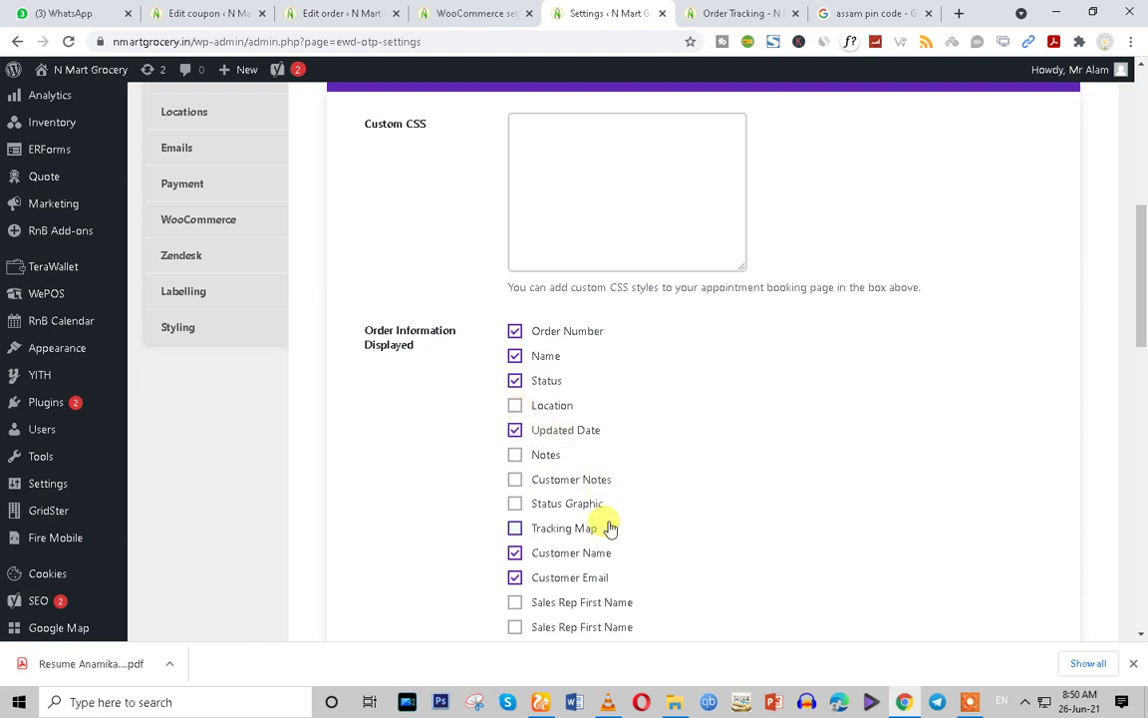
{"action": "scroll", "coordinate": [686, 562], "scroll_direction": "down", "scroll_amount": 1}
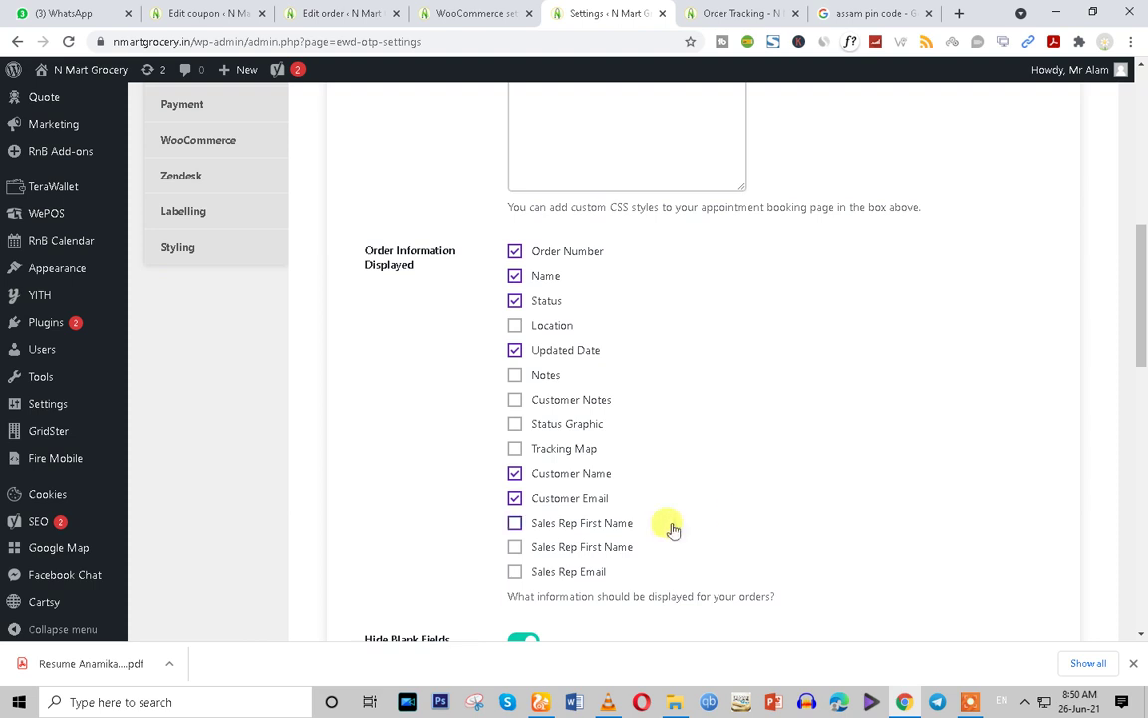
{"action": "left_click", "coordinate": [514, 522]}
{"action": "left_click", "coordinate": [514, 548]}
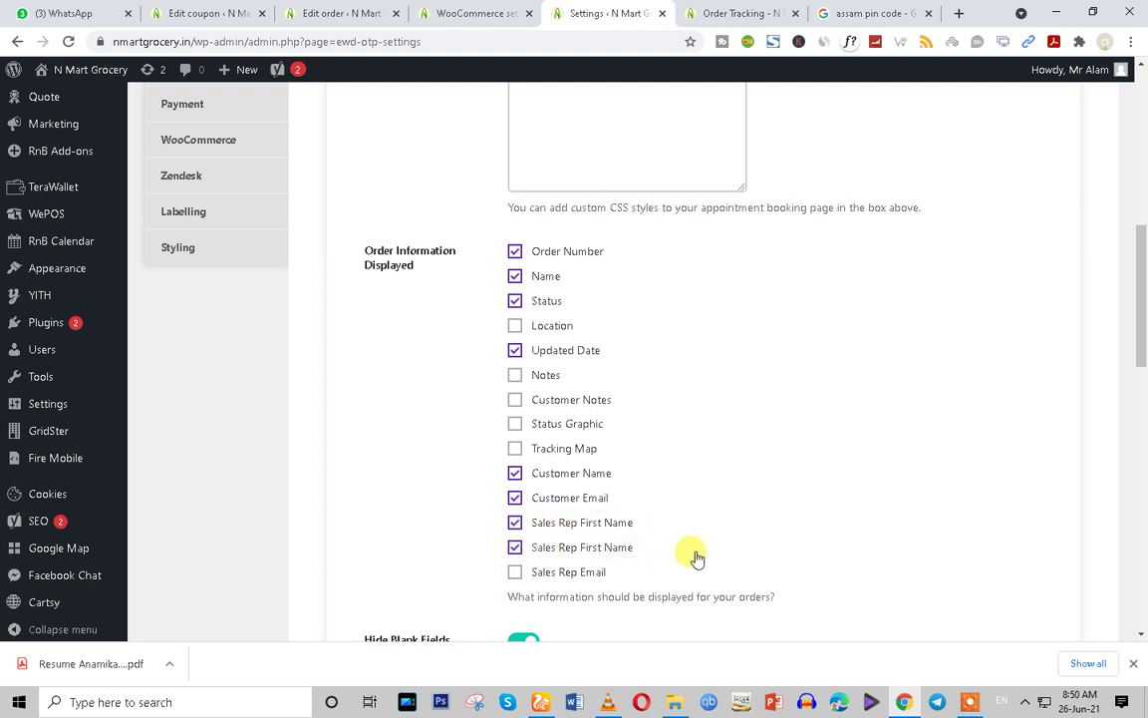
{"action": "left_click", "coordinate": [514, 548]}
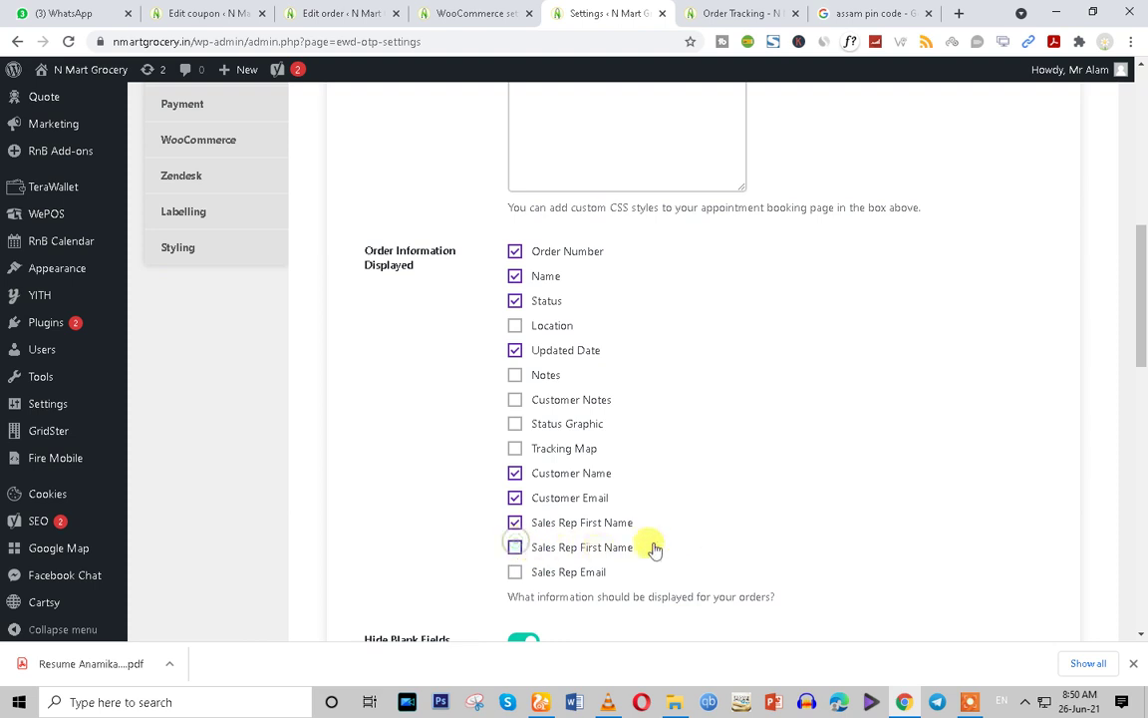
{"action": "left_click_drag", "start_coordinate": [1136, 313], "coordinate": [1136, 567]}
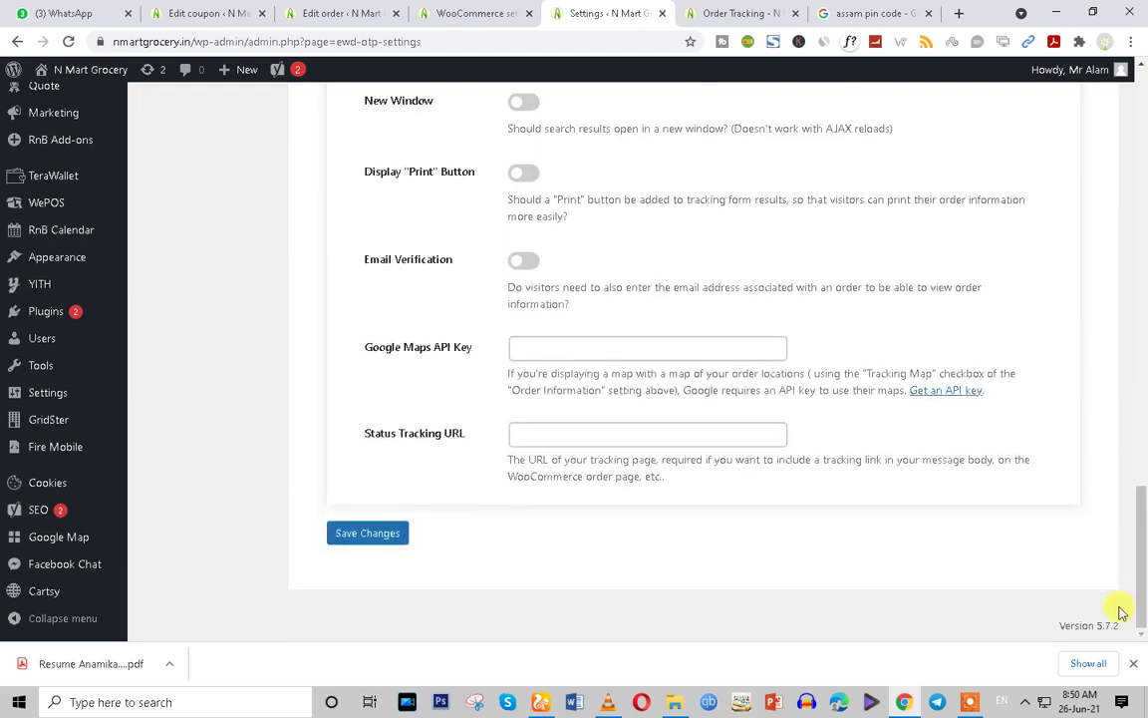
{"action": "left_click", "coordinate": [367, 534]}
Open the store's home page from the Order Tracking page and return to the WooCommerce order's edit page
{"action": "left_click", "coordinate": [703, 13]}
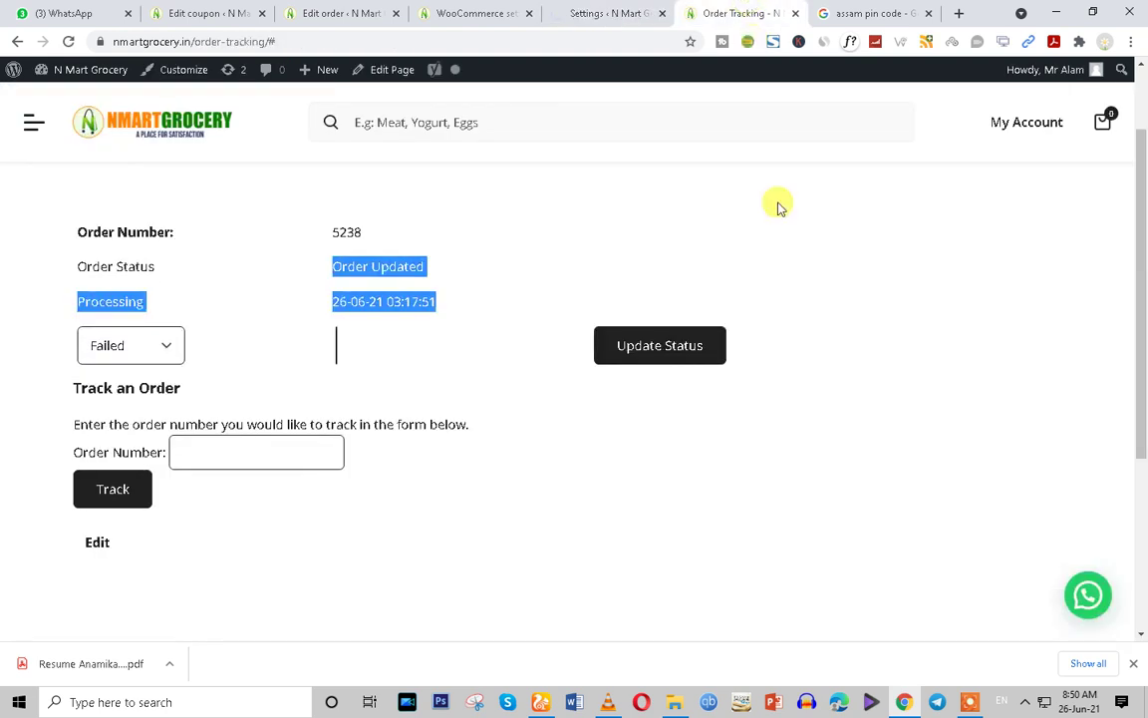
{"action": "left_click", "coordinate": [149, 129]}
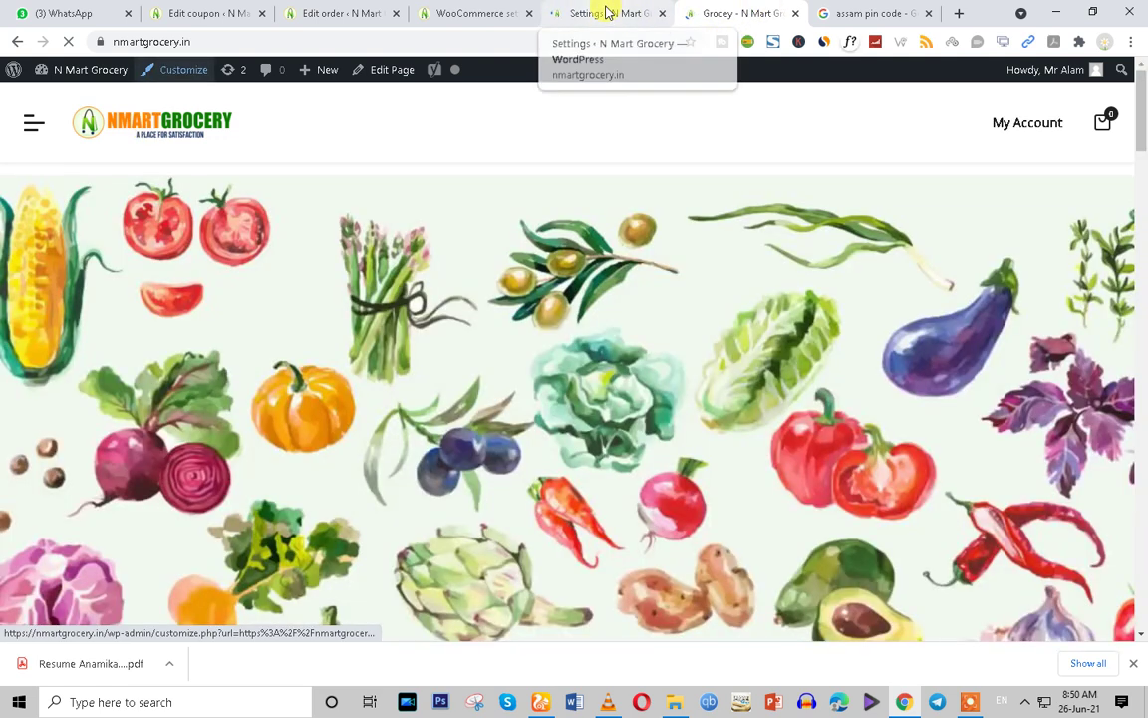
{"action": "left_click", "coordinate": [607, 13]}
{"action": "left_click", "coordinate": [464, 10]}
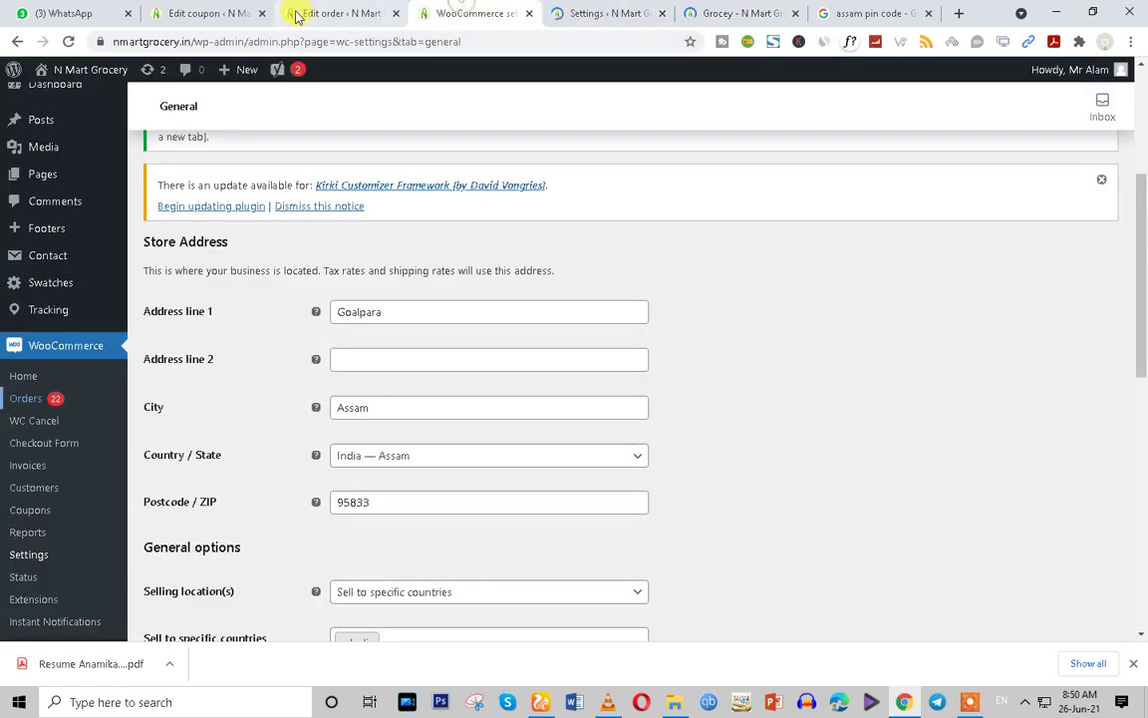
{"action": "left_click", "coordinate": [365, 12]}
{"action": "scroll", "coordinate": [59, 498], "scroll_direction": "up", "scroll_amount": 3}
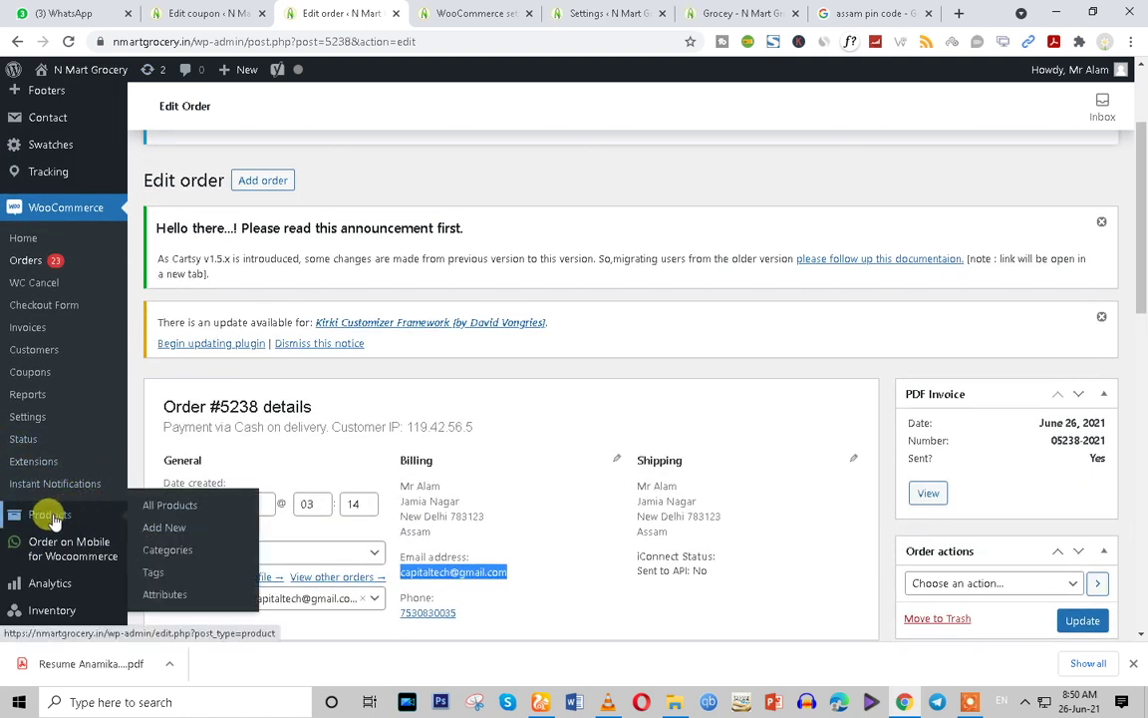
{"action": "left_click", "coordinate": [54, 517]}
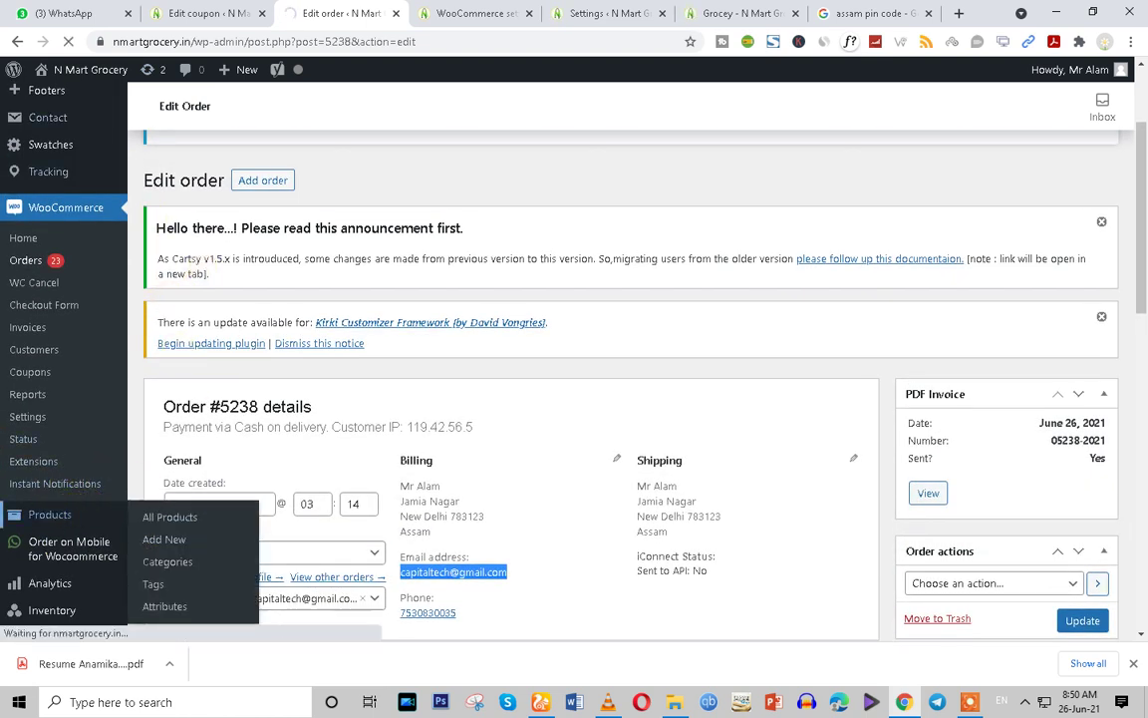
{"action": "scroll", "coordinate": [943, 466], "scroll_direction": "down", "scroll_amount": 1}
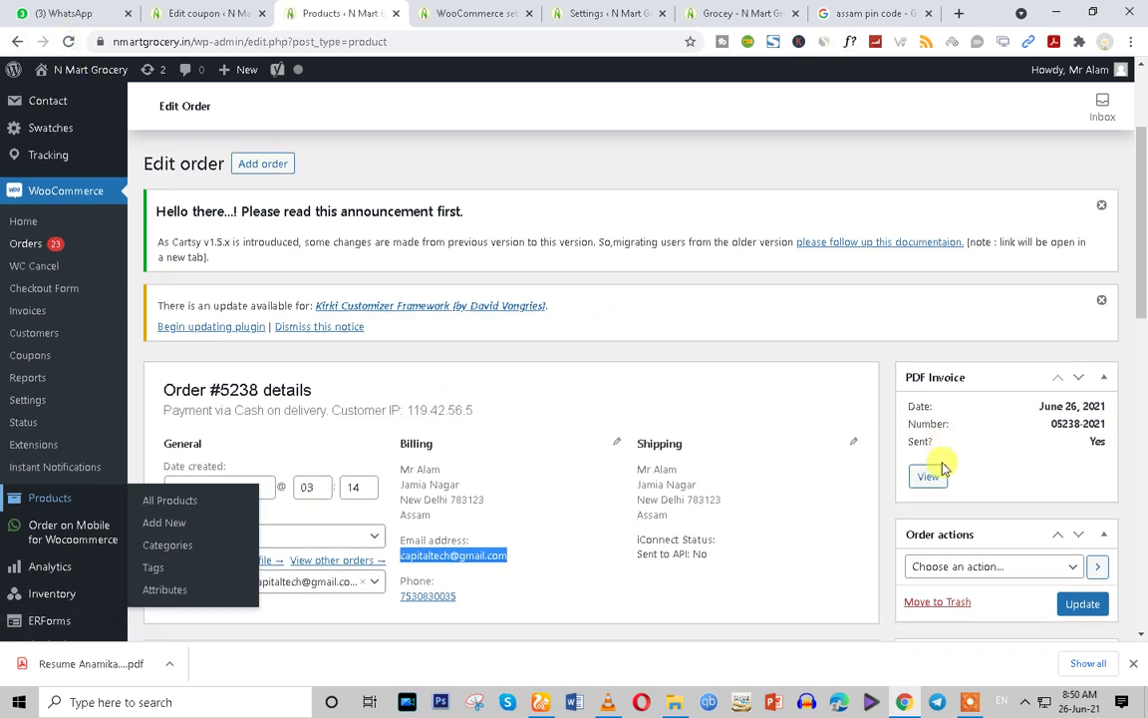
{"action": "left_click", "coordinate": [70, 42]}
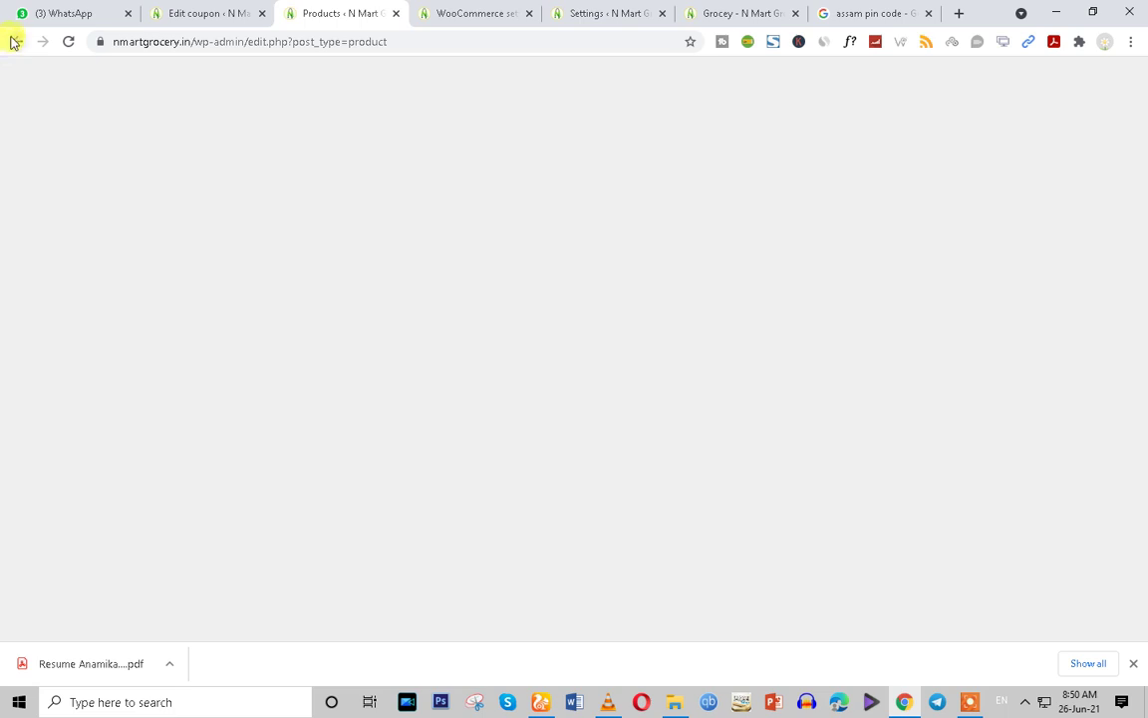
{"action": "left_click", "coordinate": [14, 41]}
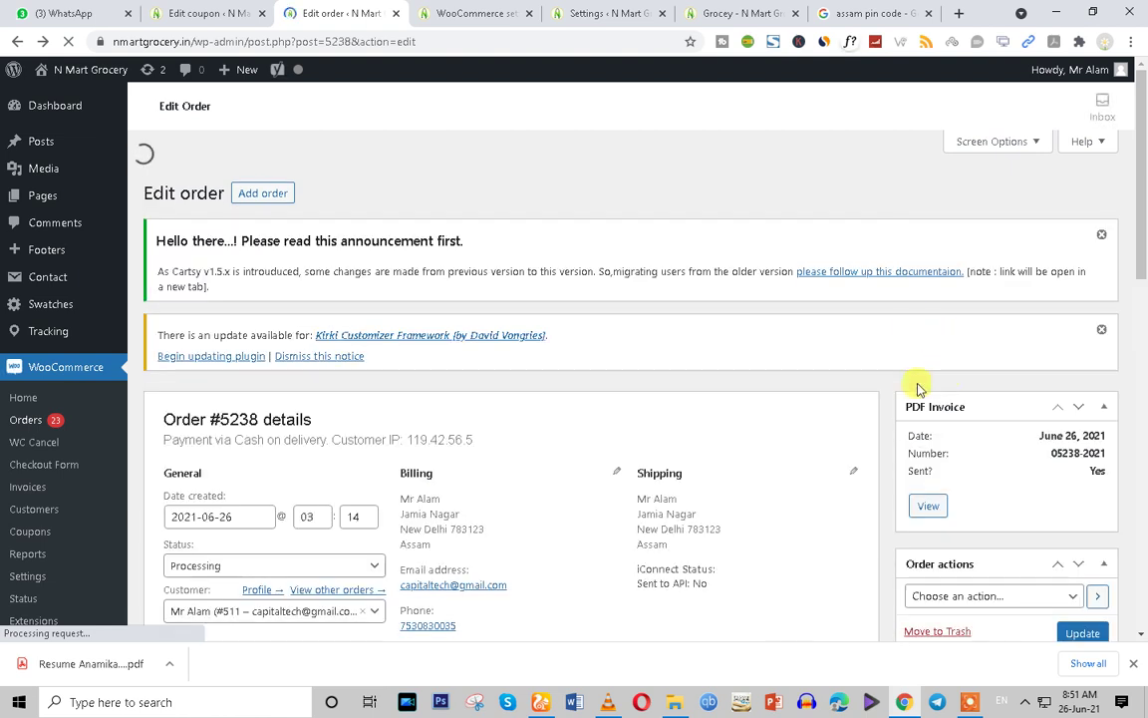
View the order's PDF invoice and examine its company address, logo, line items, totals and footer
{"action": "double_click", "coordinate": [927, 510]}
{"action": "scroll", "coordinate": [834, 500], "scroll_direction": "down", "scroll_amount": 2}
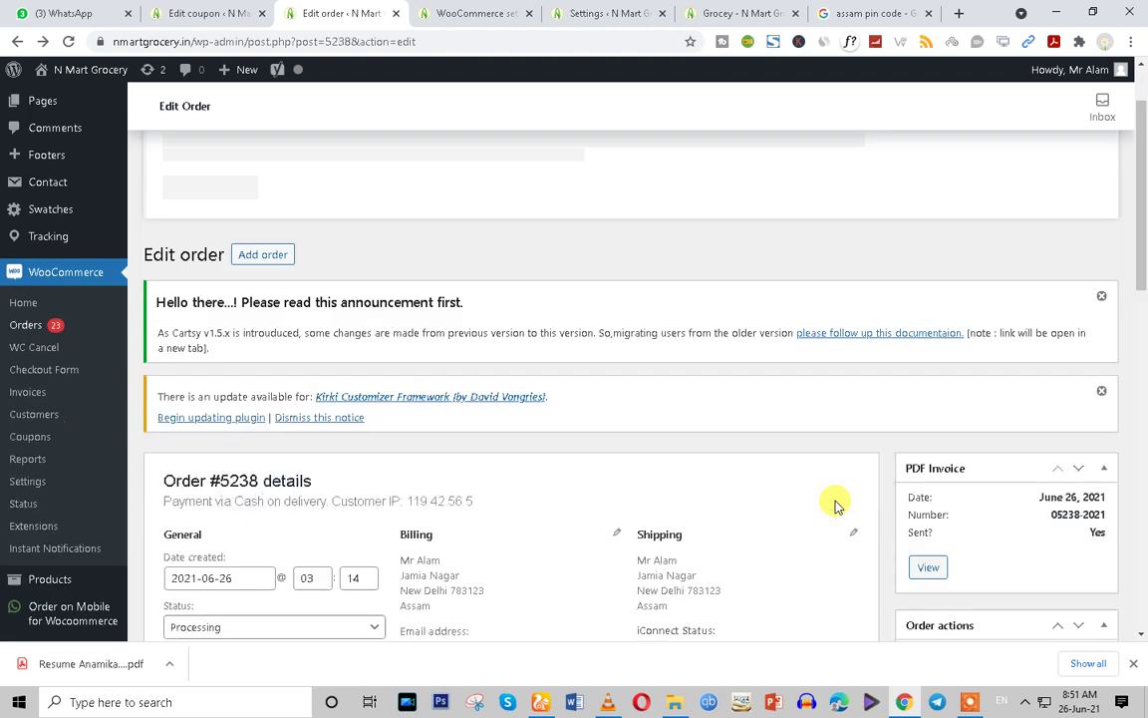
{"action": "left_click", "coordinate": [930, 416]}
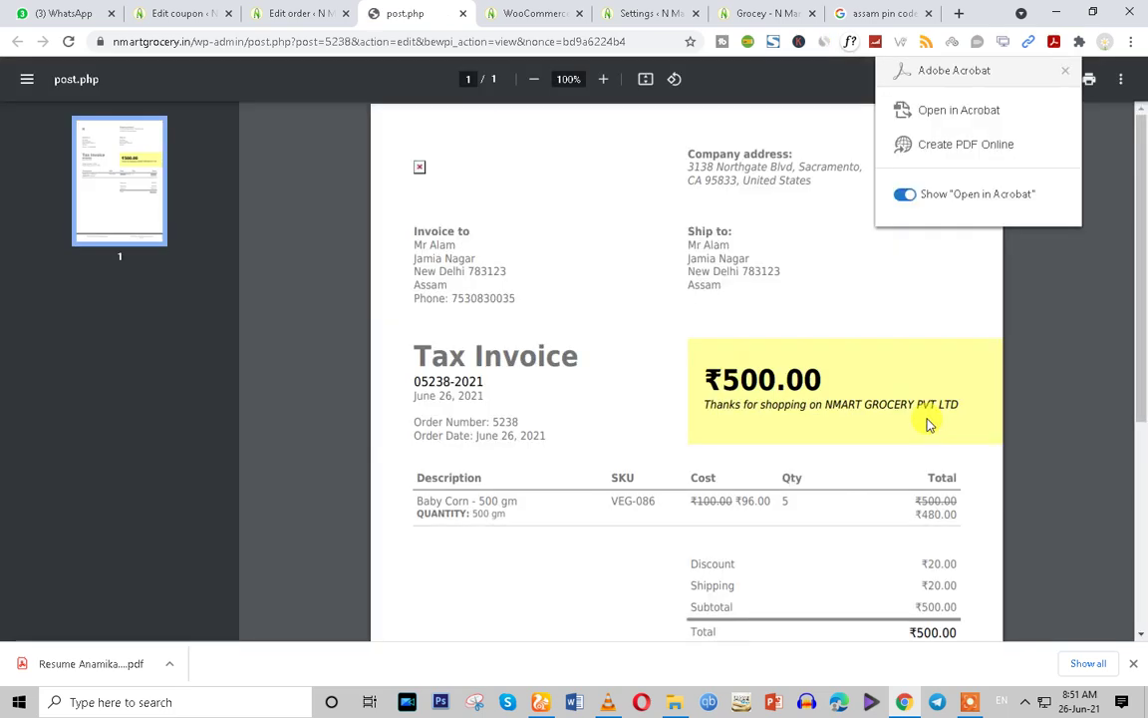
{"action": "left_click", "coordinate": [1064, 71]}
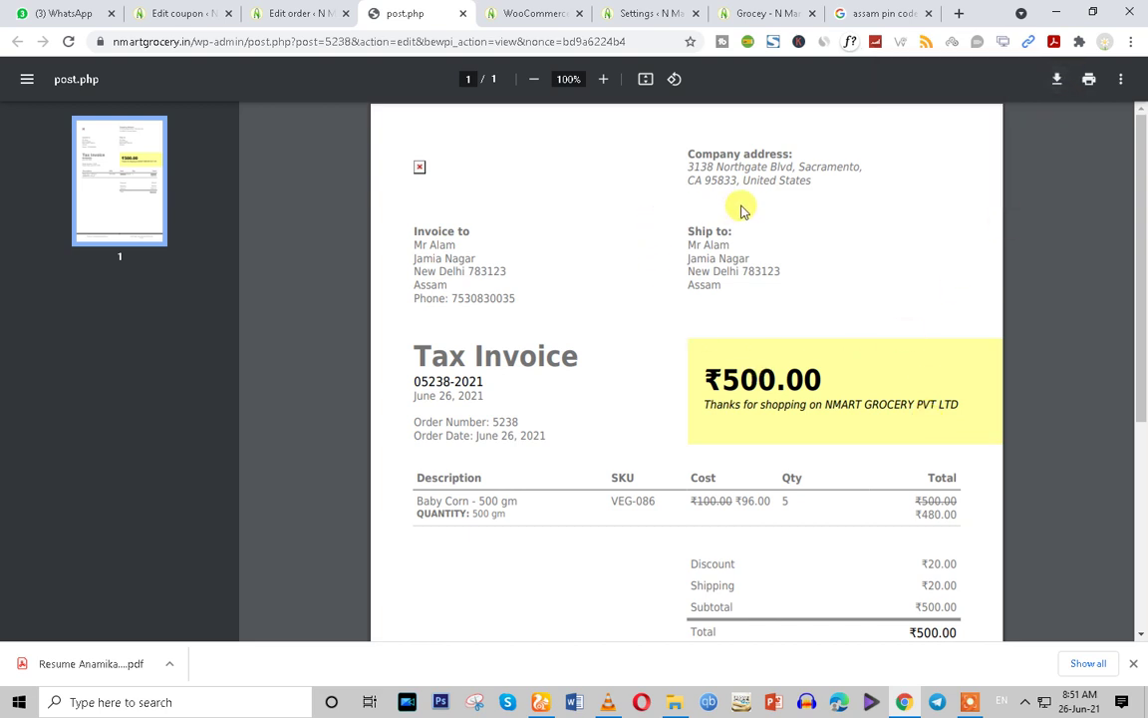
{"action": "scroll", "coordinate": [748, 229], "scroll_direction": "down", "scroll_amount": 3}
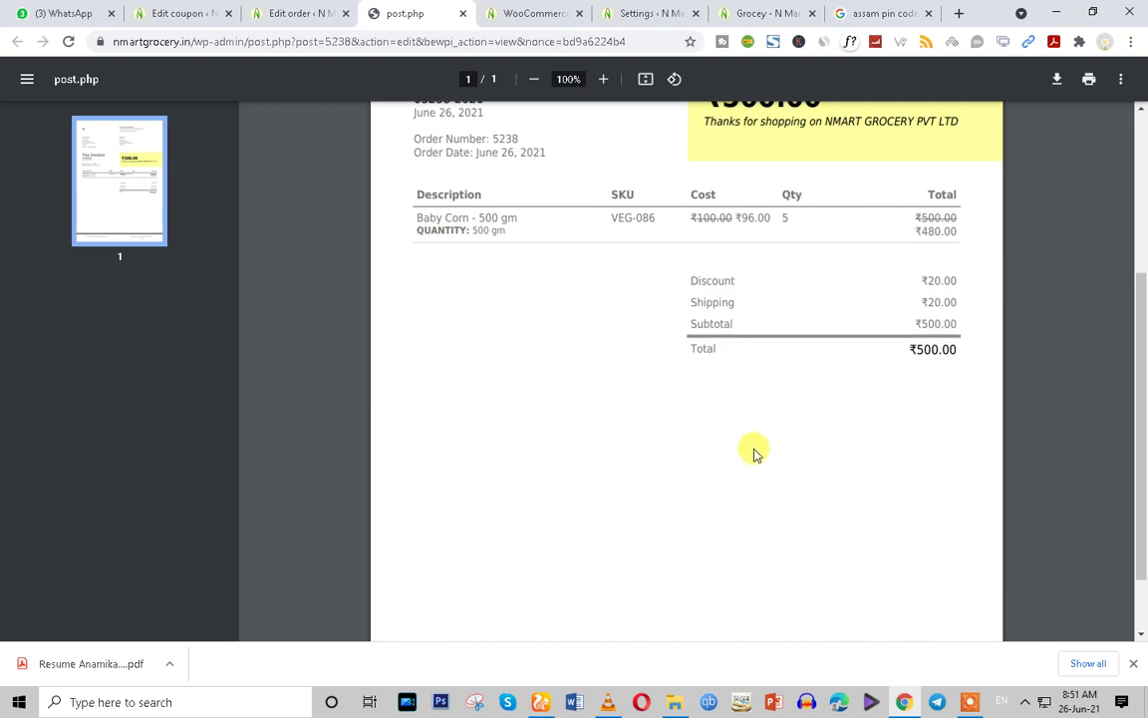
{"action": "scroll", "coordinate": [754, 454], "scroll_direction": "down", "scroll_amount": 1}
{"action": "scroll", "coordinate": [754, 454], "scroll_direction": "up", "scroll_amount": 3}
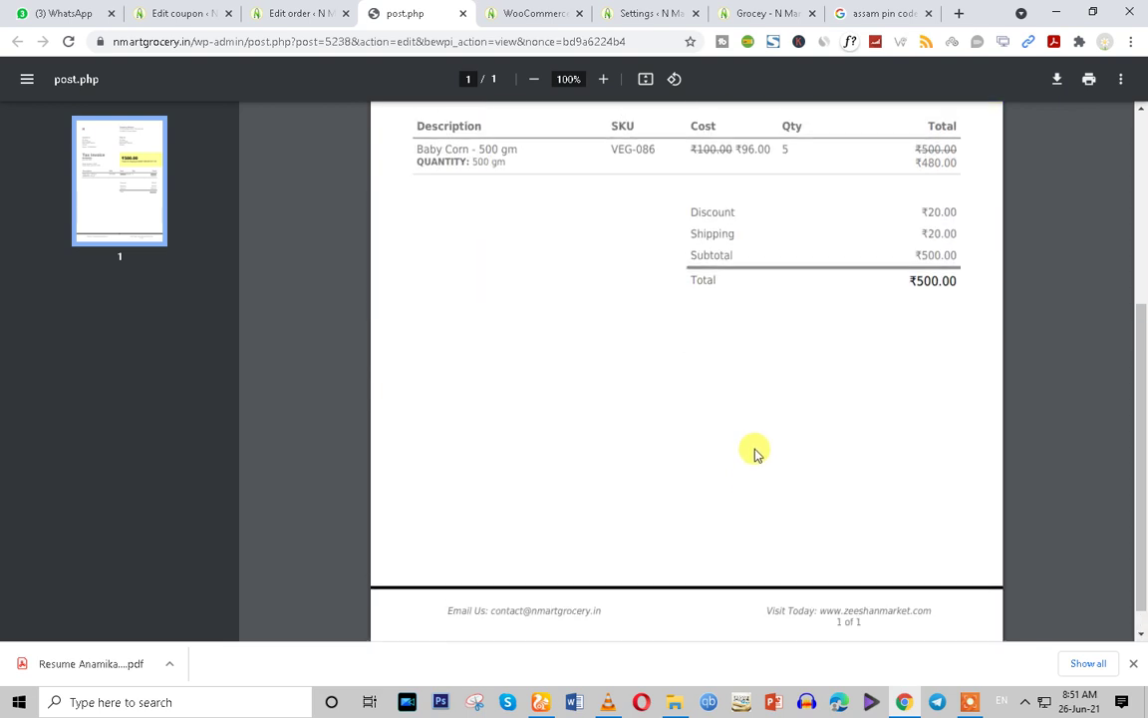
Open the WooCommerce Invoices settings in a new tab, recheck the PDF invoice's logo and address area, and review the general invoice options
{"action": "left_click", "coordinate": [285, 13]}
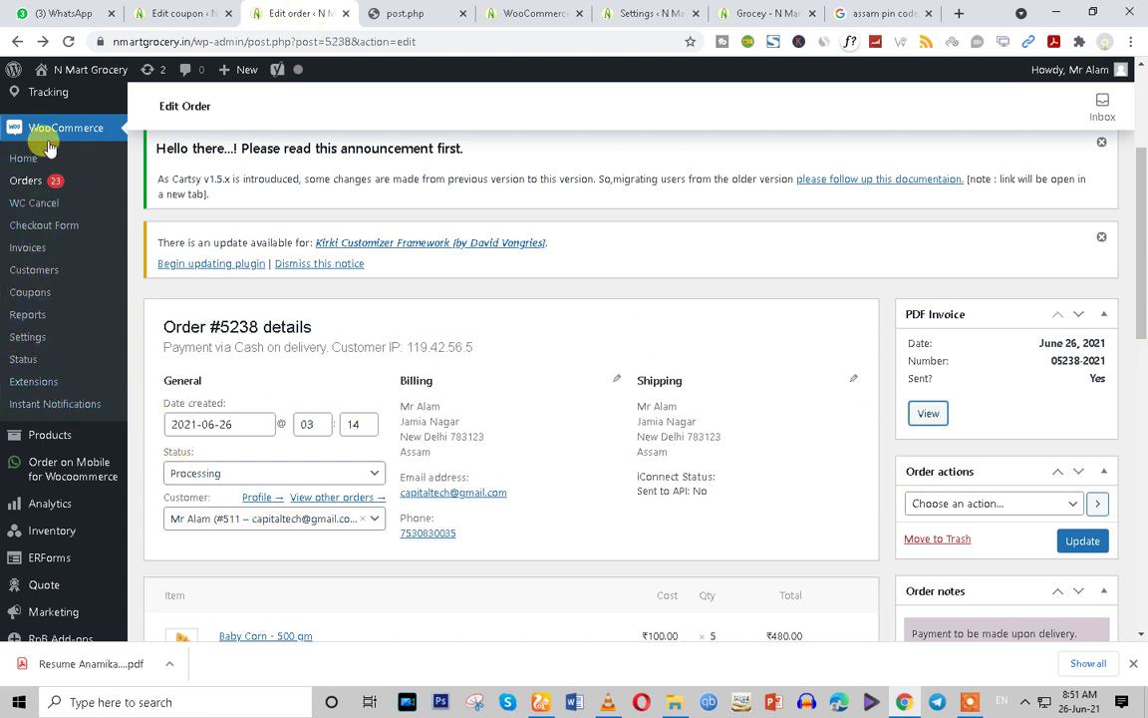
{"action": "right_click", "coordinate": [33, 250]}
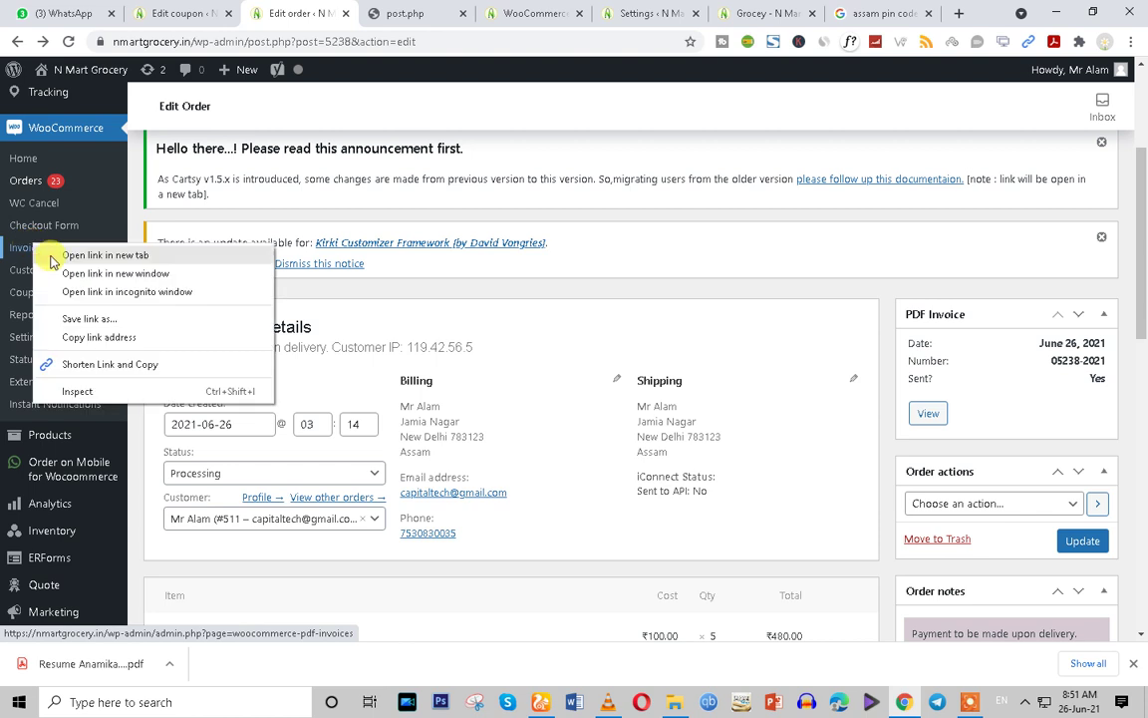
{"action": "left_click", "coordinate": [48, 253]}
{"action": "left_click", "coordinate": [359, 12]}
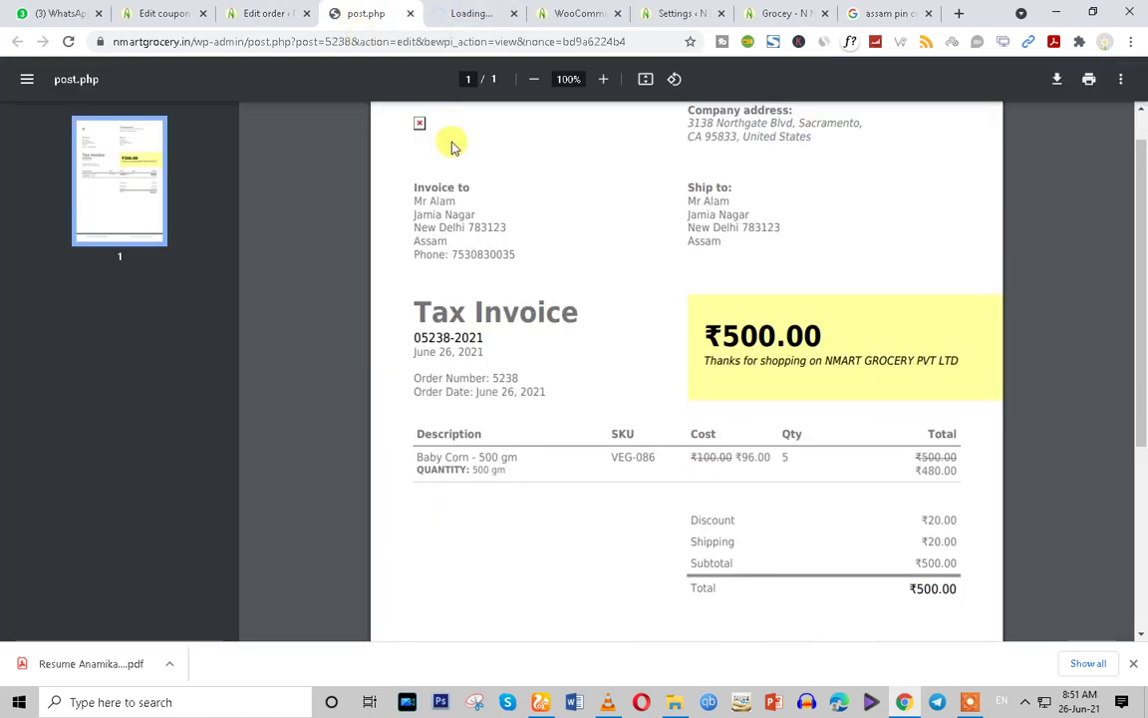
{"action": "scroll", "coordinate": [443, 176], "scroll_direction": "up", "scroll_amount": 1}
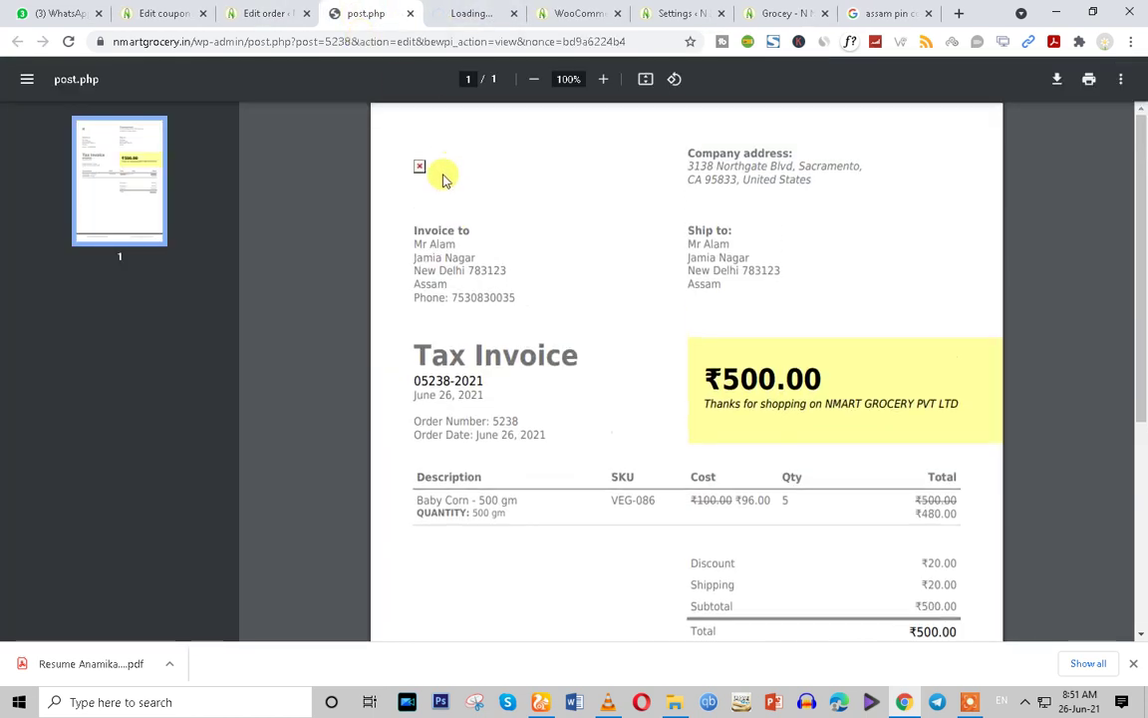
{"action": "left_click", "coordinate": [460, 11]}
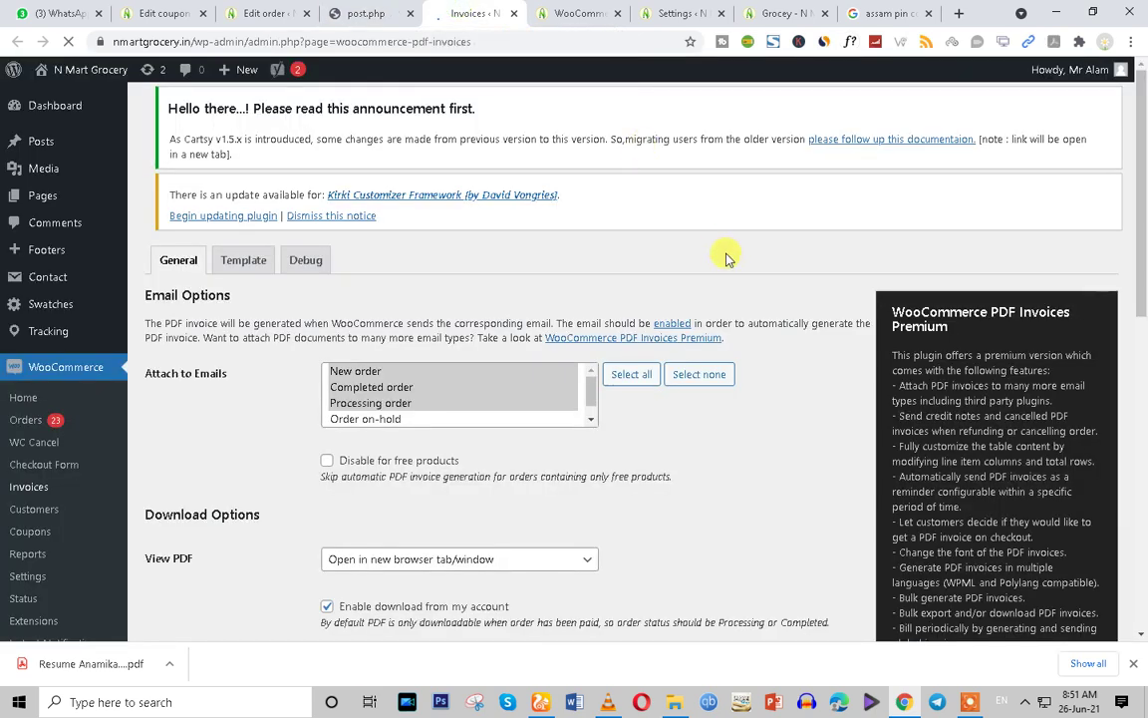
{"action": "scroll", "coordinate": [706, 445], "scroll_direction": "down", "scroll_amount": 3}
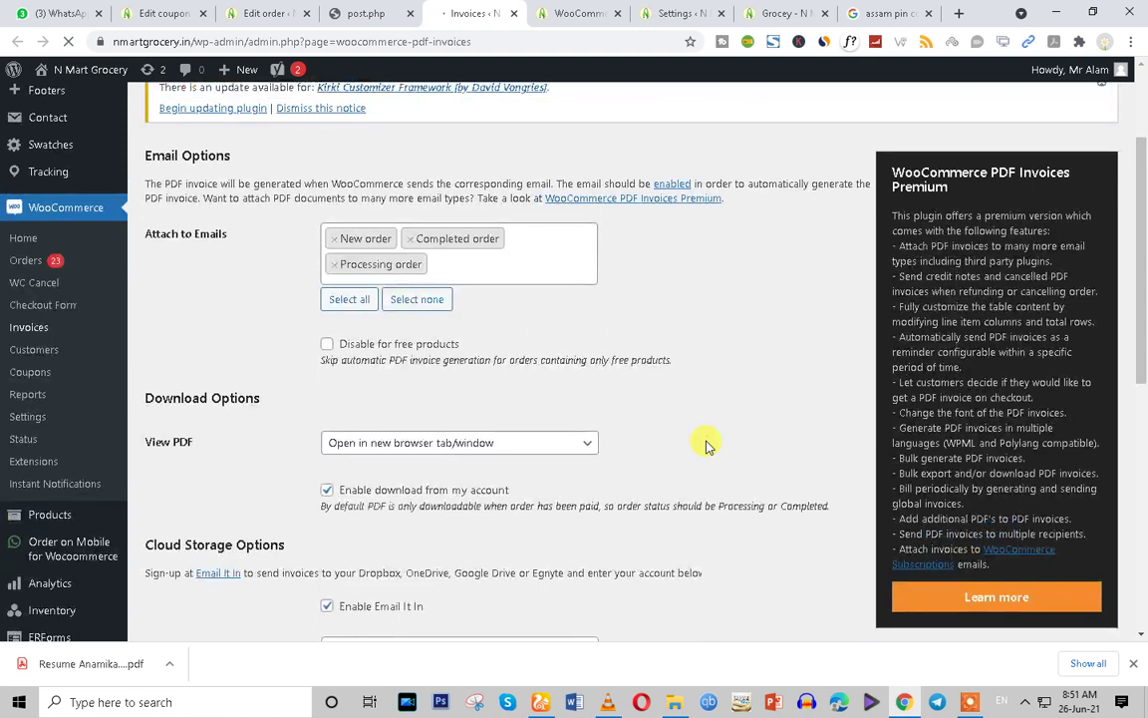
Review the email attachment, download, cloud storage and interface options in the general invoice settings
{"action": "scroll", "coordinate": [706, 446], "scroll_direction": "up", "scroll_amount": 3}
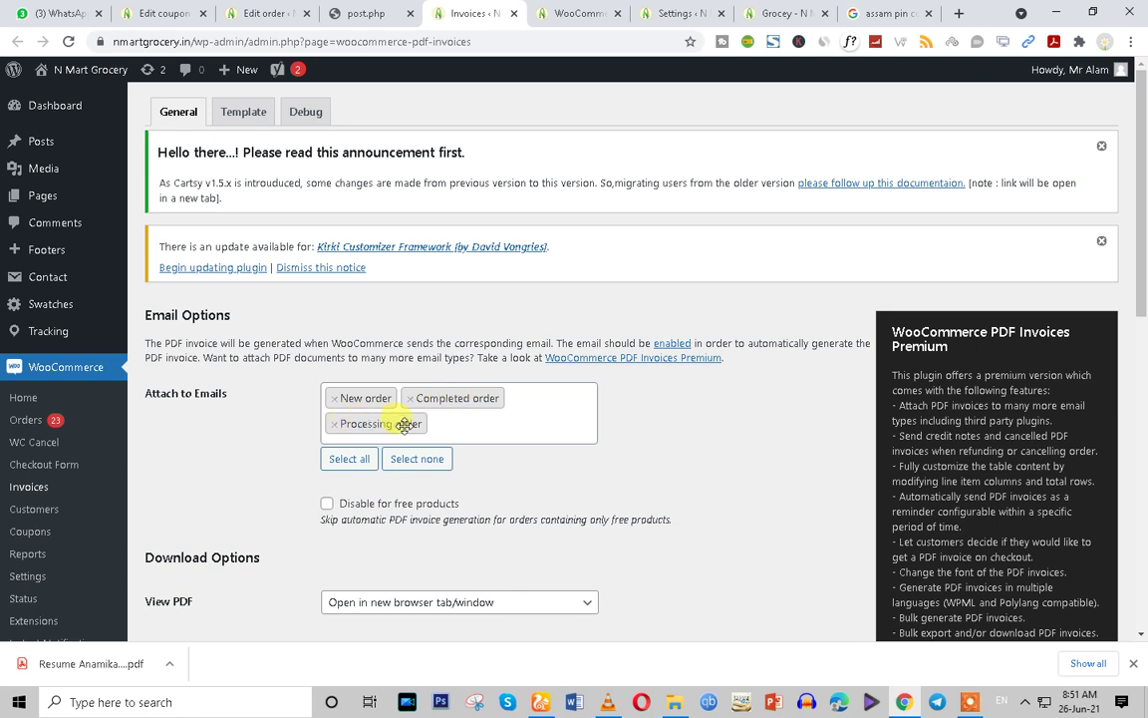
{"action": "scroll", "coordinate": [504, 430], "scroll_direction": "down", "scroll_amount": 3}
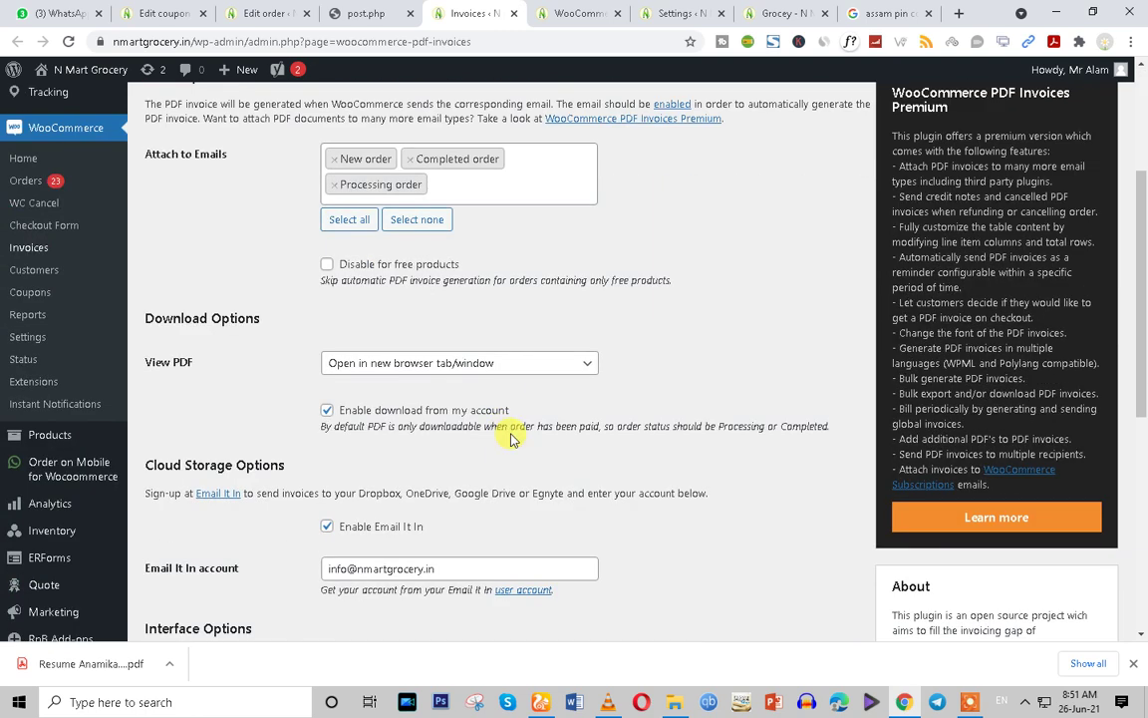
{"action": "scroll", "coordinate": [511, 439], "scroll_direction": "down", "scroll_amount": 4}
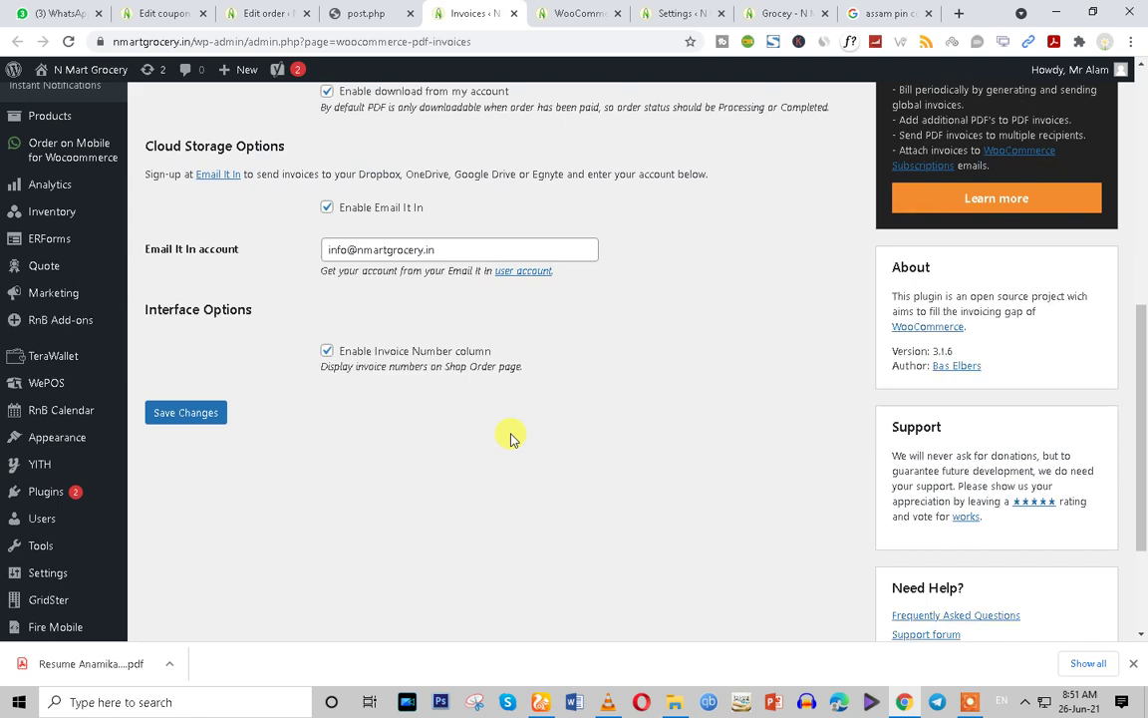
{"action": "scroll", "coordinate": [510, 439], "scroll_direction": "up", "scroll_amount": 4}
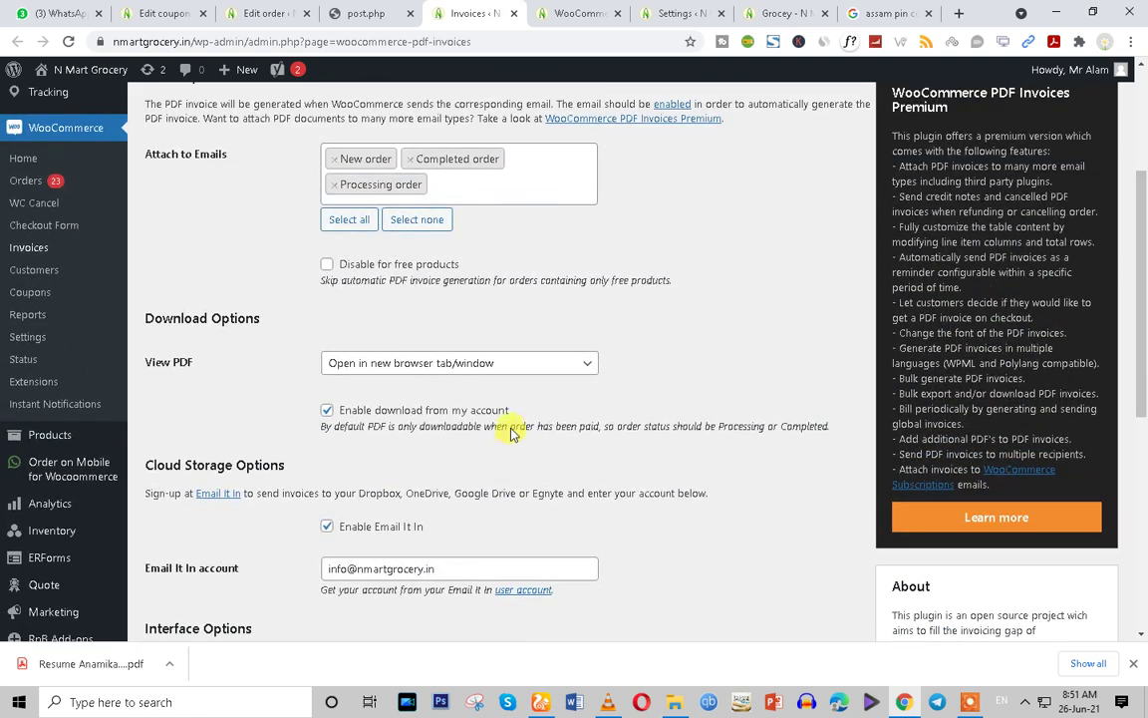
{"action": "scroll", "coordinate": [508, 430], "scroll_direction": "up", "scroll_amount": 3}
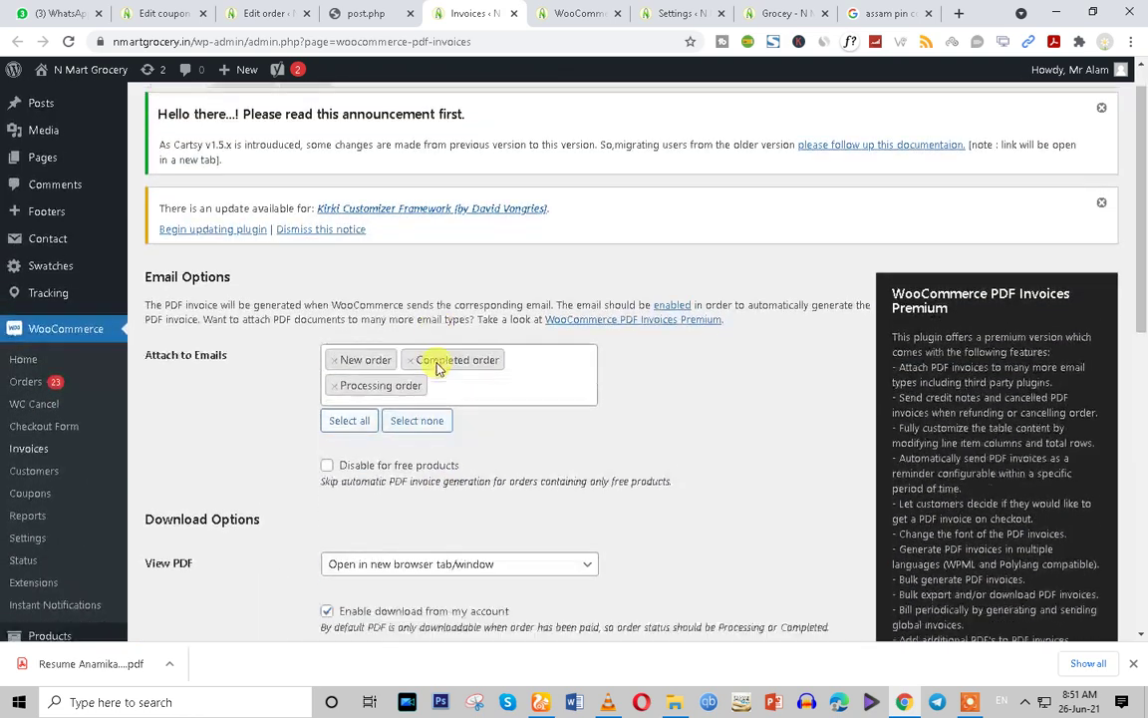
{"action": "scroll", "coordinate": [299, 249], "scroll_direction": "down", "scroll_amount": 1}
{"action": "scroll", "coordinate": [256, 187], "scroll_direction": "up", "scroll_amount": 2}
Open the invoice template settings and review the general template and invoice number options
{"action": "left_click", "coordinate": [240, 111]}
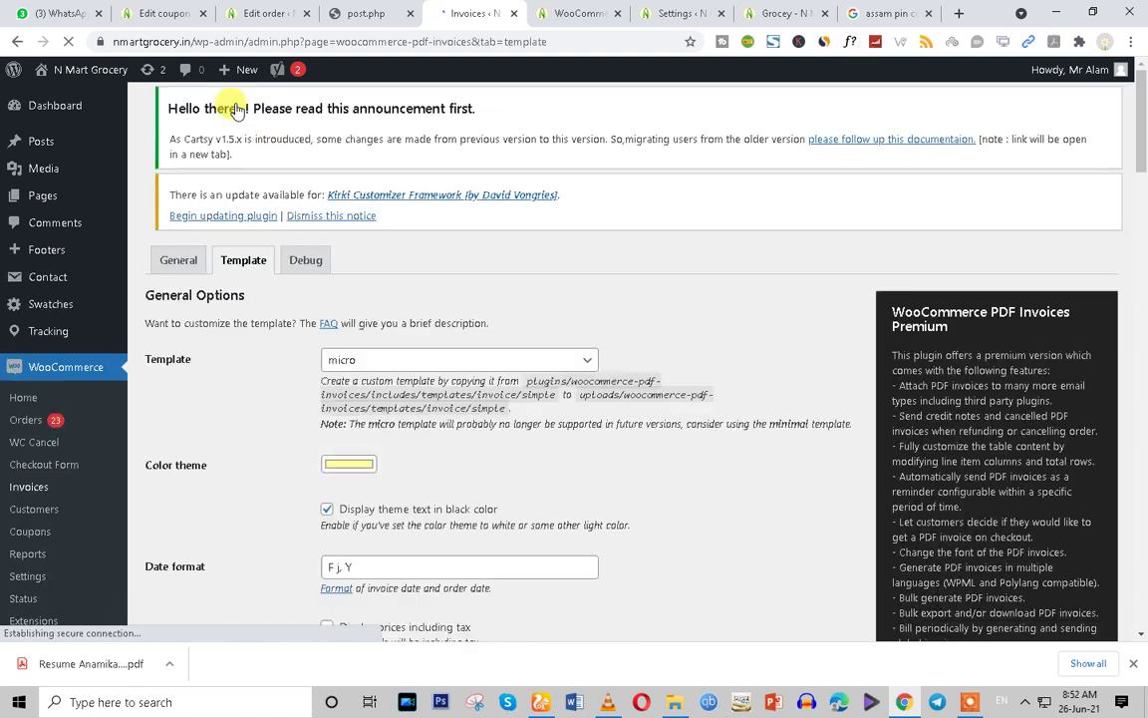
{"action": "scroll", "coordinate": [546, 428], "scroll_direction": "down", "scroll_amount": 3}
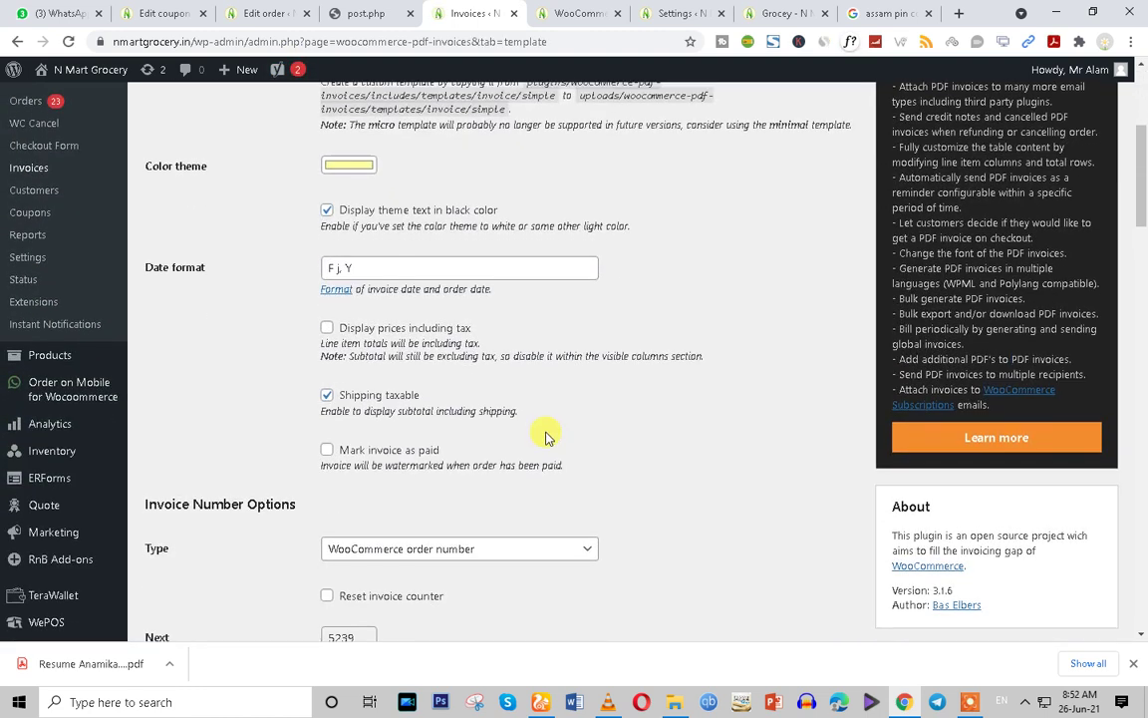
{"action": "scroll", "coordinate": [545, 436], "scroll_direction": "up", "scroll_amount": 2}
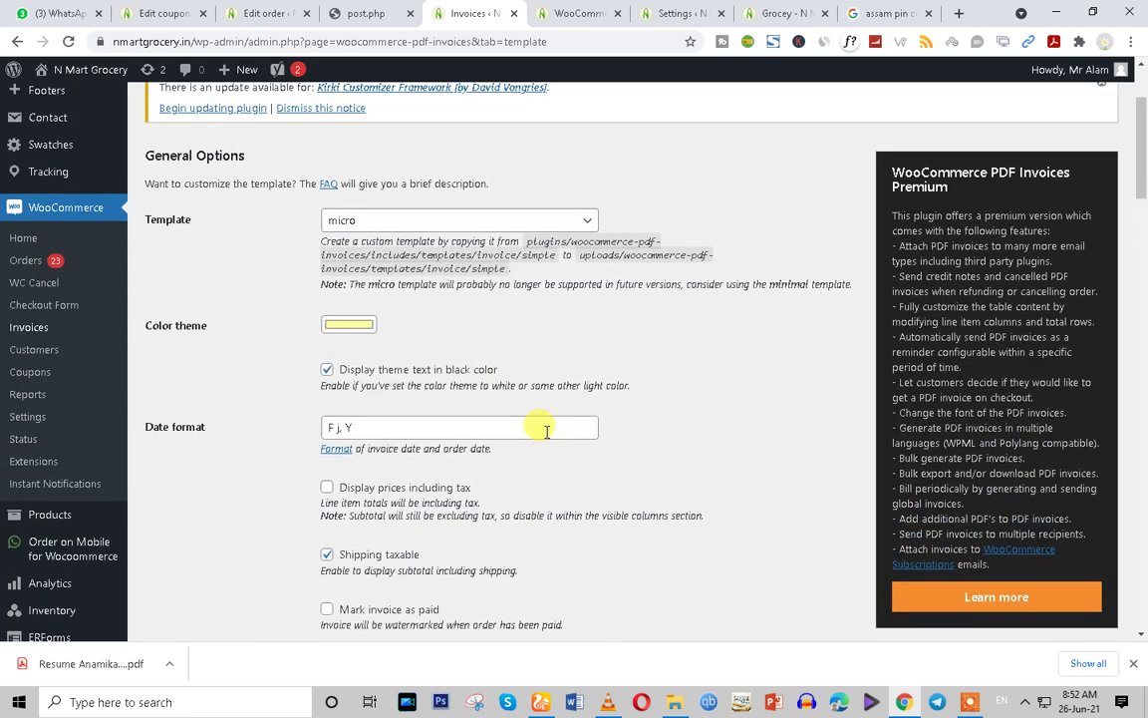
{"action": "scroll", "coordinate": [547, 431], "scroll_direction": "down", "scroll_amount": 5}
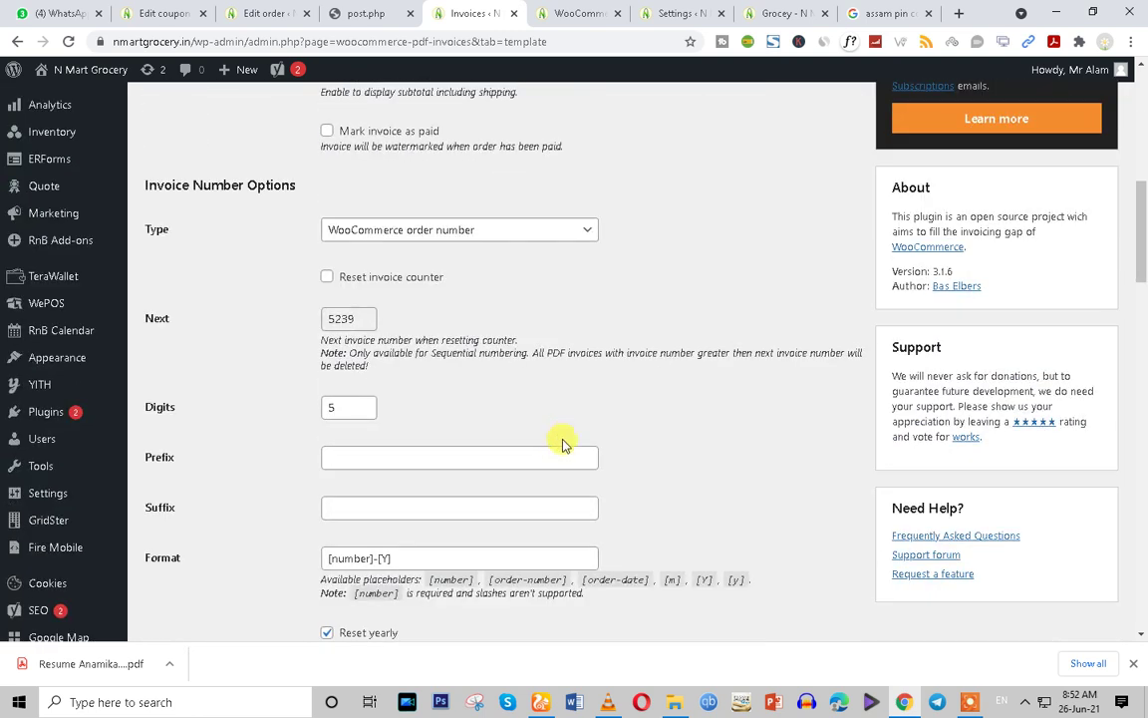
{"action": "scroll", "coordinate": [561, 444], "scroll_direction": "down", "scroll_amount": 4}
Set the invoice header's company logo to WEB-LOGO.png from the media library
{"action": "left_click", "coordinate": [399, 466]}
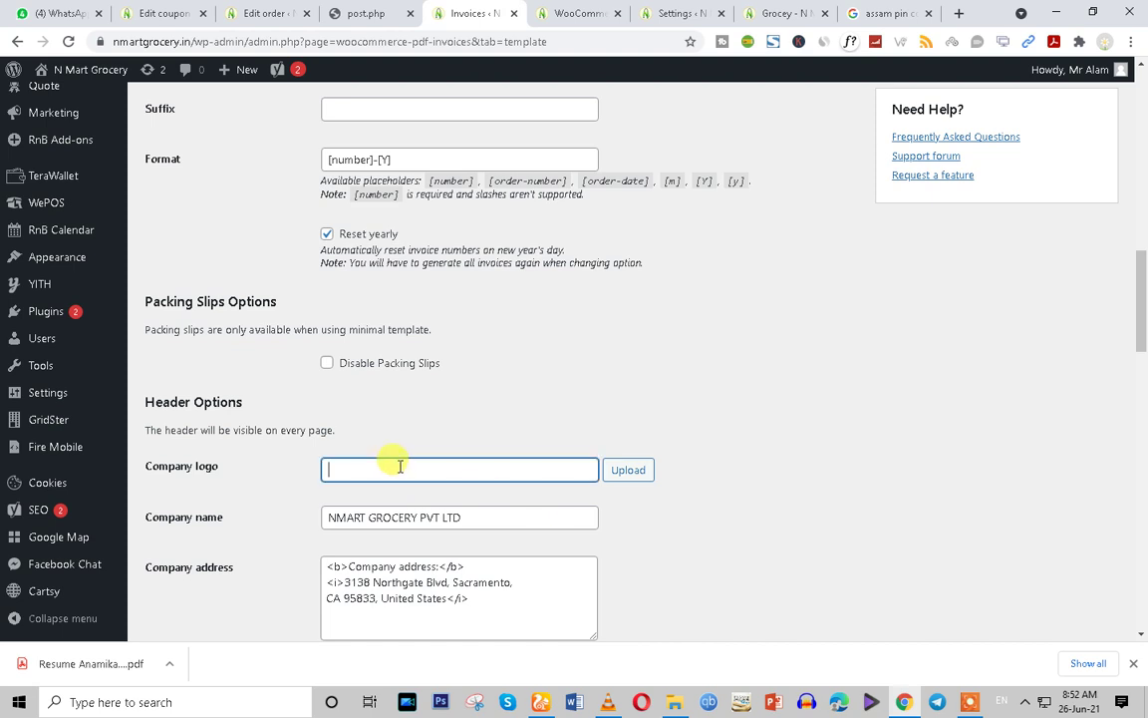
{"action": "left_click", "coordinate": [622, 471]}
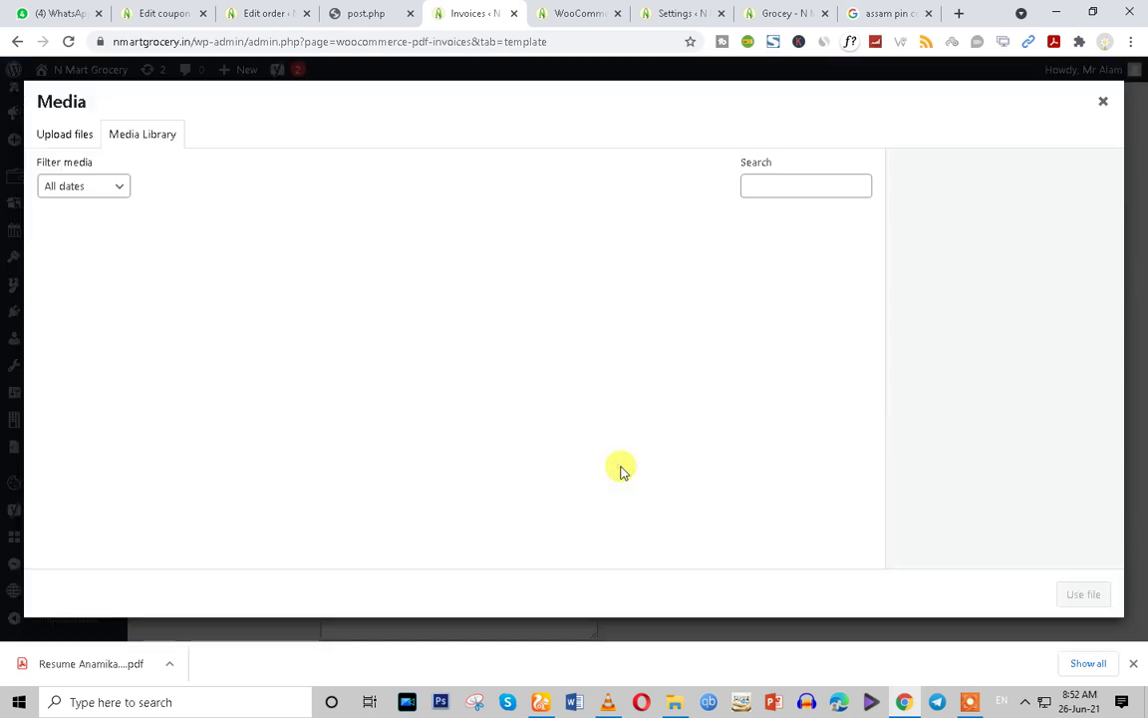
{"action": "left_click", "coordinate": [766, 189]}
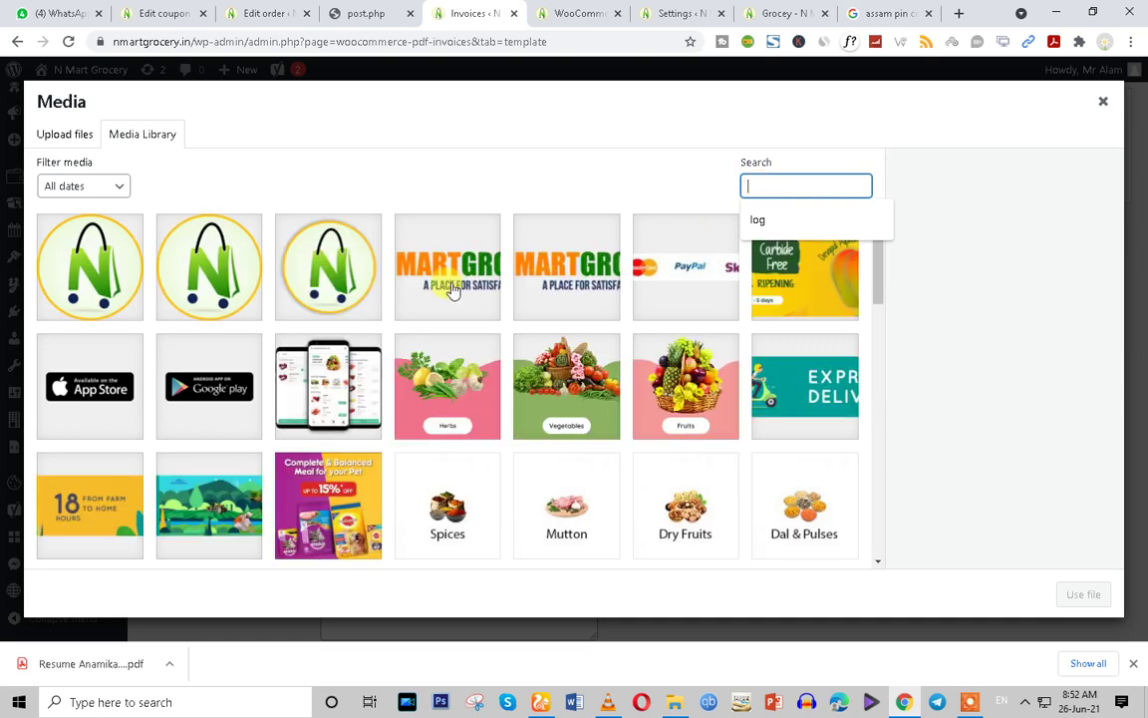
{"action": "left_click", "coordinate": [449, 284]}
{"action": "left_click", "coordinate": [566, 291]}
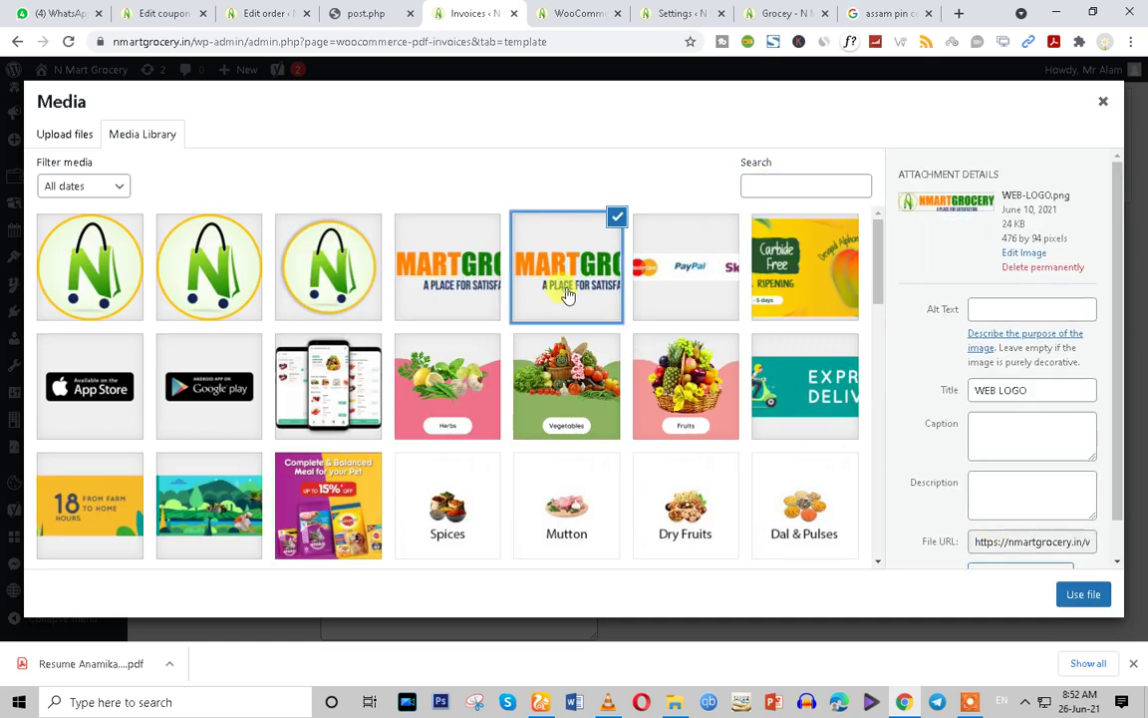
{"action": "left_click", "coordinate": [1079, 595]}
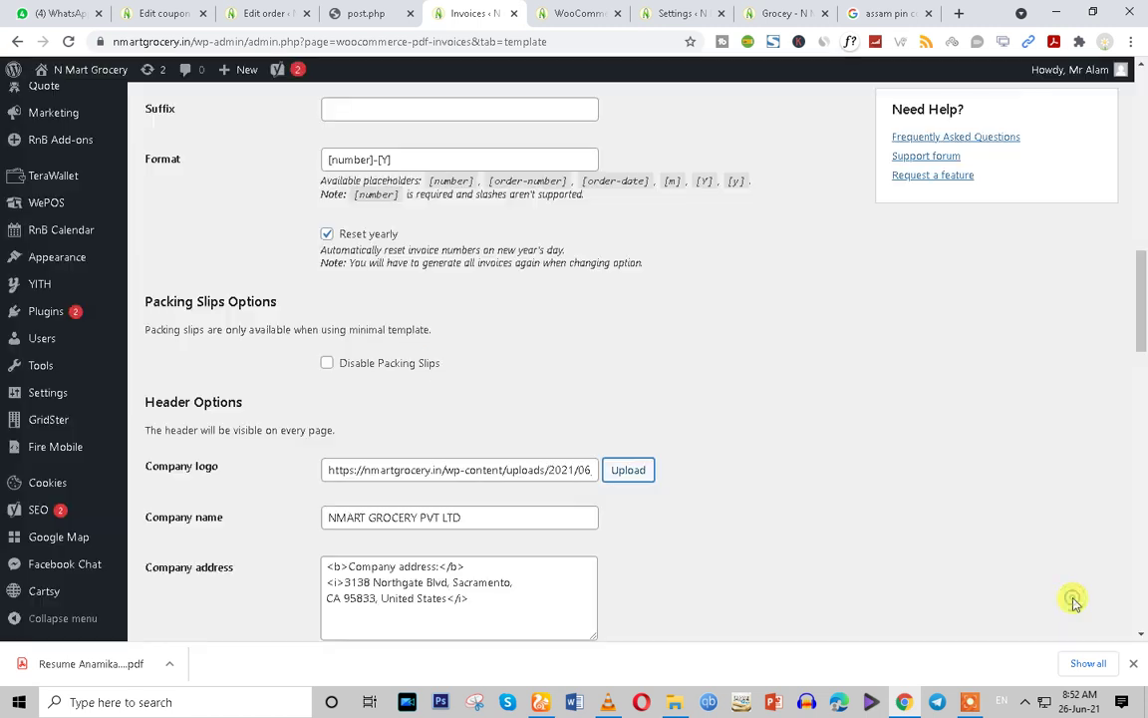
Check the company name and address under Header Options and copy the office address from the store home page's footer
{"action": "scroll", "coordinate": [686, 503], "scroll_direction": "down", "scroll_amount": 3}
{"action": "scroll", "coordinate": [538, 492], "scroll_direction": "down", "scroll_amount": 1}
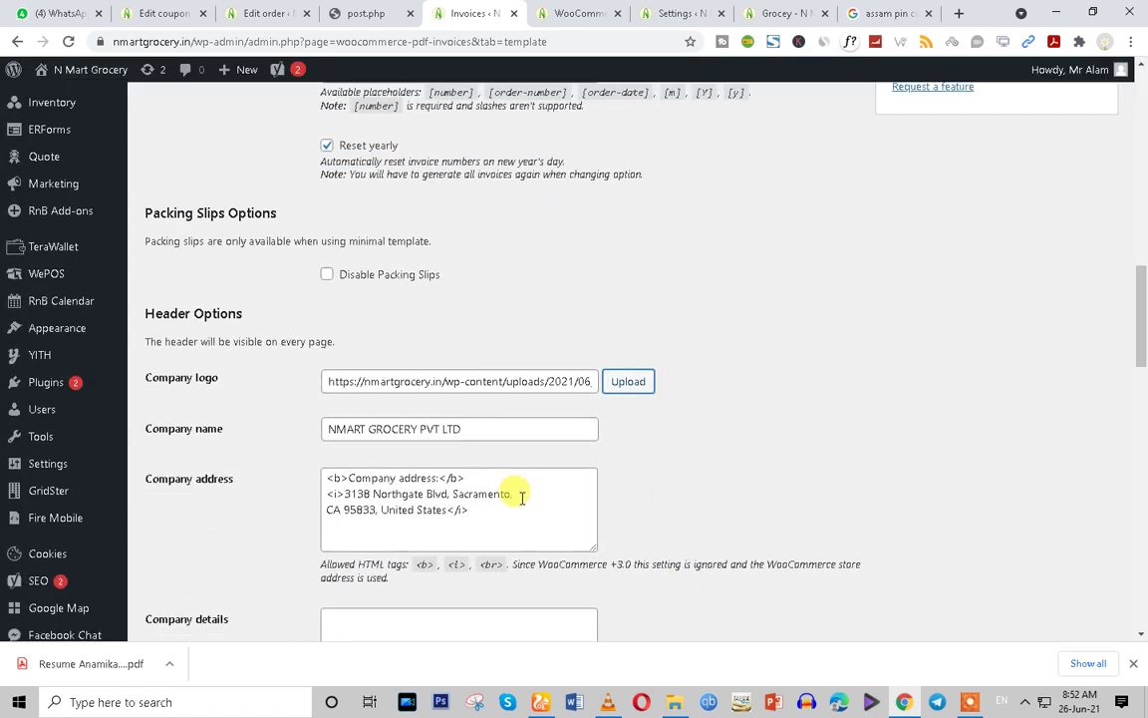
{"action": "left_click", "coordinate": [433, 436]}
{"action": "left_click", "coordinate": [525, 422]}
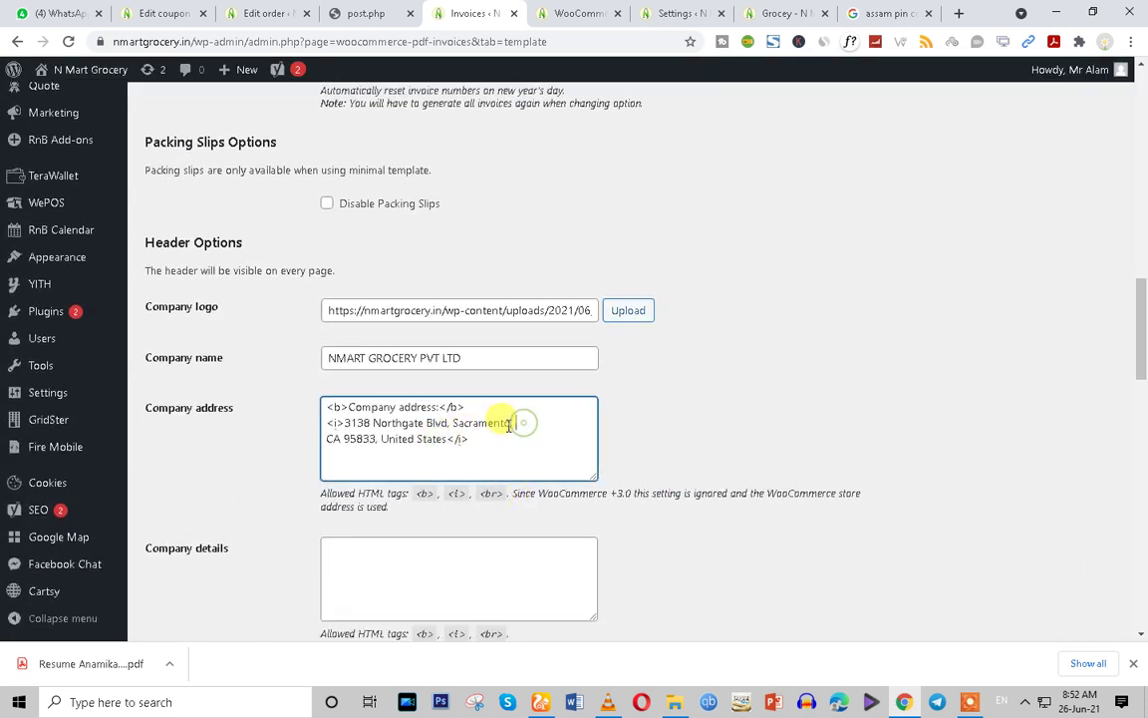
{"action": "double_click", "coordinate": [495, 423]}
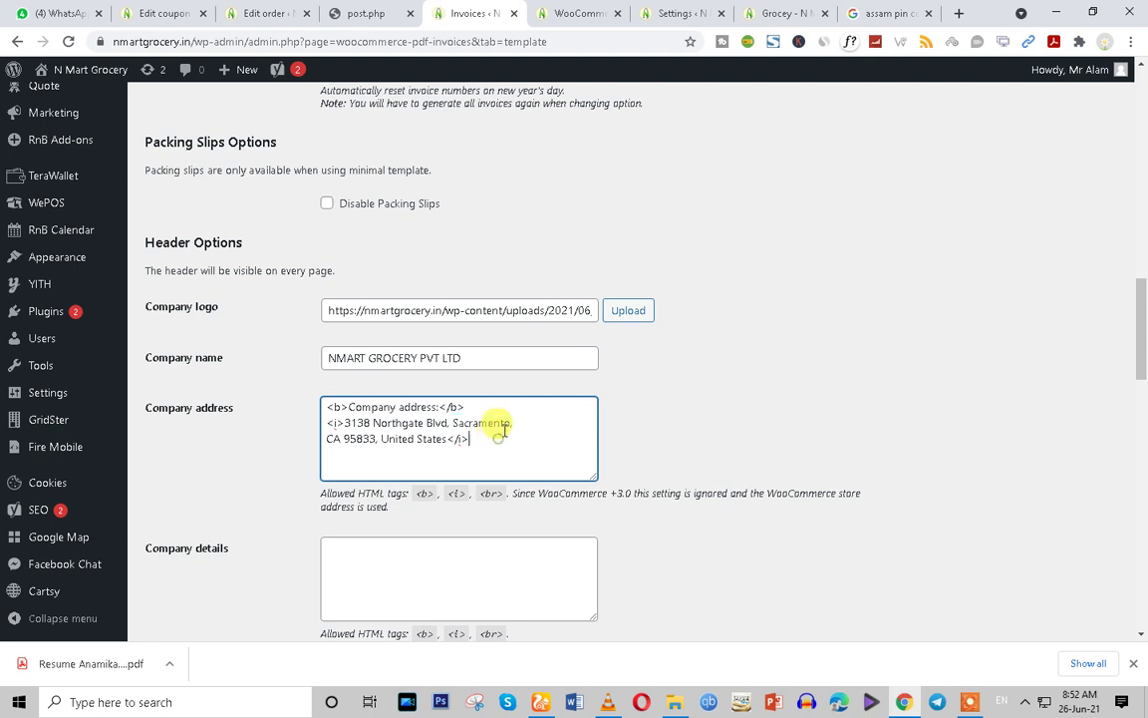
{"action": "left_click", "coordinate": [598, 12]}
{"action": "left_click", "coordinate": [787, 12]}
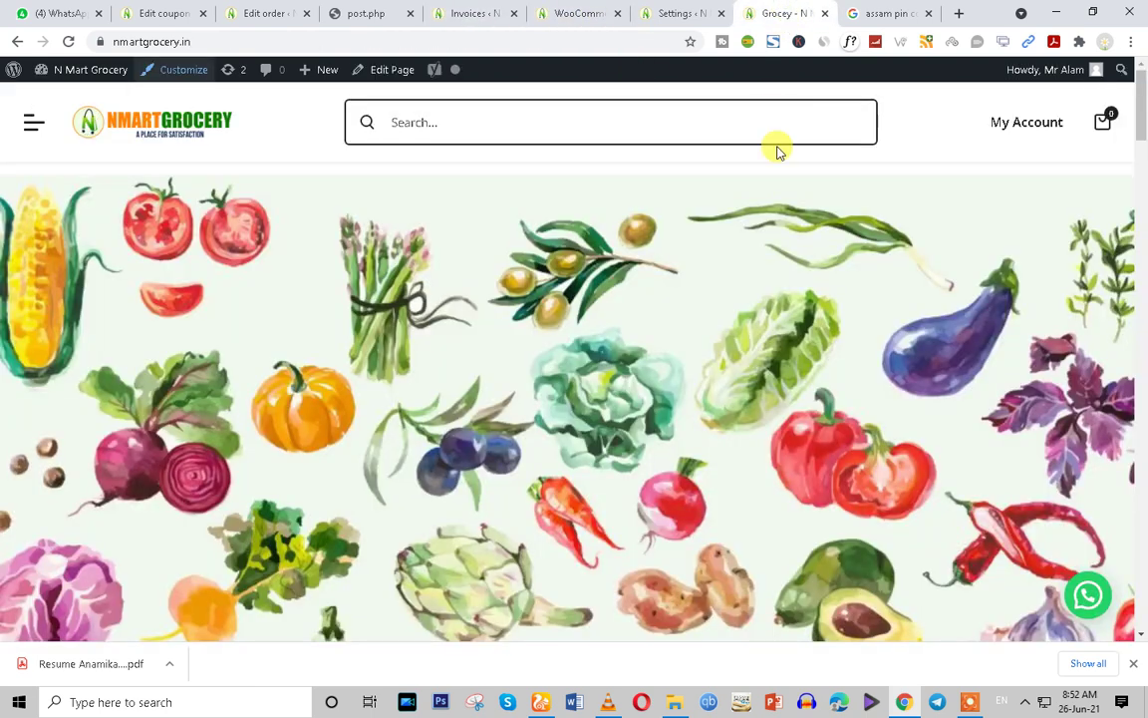
{"action": "scroll", "coordinate": [1128, 448], "scroll_direction": "down", "scroll_amount": 20}
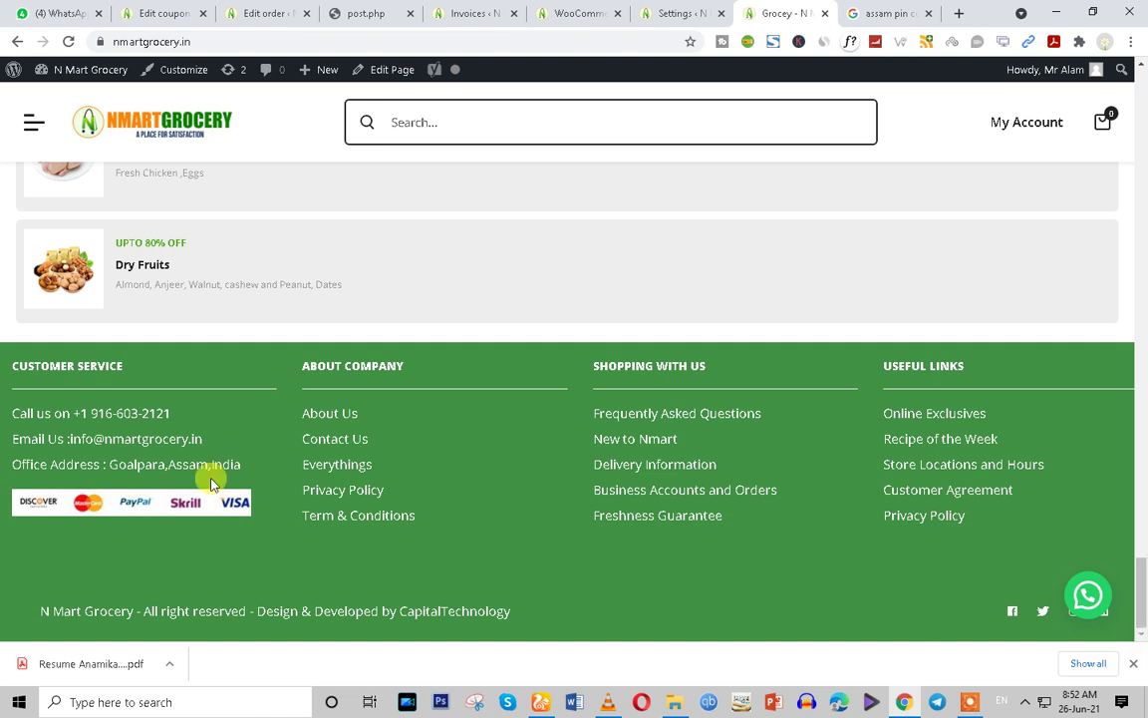
{"action": "left_click_drag", "start_coordinate": [246, 464], "coordinate": [113, 454]}
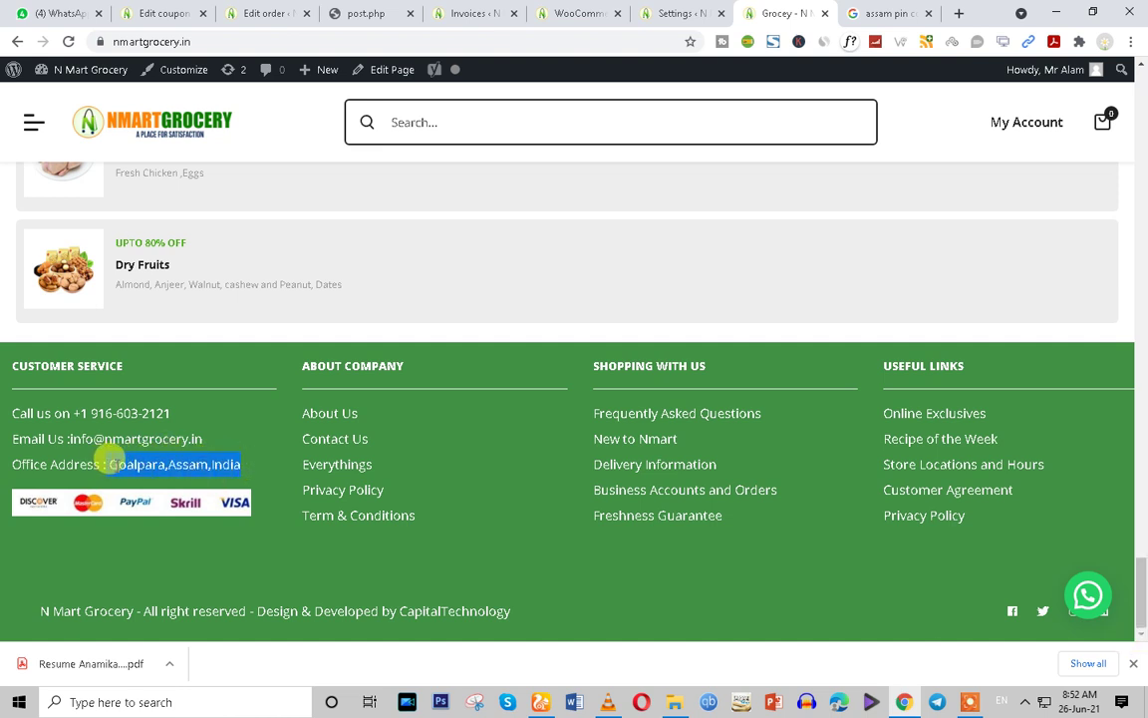
{"action": "right_click", "coordinate": [130, 469]}
{"action": "left_click", "coordinate": [164, 475]}
Replace the street address inside the invoice template's company address with the copied office address, keeping the italic tags
{"action": "left_click", "coordinate": [435, 12]}
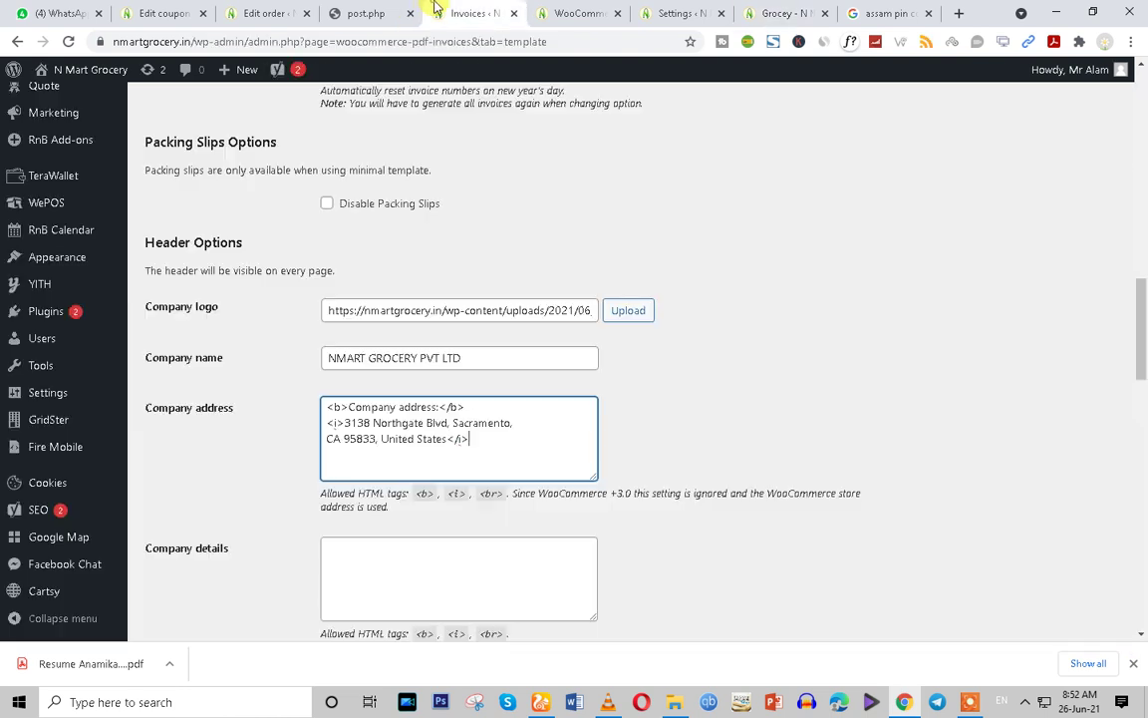
{"action": "left_click", "coordinate": [454, 453]}
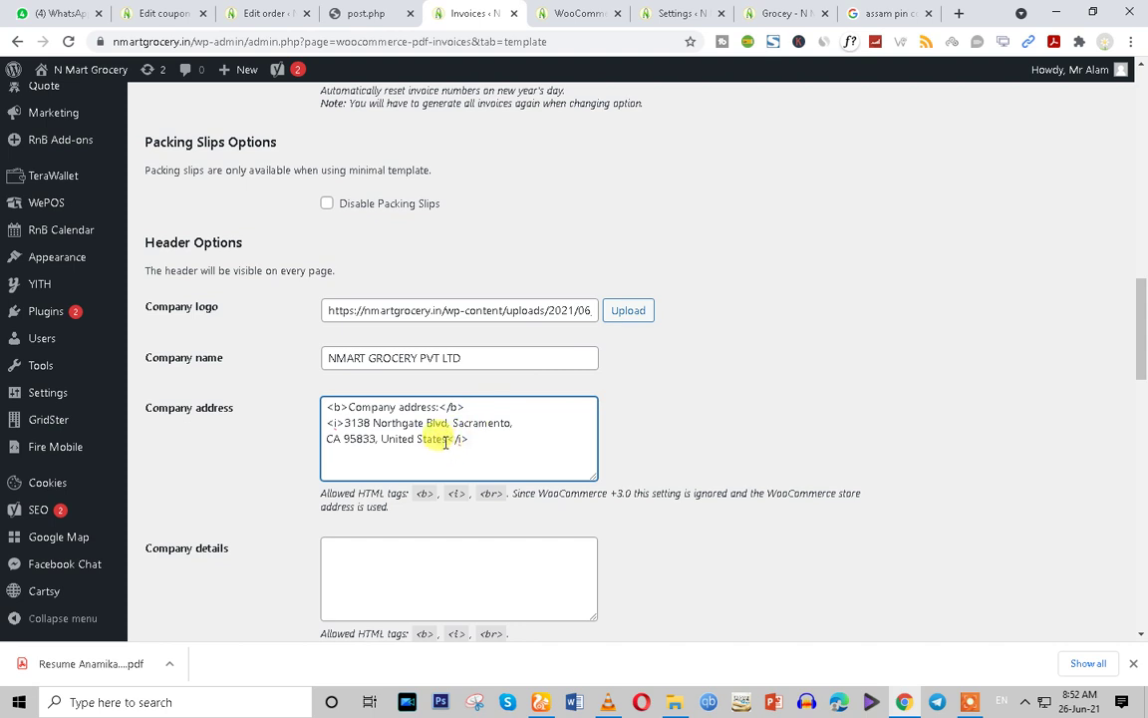
{"action": "left_click_drag", "start_coordinate": [446, 440], "coordinate": [347, 424]}
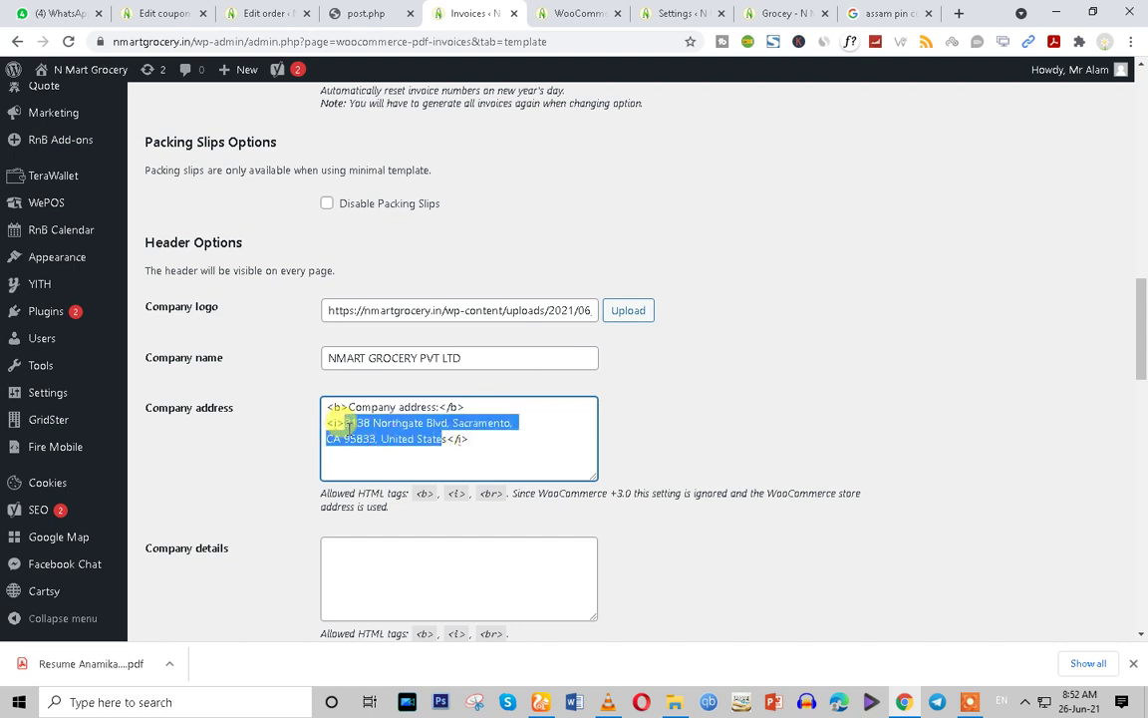
{"action": "key", "text": "ctrl+v"}
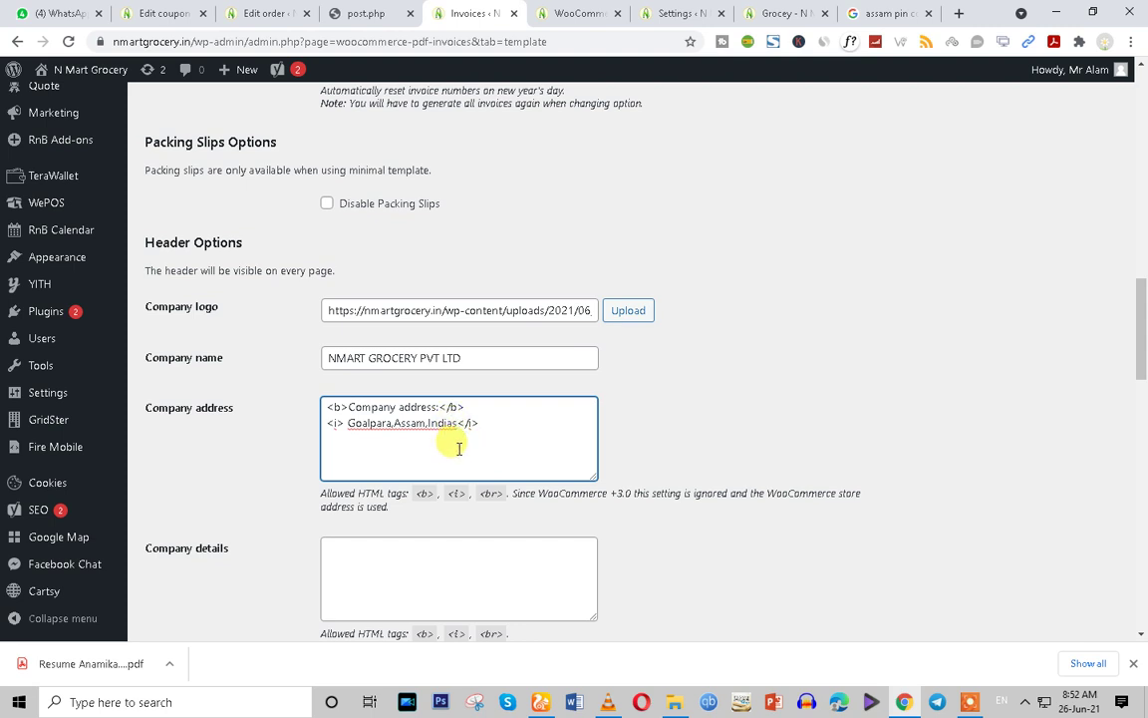
Review the template's company contact fields, thank you text, body options and footer options
{"action": "scroll", "coordinate": [461, 448], "scroll_direction": "up", "scroll_amount": 1}
{"action": "scroll", "coordinate": [461, 449], "scroll_direction": "down", "scroll_amount": 5}
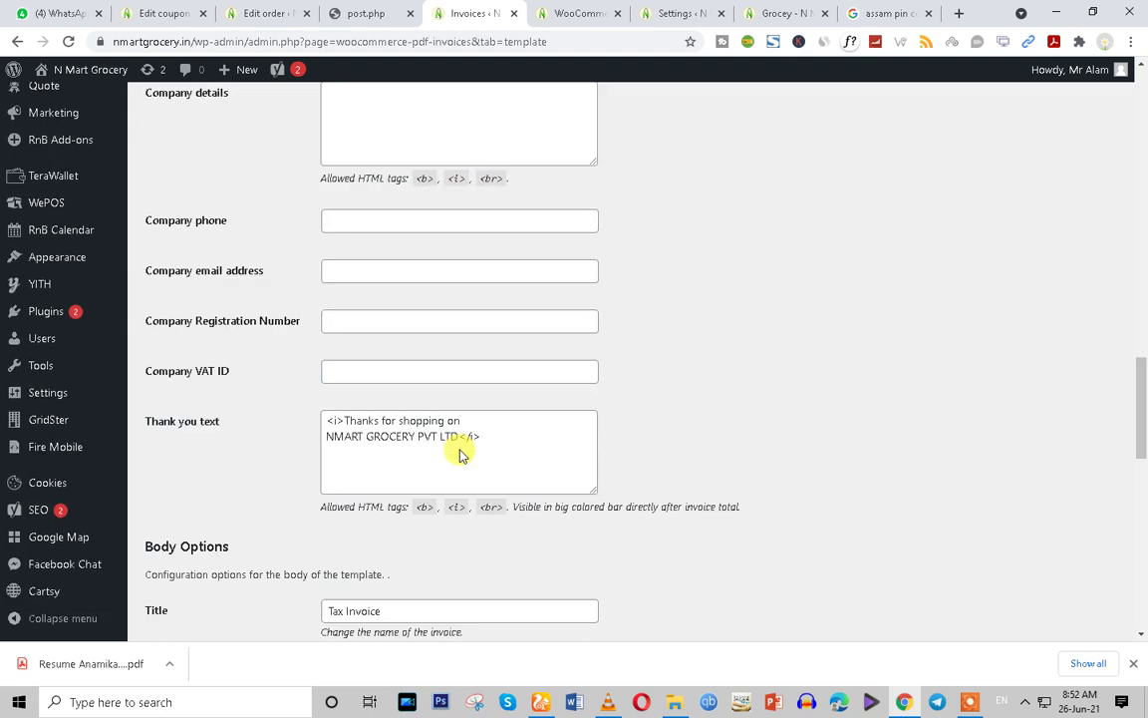
{"action": "left_click", "coordinate": [380, 404]}
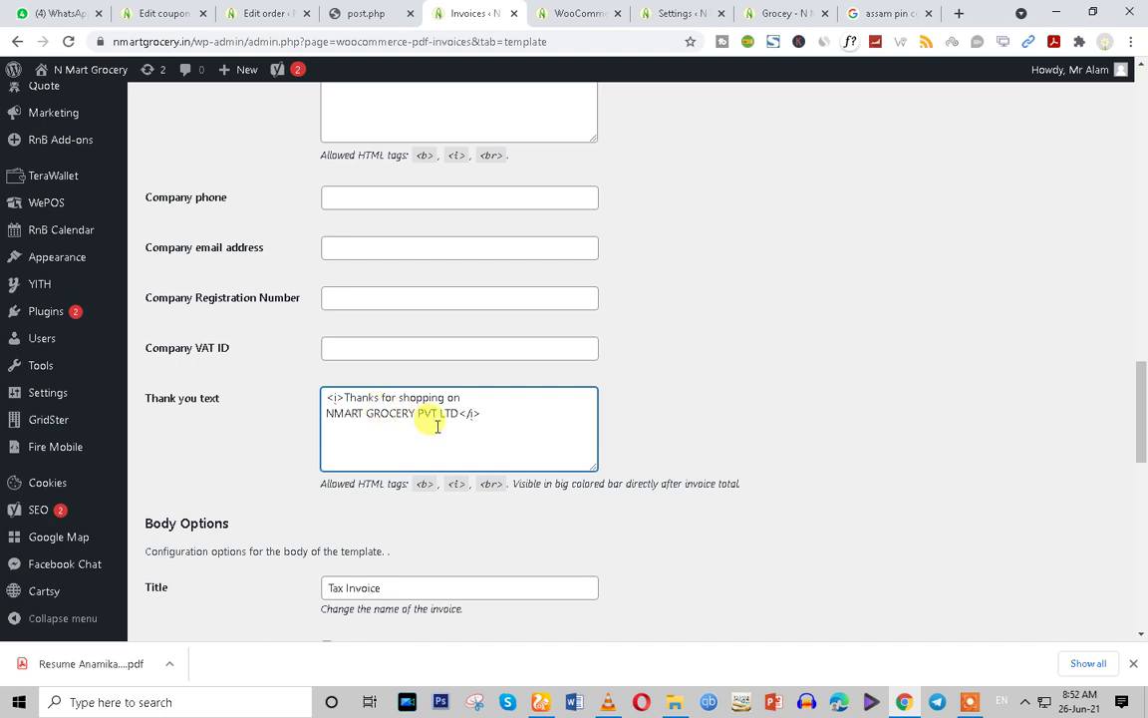
{"action": "scroll", "coordinate": [436, 431], "scroll_direction": "down", "scroll_amount": 4}
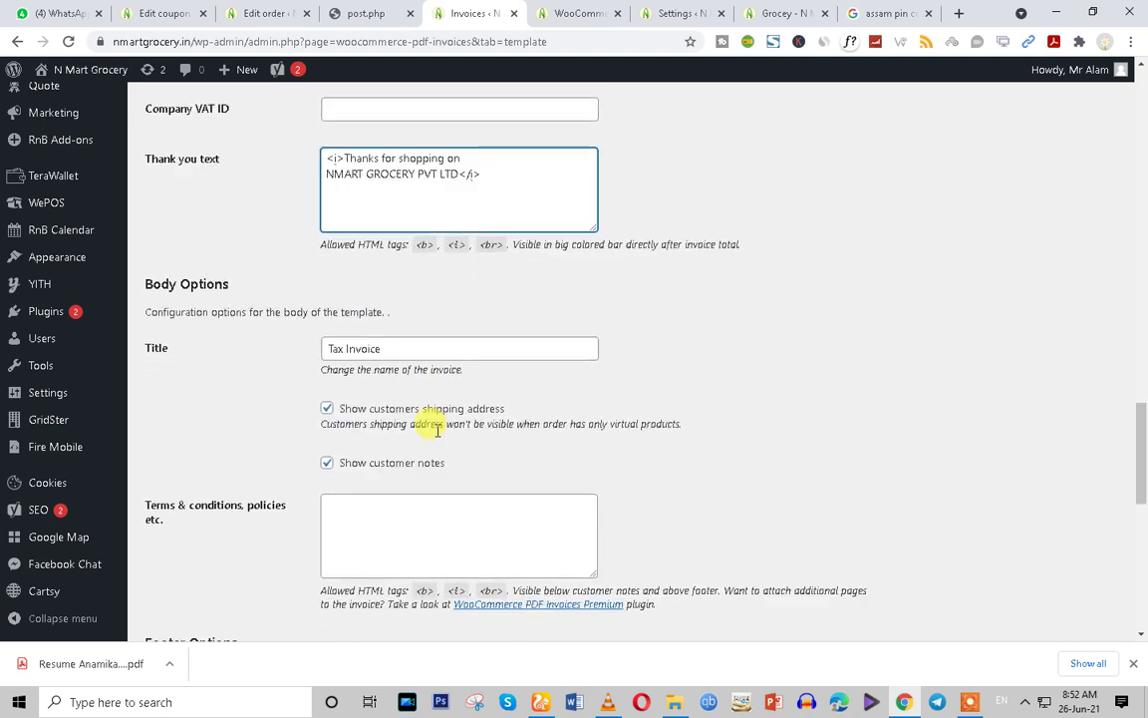
{"action": "left_click", "coordinate": [399, 270]}
{"action": "scroll", "coordinate": [677, 389], "scroll_direction": "down", "scroll_amount": 3}
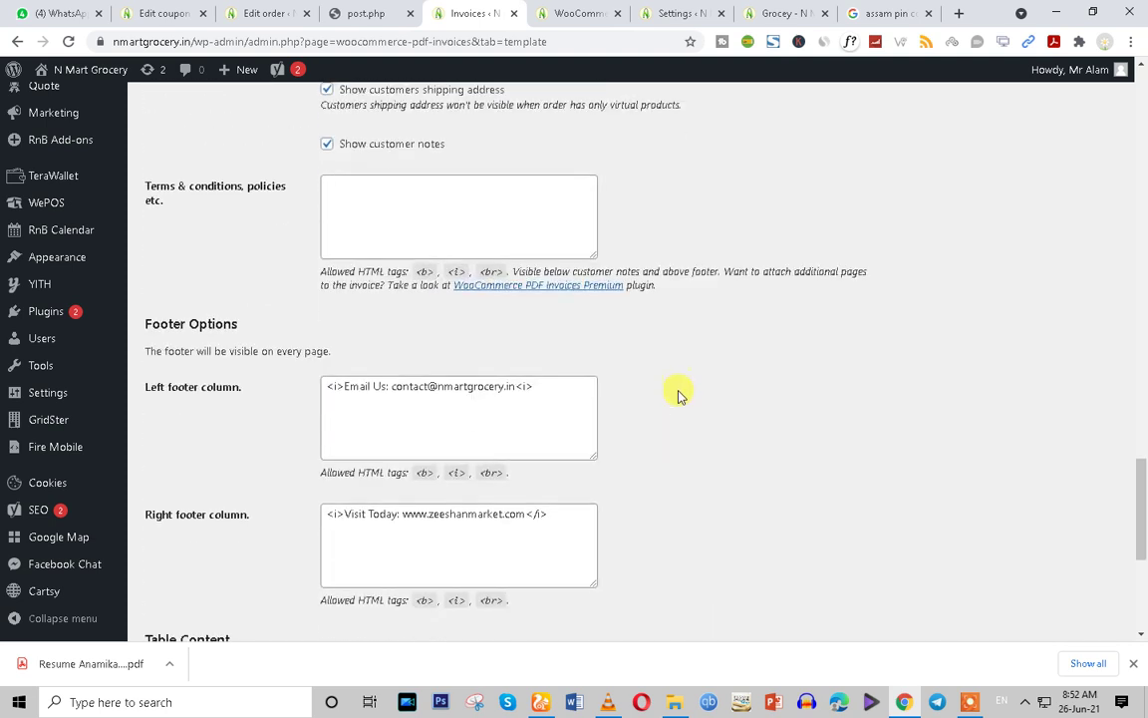
{"action": "scroll", "coordinate": [504, 479], "scroll_direction": "down", "scroll_amount": 1}
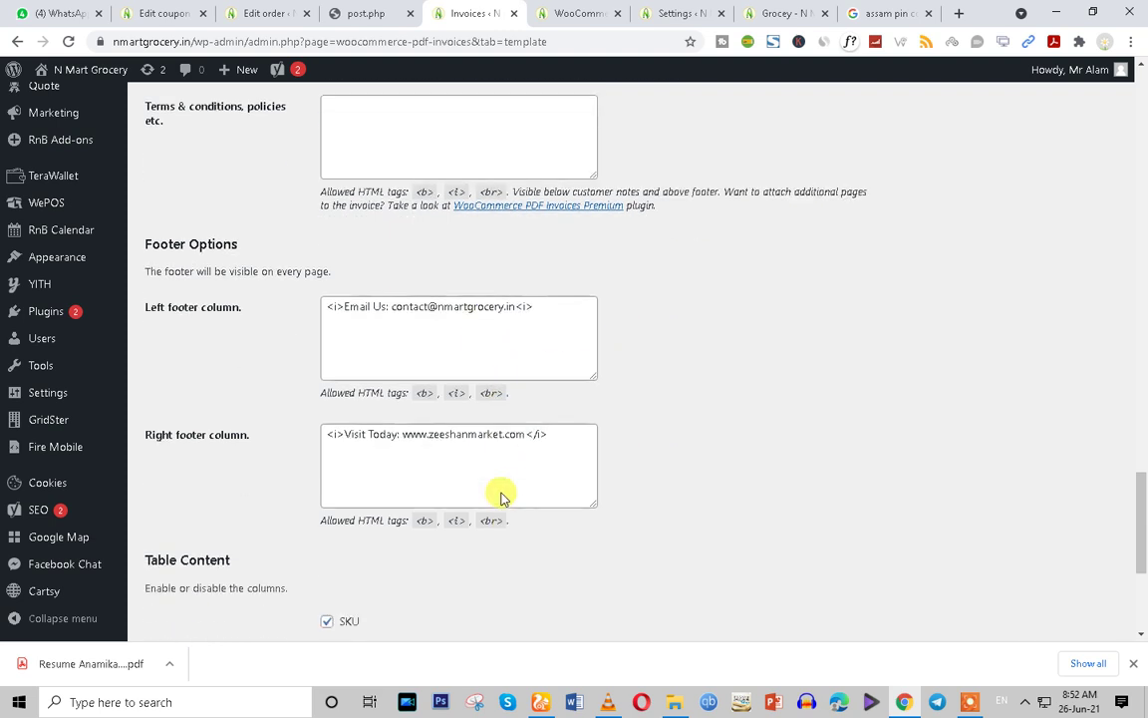
{"action": "left_click_drag", "start_coordinate": [190, 42], "coordinate": [117, 46]}
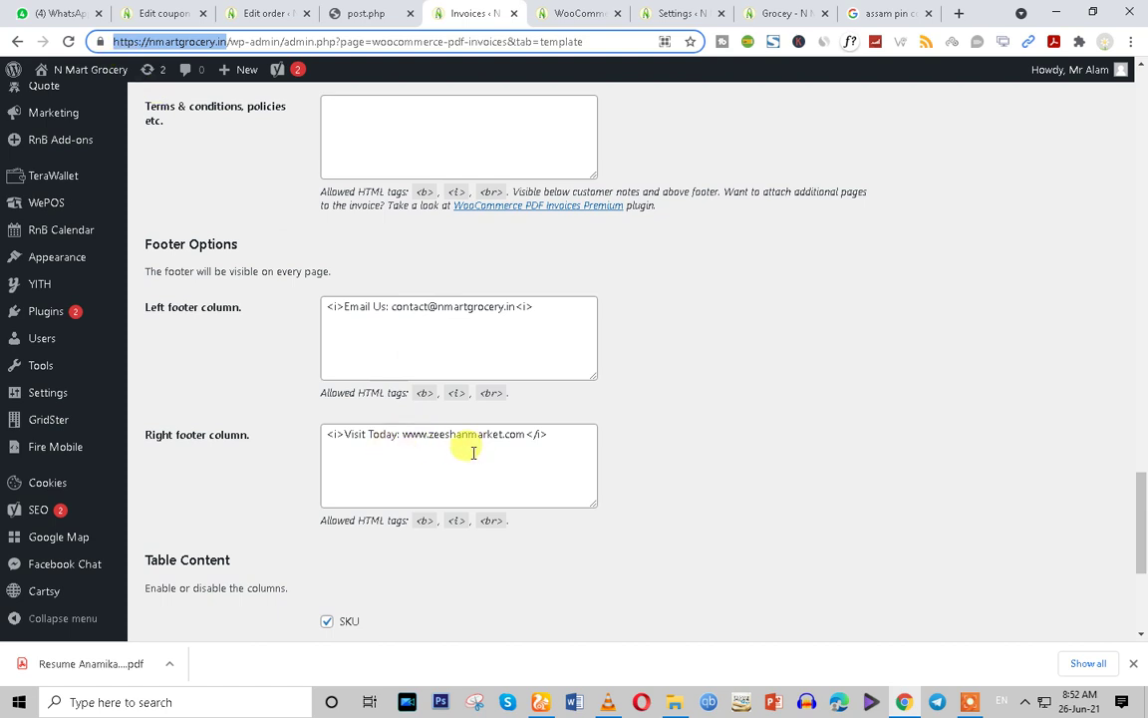
{"action": "left_click", "coordinate": [432, 436]}
{"action": "left_click_drag", "start_coordinate": [431, 436], "coordinate": [520, 433]}
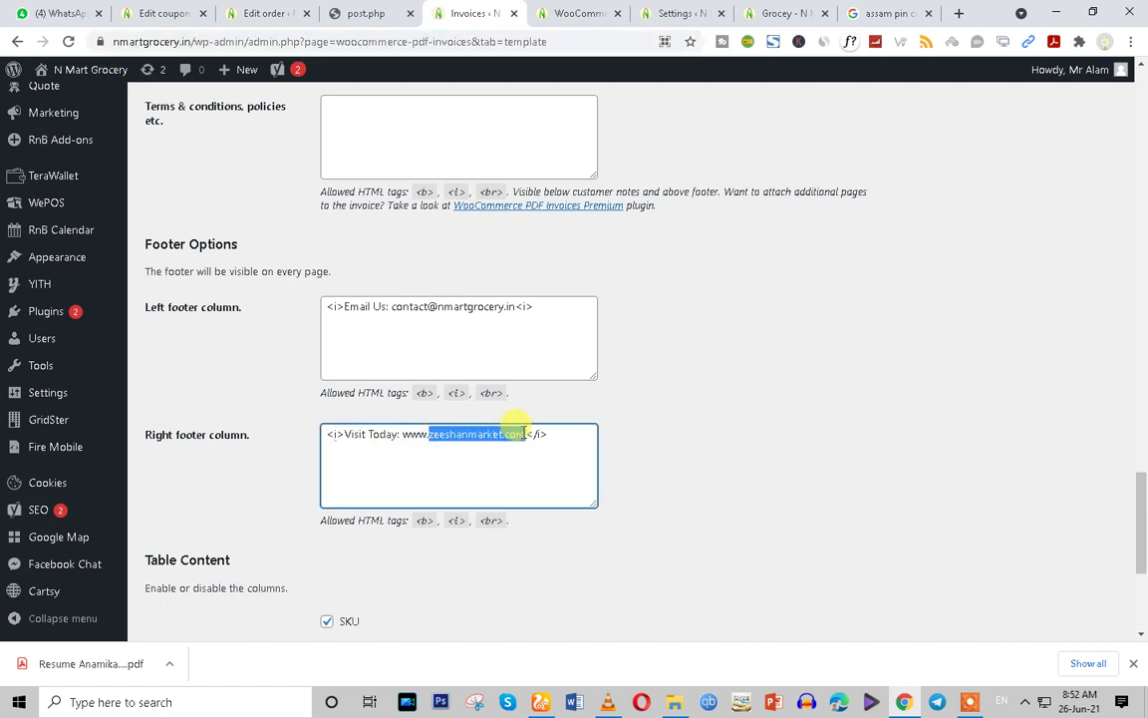
{"action": "key", "text": "ctrl+v"}
{"action": "key", "text": "BackSpace"}
{"action": "left_click", "coordinate": [464, 435]}
{"action": "key", "text": "BackSpace"}
{"action": "key", "text": "BackSpace"}
{"action": "key", "text": "BackSpace"}
{"action": "key", "text": "BackSpace"}
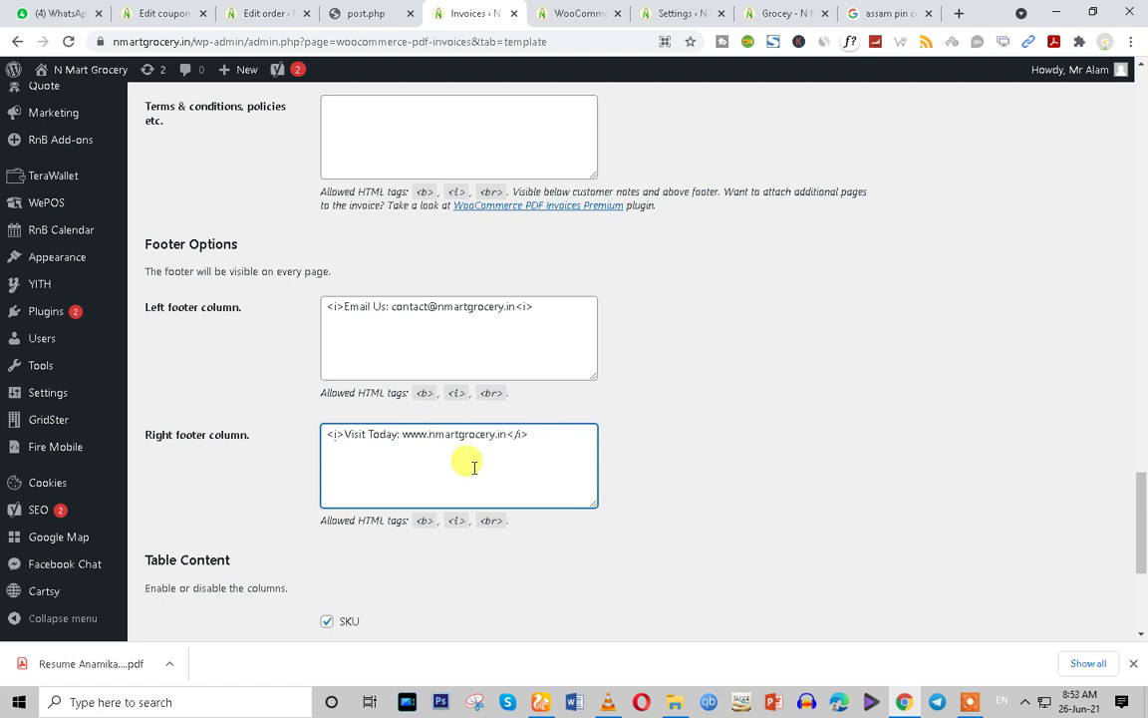
Save the invoice template changes and reload the WooCommerce order's edit page
{"action": "scroll", "coordinate": [605, 512], "scroll_direction": "down", "scroll_amount": 3}
{"action": "left_click", "coordinate": [190, 563]}
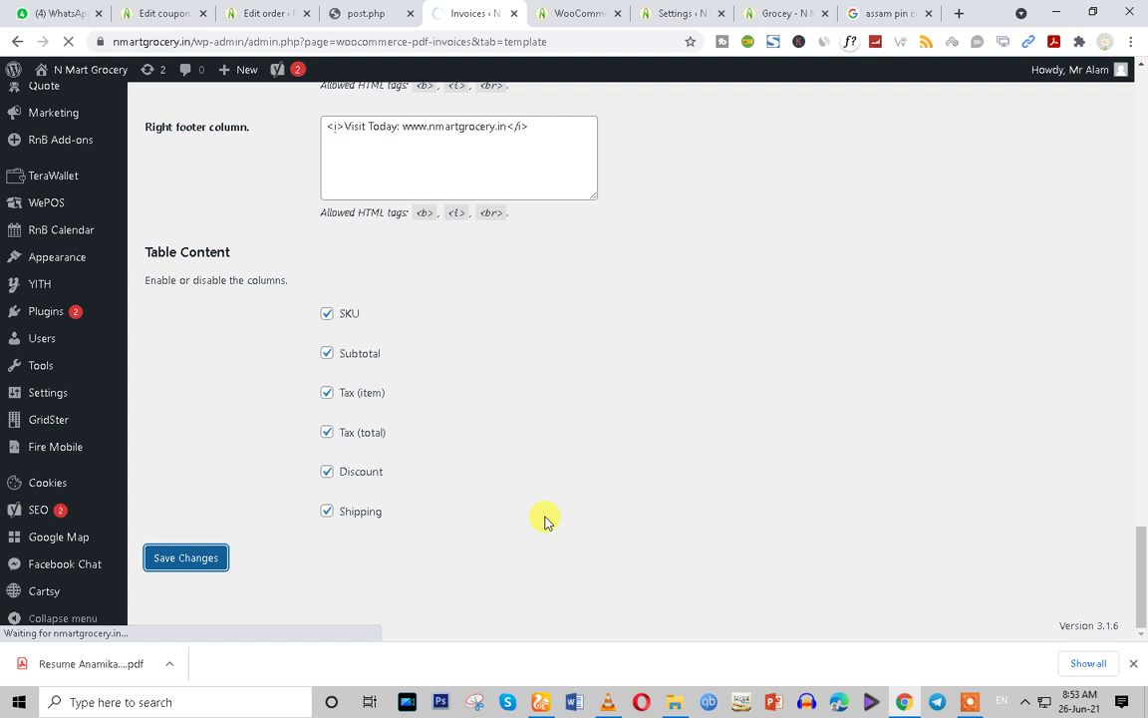
{"action": "left_click", "coordinate": [269, 13]}
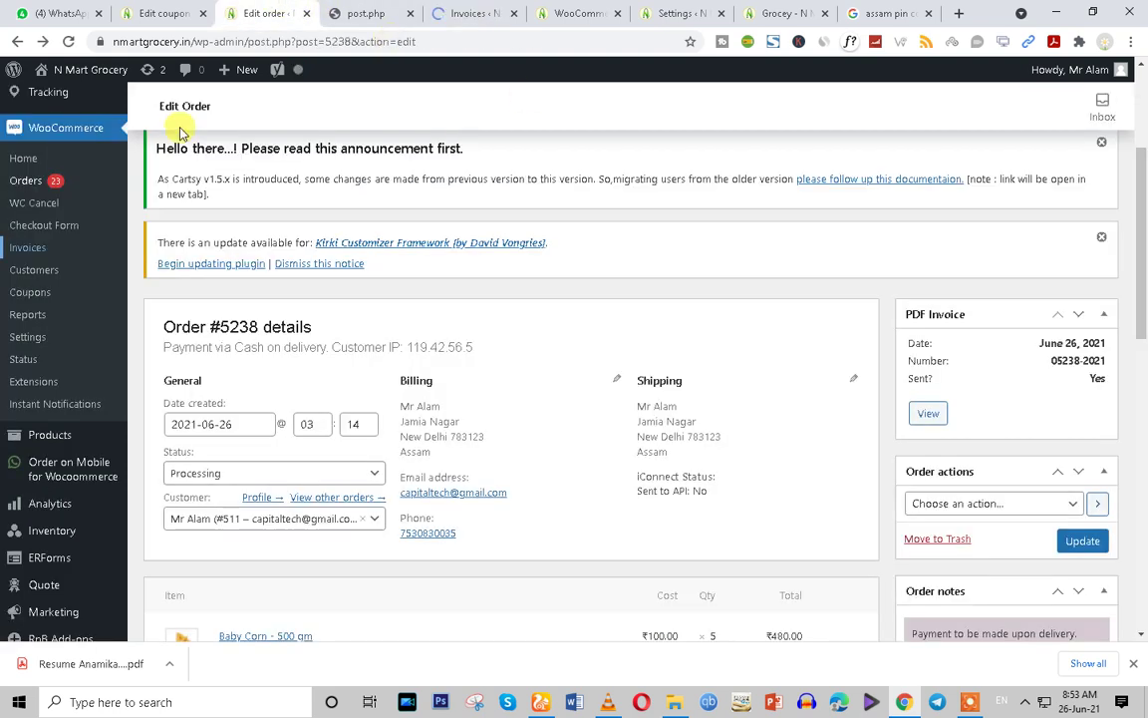
{"action": "left_click", "coordinate": [70, 42]}
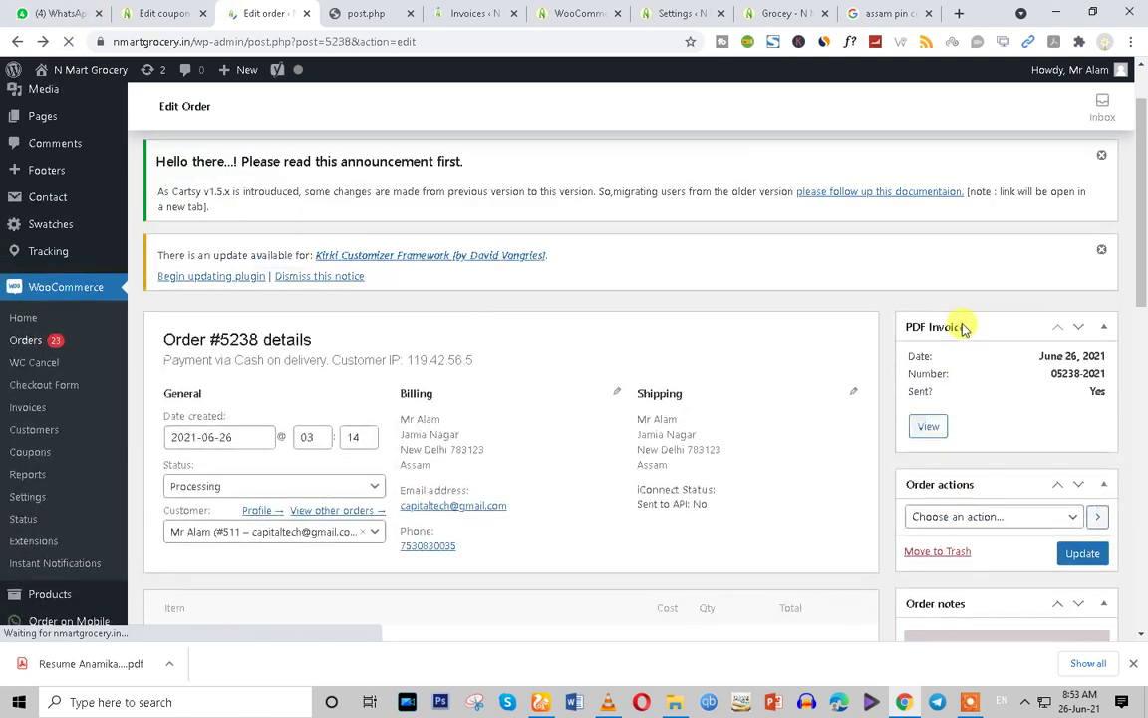
Update order #5238, view its PDF invoice again and close the superfluous invoice tab
{"action": "left_click", "coordinate": [1071, 558]}
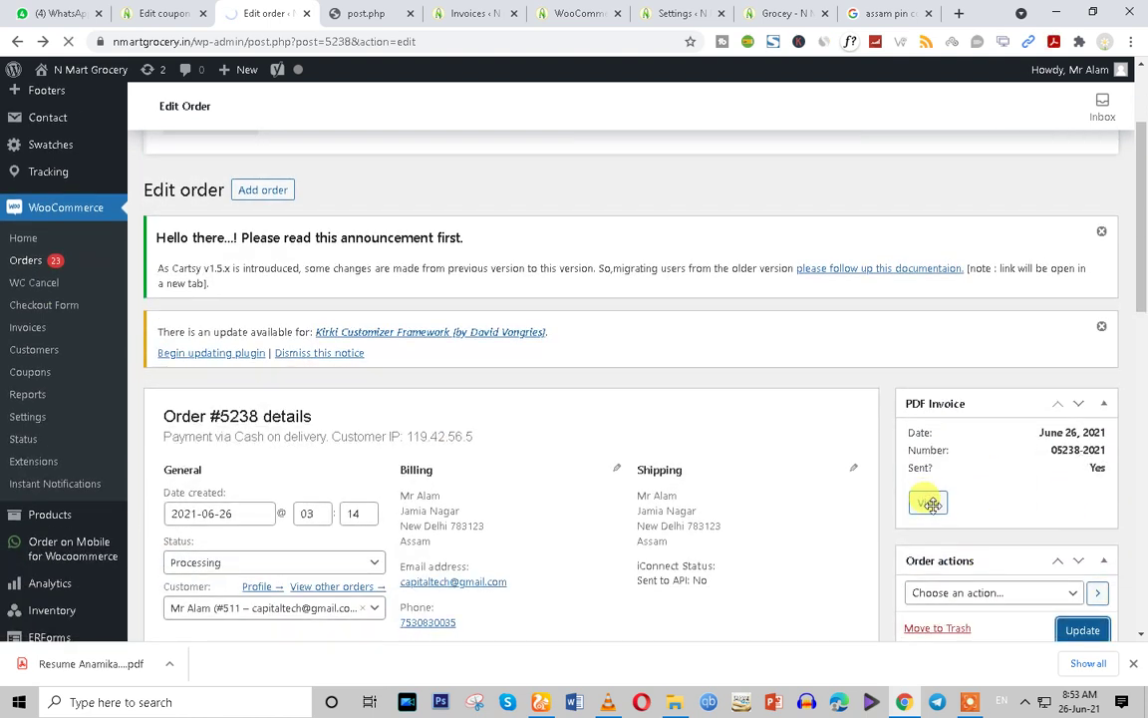
{"action": "left_click", "coordinate": [930, 506]}
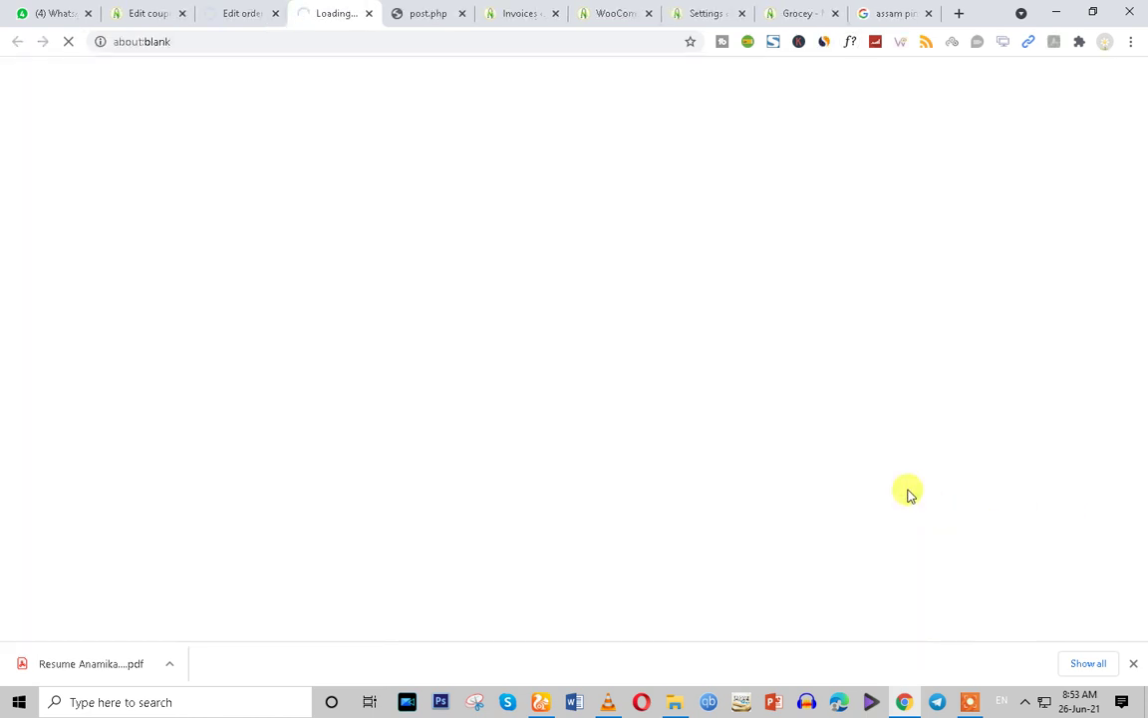
{"action": "left_click", "coordinate": [461, 13]}
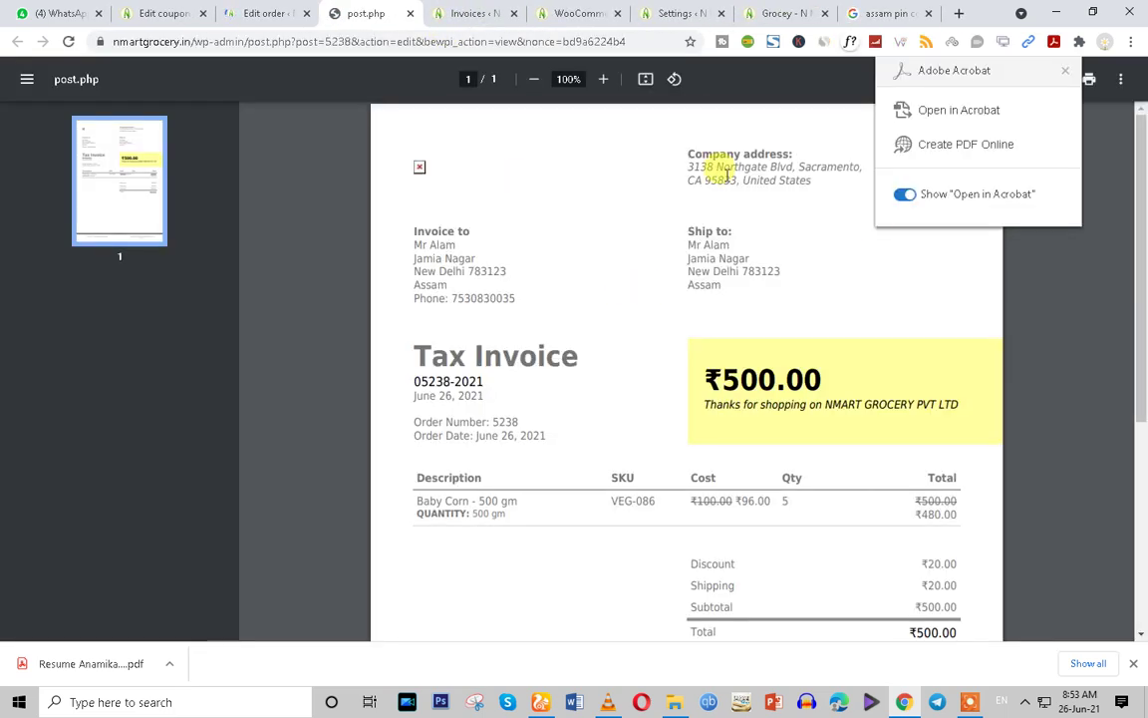
Switch to the coupon editing page's tab and open the WooCommerce orders list from there
{"action": "left_click", "coordinate": [279, 13]}
{"action": "left_click", "coordinate": [175, 14]}
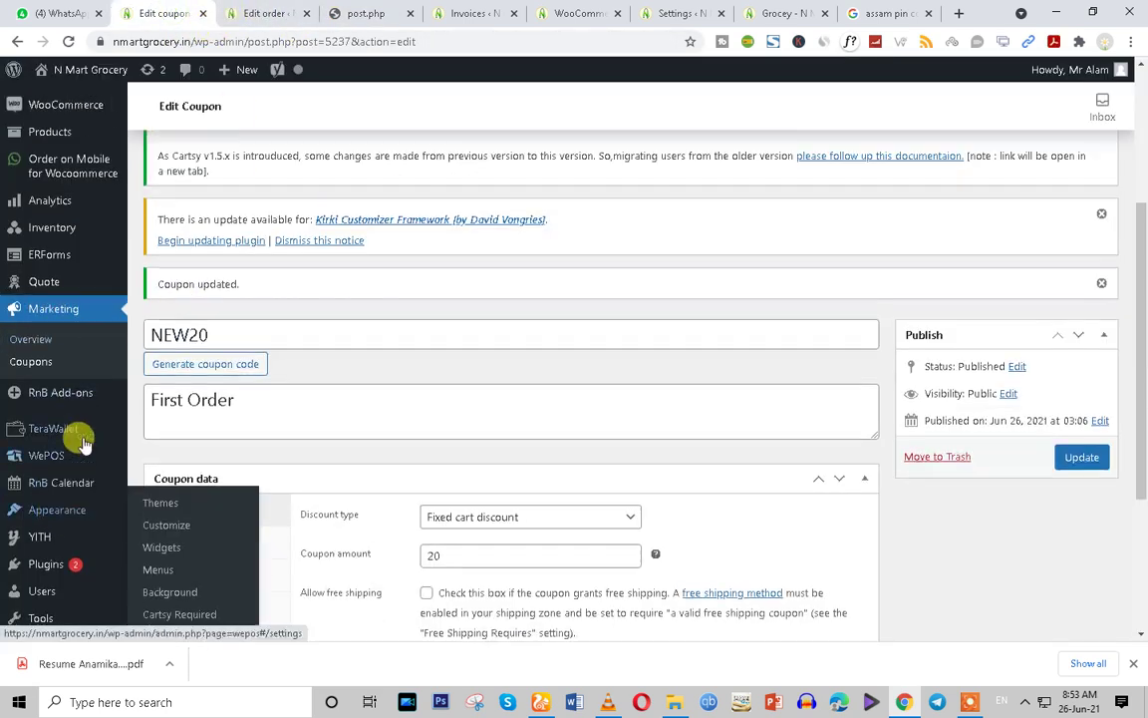
{"action": "scroll", "coordinate": [84, 442], "scroll_direction": "up", "scroll_amount": 5}
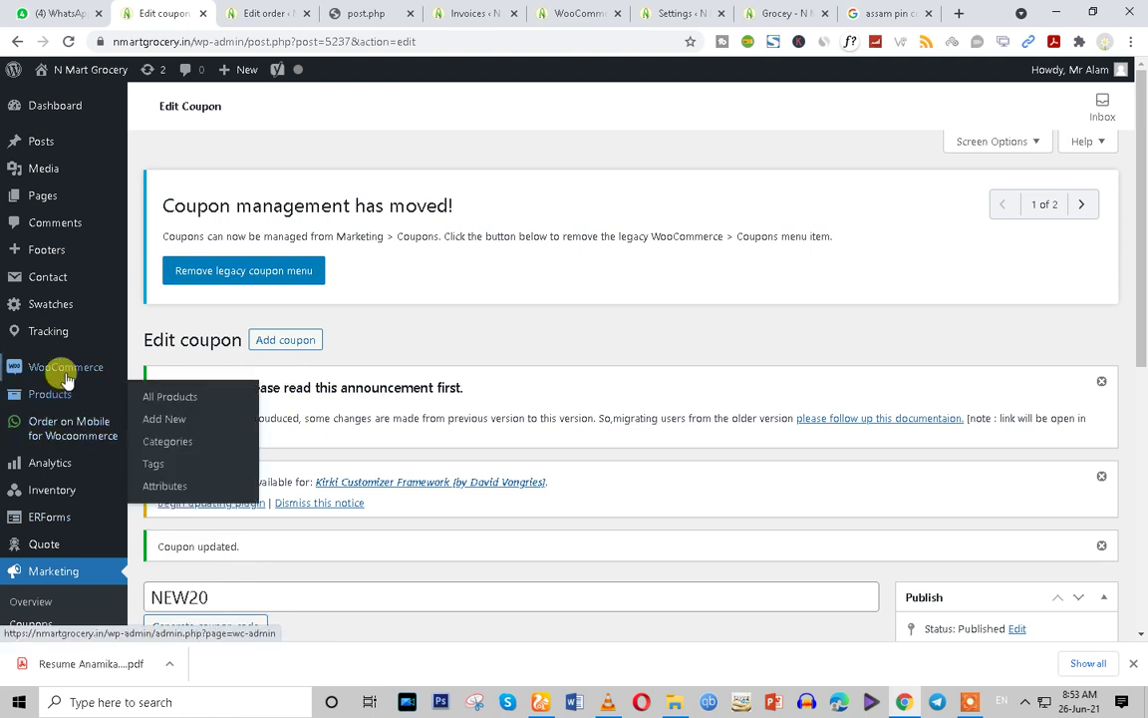
{"action": "left_click", "coordinate": [158, 377]}
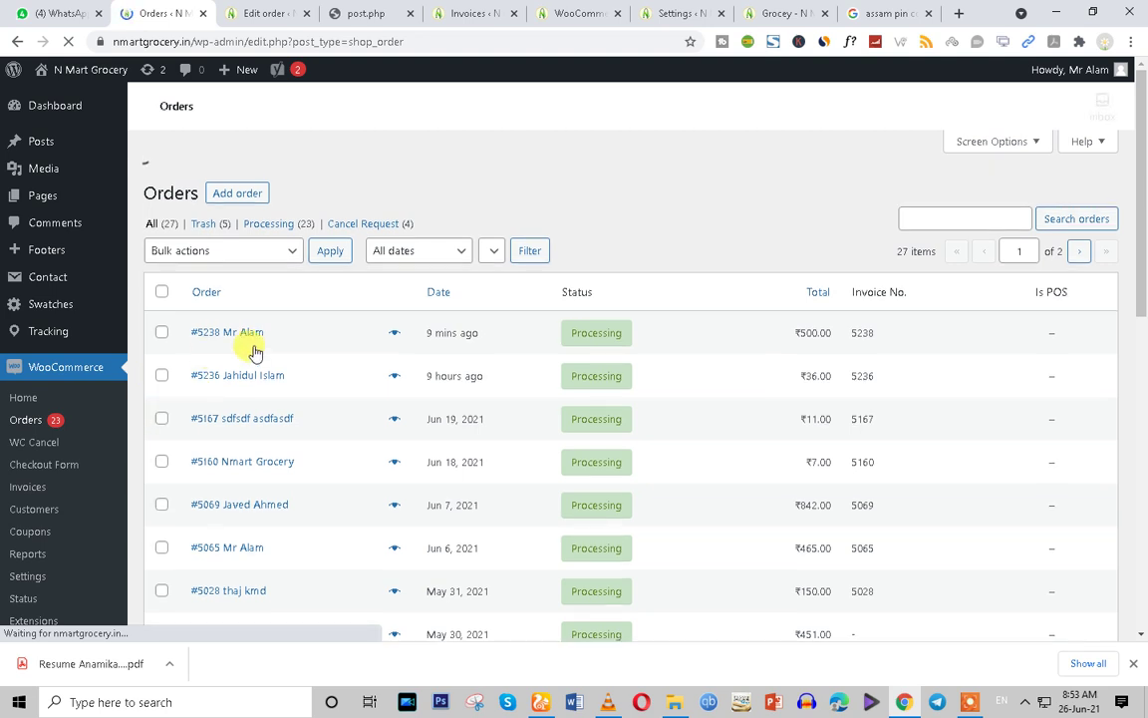
{"action": "scroll", "coordinate": [300, 519], "scroll_direction": "down", "scroll_amount": 3}
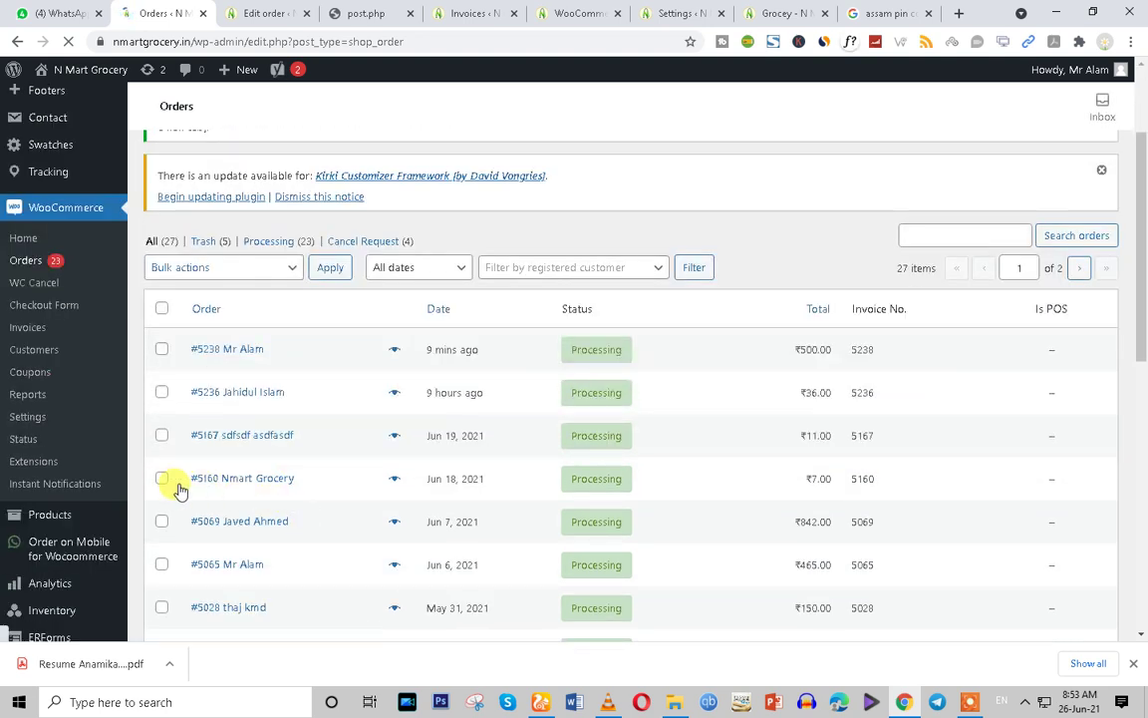
{"action": "scroll", "coordinate": [165, 487], "scroll_direction": "down", "scroll_amount": 3}
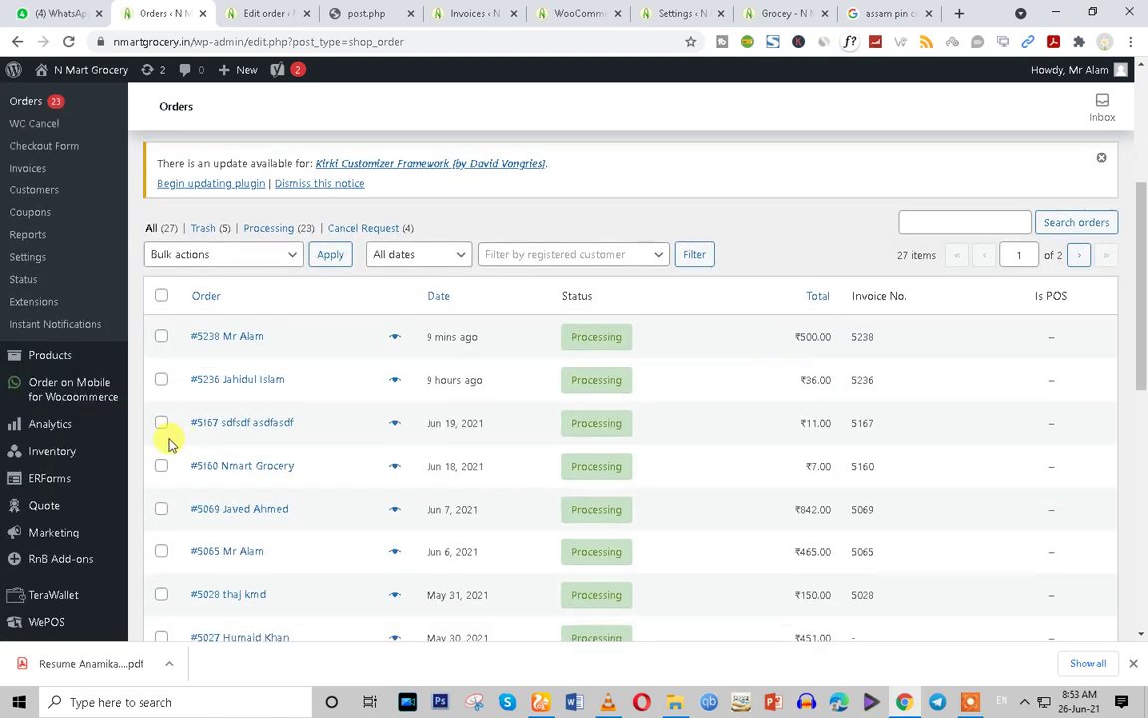
Select order #5167 to check the available bulk actions, and open that order for editing
{"action": "left_click", "coordinate": [159, 427]}
{"action": "left_click", "coordinate": [213, 254]}
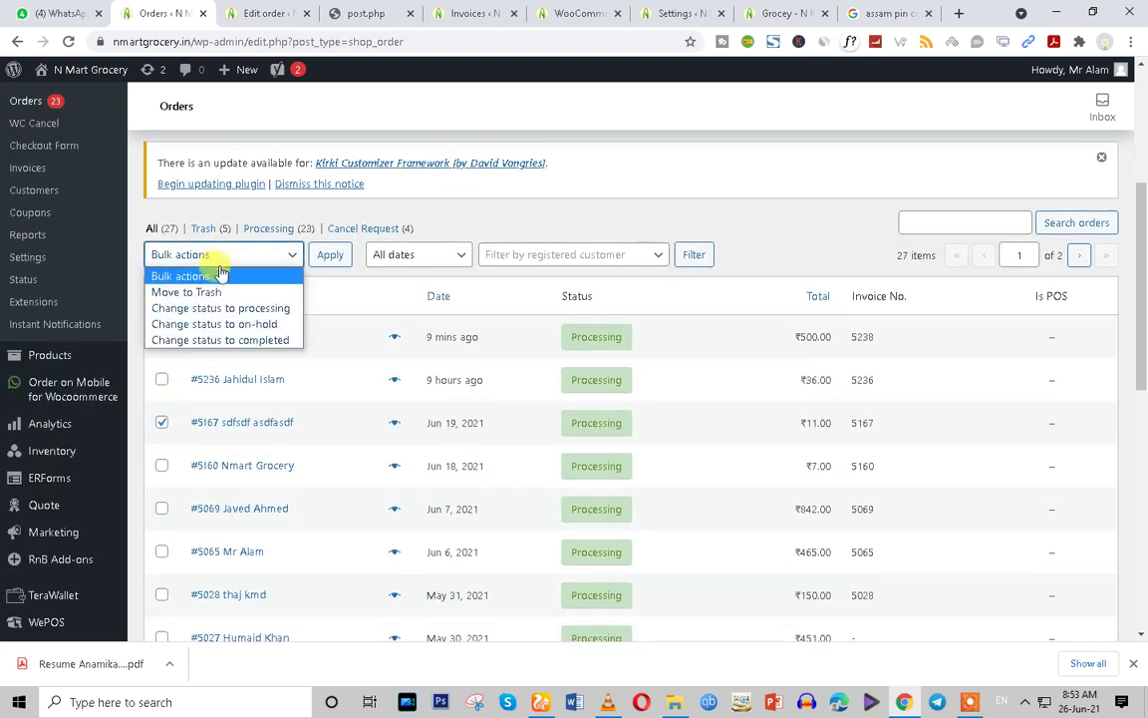
{"action": "left_click", "coordinate": [381, 241]}
{"action": "left_click", "coordinate": [221, 422]}
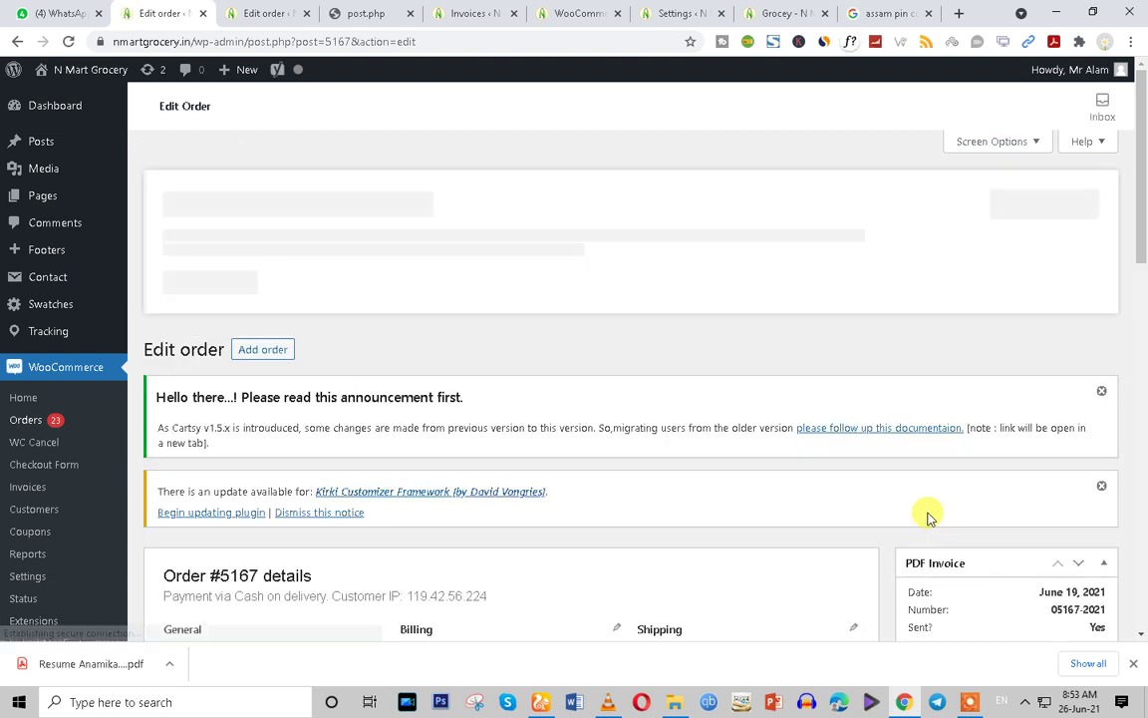
View the PDF invoice of order #5167 to check its logo and company address
{"action": "scroll", "coordinate": [927, 515], "scroll_direction": "down", "scroll_amount": 3}
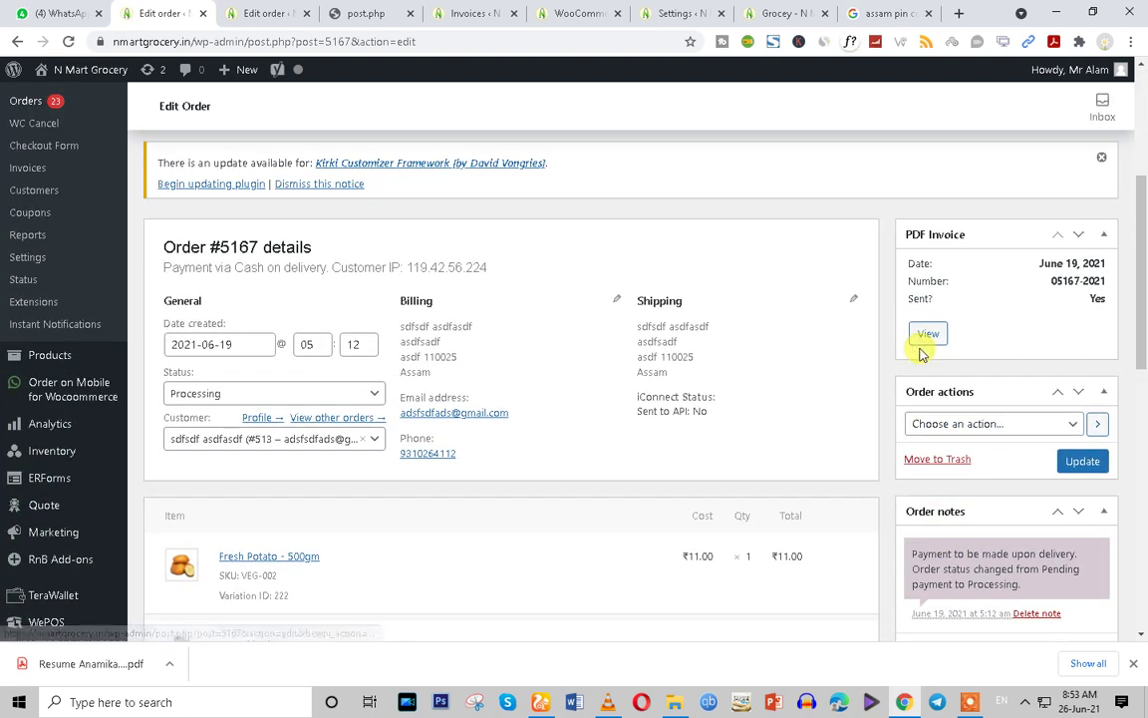
{"action": "left_click", "coordinate": [924, 337]}
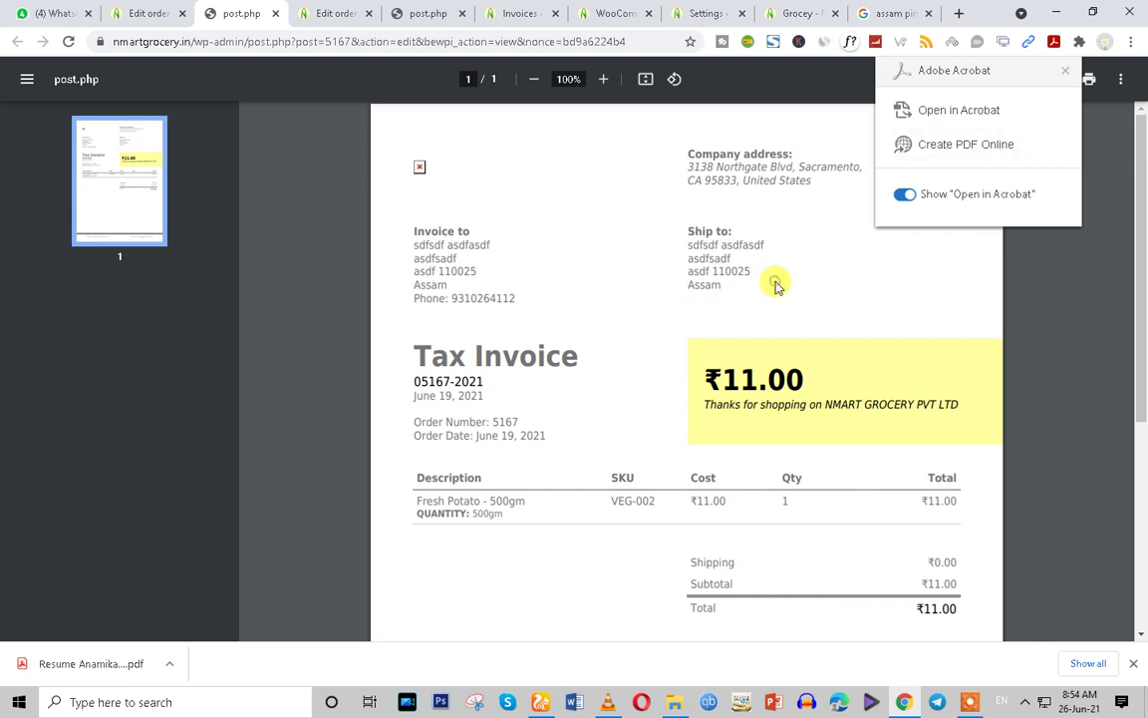
{"action": "scroll", "coordinate": [757, 259], "scroll_direction": "down", "scroll_amount": 1}
{"action": "scroll", "coordinate": [757, 259], "scroll_direction": "up", "scroll_amount": 1}
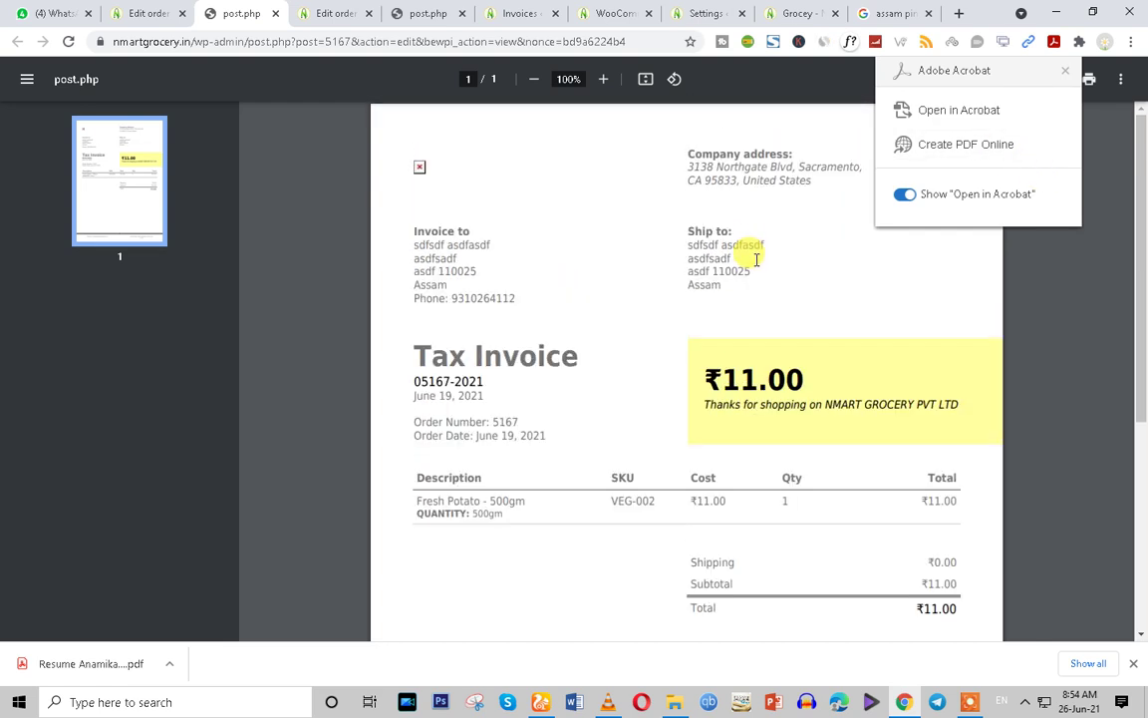
Return to the edit page of order #5167, update the order and look over its details
{"action": "left_click", "coordinate": [152, 13]}
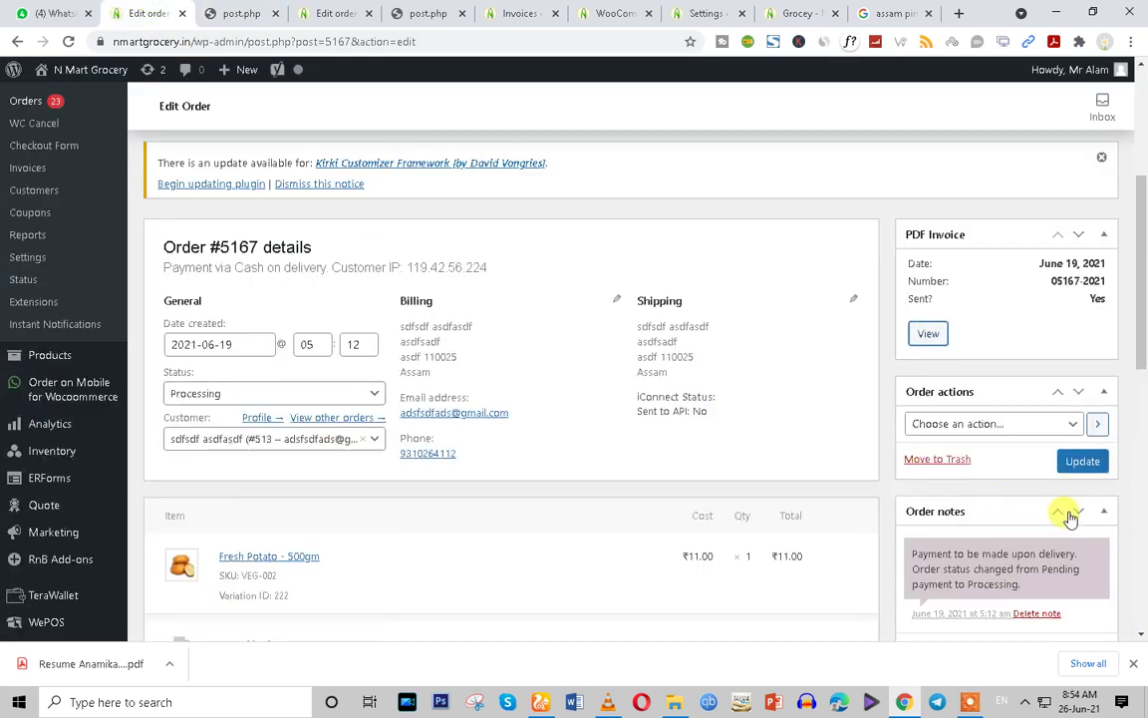
{"action": "left_click", "coordinate": [1076, 464]}
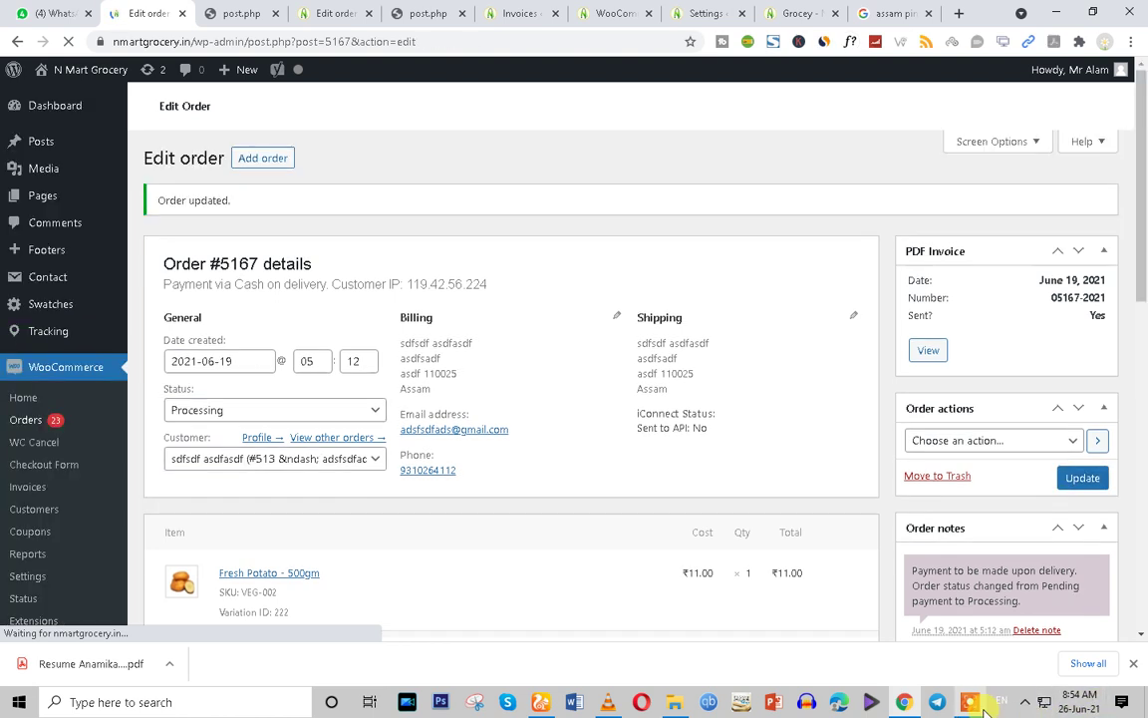
{"action": "mouse_move", "coordinate": [759, 688]}
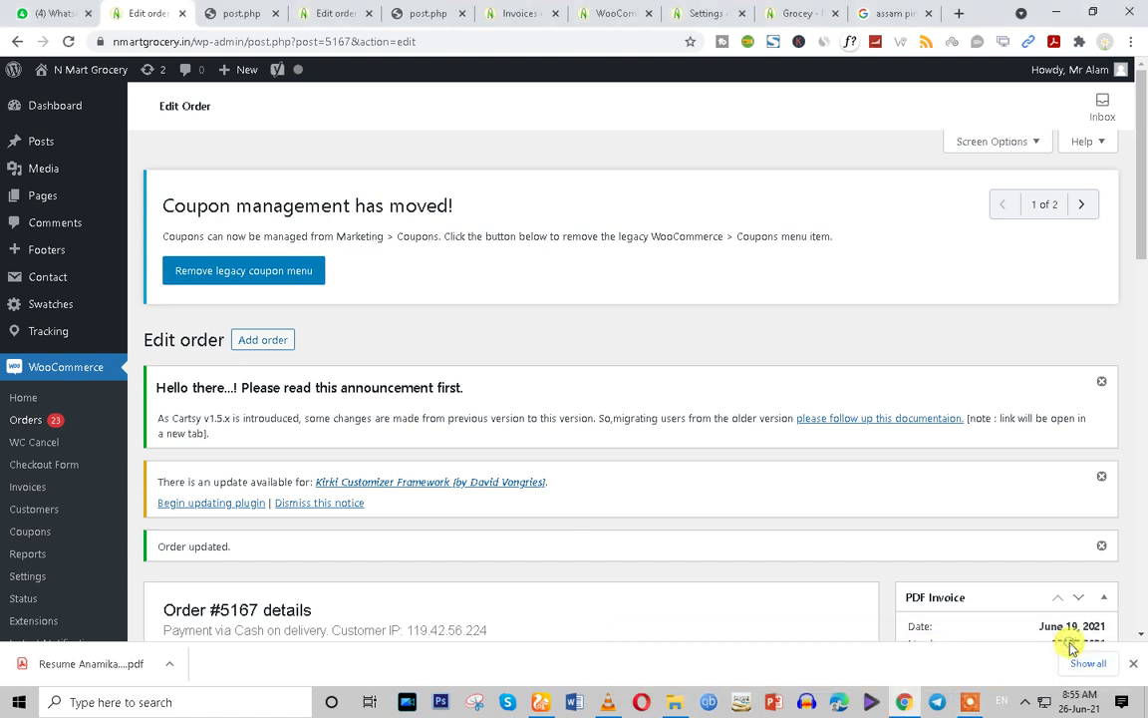
{"action": "scroll", "coordinate": [427, 495], "scroll_direction": "down", "scroll_amount": 3}
{"action": "scroll", "coordinate": [427, 494], "scroll_direction": "down", "scroll_amount": 1}
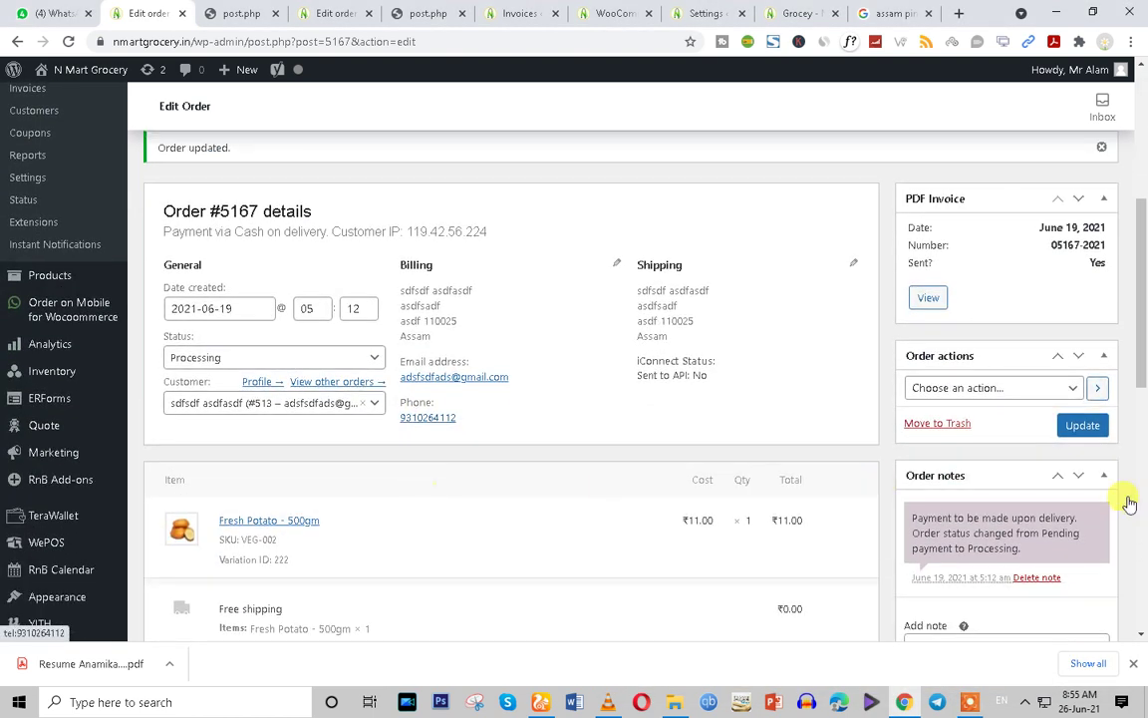
{"action": "scroll", "coordinate": [149, 409], "scroll_direction": "up", "scroll_amount": 1}
Open the store's product list and open the product Standard Mix Dry Fruits Loose for editing
{"action": "left_click", "coordinate": [77, 435]}
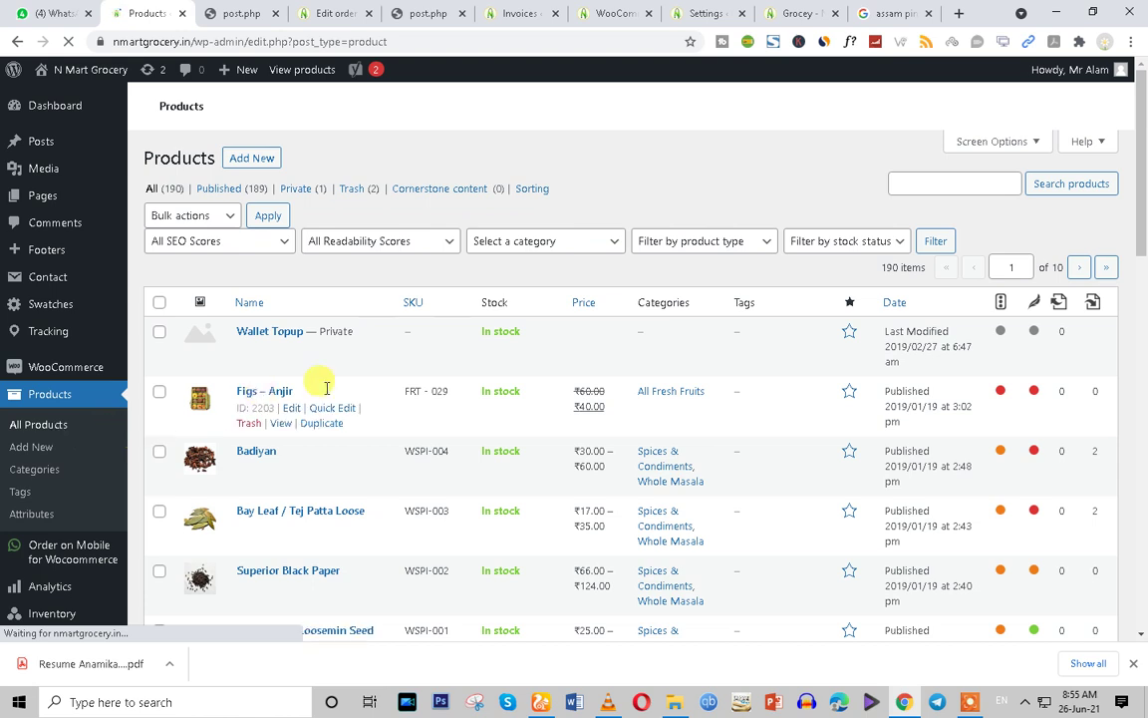
{"action": "scroll", "coordinate": [354, 431], "scroll_direction": "down", "scroll_amount": 3}
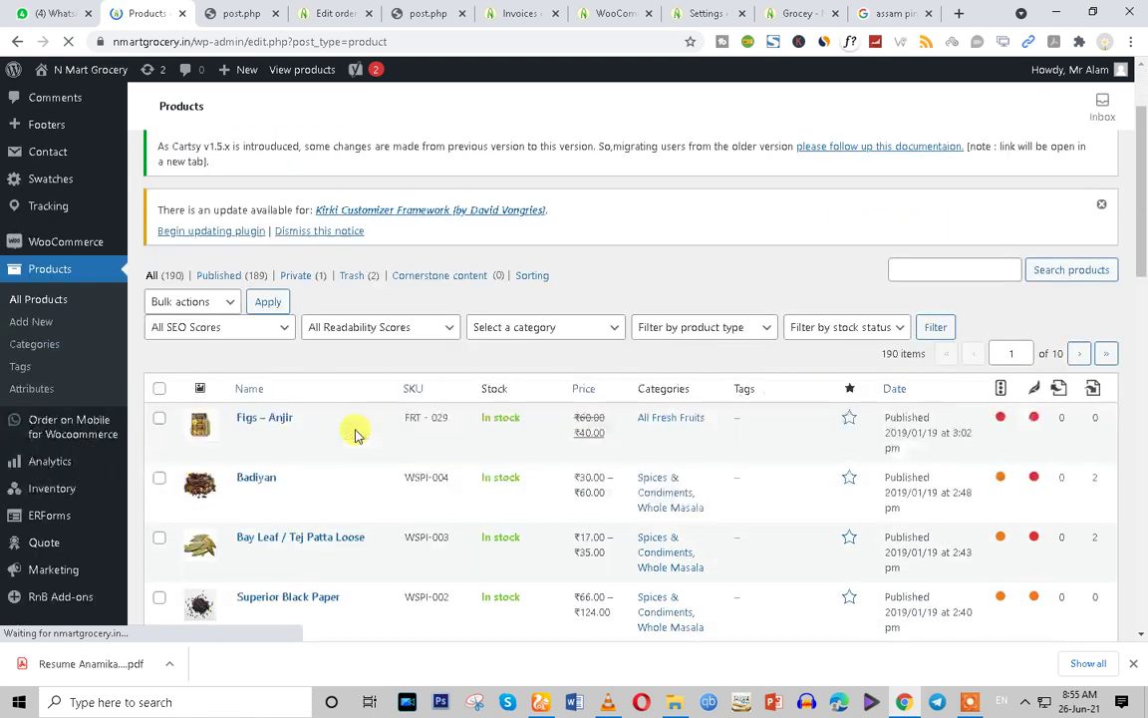
{"action": "scroll", "coordinate": [354, 431], "scroll_direction": "down", "scroll_amount": 14}
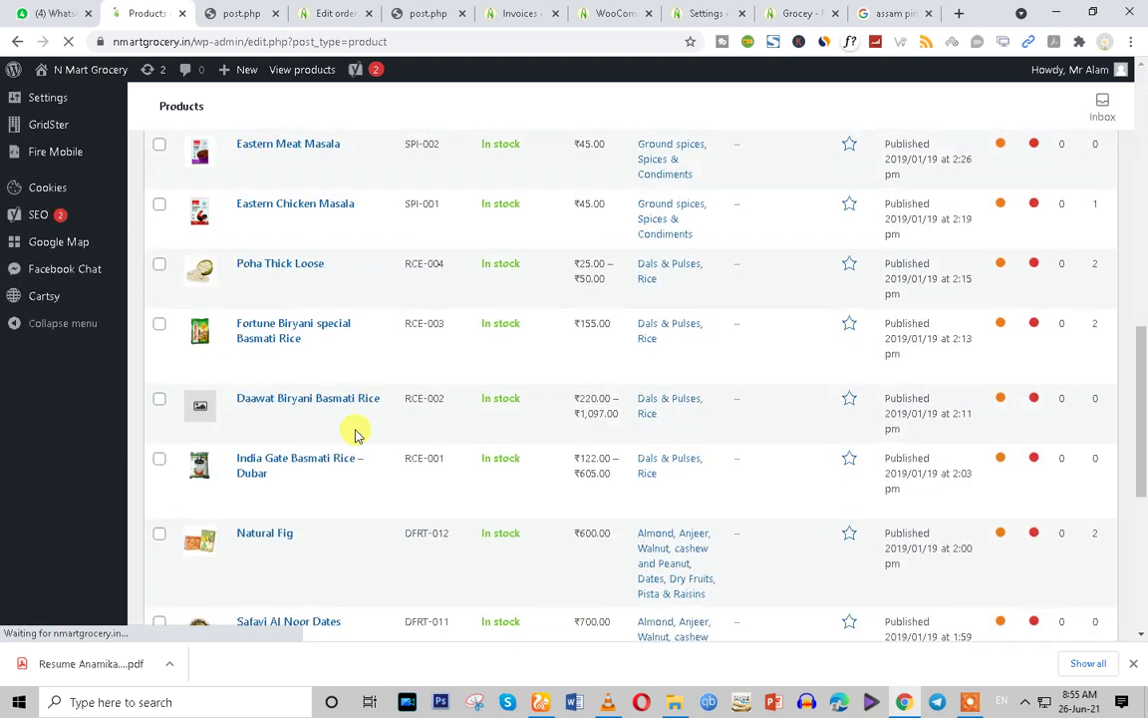
{"action": "scroll", "coordinate": [299, 523], "scroll_direction": "down", "scroll_amount": 4}
{"action": "scroll", "coordinate": [269, 538], "scroll_direction": "down", "scroll_amount": 4}
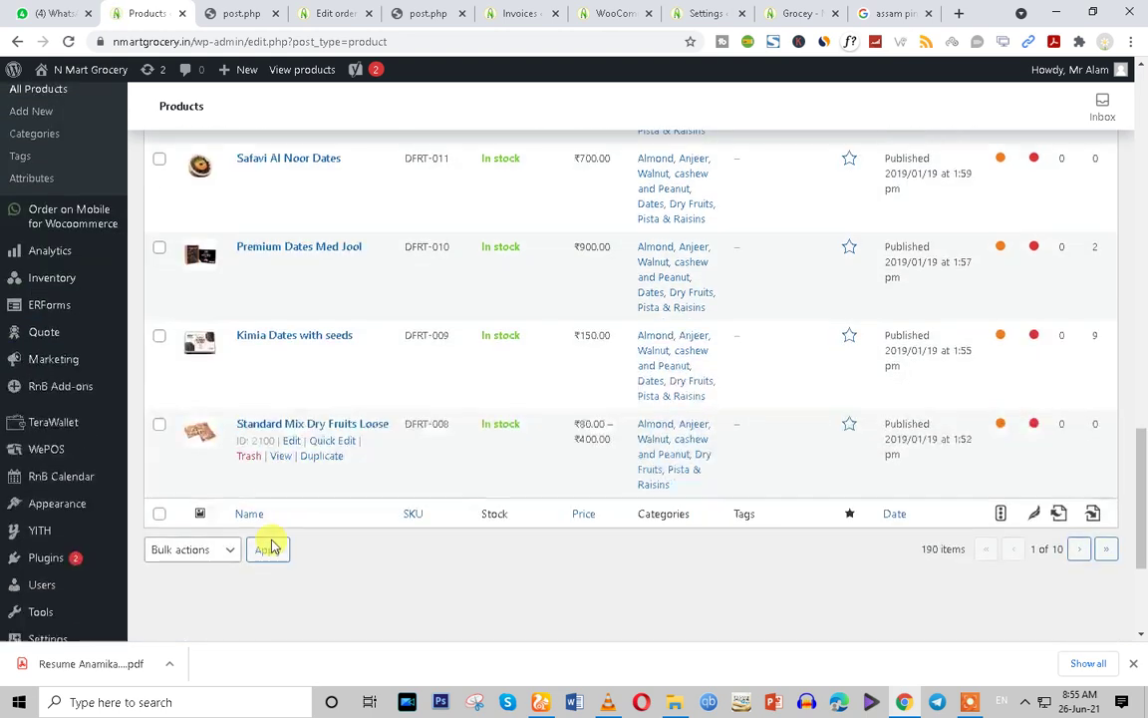
{"action": "left_click", "coordinate": [290, 345]}
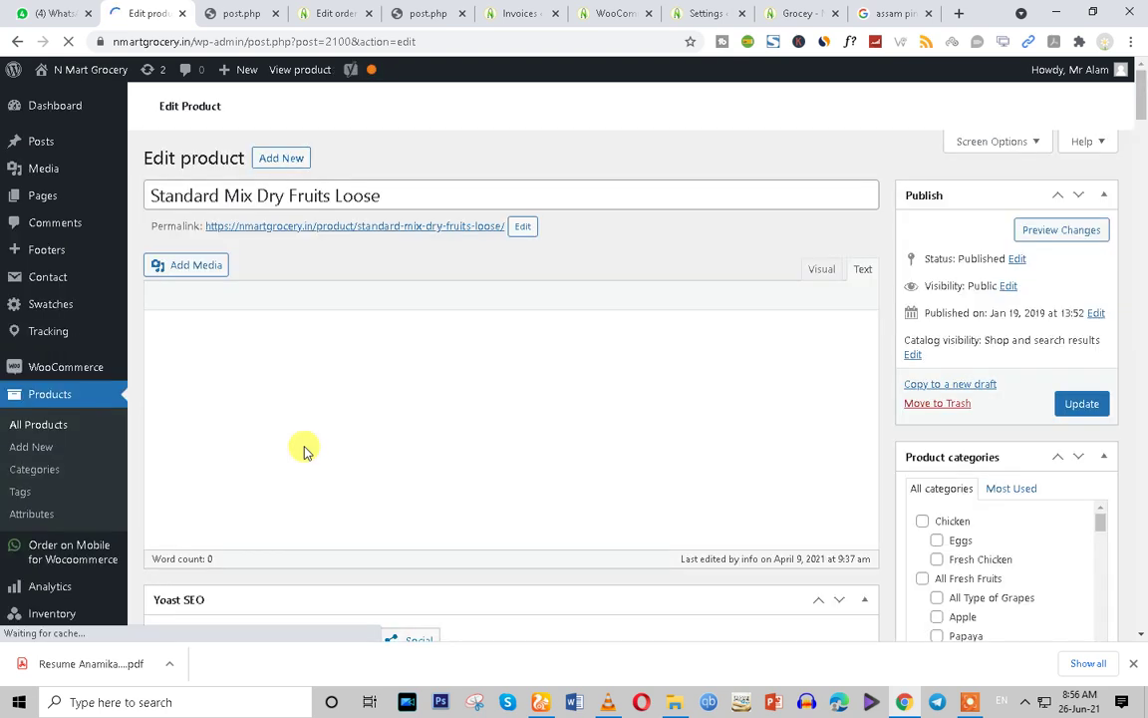
Look through the product's categories, SEO settings and attributes, and bring up its quantity variations
{"action": "scroll", "coordinate": [448, 466], "scroll_direction": "down", "scroll_amount": 3}
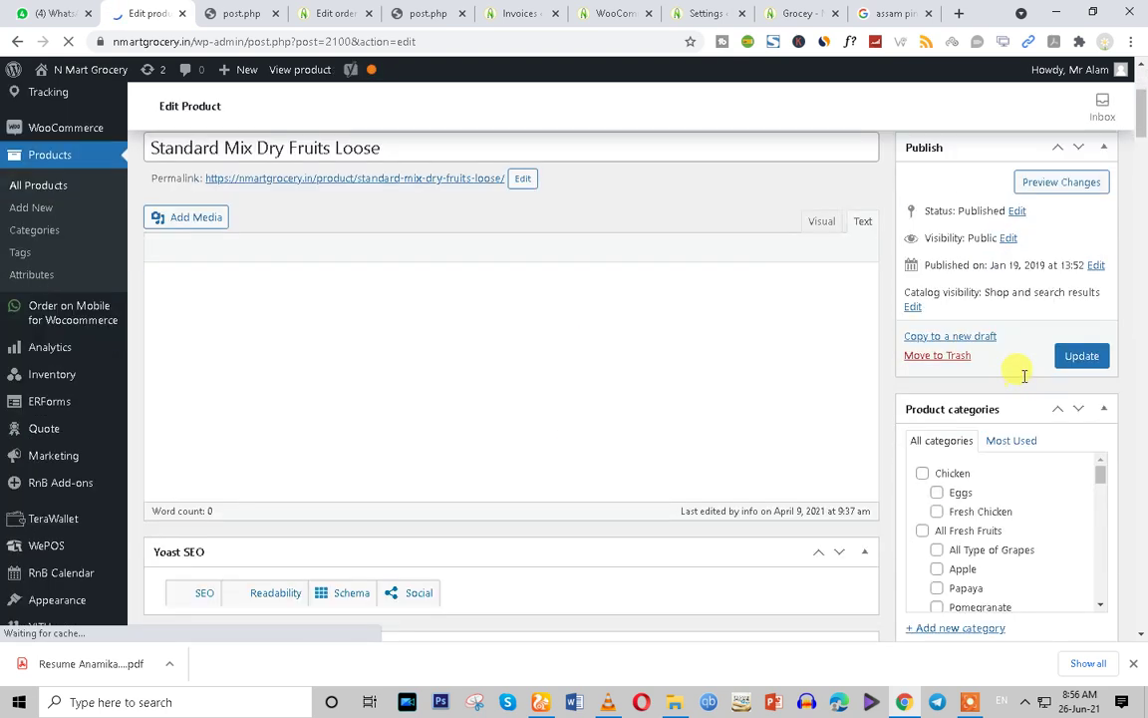
{"action": "scroll", "coordinate": [953, 531], "scroll_direction": "down", "scroll_amount": 3}
{"action": "scroll", "coordinate": [952, 379], "scroll_direction": "down", "scroll_amount": 1}
{"action": "scroll", "coordinate": [957, 391], "scroll_direction": "down", "scroll_amount": 6}
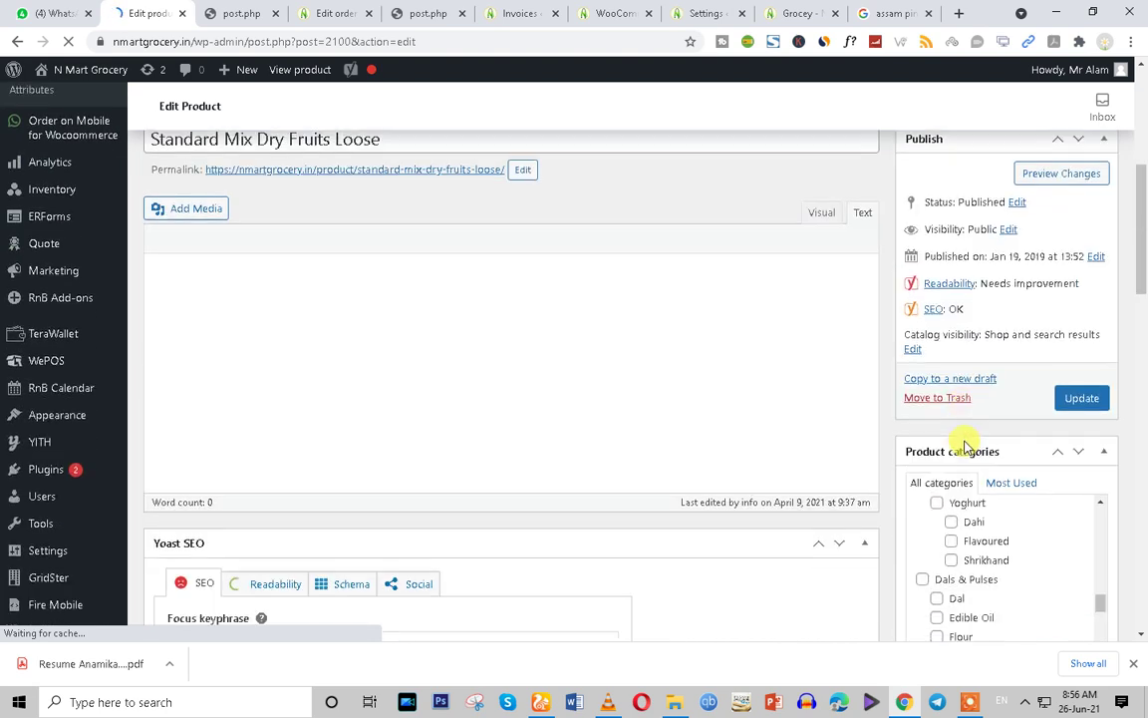
{"action": "scroll", "coordinate": [256, 409], "scroll_direction": "down", "scroll_amount": 8}
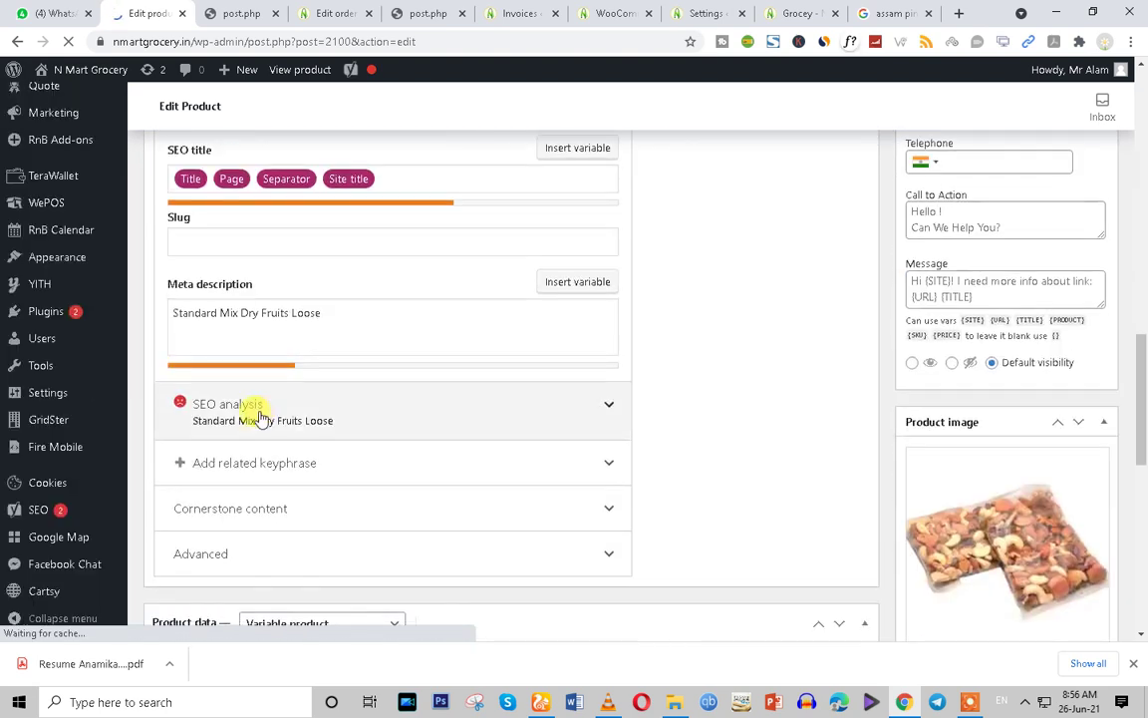
{"action": "scroll", "coordinate": [258, 416], "scroll_direction": "down", "scroll_amount": 4}
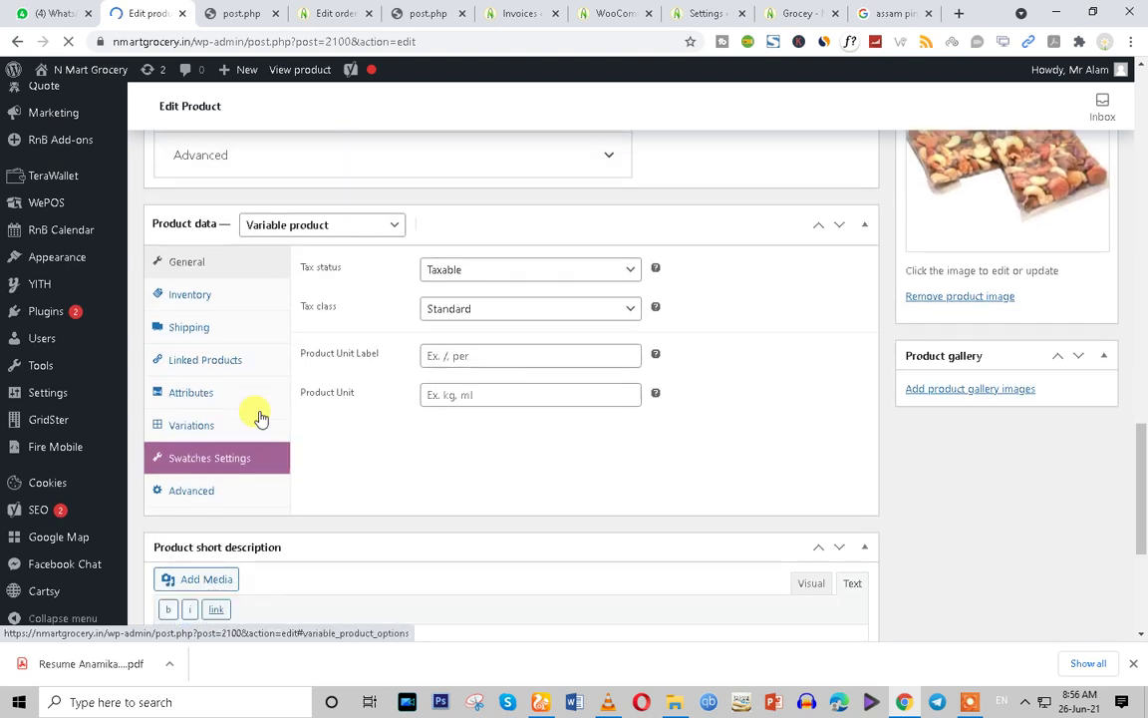
{"action": "left_click", "coordinate": [201, 398]}
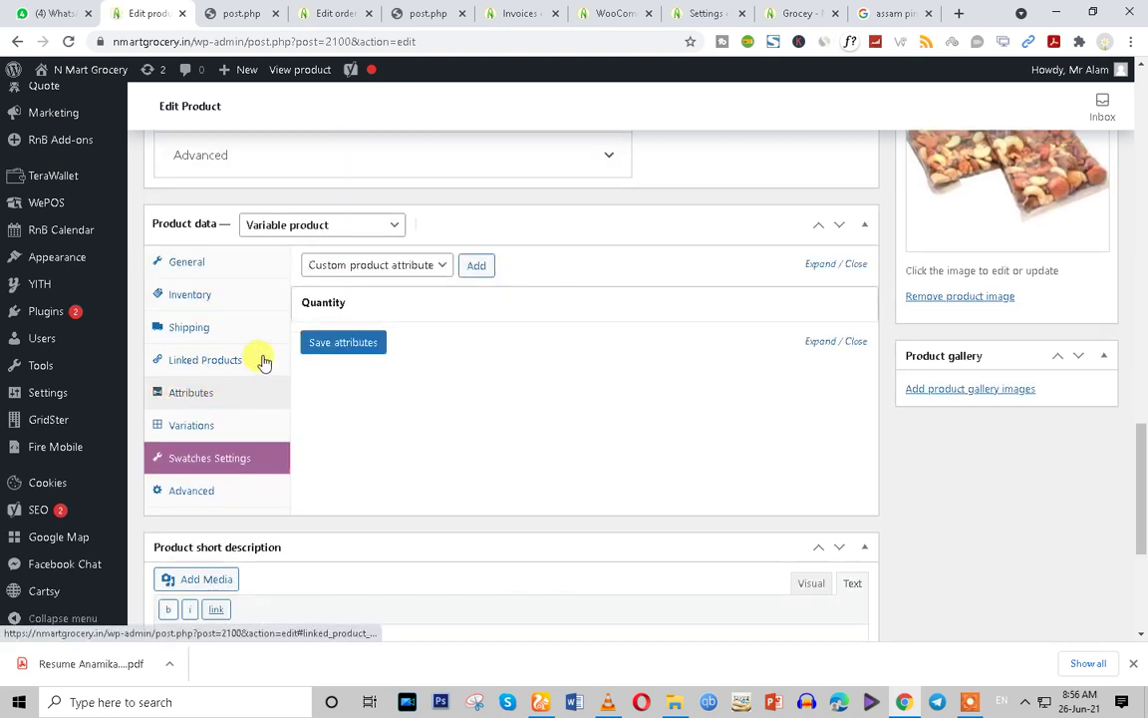
{"action": "left_click", "coordinate": [215, 421]}
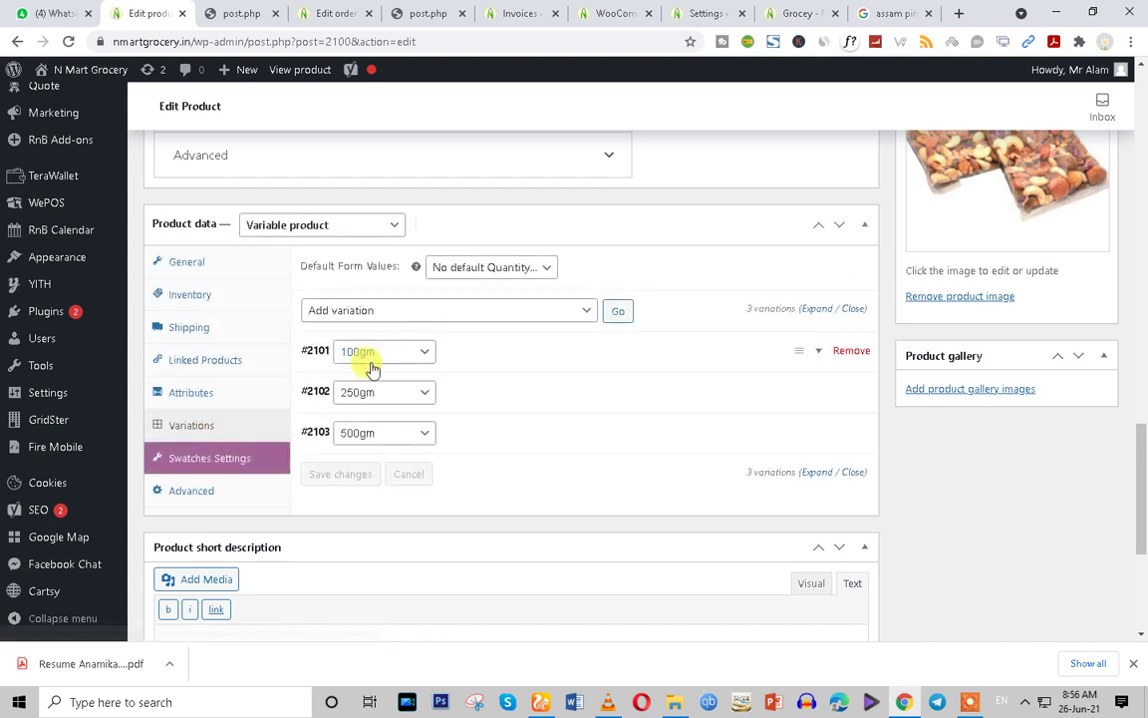
Set the regular price to 90 for the 100gm variation and 210 for the 250gm variation
{"action": "left_click", "coordinate": [478, 354]}
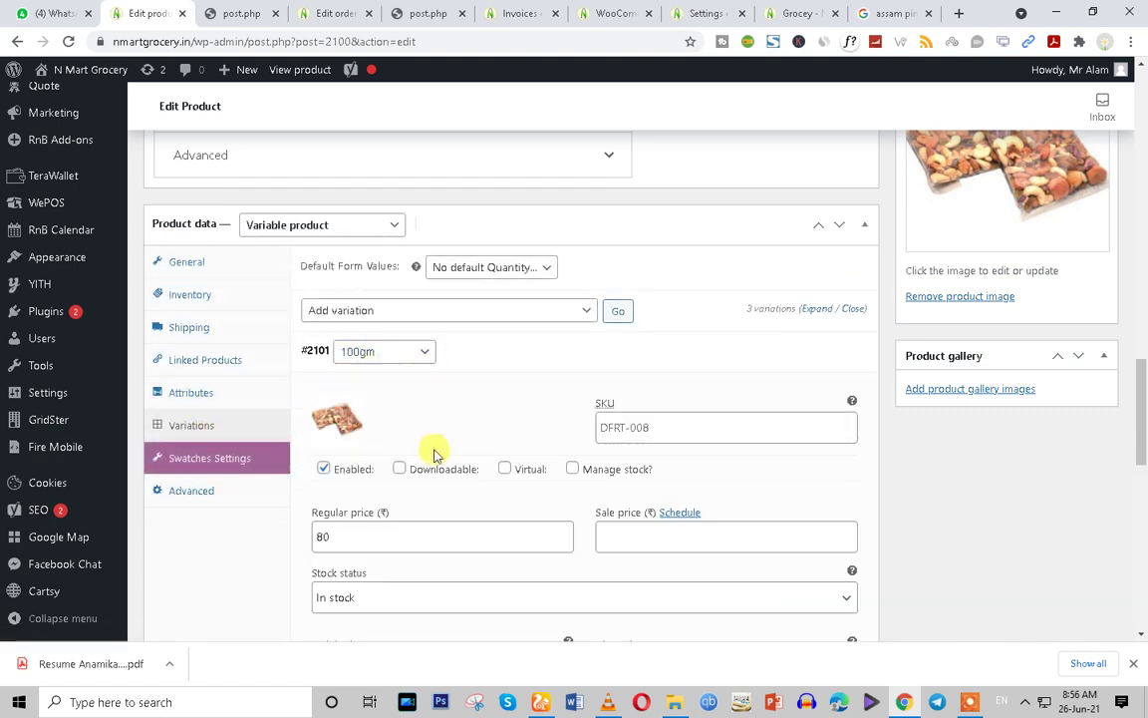
{"action": "double_click", "coordinate": [327, 535]}
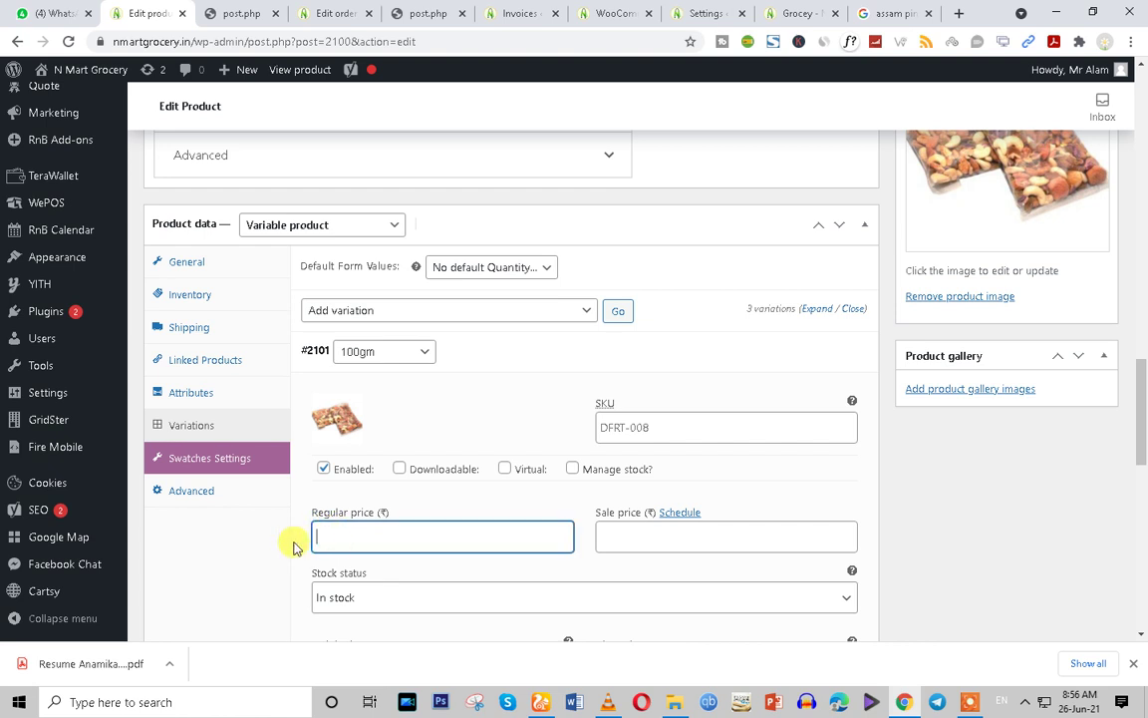
{"action": "scroll", "coordinate": [546, 559], "scroll_direction": "down", "scroll_amount": 5}
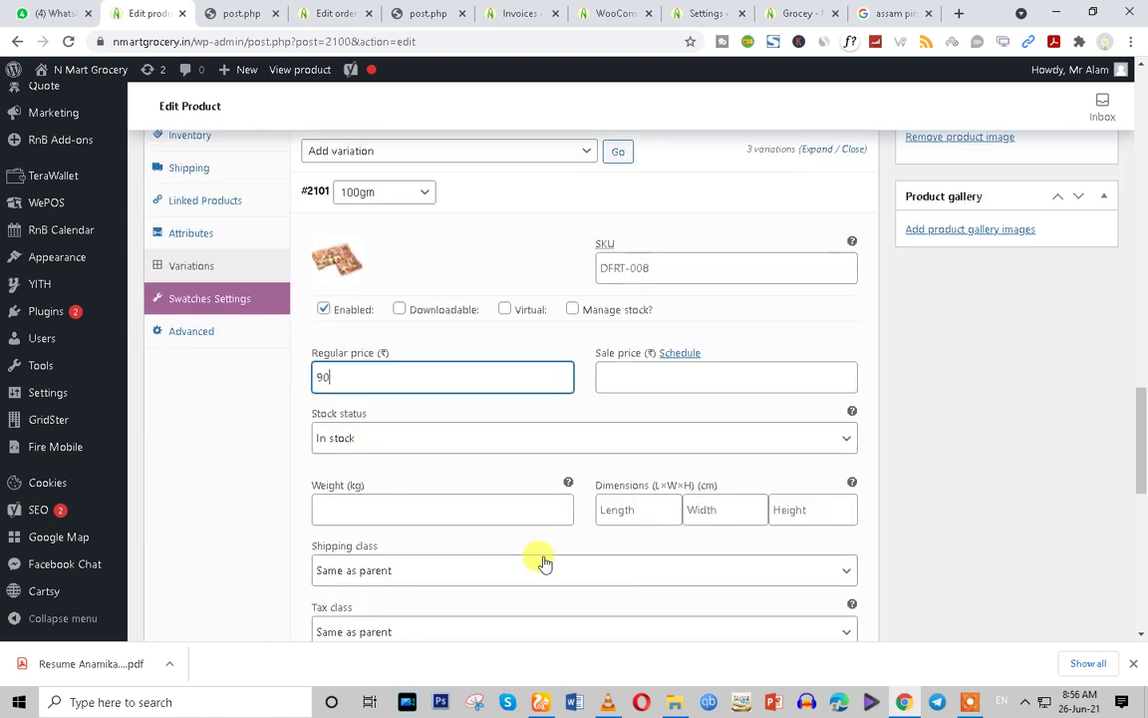
{"action": "left_click", "coordinate": [523, 506]}
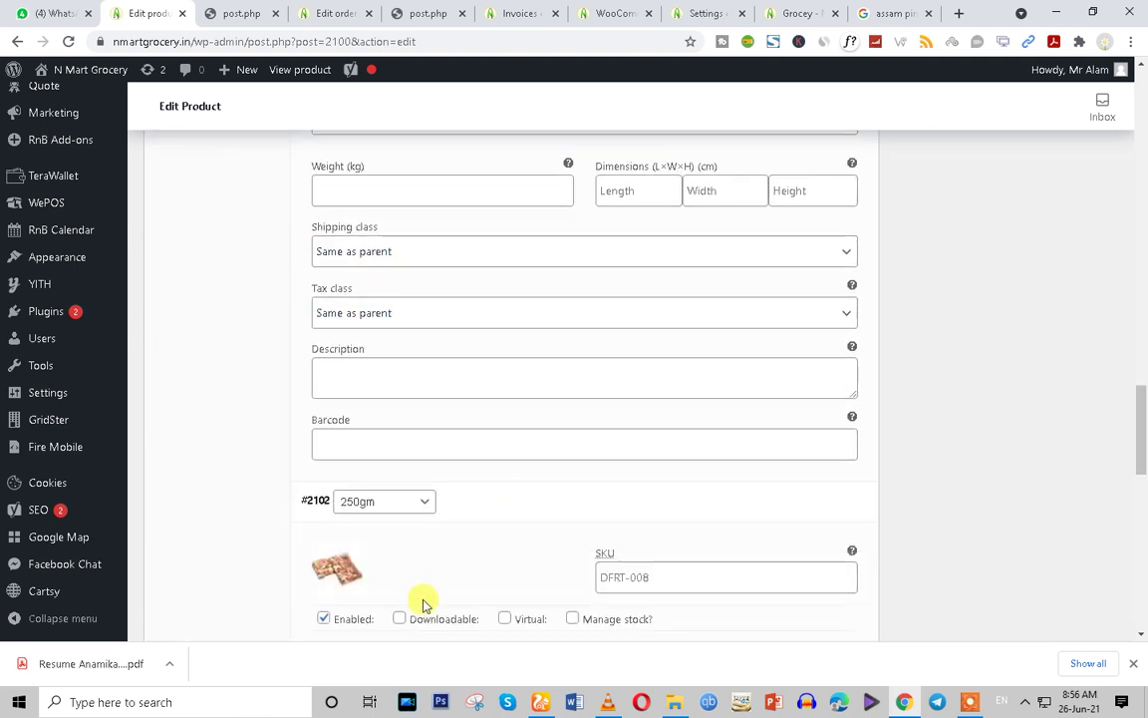
{"action": "scroll", "coordinate": [439, 596], "scroll_direction": "down", "scroll_amount": 2}
{"action": "double_click", "coordinate": [364, 449]}
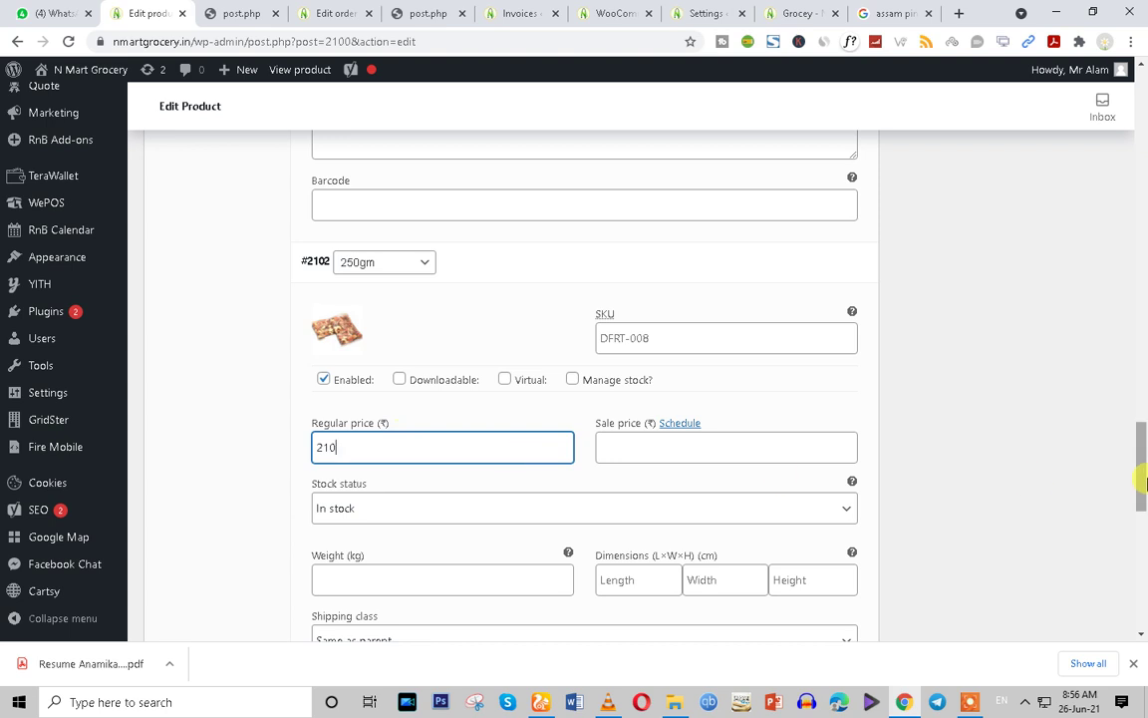
Open the product's permalink in a new browser tab and view its storefront page
{"action": "left_click_drag", "start_coordinate": [1143, 469], "coordinate": [1143, 171]}
{"action": "right_click", "coordinate": [309, 314]}
{"action": "left_click", "coordinate": [329, 319]}
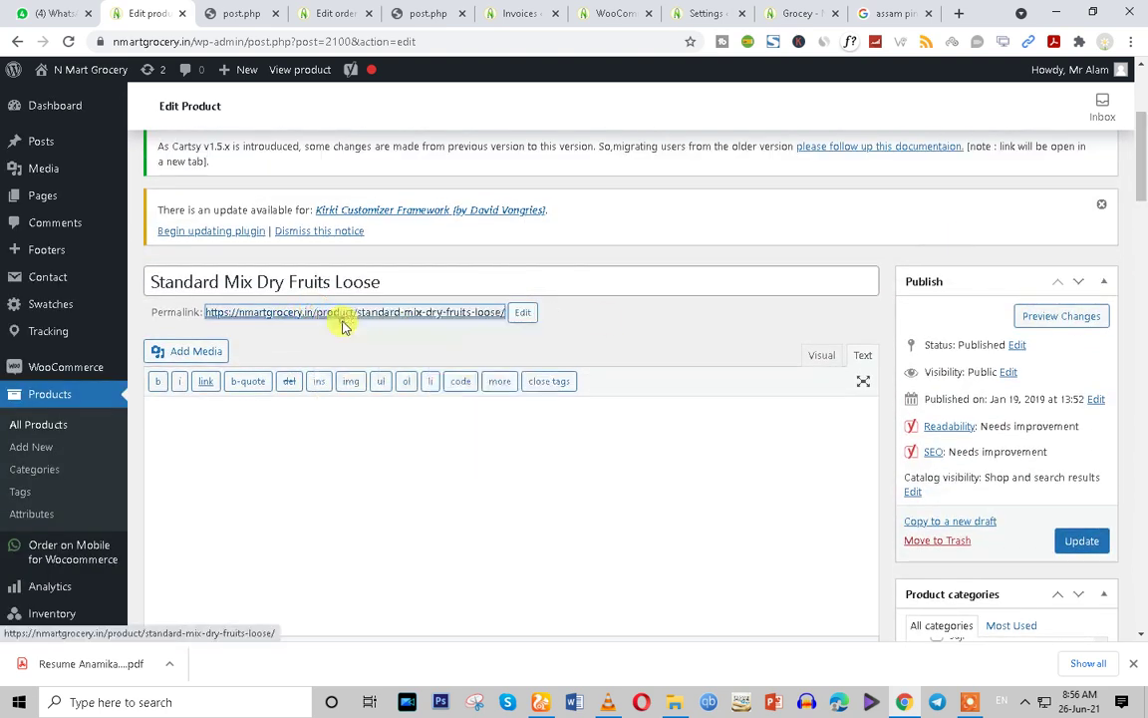
{"action": "left_click", "coordinate": [309, 13]}
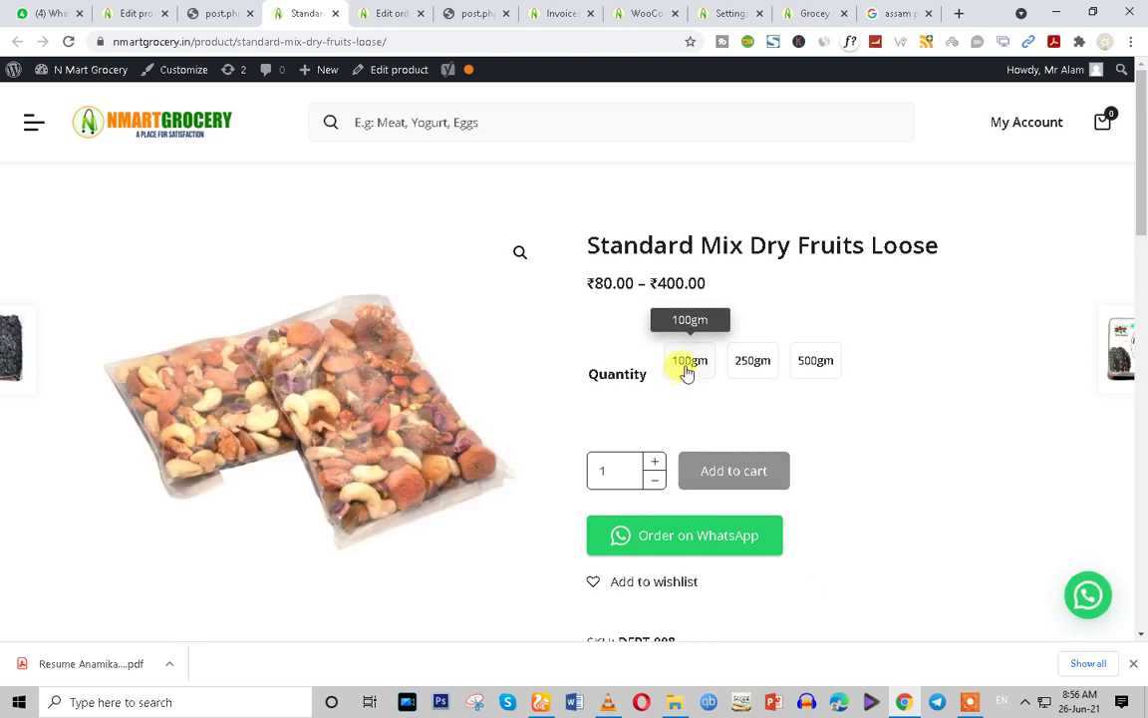
Check the 100gm option's price on the storefront page, and save the product's changes in its editor
{"action": "left_click", "coordinate": [686, 365]}
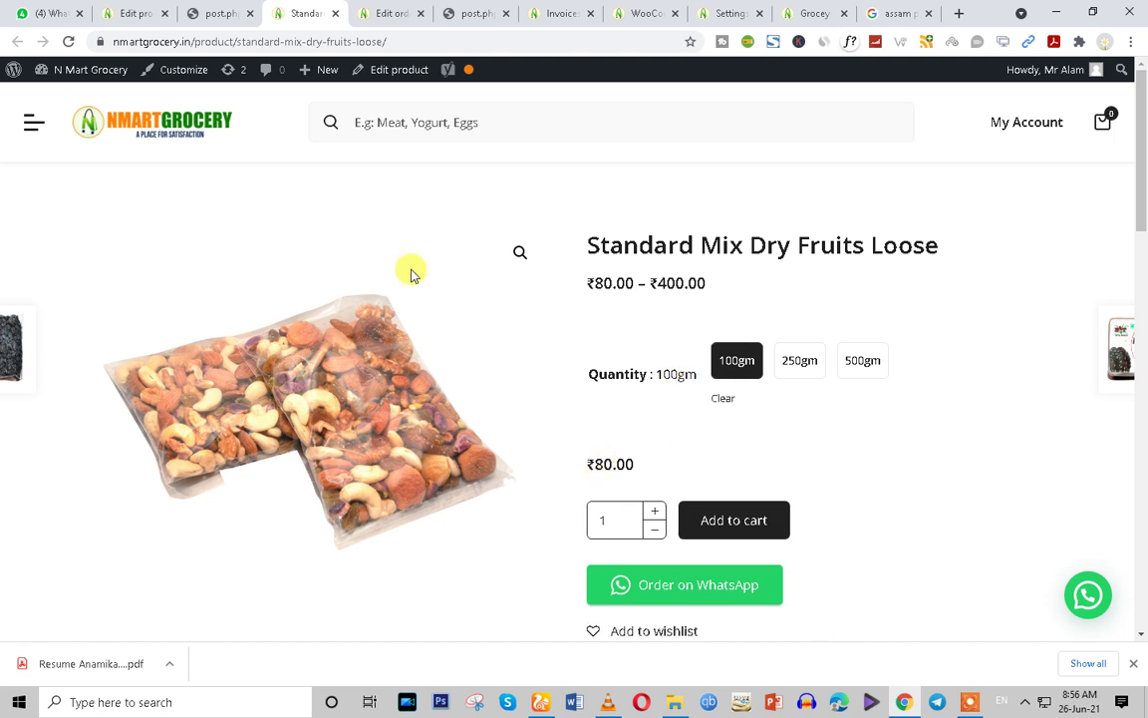
{"action": "left_click", "coordinate": [226, 12]}
{"action": "left_click", "coordinate": [121, 10]}
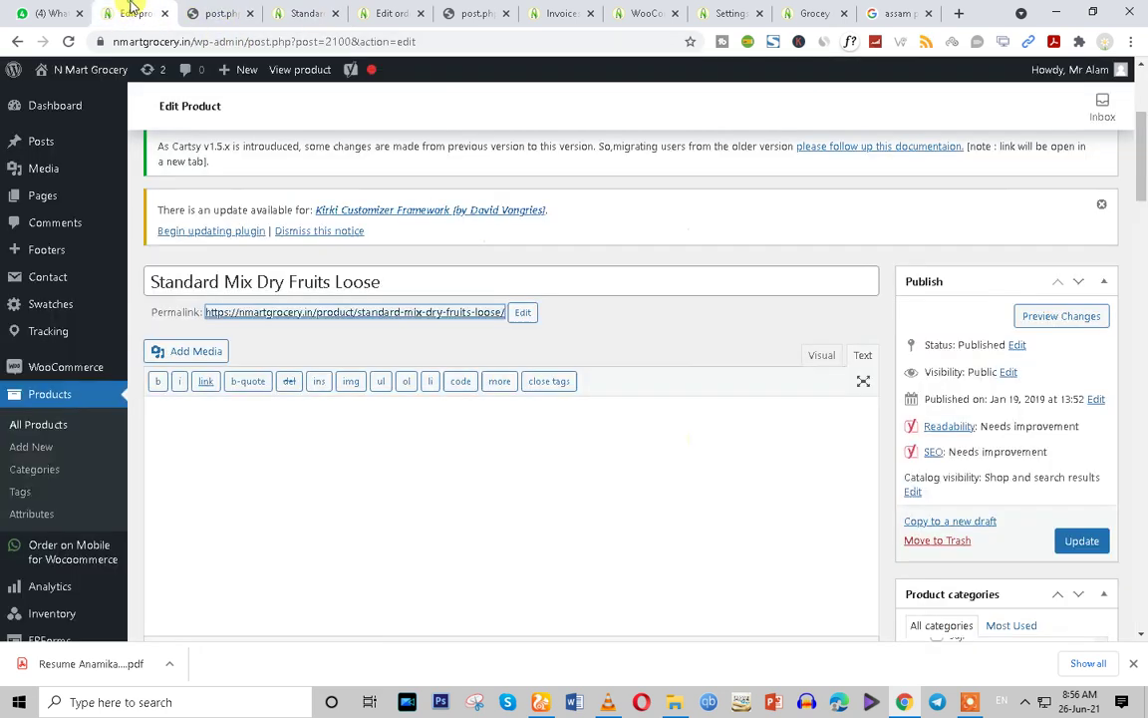
{"action": "left_click", "coordinate": [251, 13]}
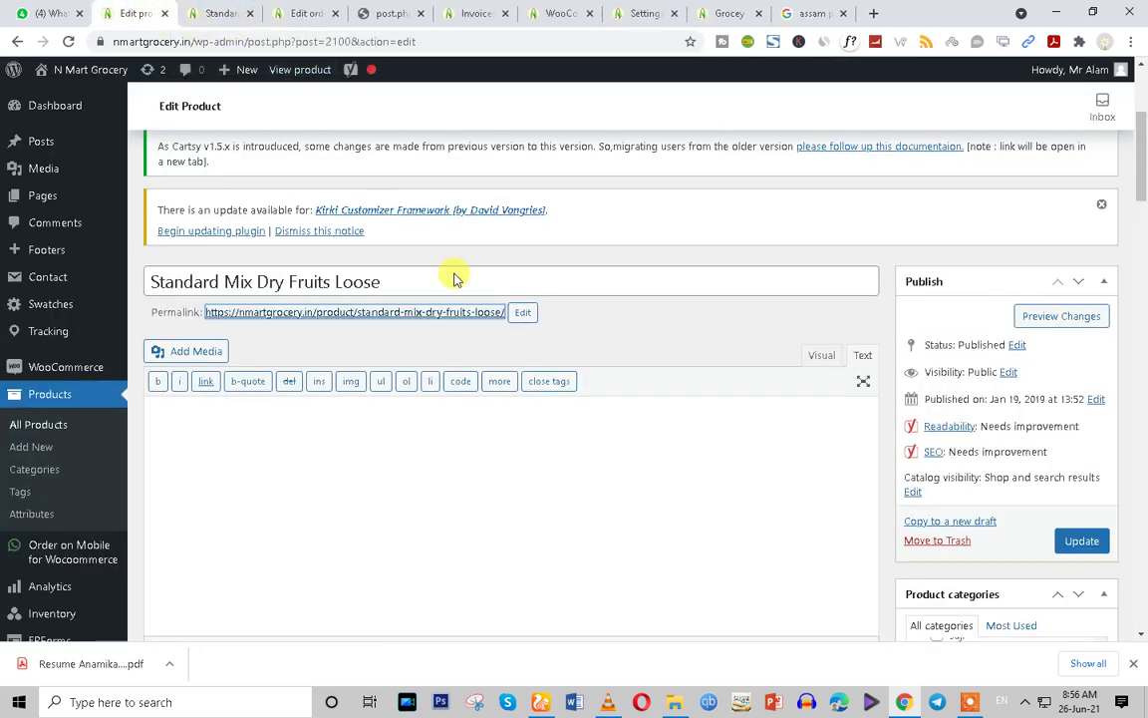
{"action": "left_click", "coordinate": [1072, 548]}
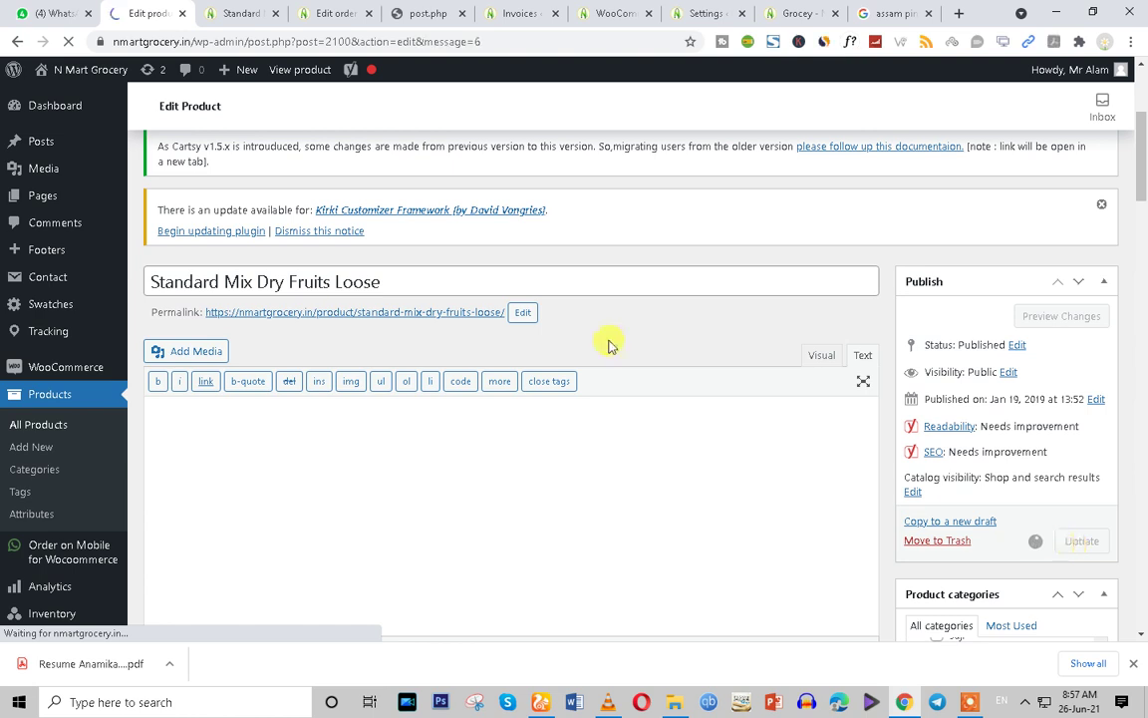
Reload the product's storefront page, check the 100gm option's price and look through the page down to the footer
{"action": "left_click", "coordinate": [249, 12]}
{"action": "left_click", "coordinate": [68, 41]}
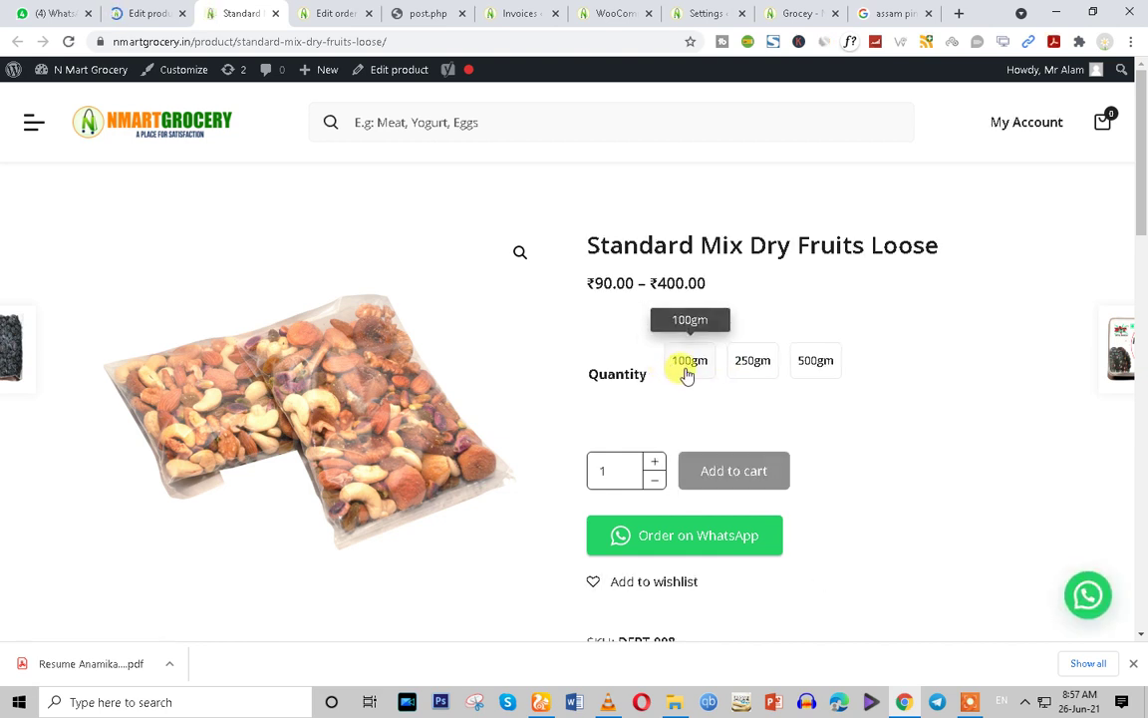
{"action": "left_click", "coordinate": [686, 367]}
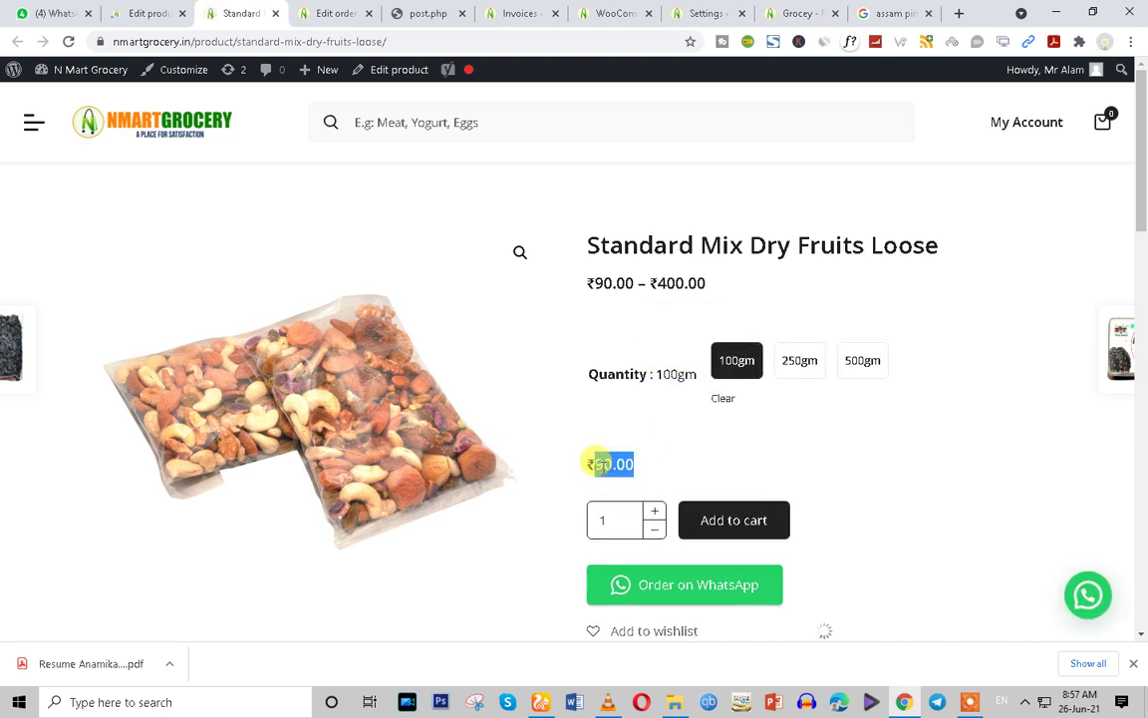
{"action": "scroll", "coordinate": [748, 509], "scroll_direction": "down", "scroll_amount": 6}
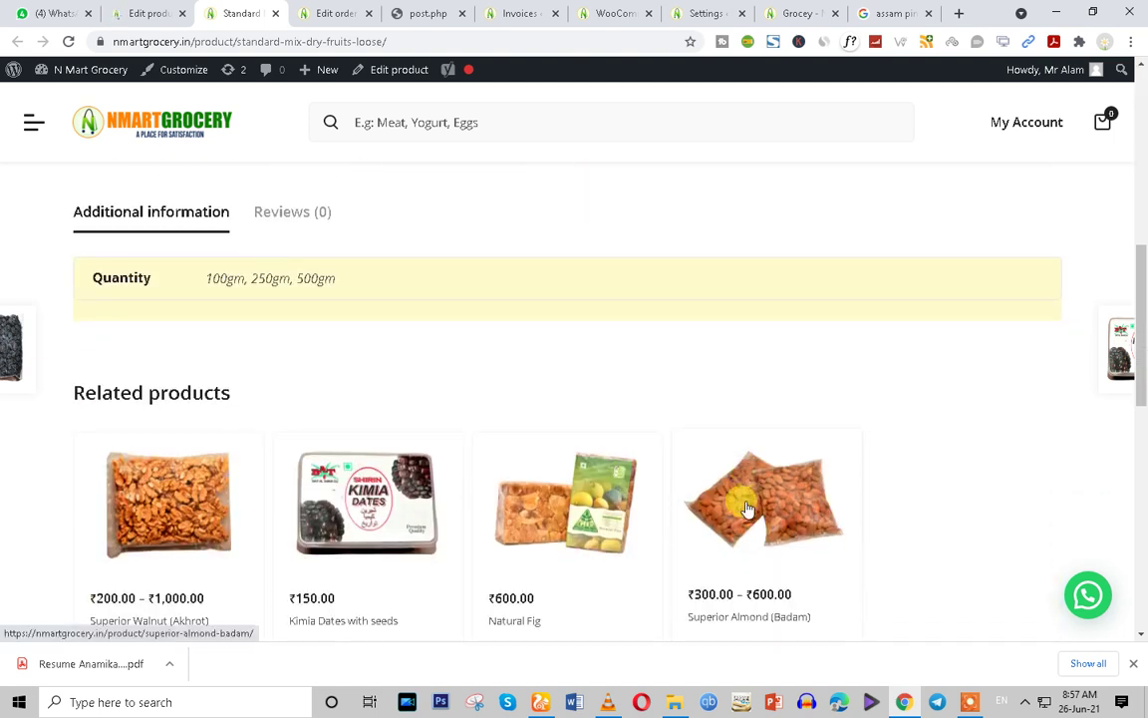
{"action": "scroll", "coordinate": [748, 508], "scroll_direction": "down", "scroll_amount": 8}
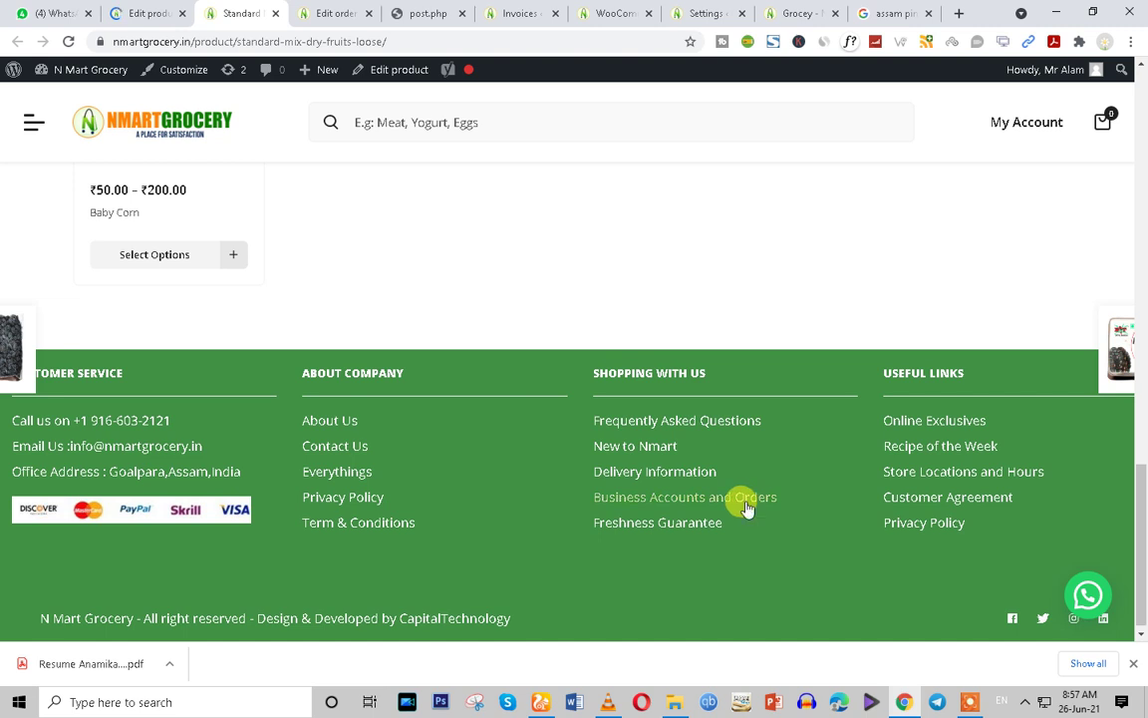
{"action": "left_click_drag", "start_coordinate": [1139, 504], "coordinate": [1139, 117]}
Open the storefront's side navigation and look through its entries
{"action": "left_click", "coordinate": [30, 121]}
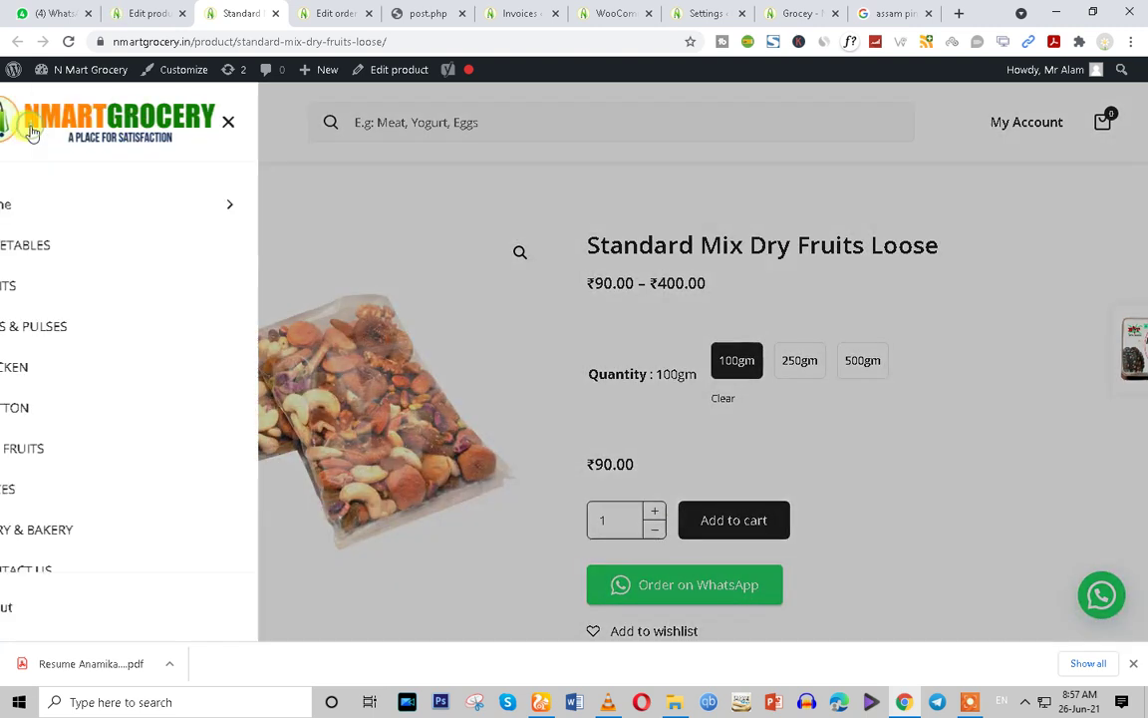
{"action": "scroll", "coordinate": [91, 463], "scroll_direction": "down", "scroll_amount": 1}
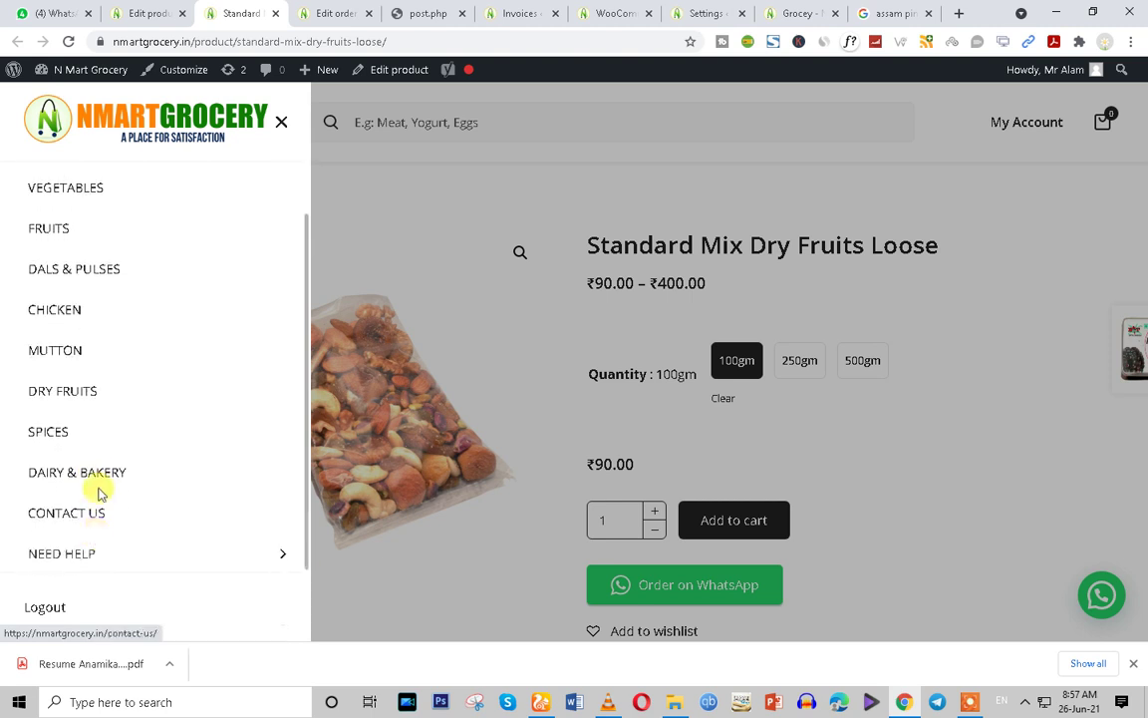
{"action": "scroll", "coordinate": [78, 553], "scroll_direction": "up", "scroll_amount": 1}
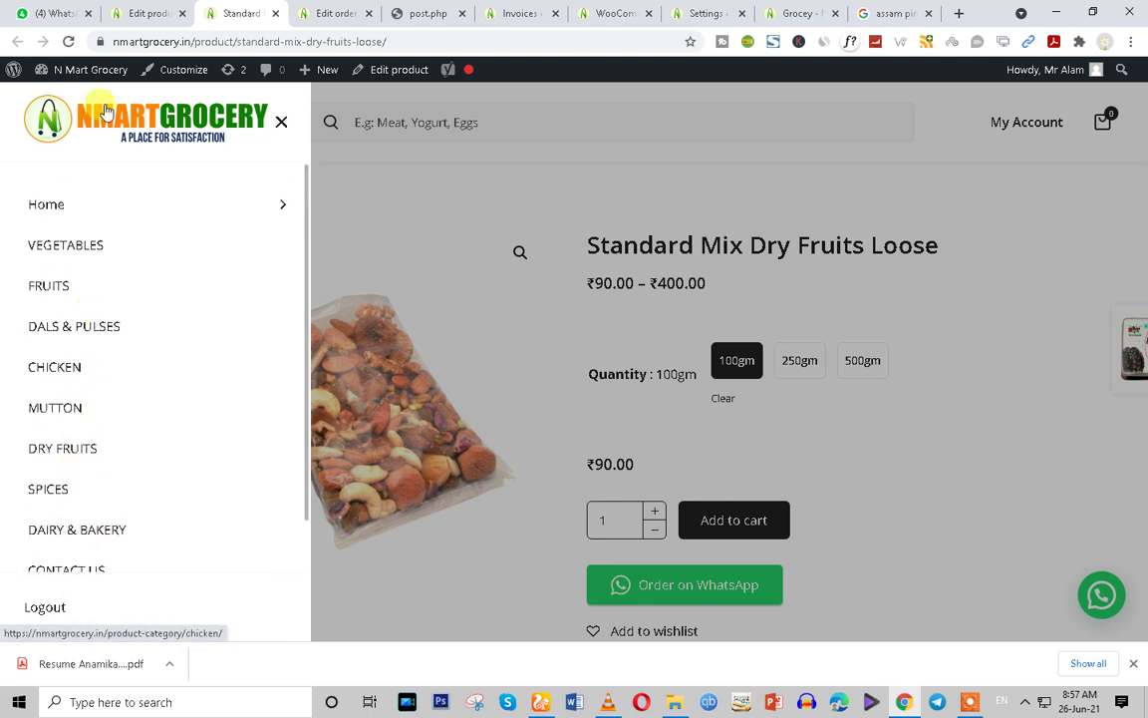
Open the site's menu editor in the admin area and load the Main Menu for editing
{"action": "left_click", "coordinate": [147, 13]}
{"action": "scroll", "coordinate": [129, 319], "scroll_direction": "down", "scroll_amount": 5}
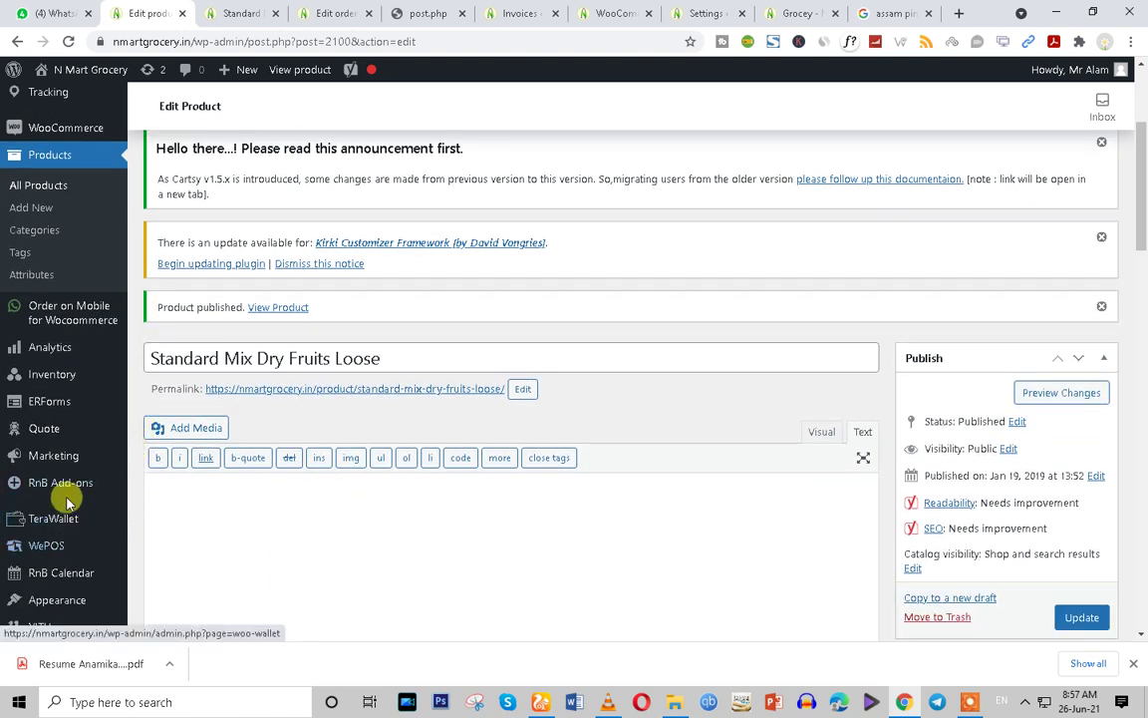
{"action": "scroll", "coordinate": [60, 430], "scroll_direction": "up", "scroll_amount": 2}
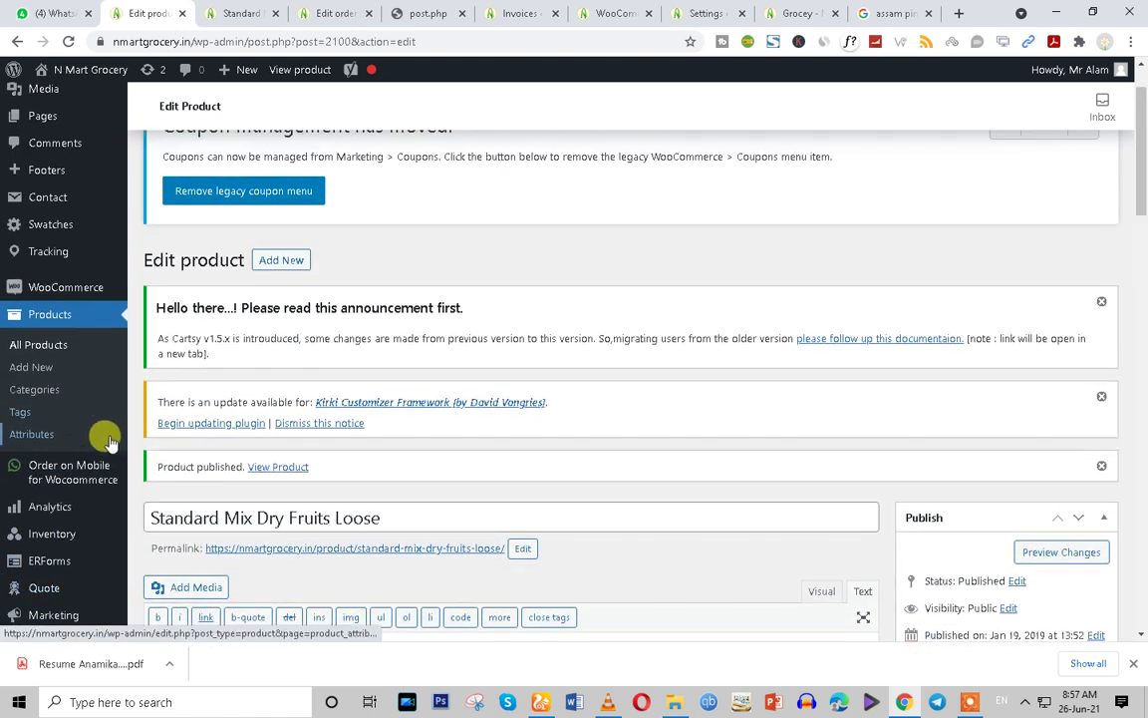
{"action": "scroll", "coordinate": [102, 440], "scroll_direction": "down", "scroll_amount": 2}
{"action": "scroll", "coordinate": [115, 475], "scroll_direction": "down", "scroll_amount": 3}
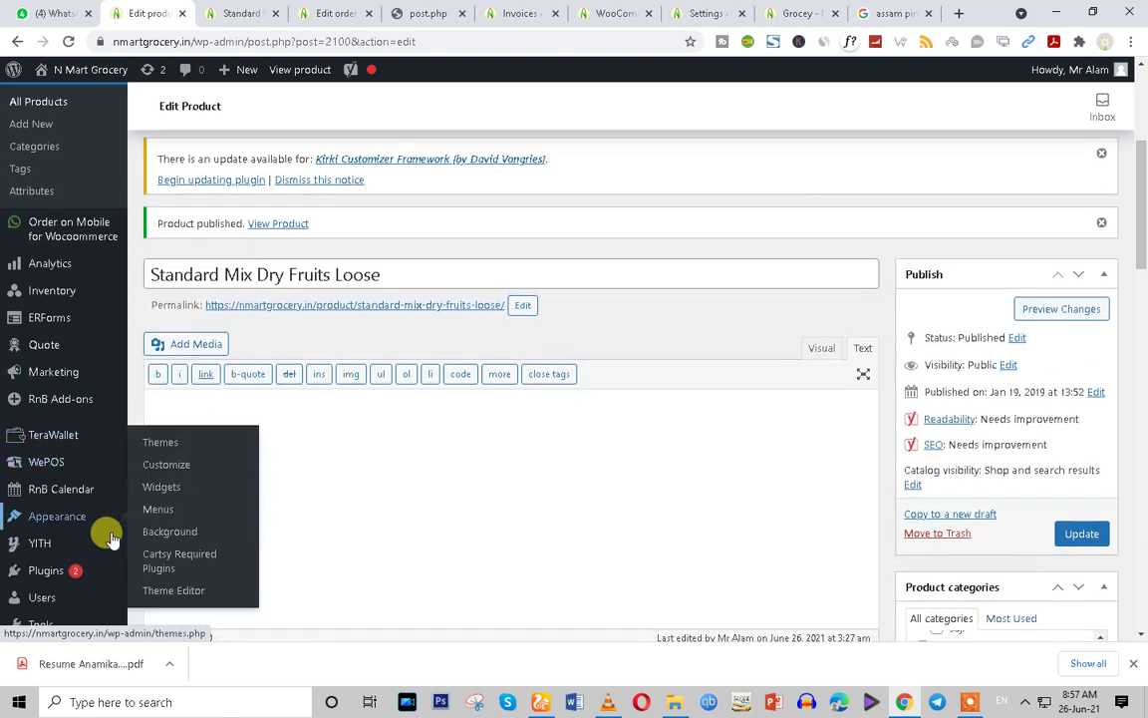
{"action": "left_click", "coordinate": [157, 512]}
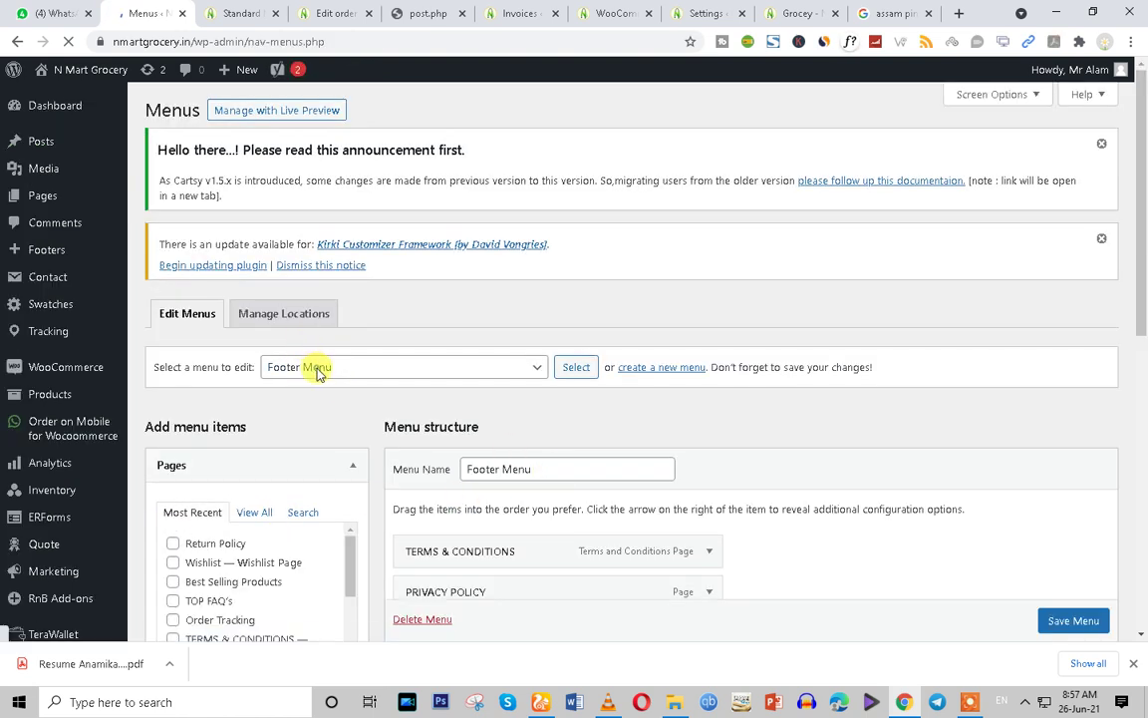
{"action": "left_click", "coordinate": [386, 370]}
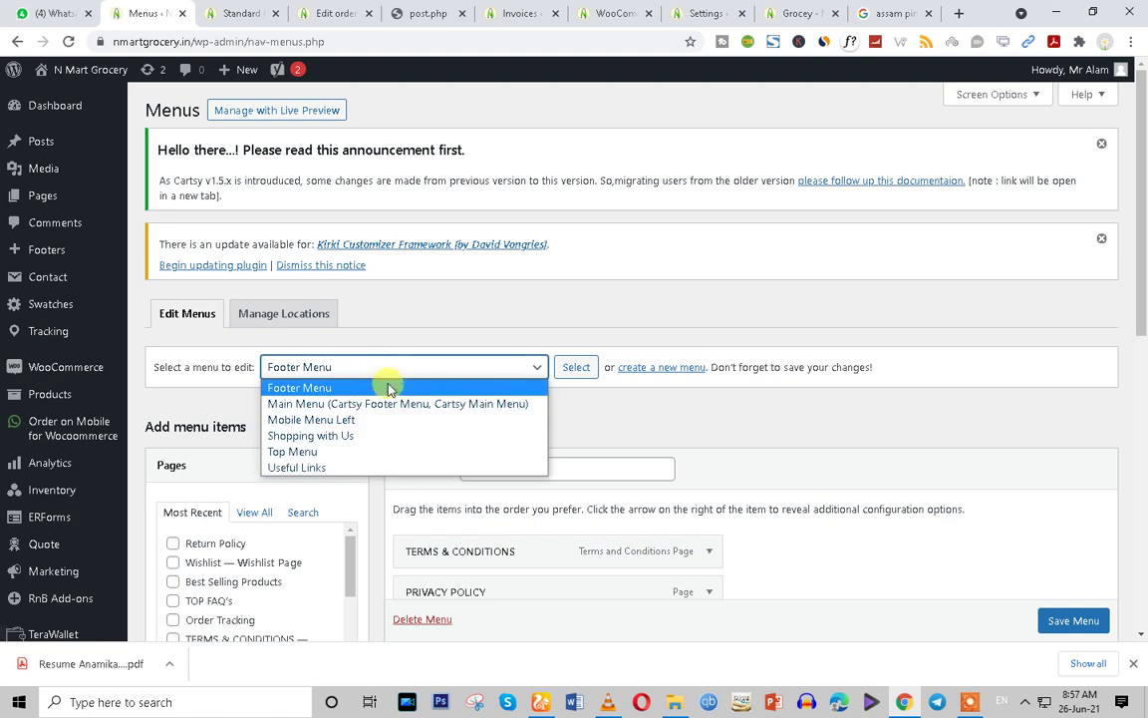
{"action": "left_click", "coordinate": [329, 404]}
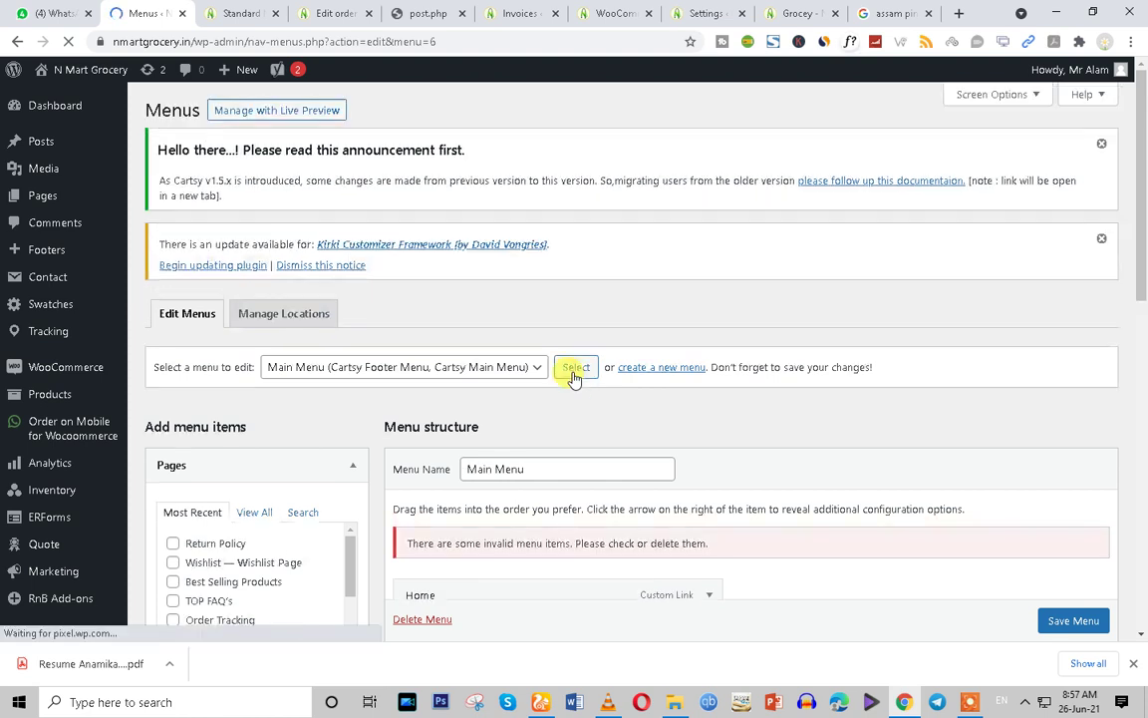
Remove the invalid sub items Srk Home and Grocery under Home from the Main Menu
{"action": "scroll", "coordinate": [576, 371], "scroll_direction": "down", "scroll_amount": 3}
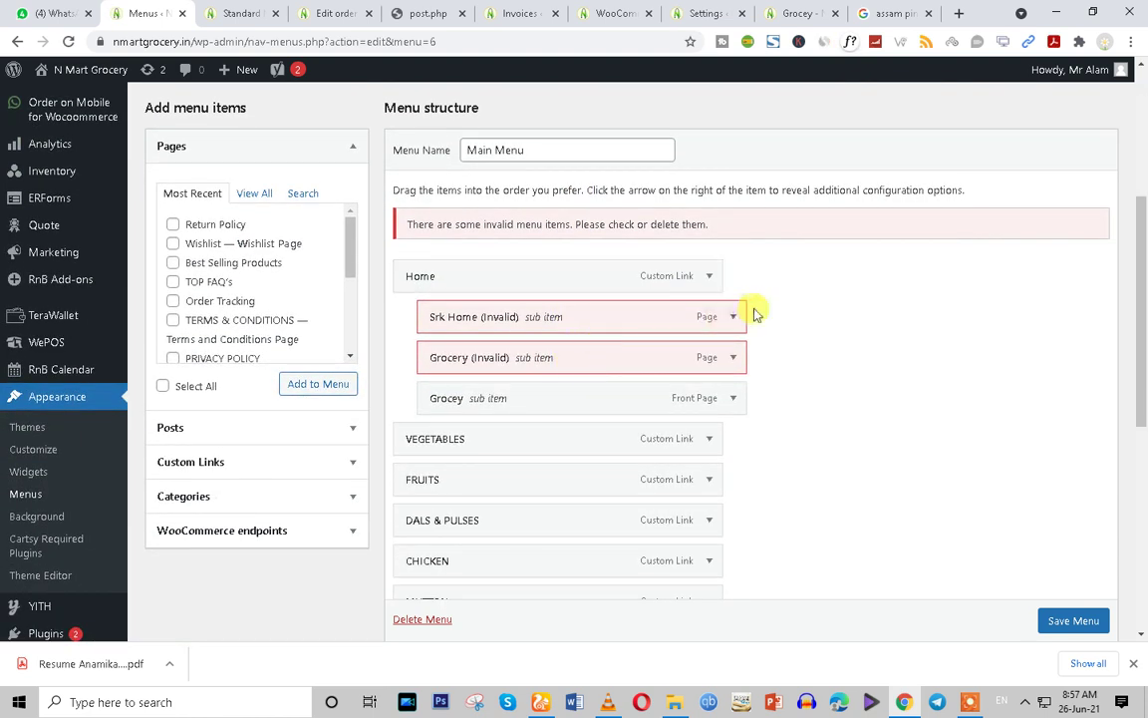
{"action": "left_click", "coordinate": [734, 317]}
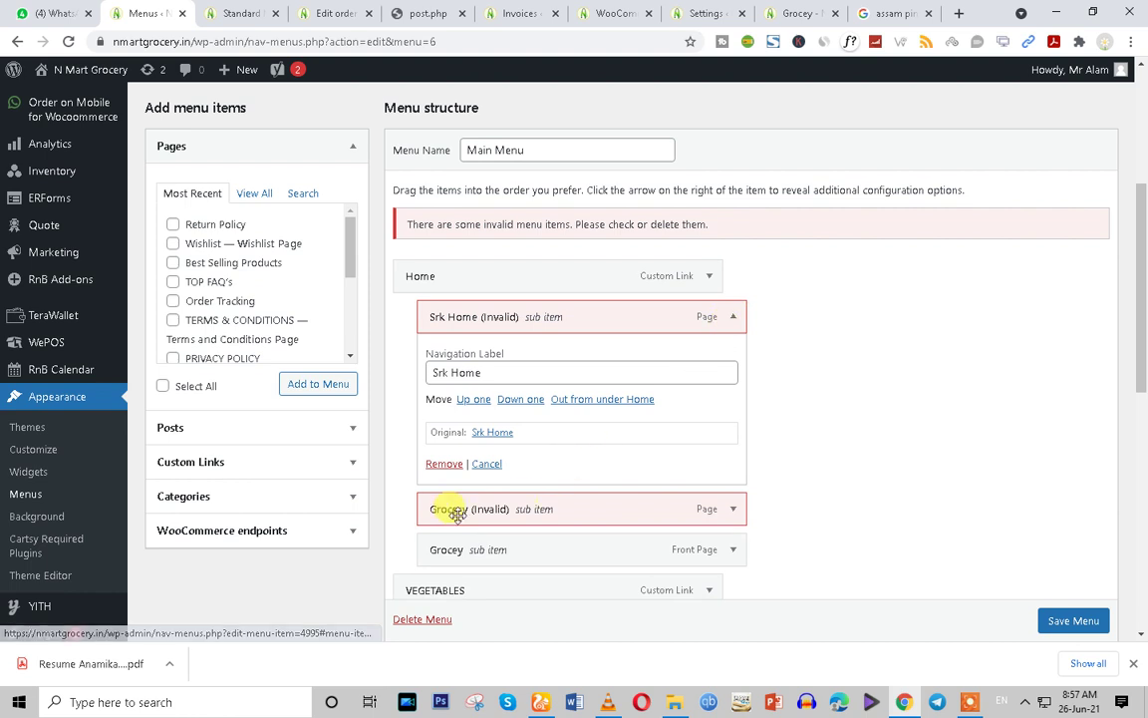
{"action": "left_click", "coordinate": [444, 466]}
{"action": "left_click", "coordinate": [730, 319]}
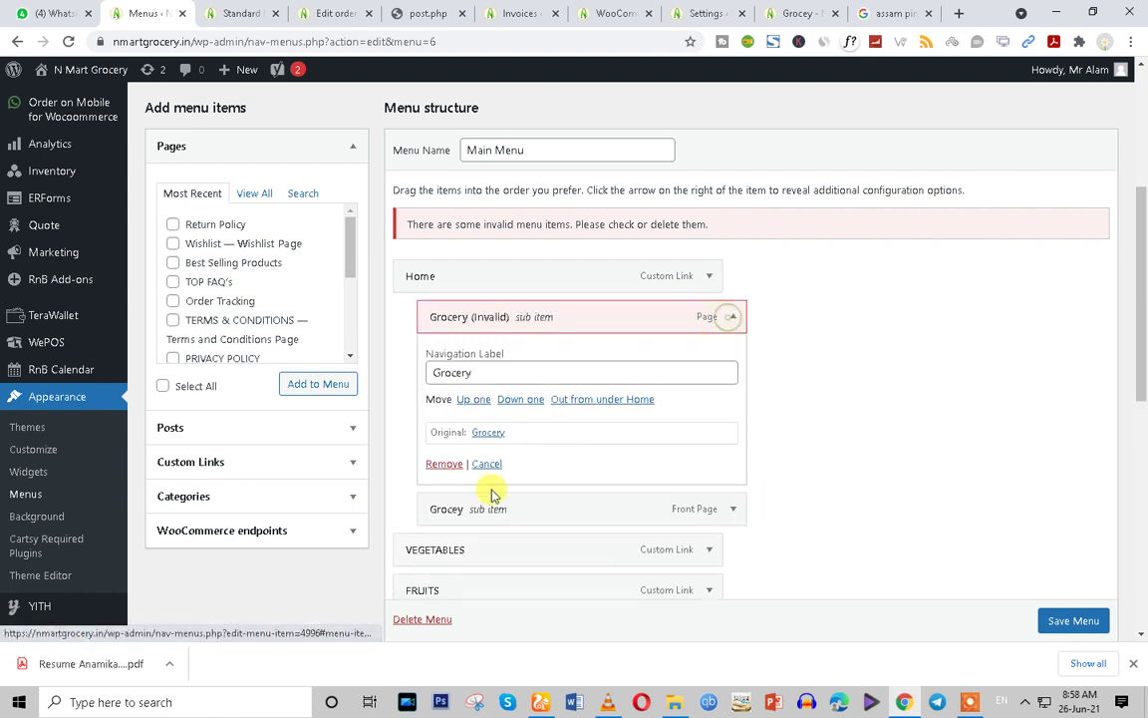
{"action": "left_click", "coordinate": [445, 467]}
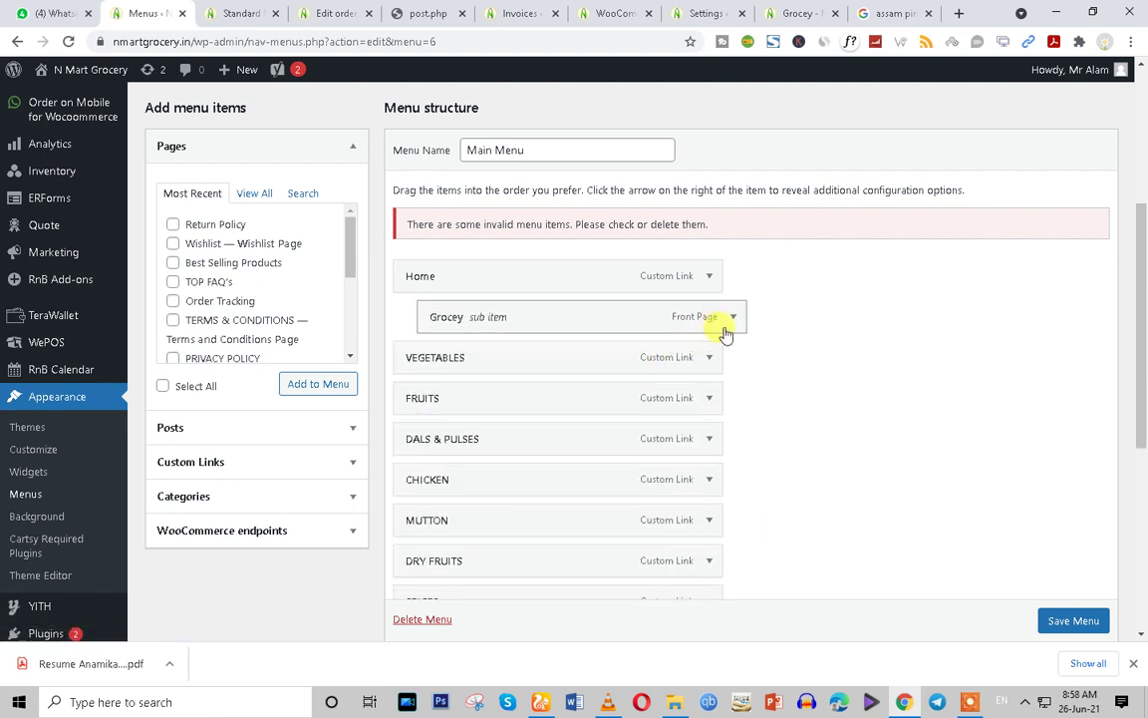
Remove the Home custom link item from the Main Menu
{"action": "left_click", "coordinate": [709, 279]}
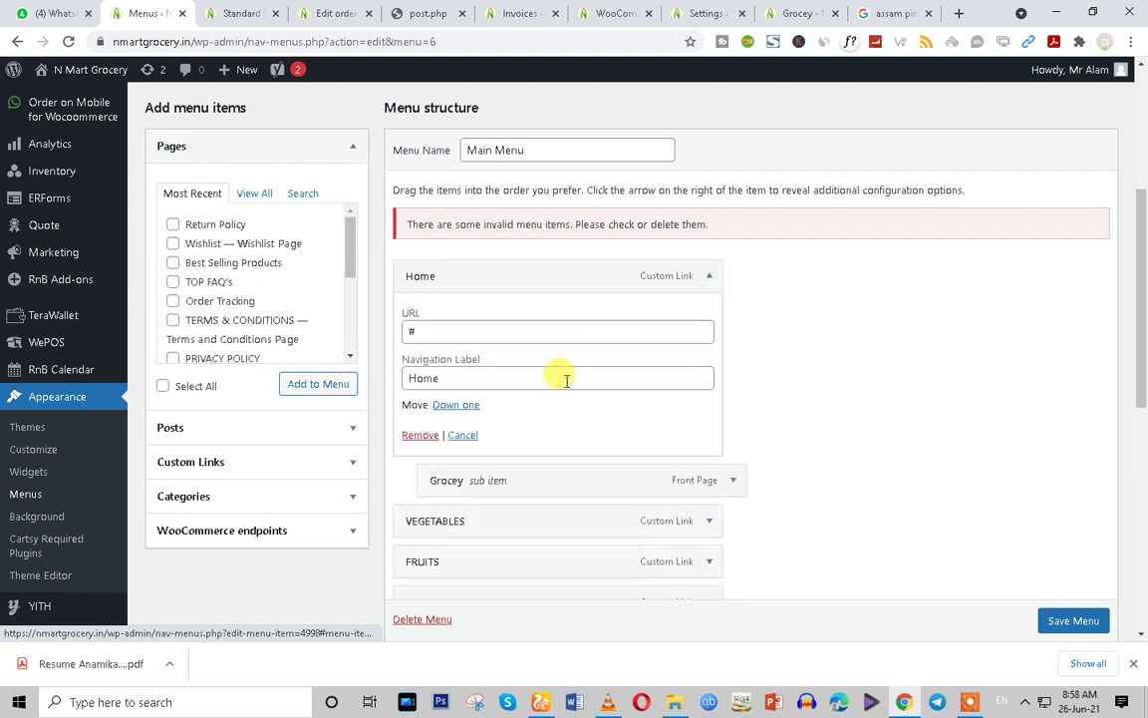
{"action": "left_click_drag", "start_coordinate": [428, 377], "coordinate": [295, 398]}
{"action": "key", "text": "BackSpace"}
{"action": "left_click", "coordinate": [407, 440]}
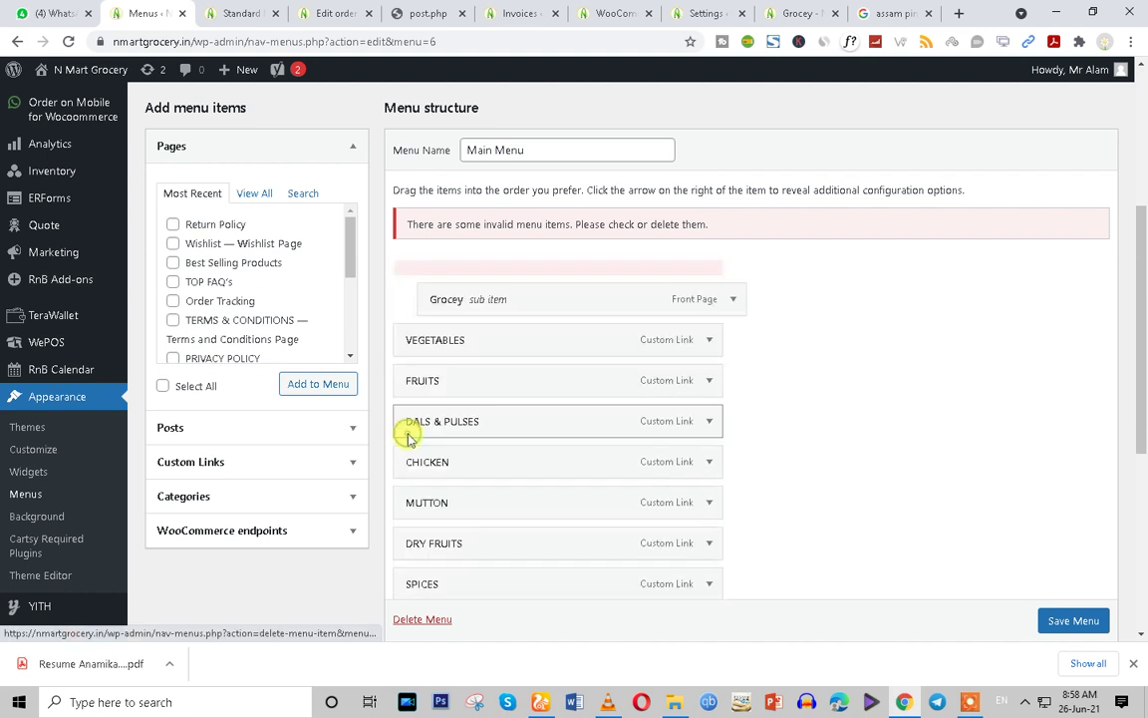
Change the navigation label of the Grocey front page item to Home and save the Main Menu
{"action": "left_click", "coordinate": [705, 276]}
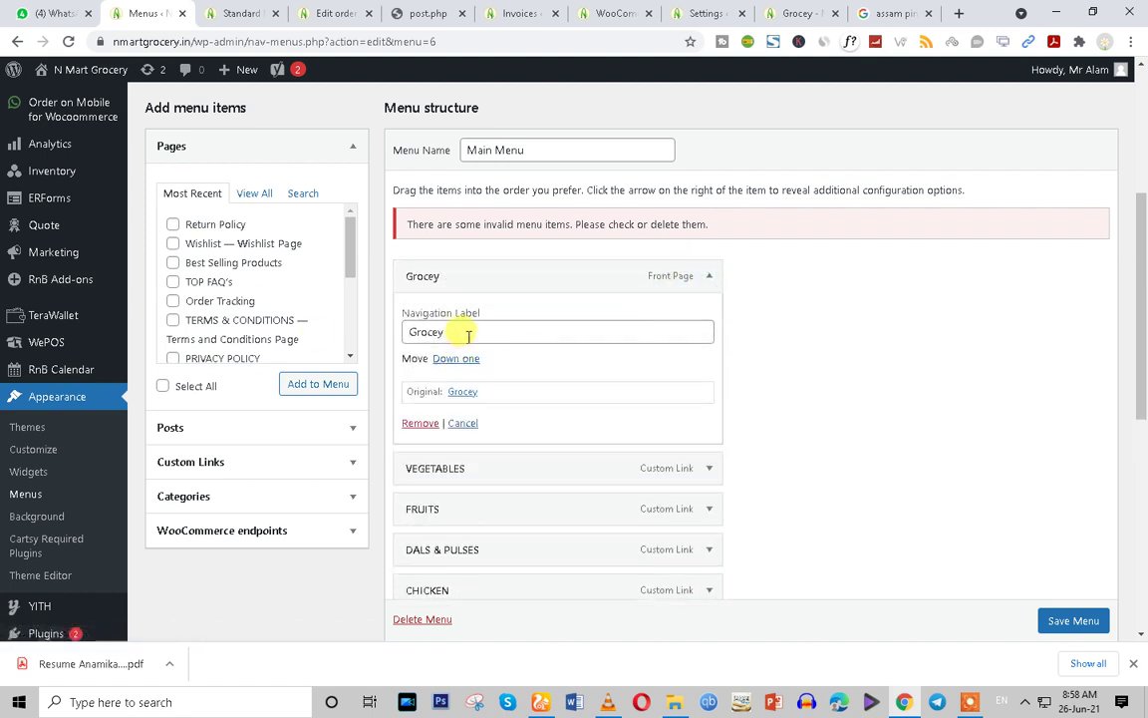
{"action": "left_click_drag", "start_coordinate": [461, 329], "coordinate": [297, 343]}
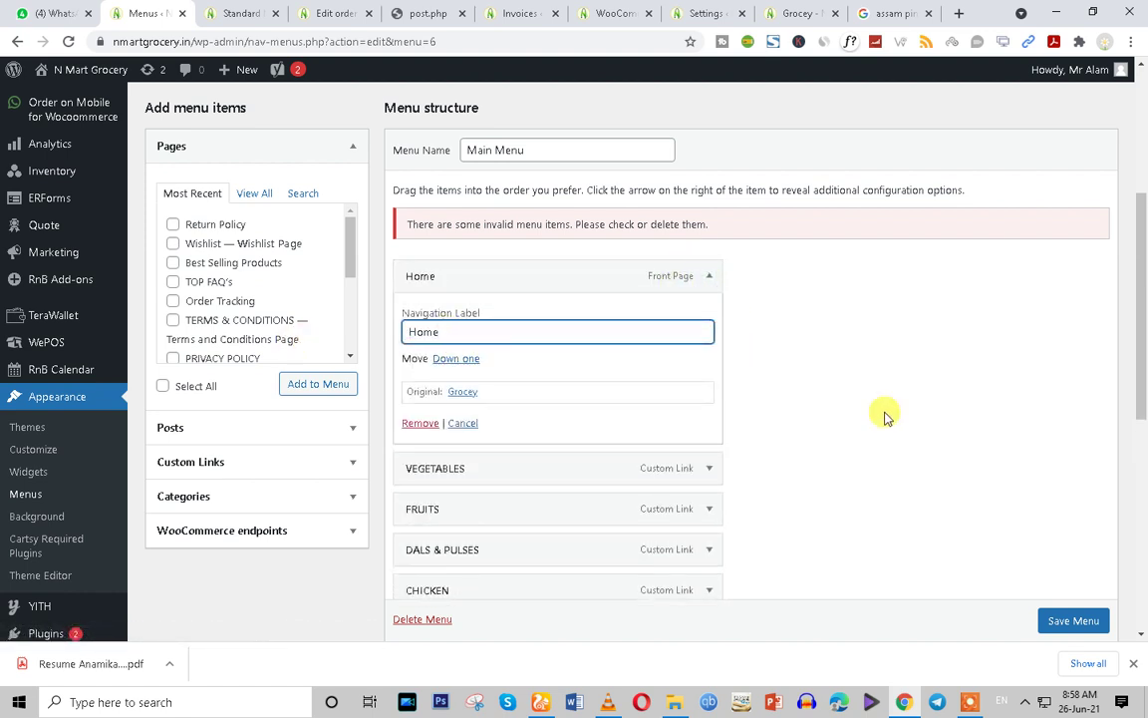
{"action": "left_click", "coordinate": [1058, 626]}
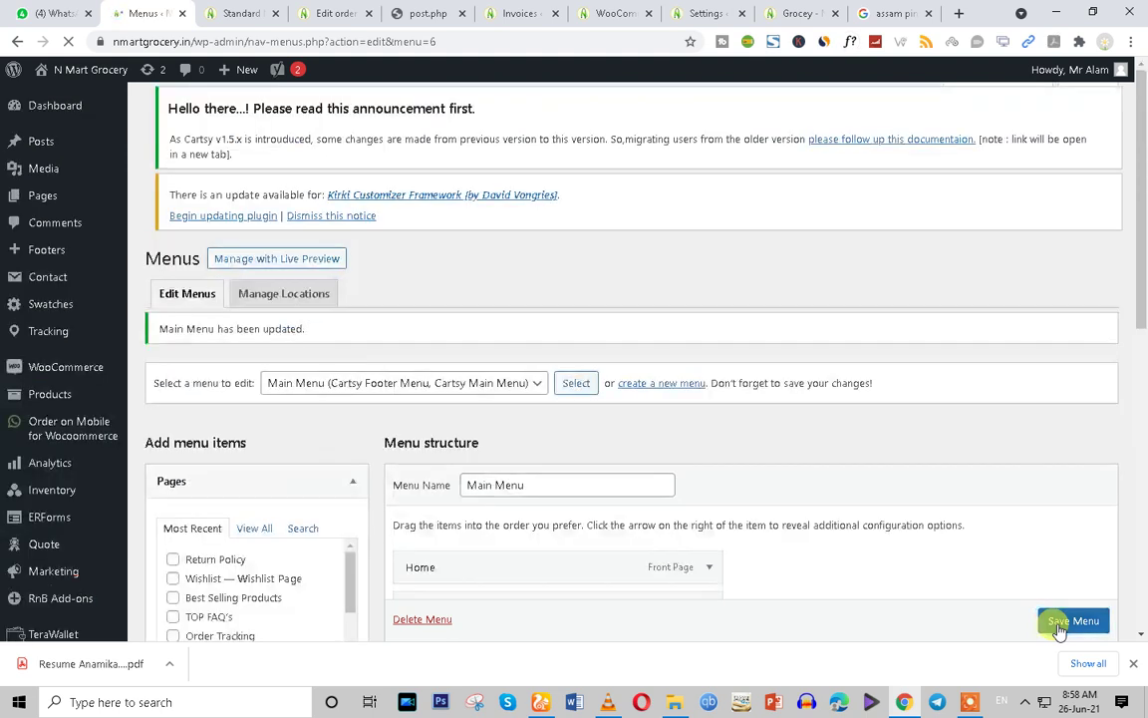
{"action": "scroll", "coordinate": [648, 538], "scroll_direction": "down", "scroll_amount": 3}
{"action": "scroll", "coordinate": [643, 538], "scroll_direction": "down", "scroll_amount": 4}
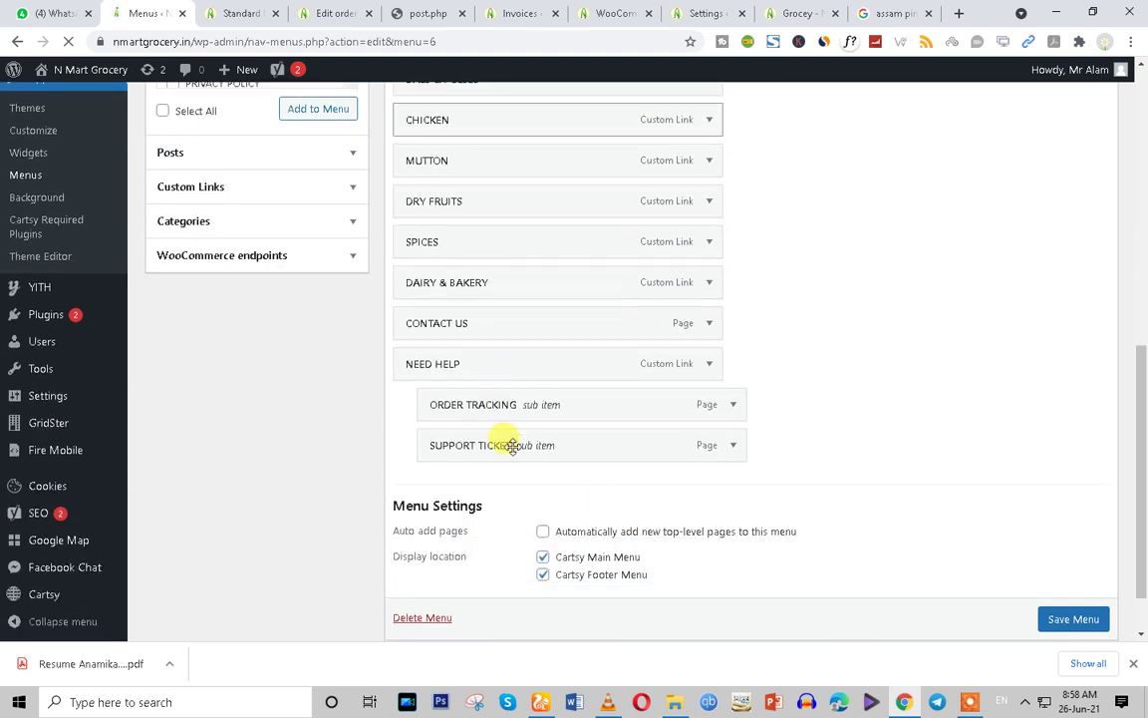
{"action": "left_click", "coordinate": [1056, 617]}
{"action": "scroll", "coordinate": [1053, 620], "scroll_direction": "down", "scroll_amount": 1}
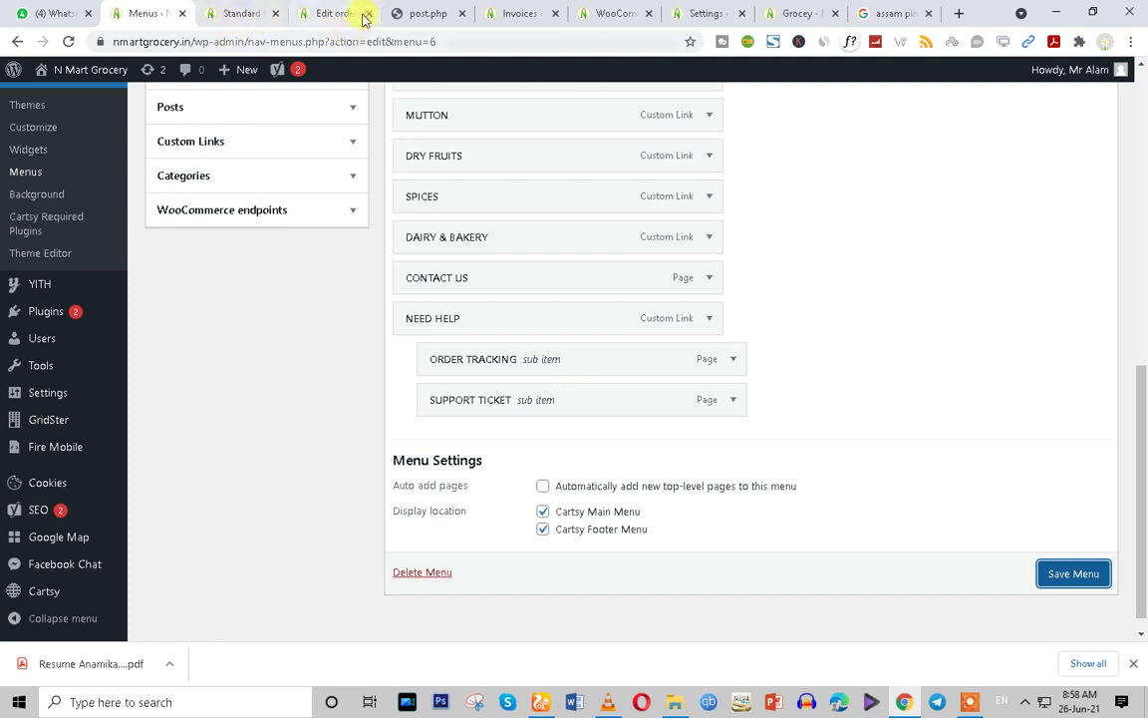
Find the open storefront home page among the browser tabs and view its footer
{"action": "left_click", "coordinate": [616, 13]}
{"action": "left_click", "coordinate": [698, 13]}
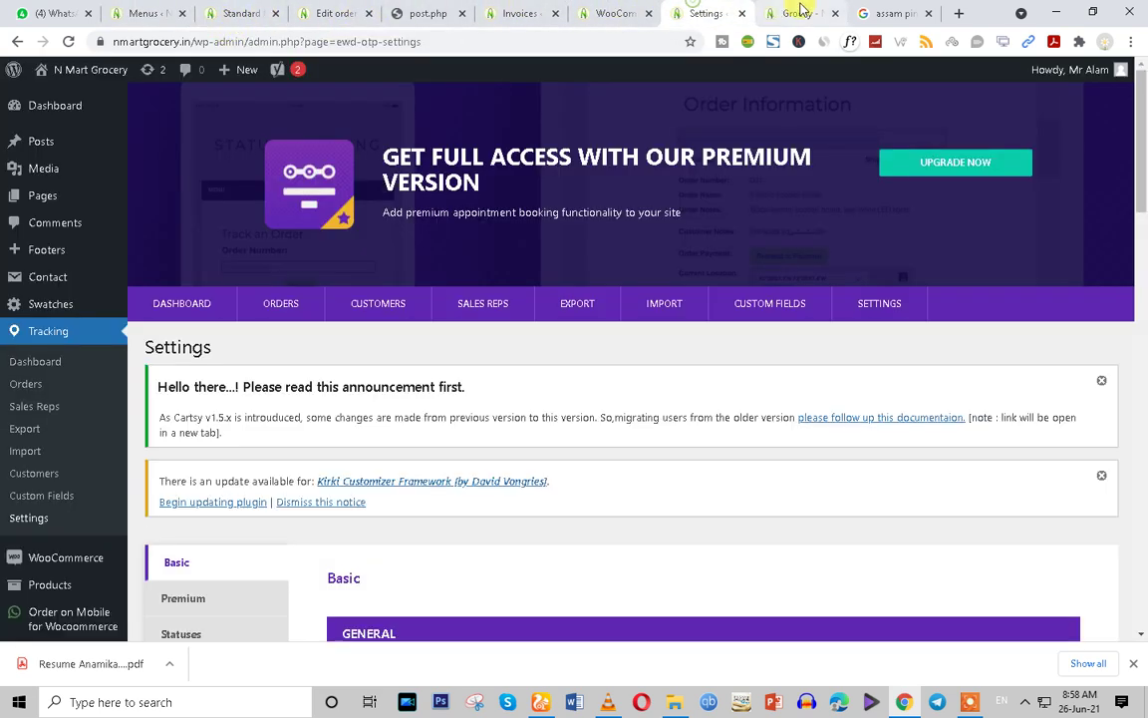
{"action": "left_click", "coordinate": [795, 12]}
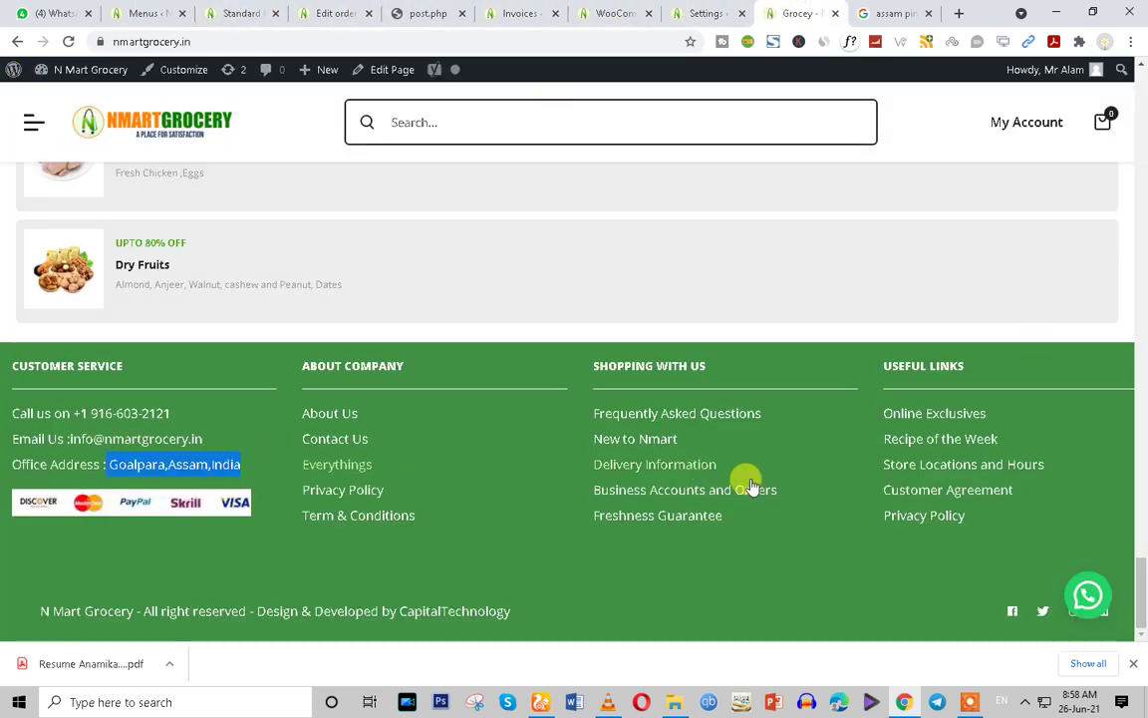
{"action": "left_click", "coordinate": [467, 523]}
{"action": "left_click", "coordinate": [431, 564]}
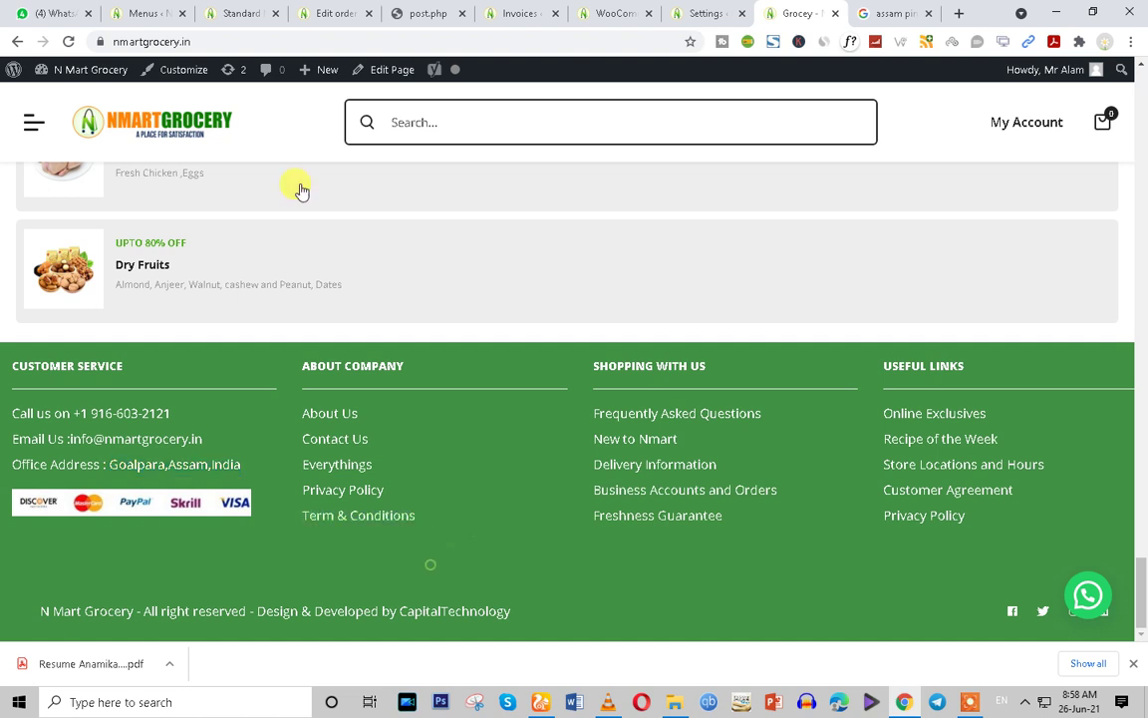
Return to the admin area and open the list of the site's footers
{"action": "left_click", "coordinate": [140, 10]}
{"action": "scroll", "coordinate": [84, 386], "scroll_direction": "up", "scroll_amount": 4}
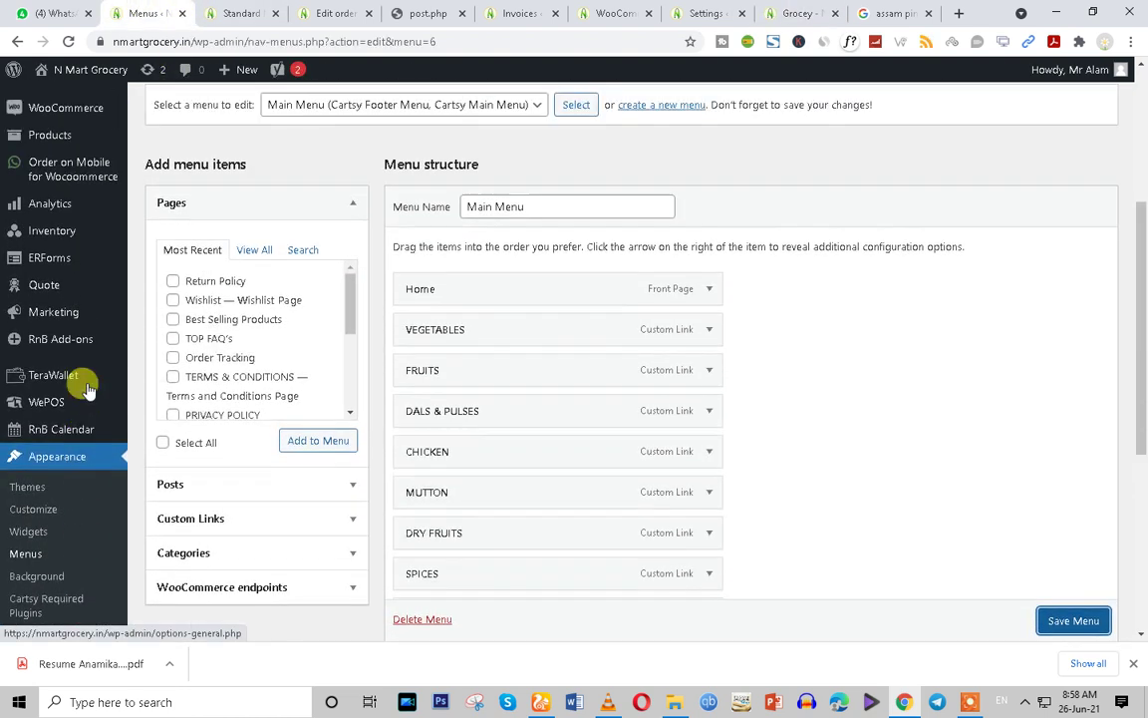
{"action": "scroll", "coordinate": [77, 322], "scroll_direction": "up", "scroll_amount": 3}
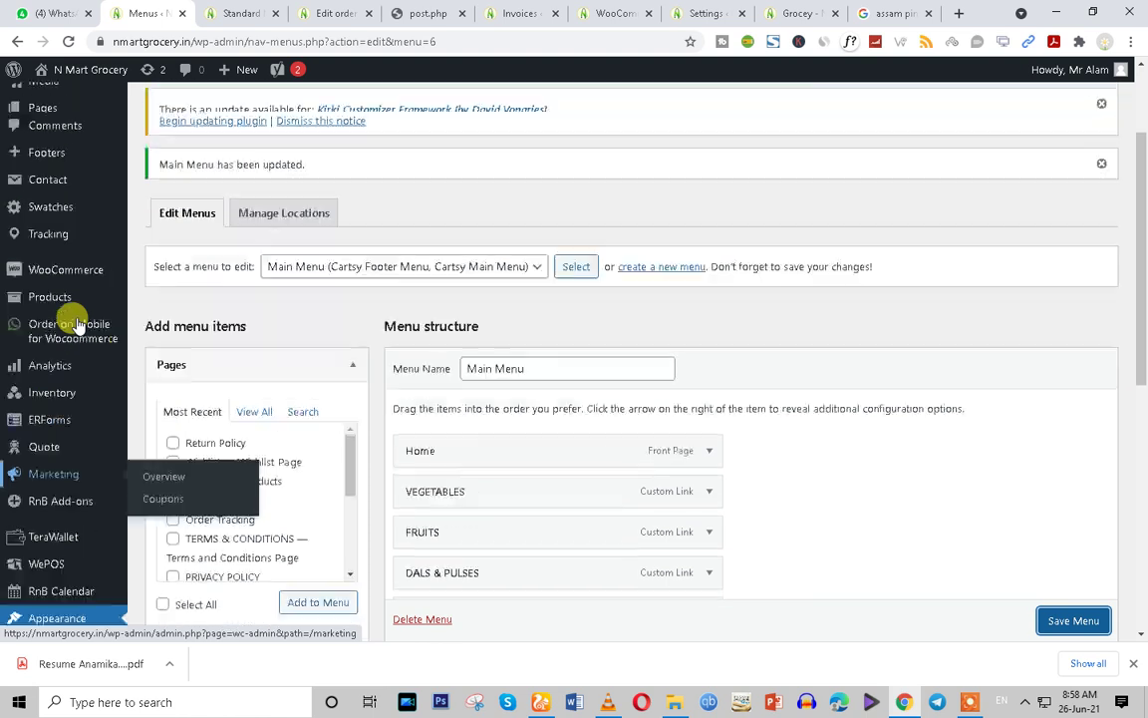
{"action": "scroll", "coordinate": [75, 319], "scroll_direction": "up", "scroll_amount": 3}
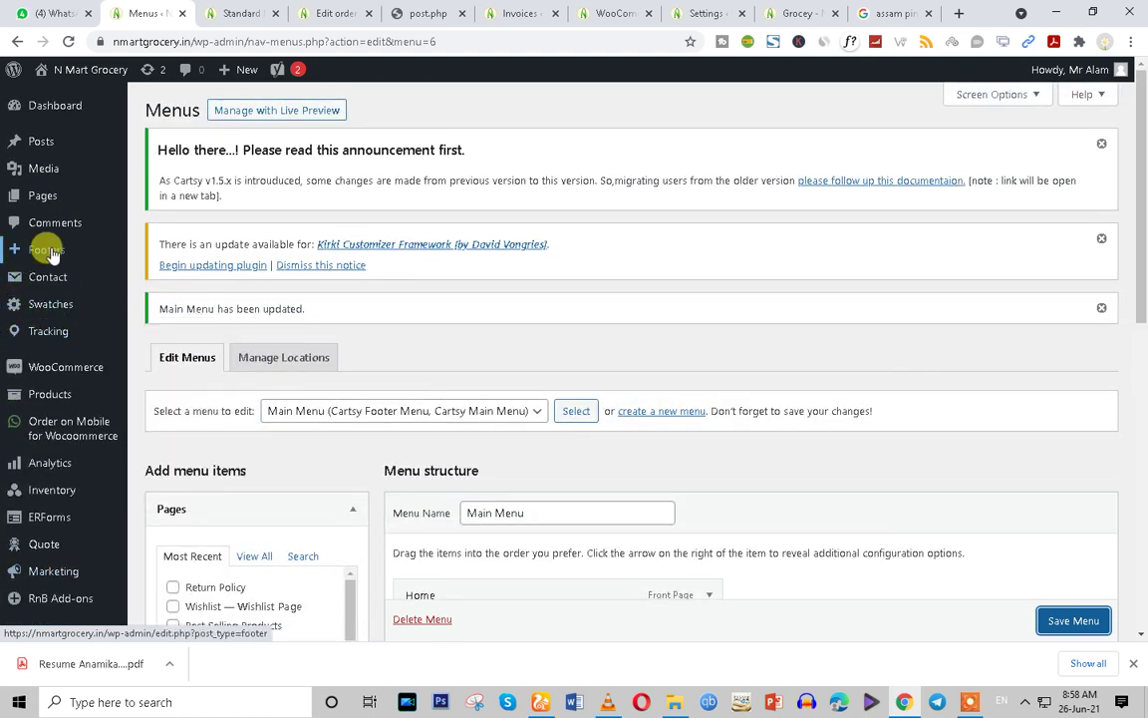
{"action": "left_click", "coordinate": [52, 254]}
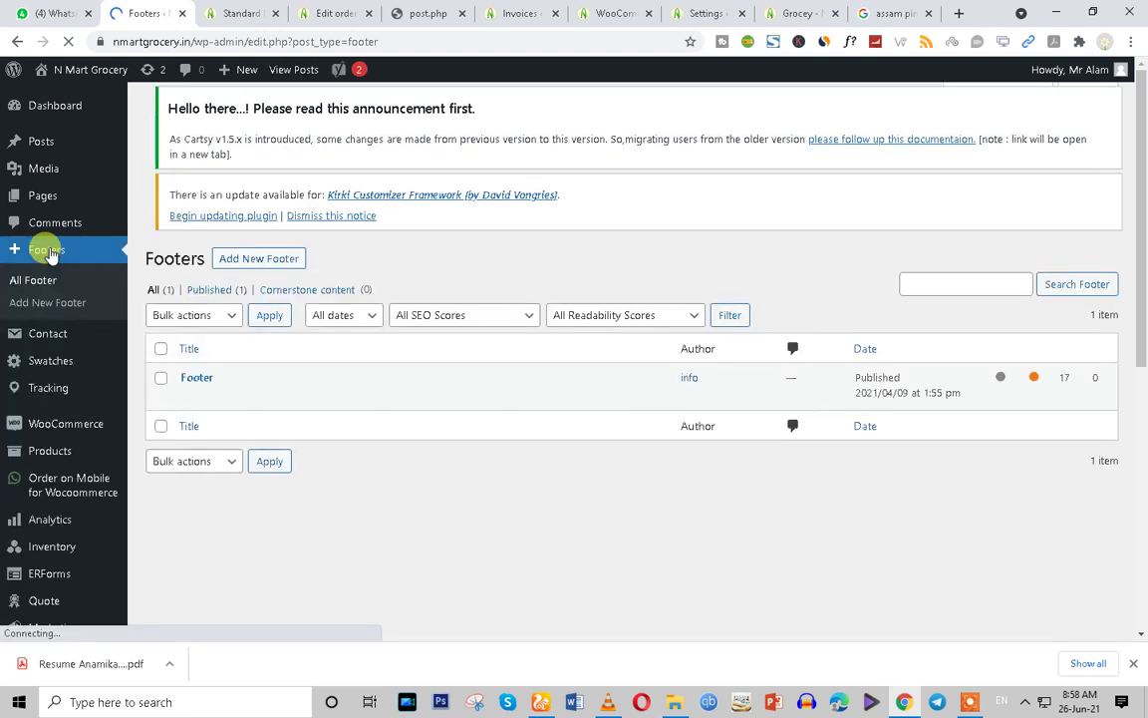
Open the existing Footer entry for editing and highlight the office address in the storefront home page's footer
{"action": "mouse_move", "coordinate": [216, 398]}
{"action": "left_click", "coordinate": [189, 419]}
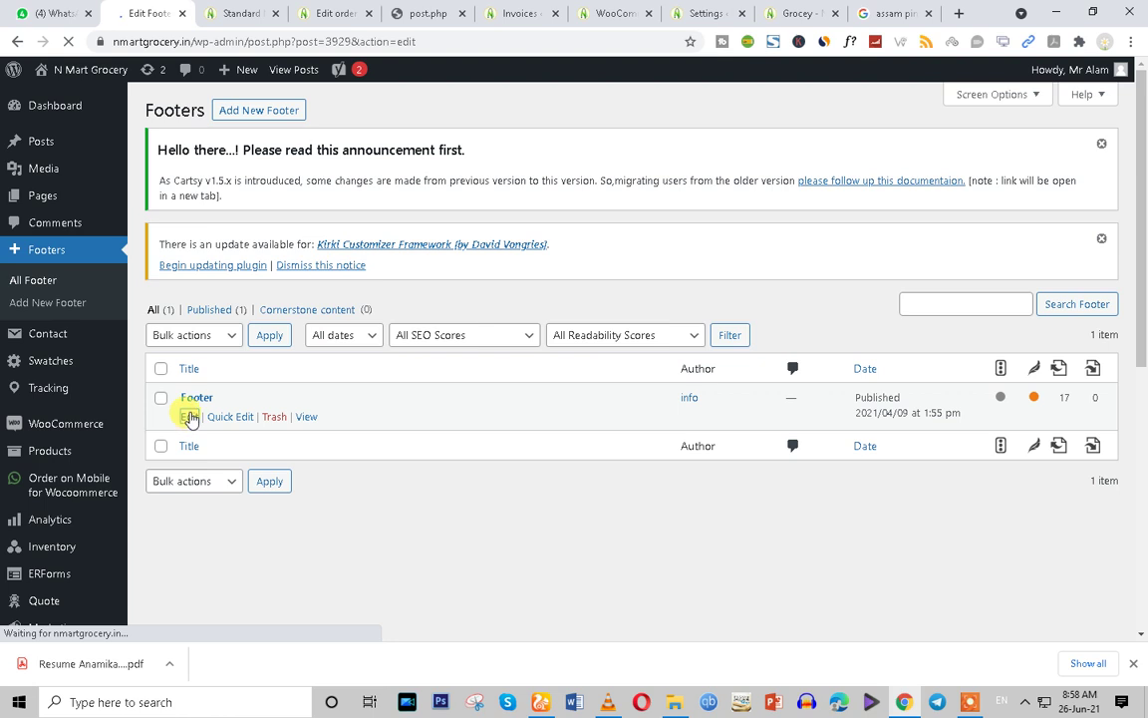
{"action": "left_click", "coordinate": [787, 13]}
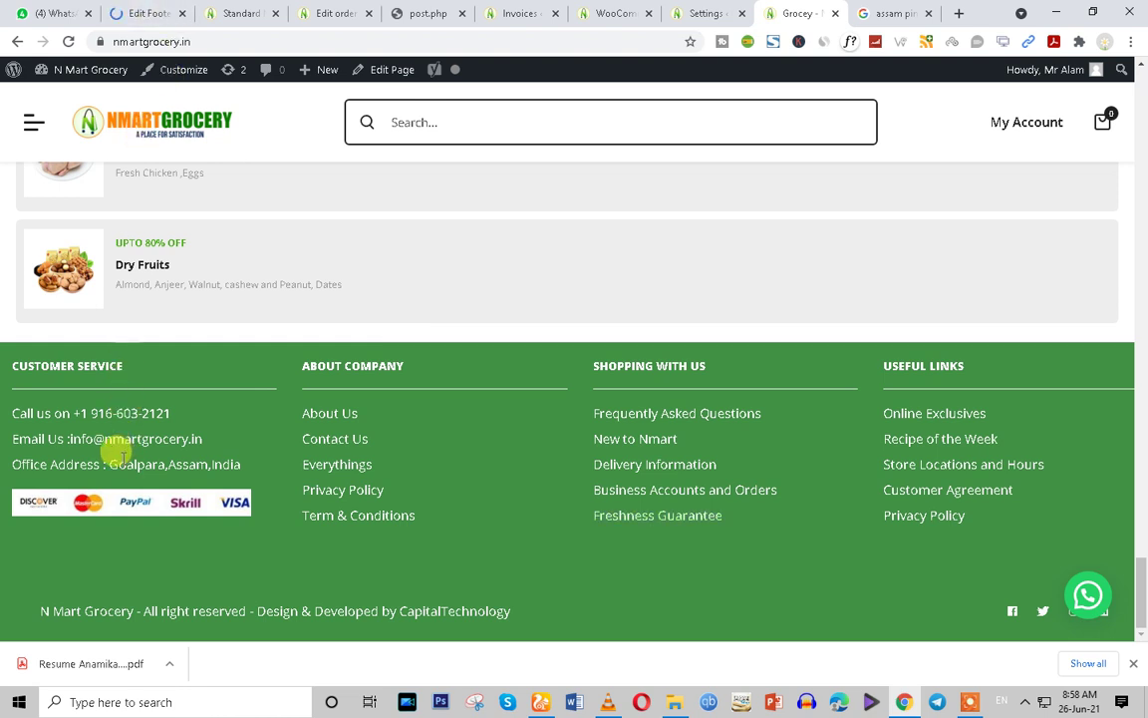
{"action": "left_click_drag", "start_coordinate": [105, 461], "coordinate": [225, 457]}
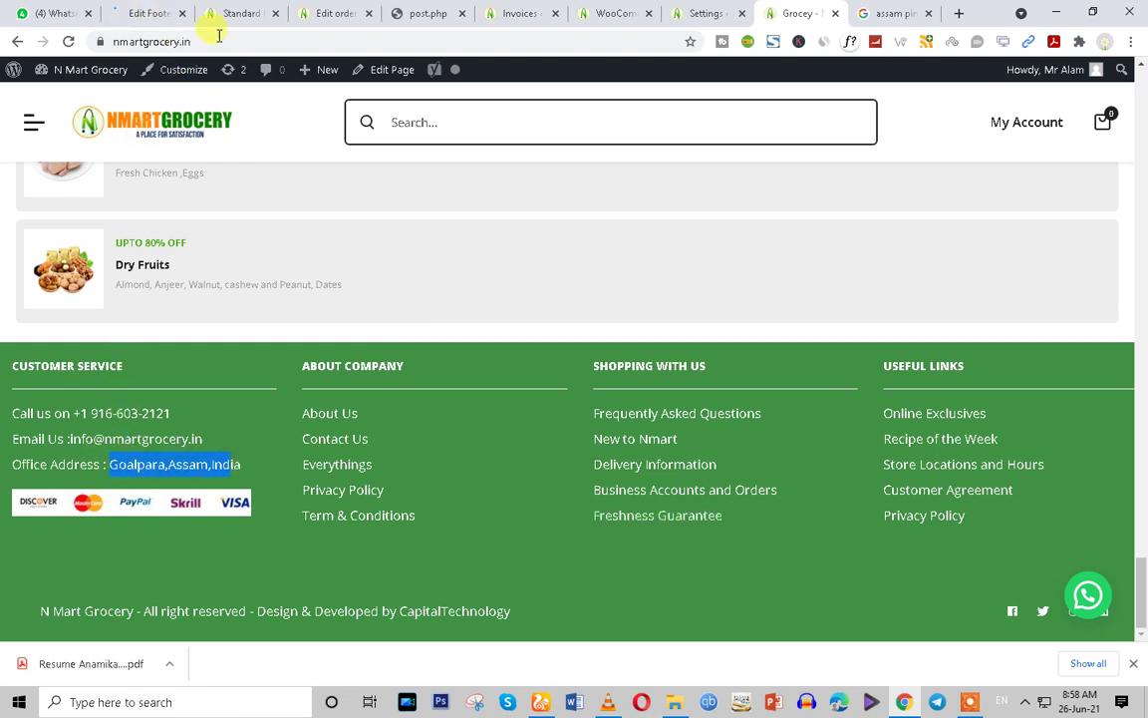
Return to the footer editor and locate the Office Address line in the footer's HTML code
{"action": "left_click", "coordinate": [145, 12]}
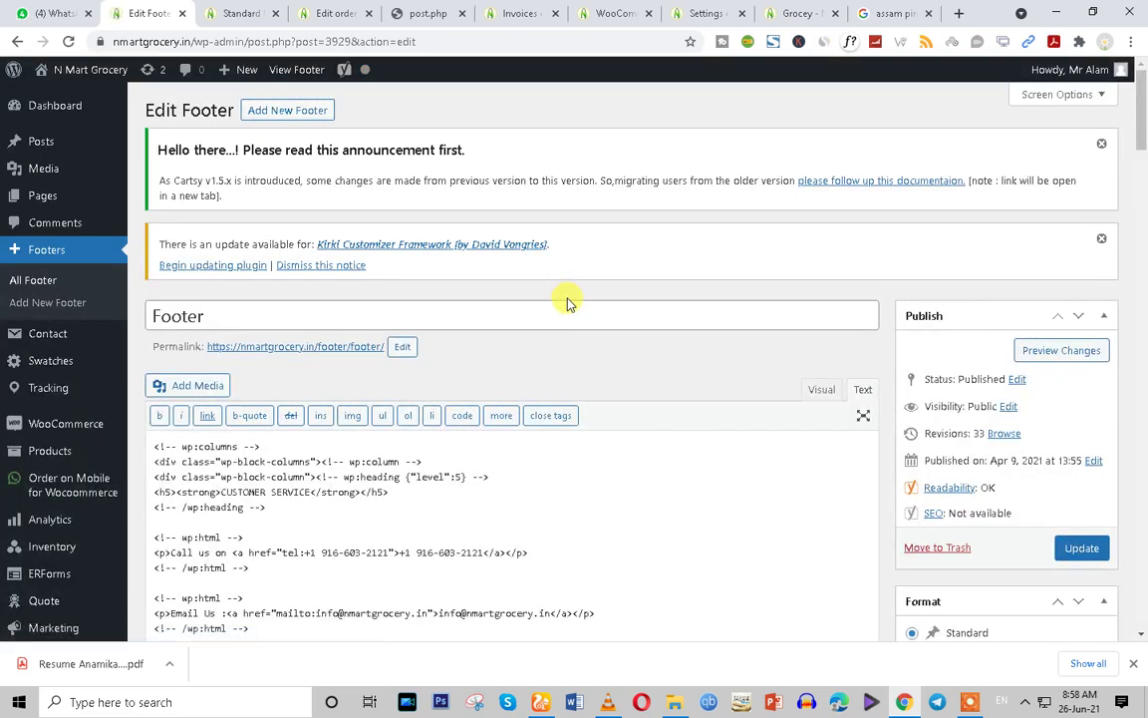
{"action": "scroll", "coordinate": [558, 299], "scroll_direction": "down", "scroll_amount": 3}
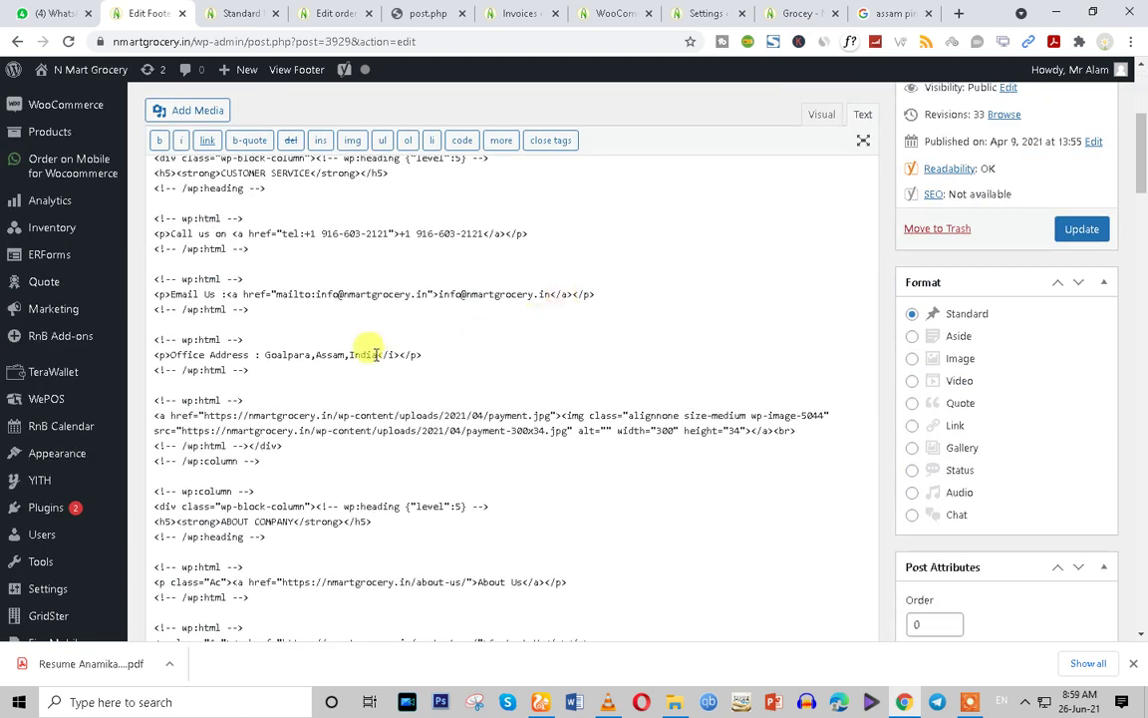
{"action": "scroll", "coordinate": [373, 355], "scroll_direction": "up", "scroll_amount": 2}
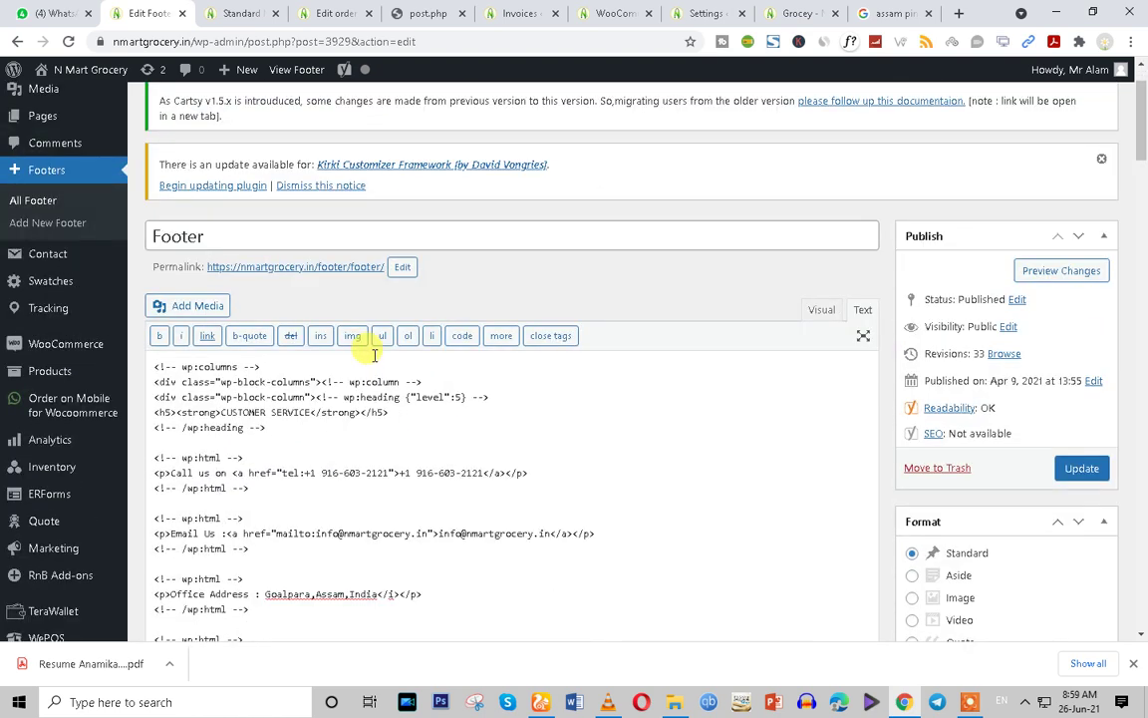
{"action": "scroll", "coordinate": [372, 355], "scroll_direction": "down", "scroll_amount": 3}
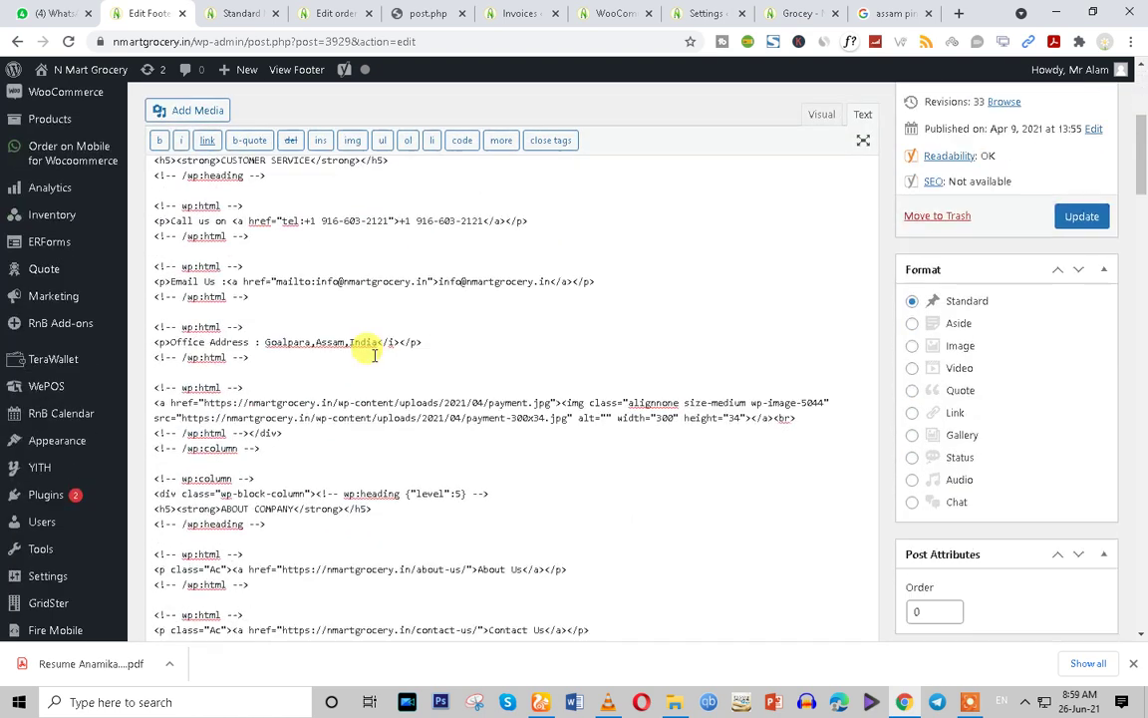
{"action": "left_click", "coordinate": [293, 324]}
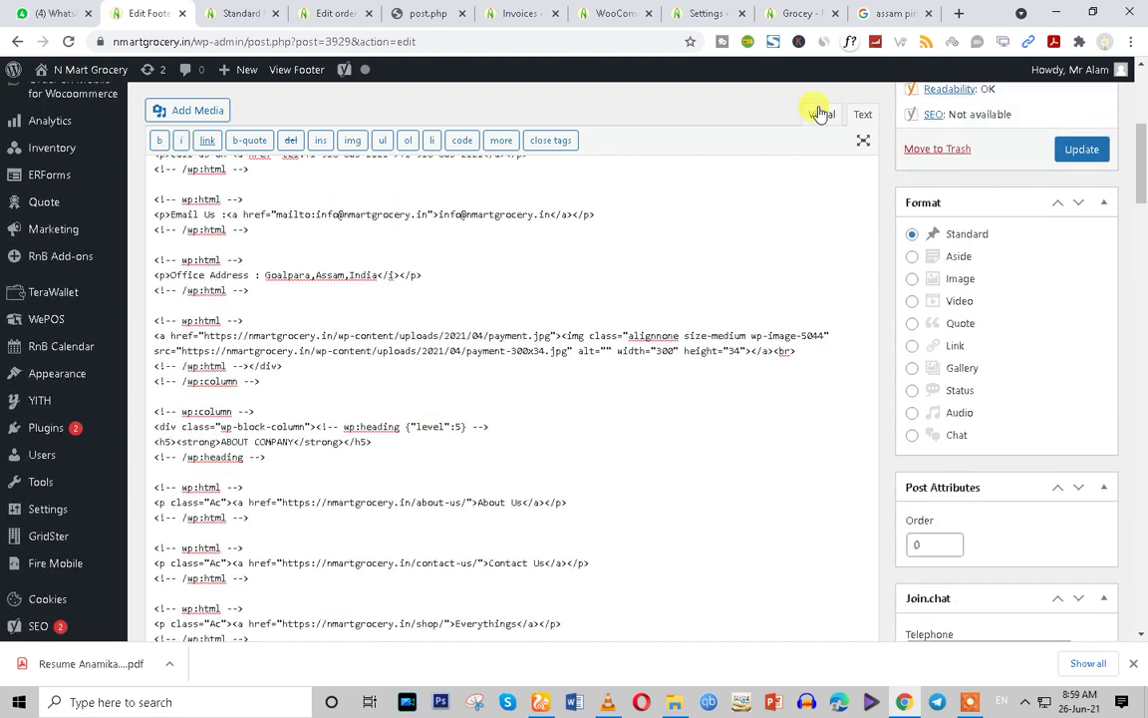
Review the footer's headings and links in the visual editor and return to the code view
{"action": "left_click", "coordinate": [819, 114]}
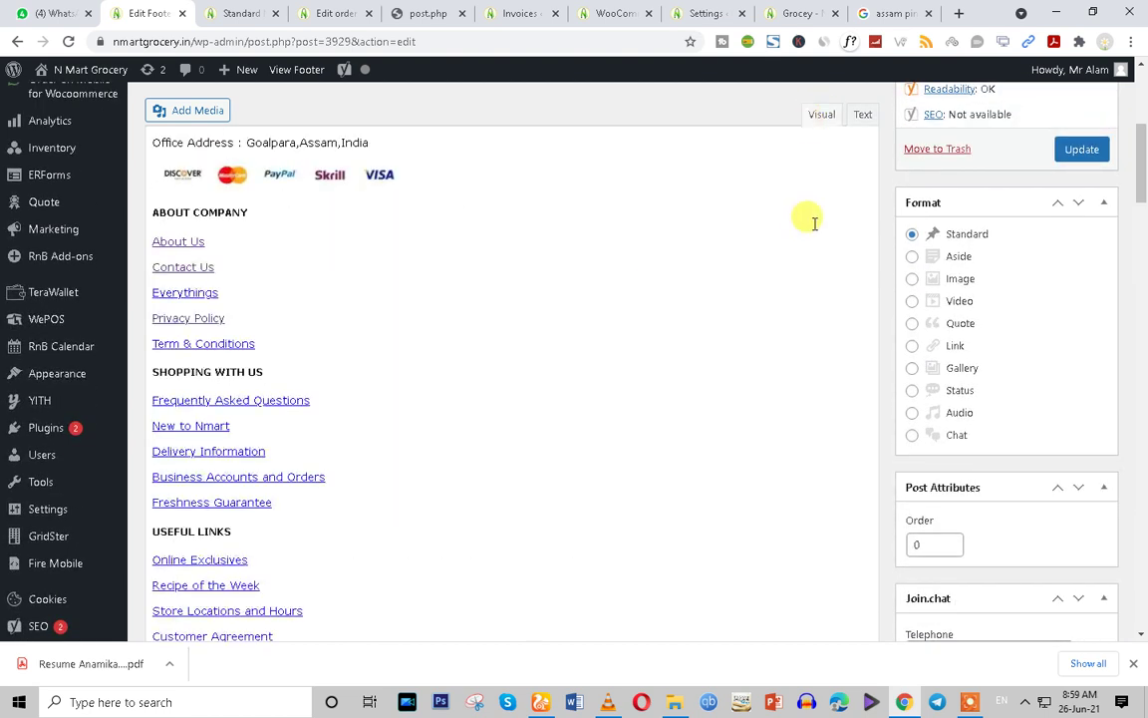
{"action": "scroll", "coordinate": [287, 511], "scroll_direction": "down", "scroll_amount": 2}
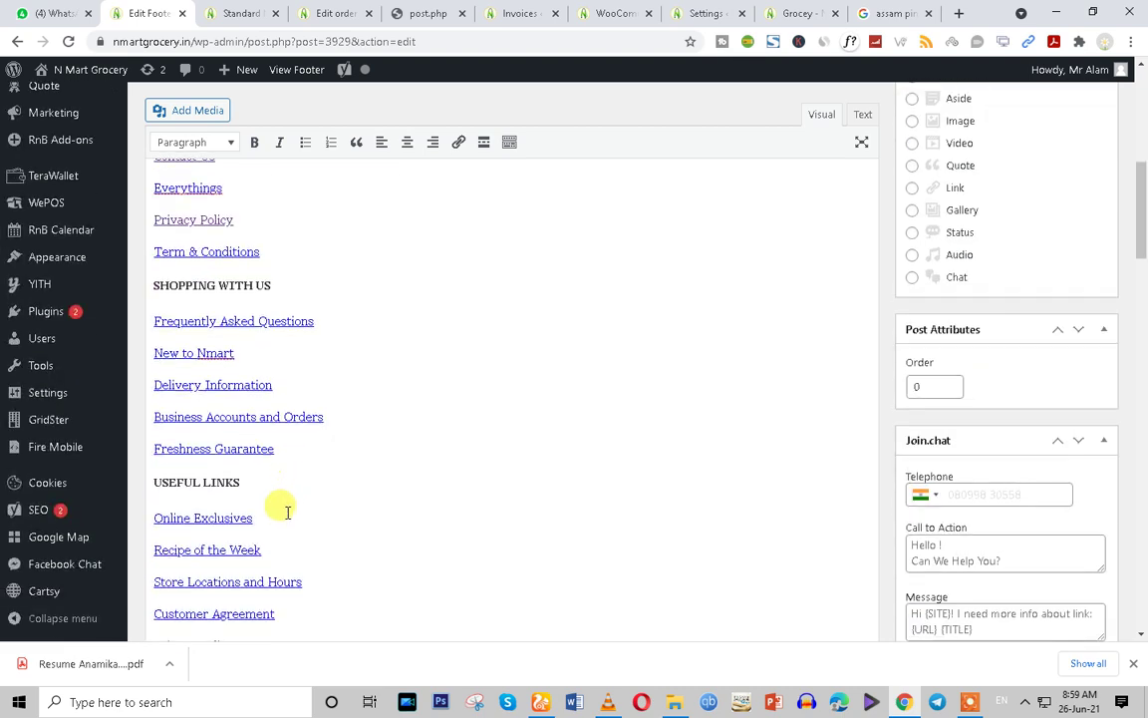
{"action": "scroll", "coordinate": [277, 552], "scroll_direction": "down", "scroll_amount": 5}
{"action": "scroll", "coordinate": [282, 551], "scroll_direction": "up", "scroll_amount": 7}
{"action": "scroll", "coordinate": [613, 467], "scroll_direction": "up", "scroll_amount": 5}
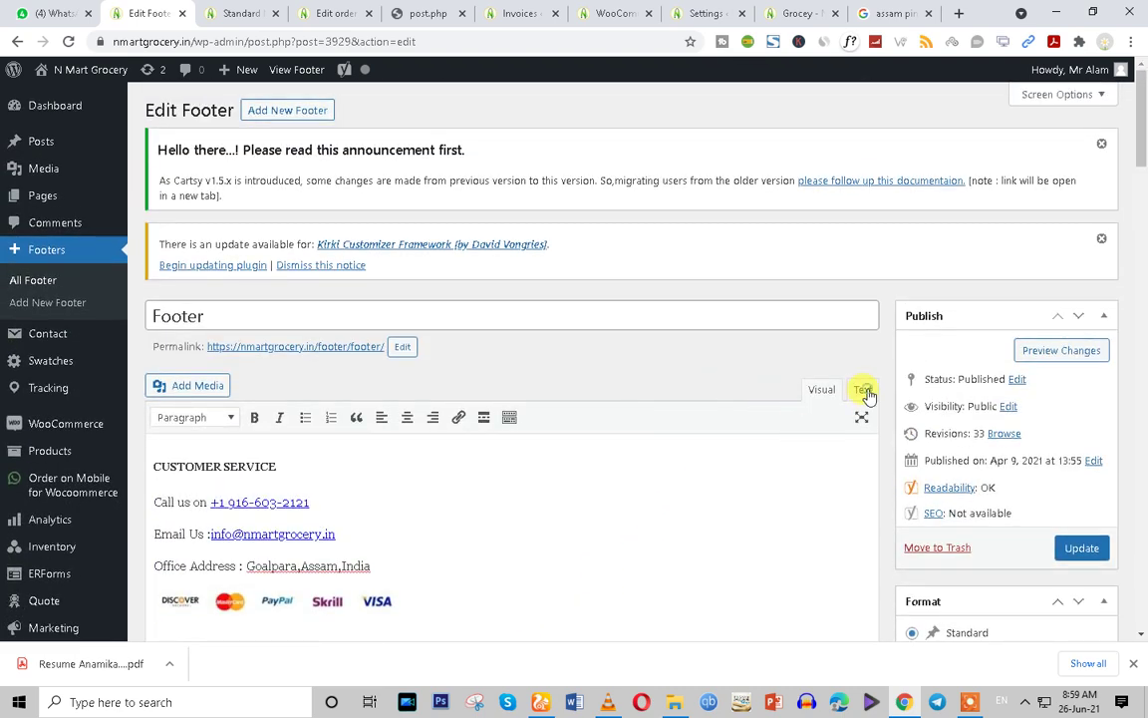
{"action": "left_click", "coordinate": [863, 390]}
{"action": "scroll", "coordinate": [760, 344], "scroll_direction": "up", "scroll_amount": 4}
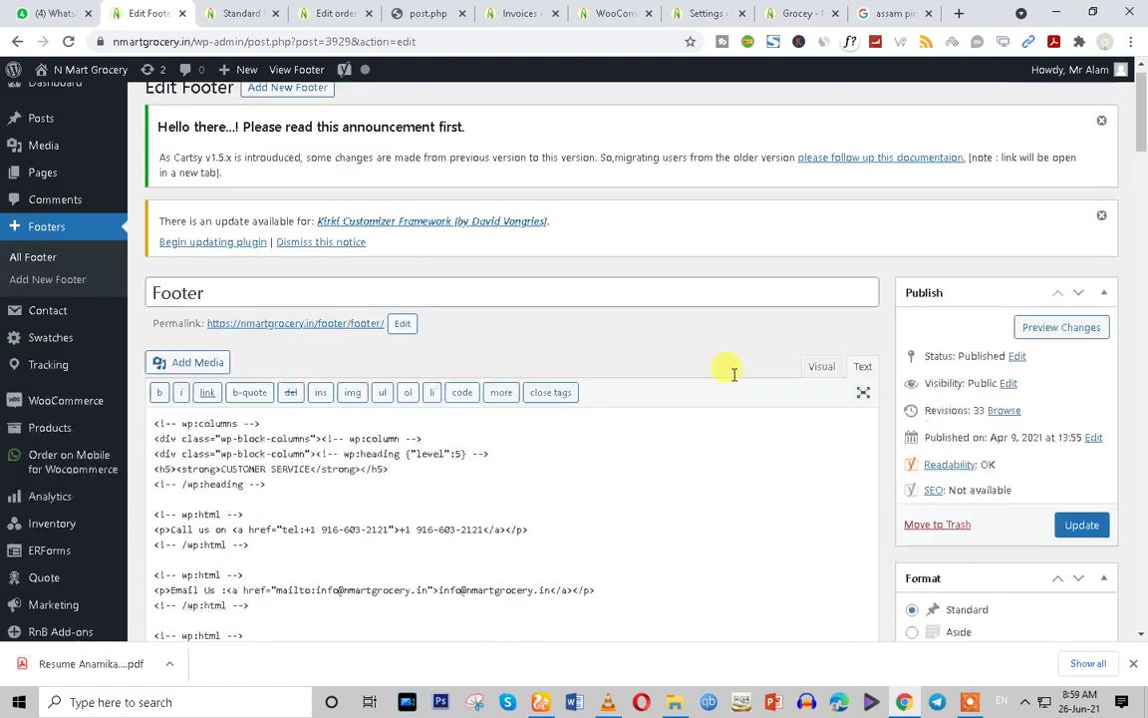
{"action": "scroll", "coordinate": [734, 376], "scroll_direction": "up", "scroll_amount": 1}
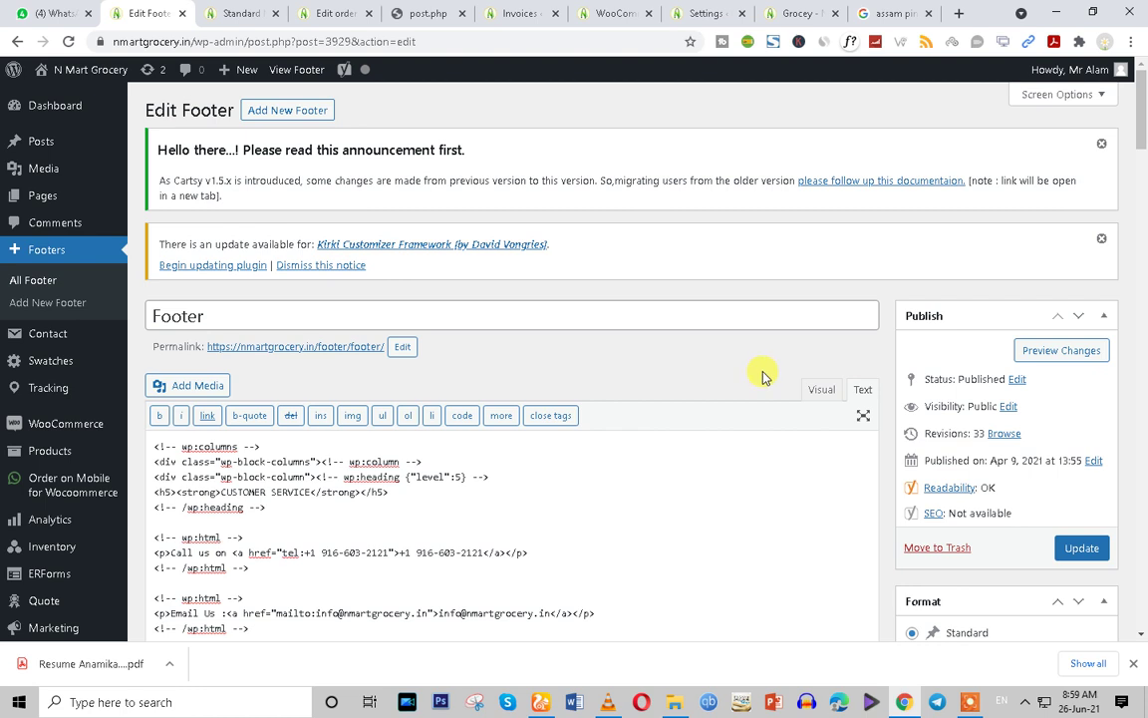
Go back to the list of all footers and dismiss the Kirki update notice and the Cartsy announcement
{"action": "left_click", "coordinate": [42, 287]}
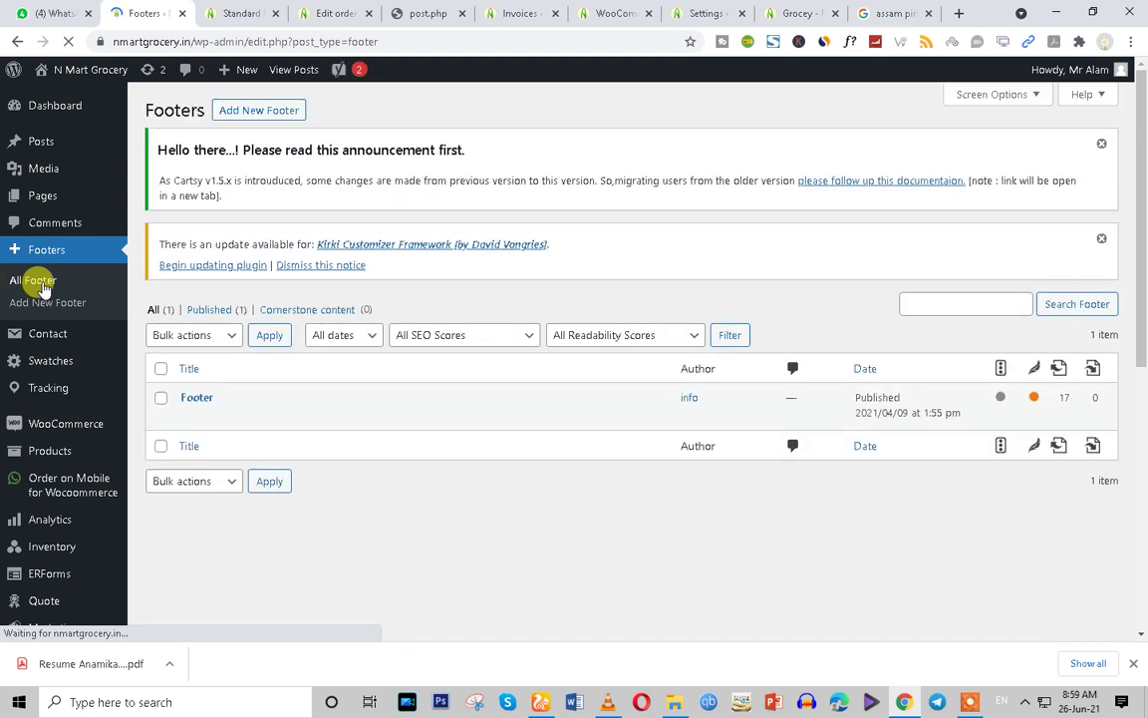
{"action": "scroll", "coordinate": [277, 319], "scroll_direction": "down", "scroll_amount": 1}
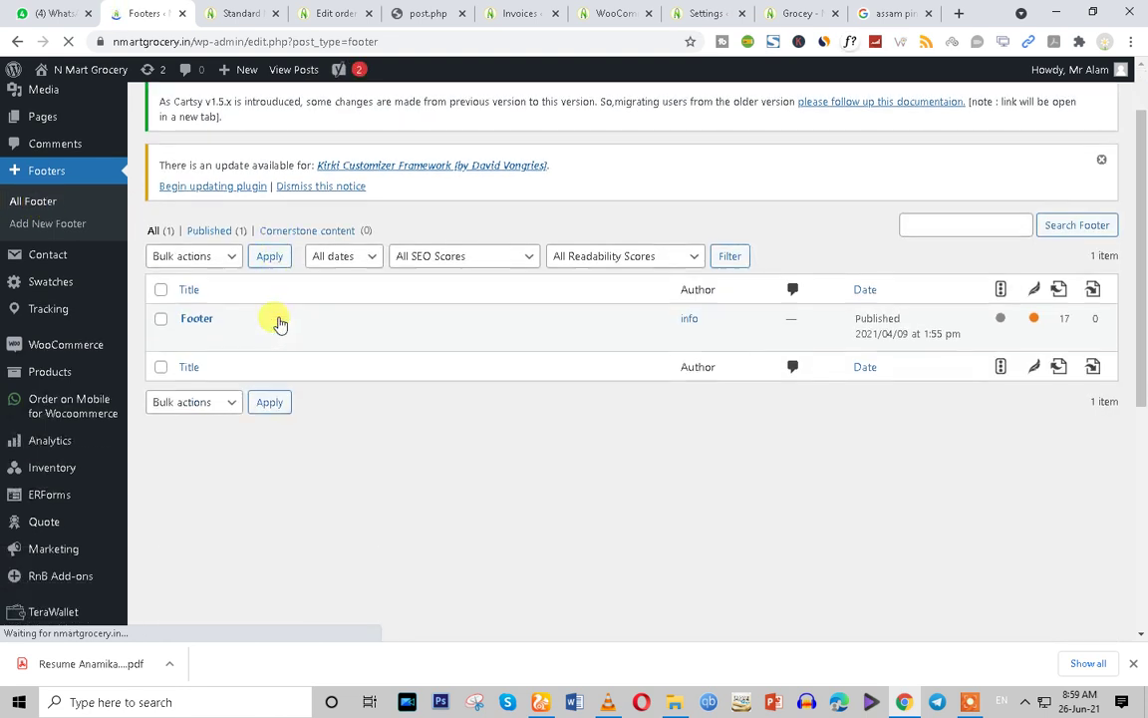
{"action": "scroll", "coordinate": [277, 319], "scroll_direction": "up", "scroll_amount": 1}
{"action": "left_click", "coordinate": [1101, 239]}
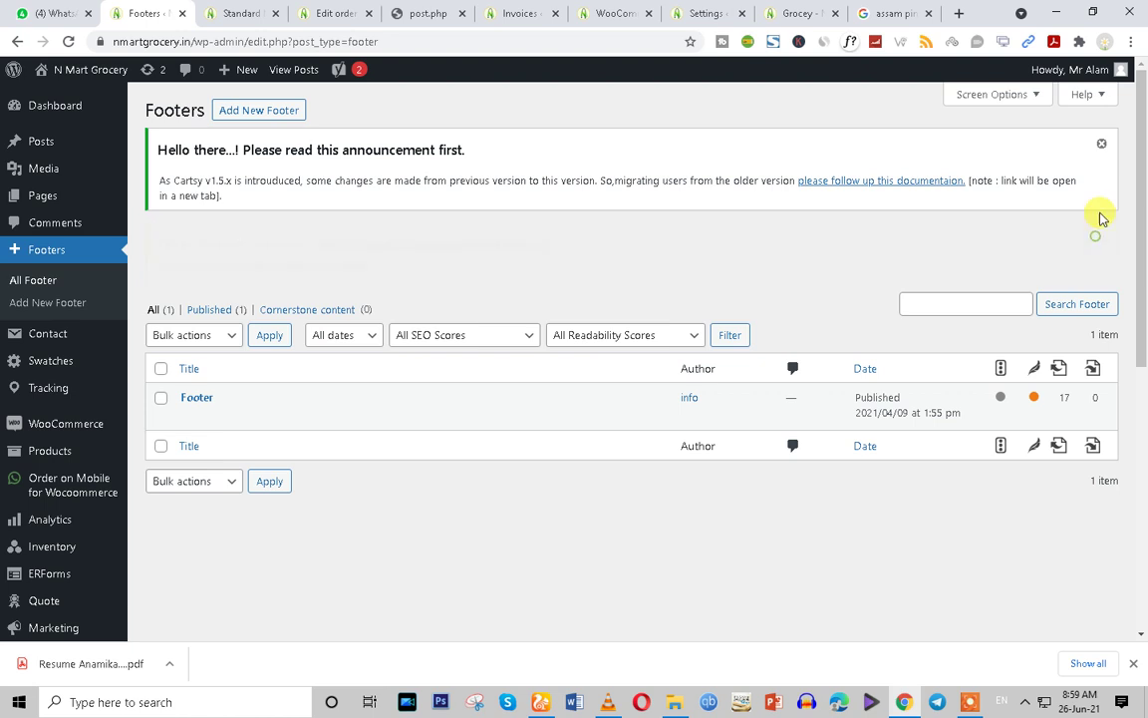
{"action": "left_click", "coordinate": [1101, 144]}
Load the storefront home page afresh and browse forward through the Shop By Category carousel
{"action": "left_click", "coordinate": [798, 13]}
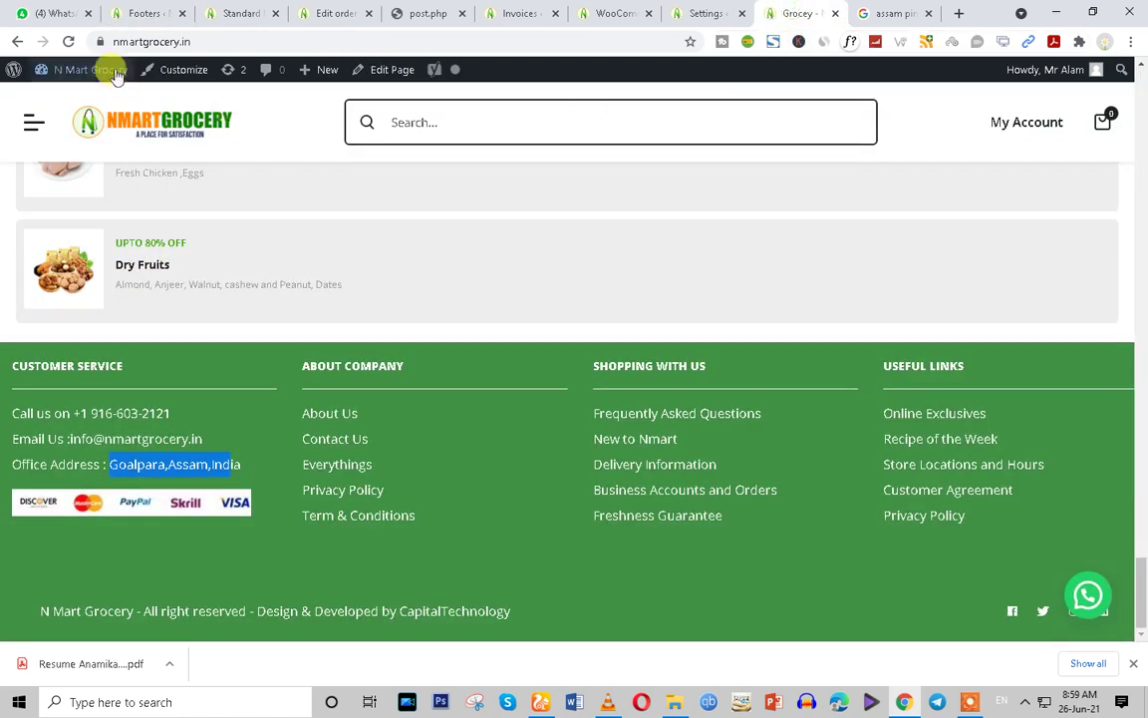
{"action": "scroll", "coordinate": [520, 390], "scroll_direction": "up", "scroll_amount": 4}
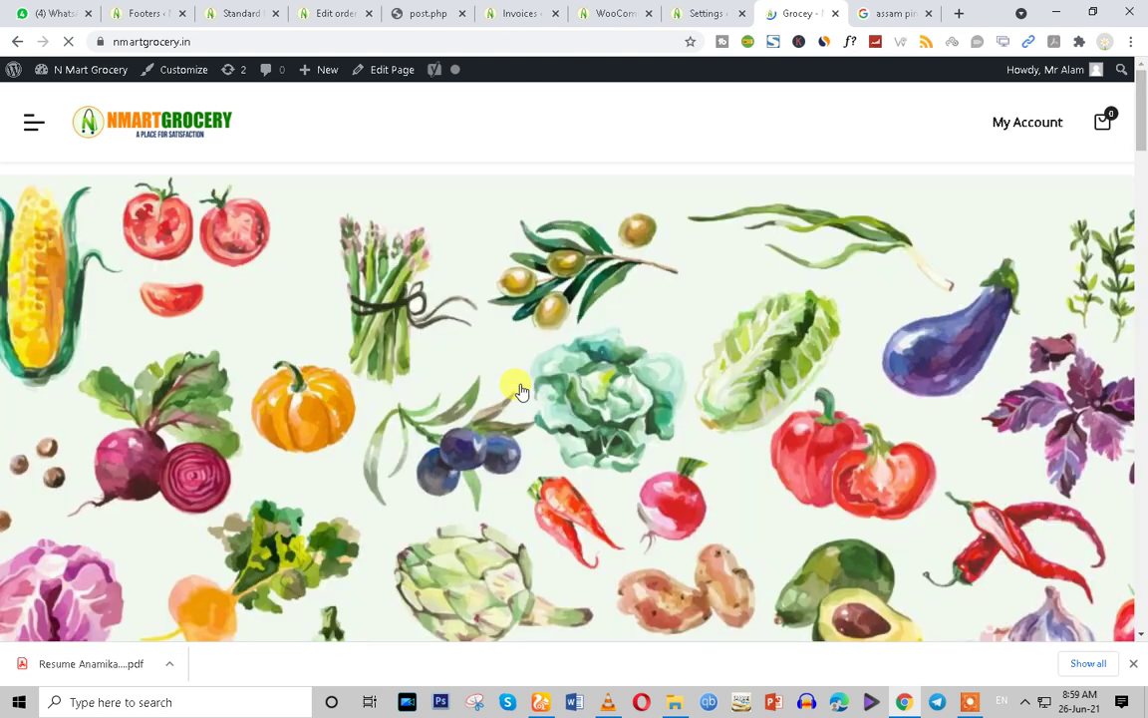
{"action": "scroll", "coordinate": [520, 389], "scroll_direction": "down", "scroll_amount": 4}
{"action": "scroll", "coordinate": [518, 390], "scroll_direction": "down", "scroll_amount": 3}
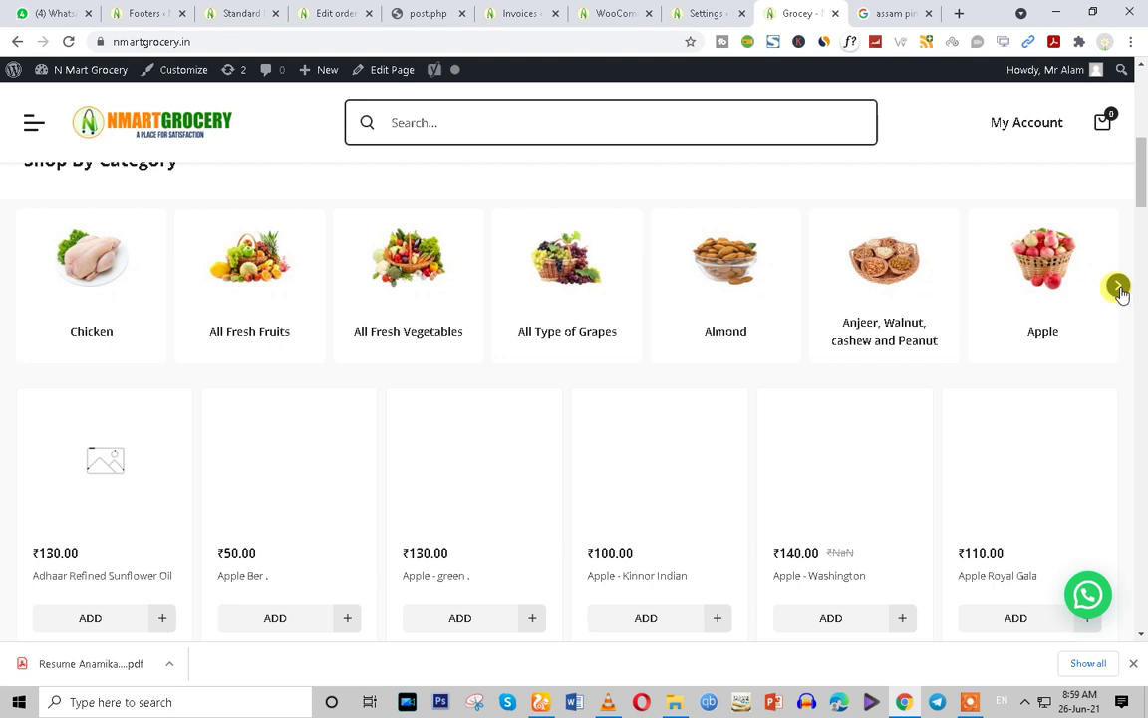
{"action": "left_click", "coordinate": [1119, 289]}
{"action": "left_click", "coordinate": [1119, 289]}
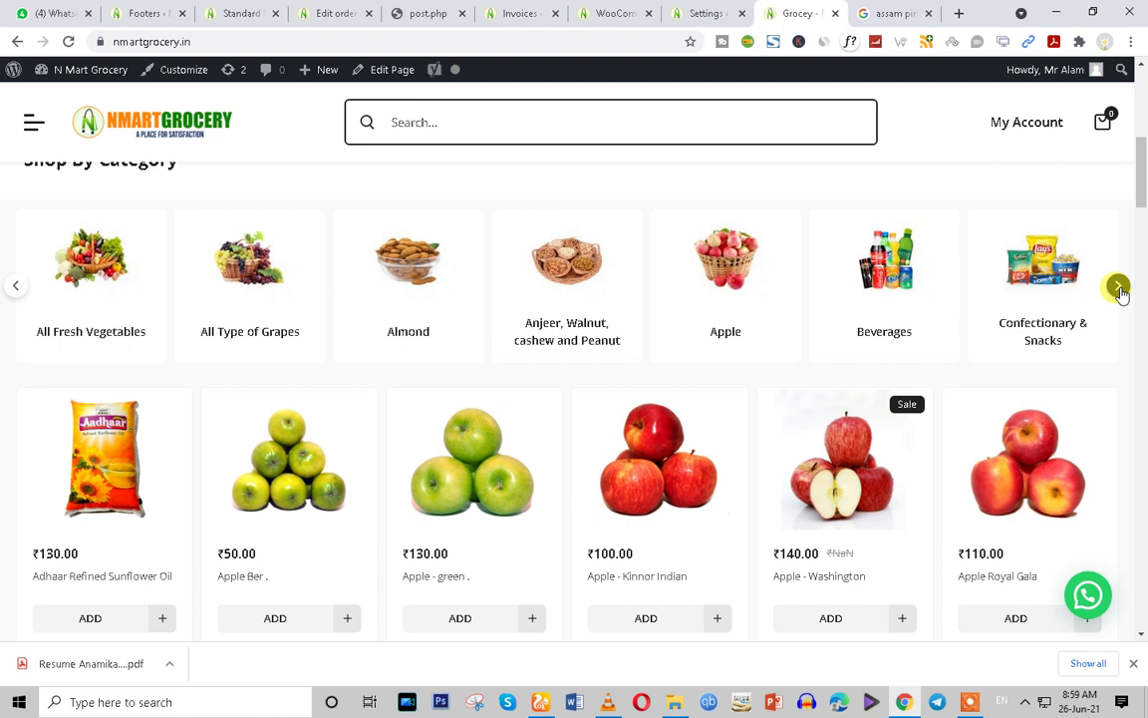
{"action": "left_click", "coordinate": [970, 701]}
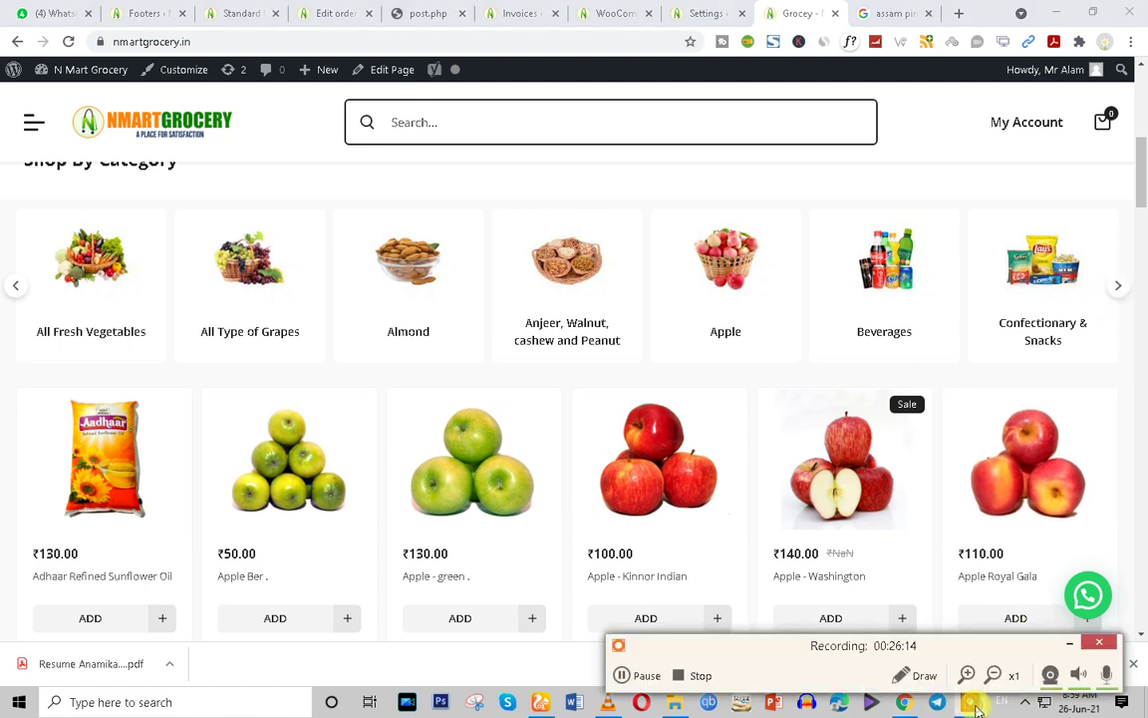